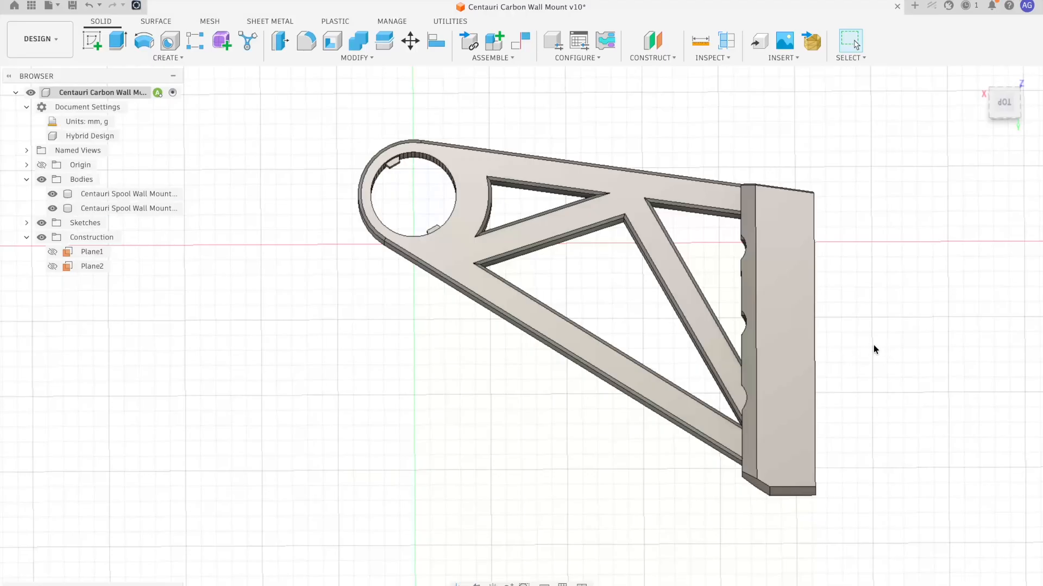
left_click(915, 6)
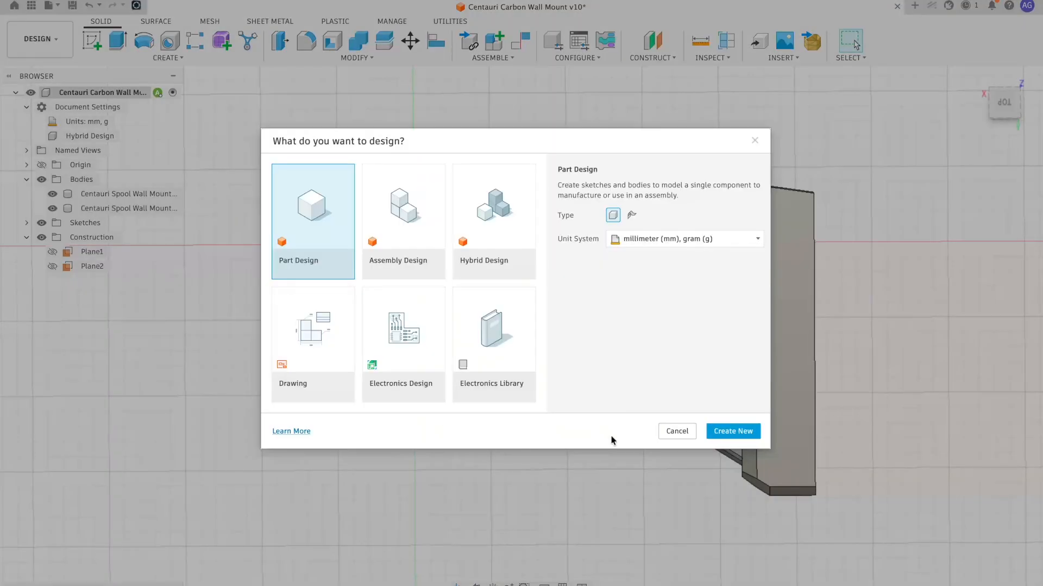
left_click(676, 430)
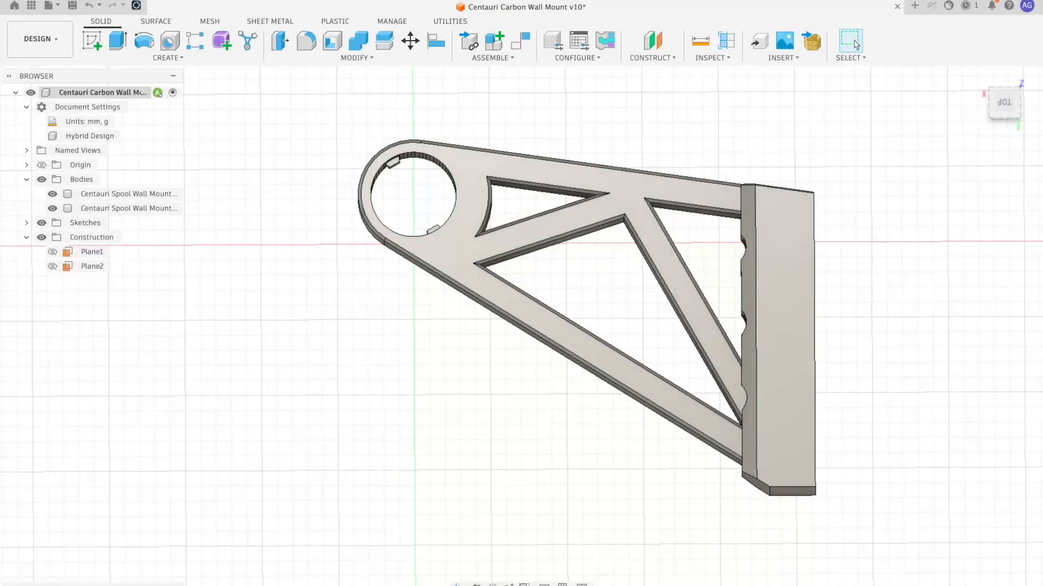
left_click(52, 5)
left_click(94, 18)
left_click(676, 431)
- Open the file Wheel Scan Centered on Origin.step from the computer's Downloads folder
left_click(50, 9)
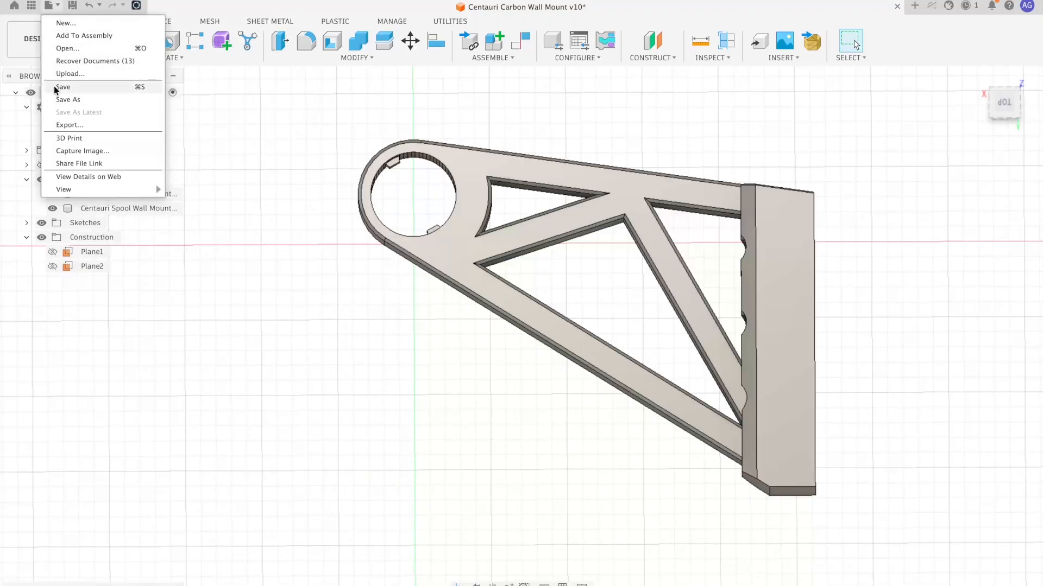
left_click(67, 48)
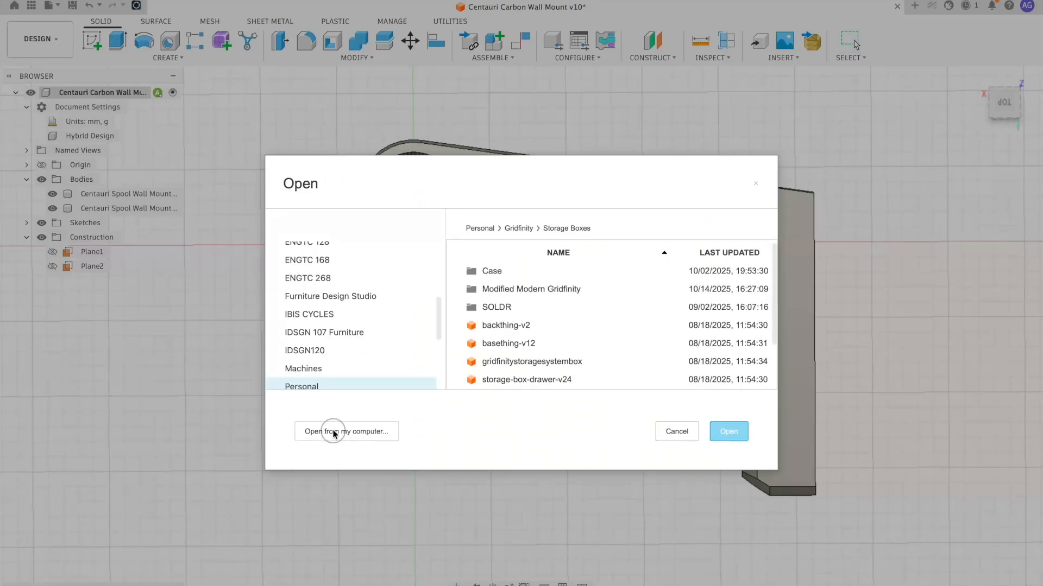
left_click(334, 431)
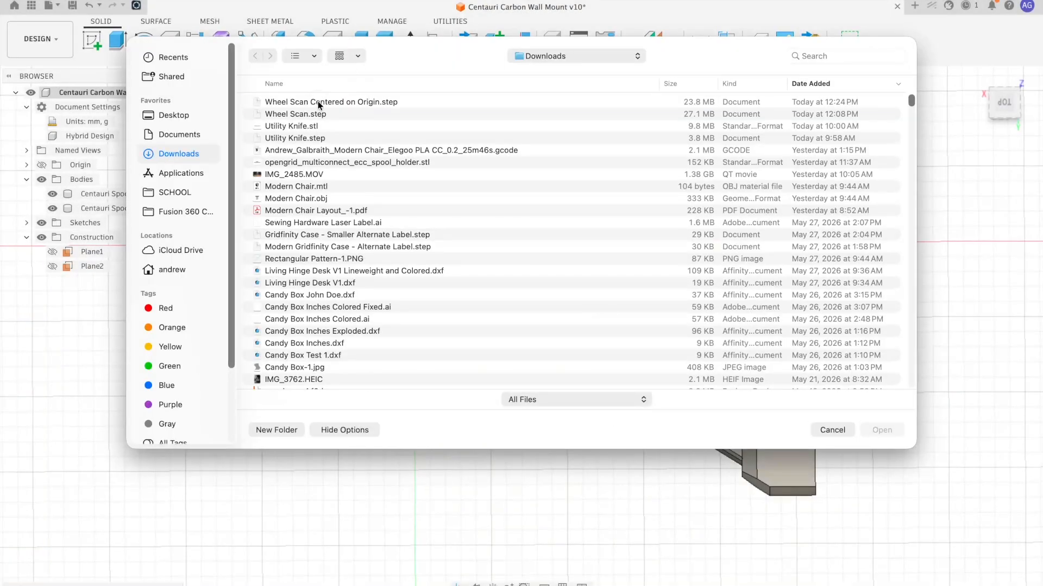
left_click(363, 103)
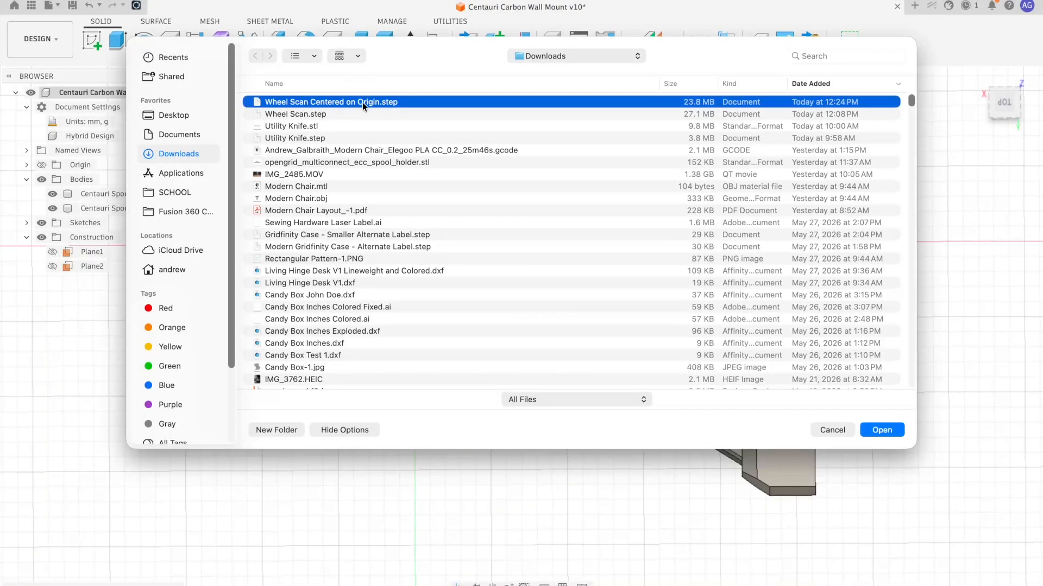
left_click(882, 432)
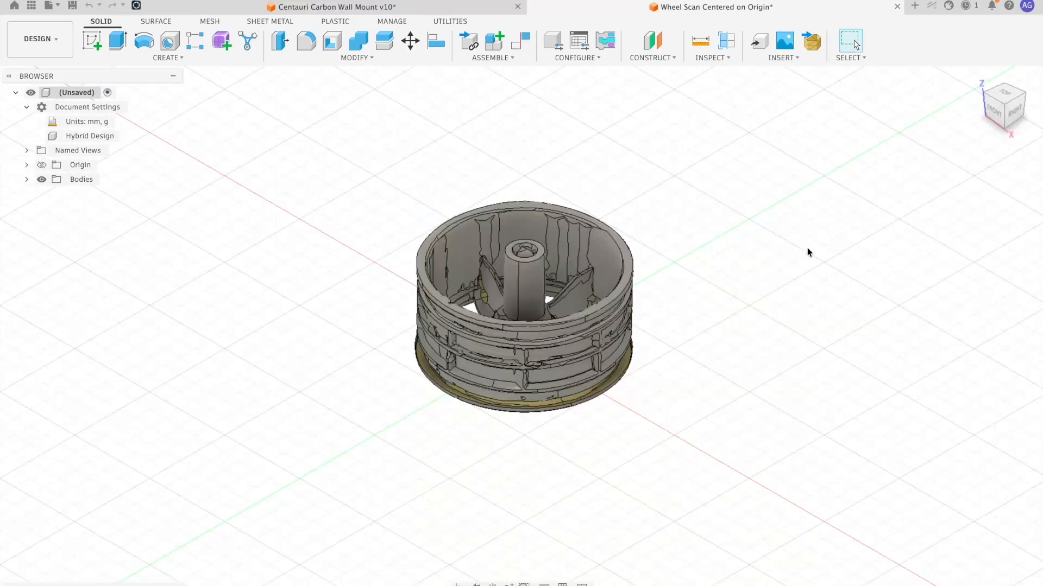
- List the imported bodies and examine the wheel scan's hub, spokes and ribbed rim from above and from the sides
left_click(26, 179)
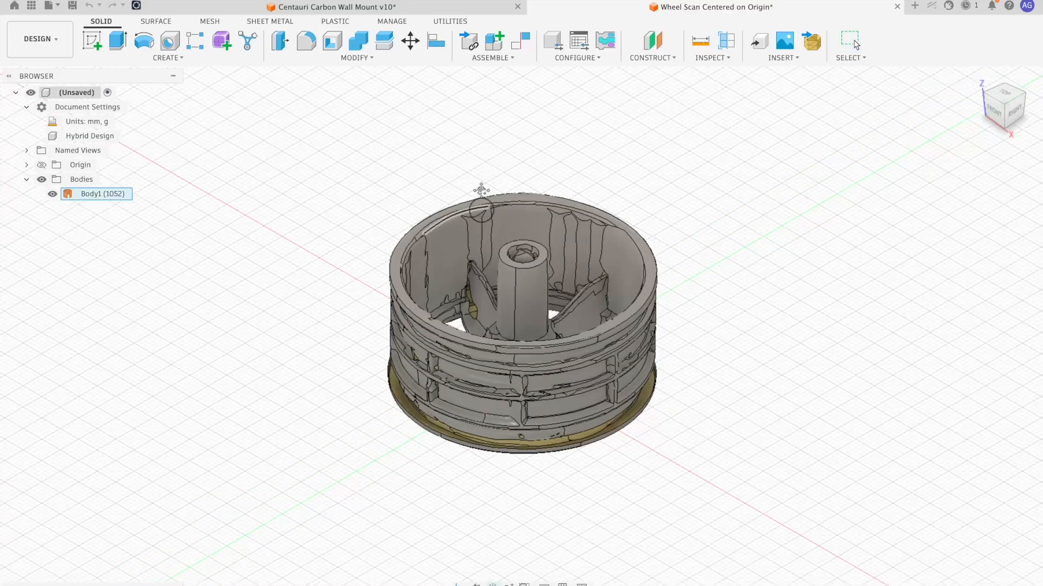
middle_click_drag(481, 190, 754, 339, "shift")
left_click(1003, 104)
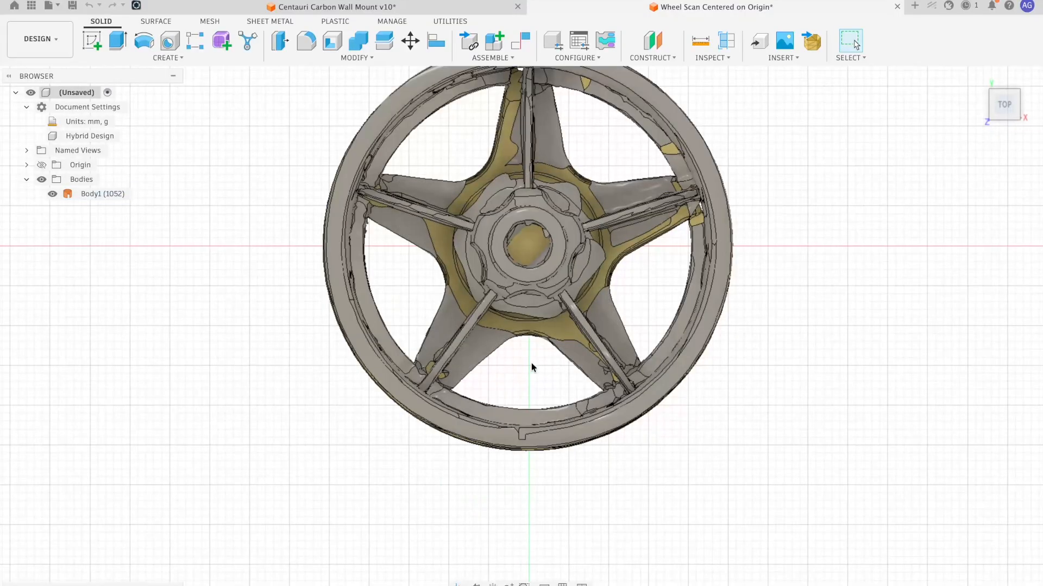
middle_click_drag(566, 190, 553, 308)
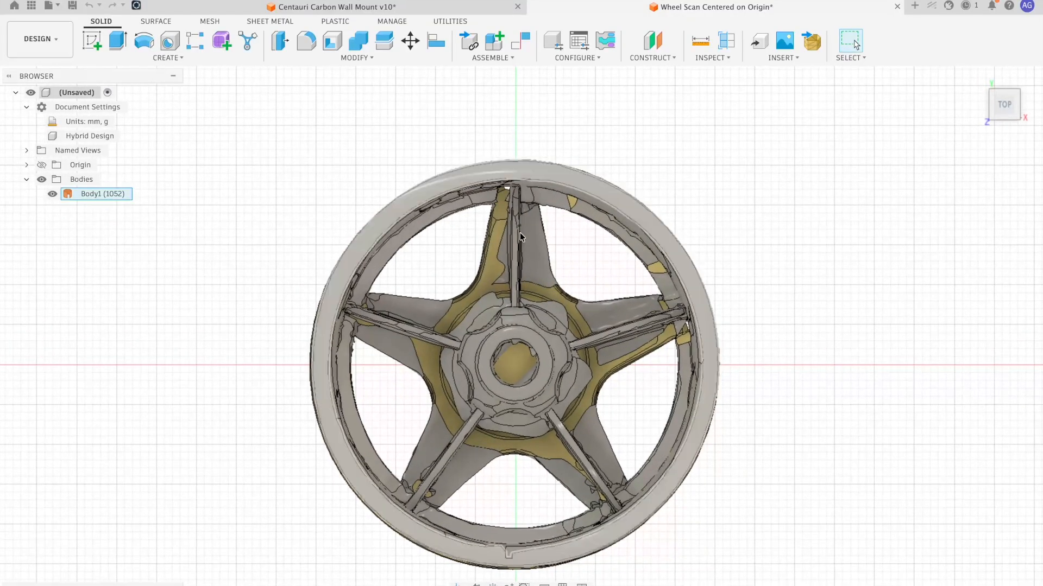
middle_click_drag(690, 389, 687, 282, "shift")
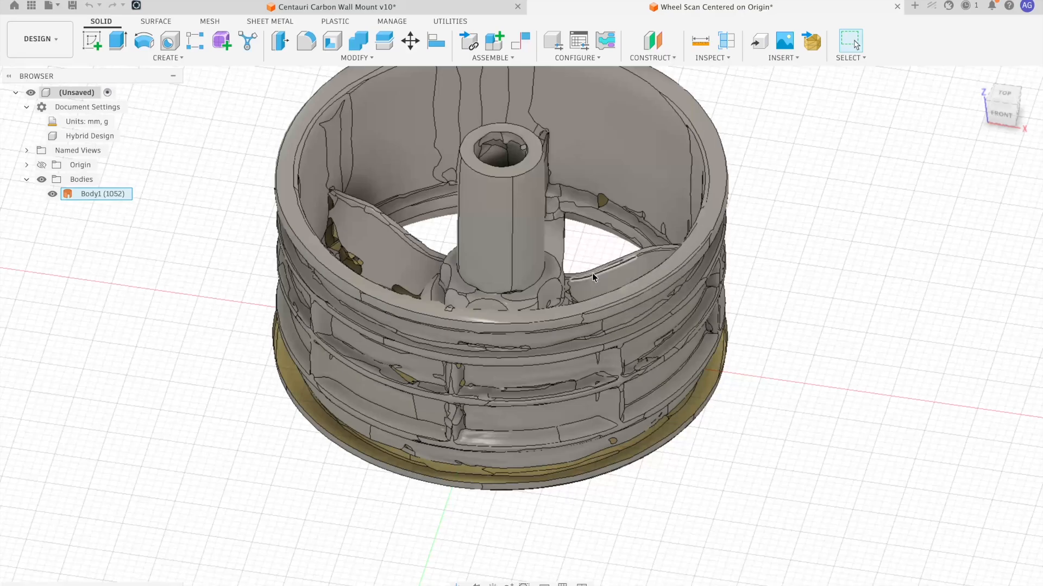
middle_click_drag(595, 275, 624, 217, "shift")
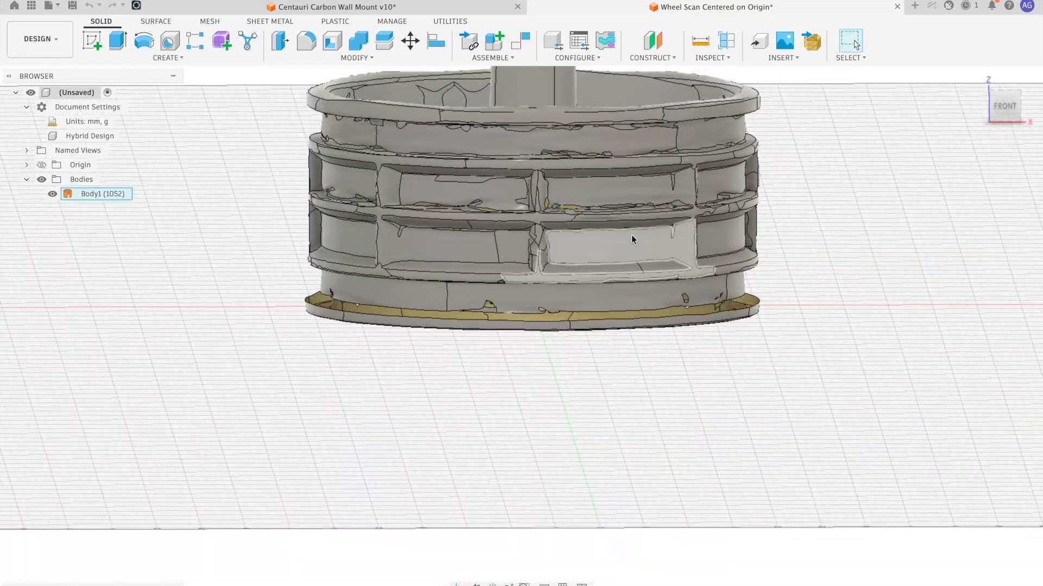
middle_click_drag(629, 254, 698, 267, "shift")
middle_click_drag(711, 373, 235, 131, "shift")
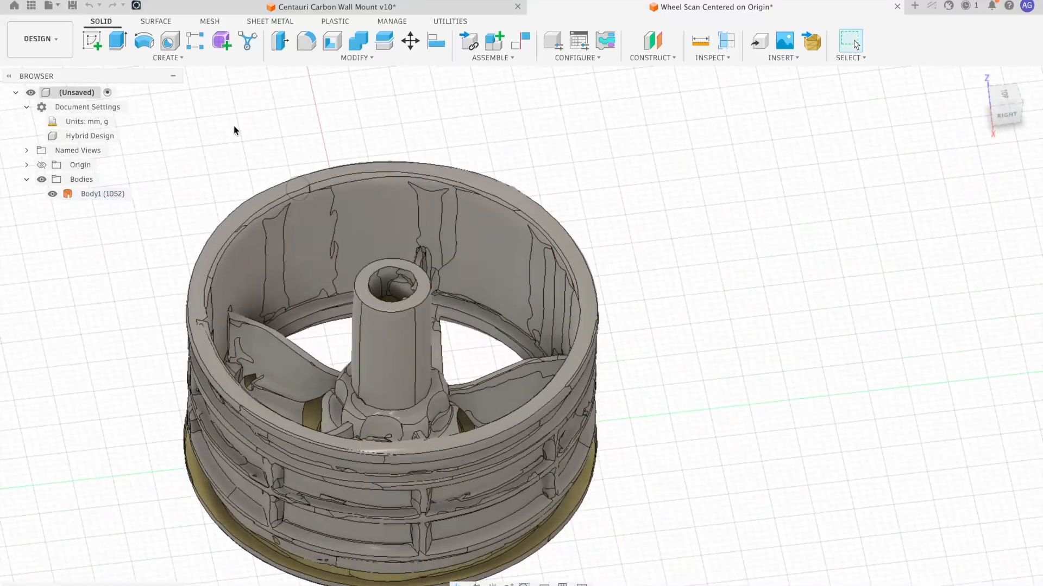
- Start a new sketch on the vertical YZ origin plane through the wheel's centre
left_click(90, 41)
mouse_move(473, 298)
middle_mouse_down("shift")
mouse_move(457, 329)
mouse_move(470, 276)
middle_mouse_up("shift")
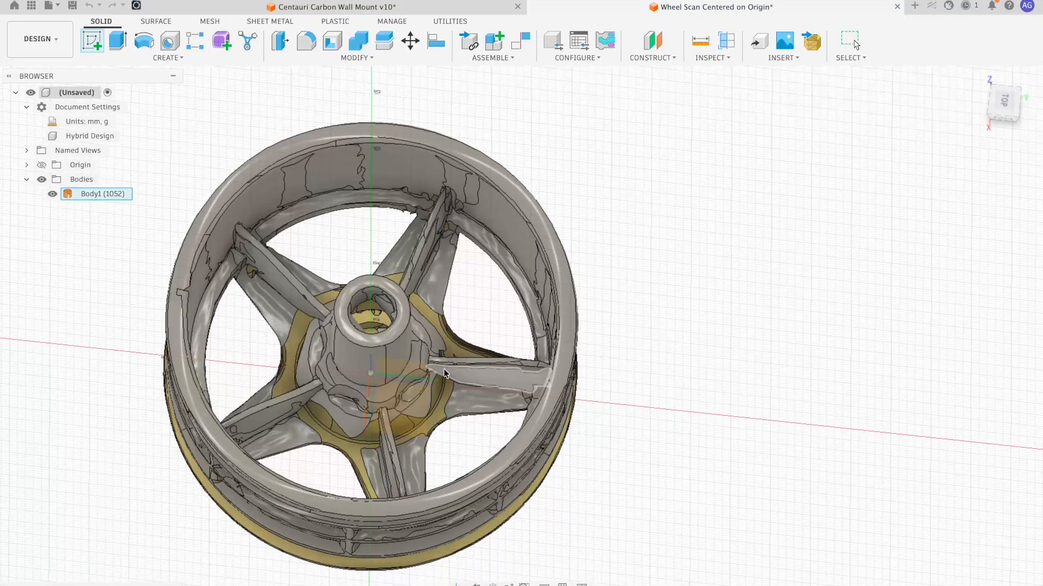
left_click(444, 369)
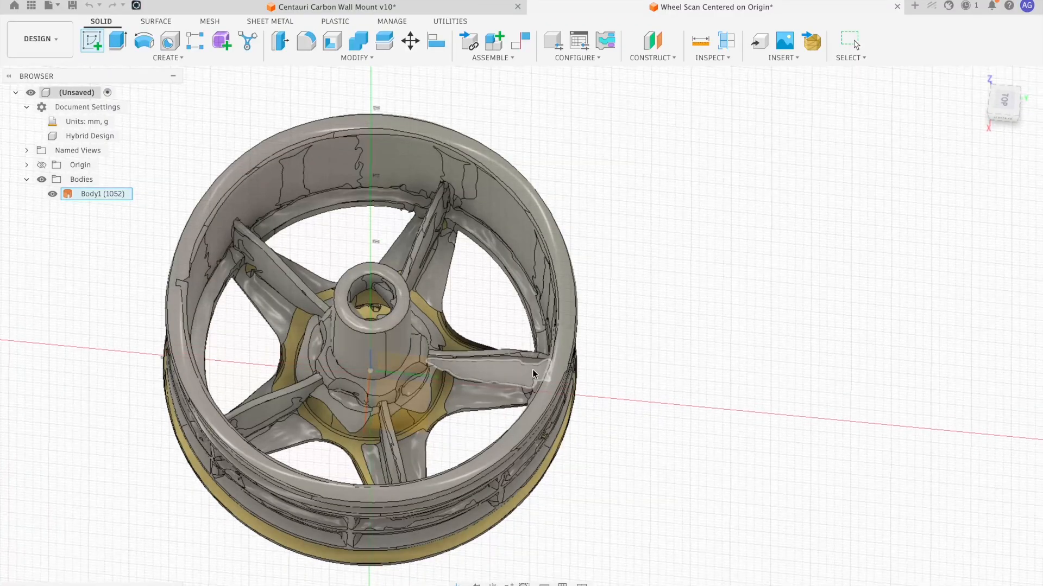
left_click(402, 363)
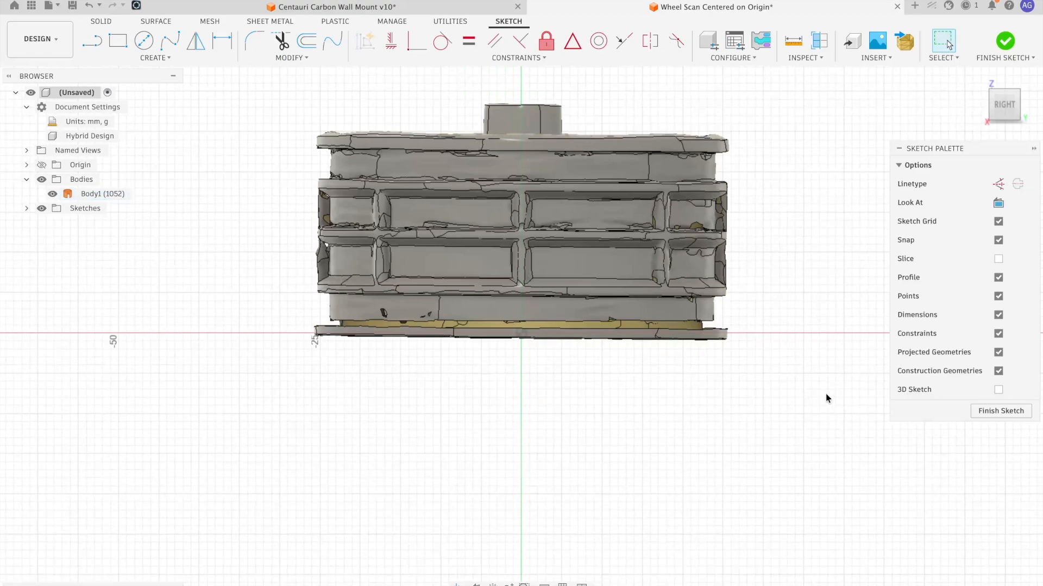
- Slice the wheel at the sketch plane to examine its cross-section, and turn the slice off again
left_click(998, 260)
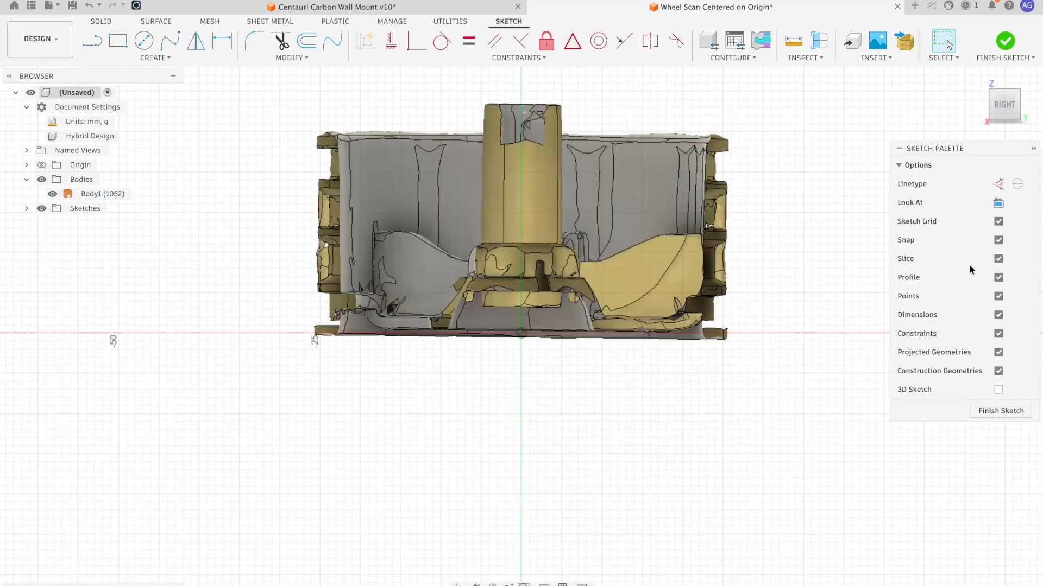
scroll(698, 188, "up", 3)
middle_click_drag(697, 188, 636, 286, "shift")
scroll(637, 286, "up", 3)
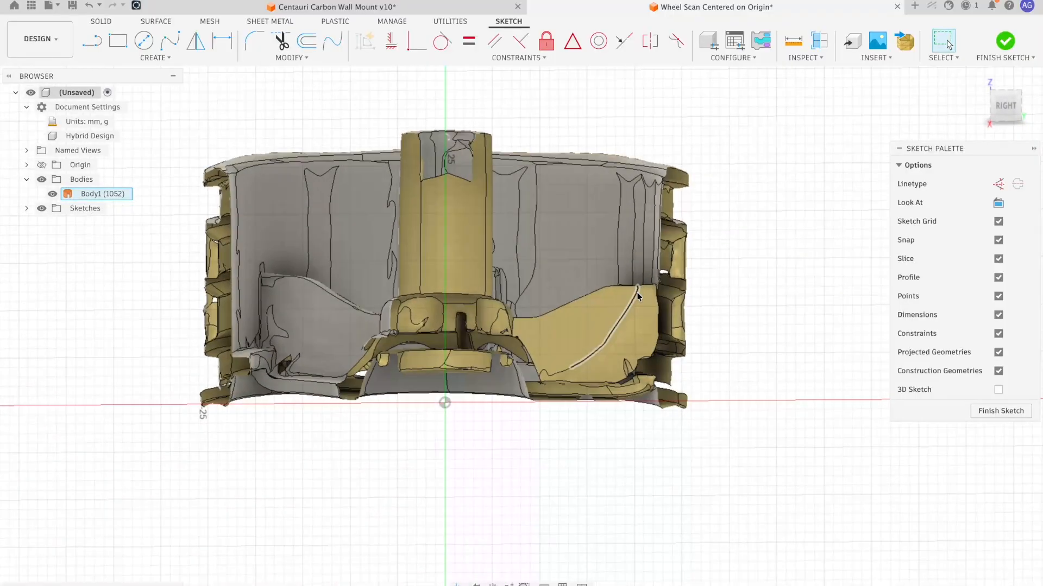
middle_click_drag(821, 296, 866, 272, "shift")
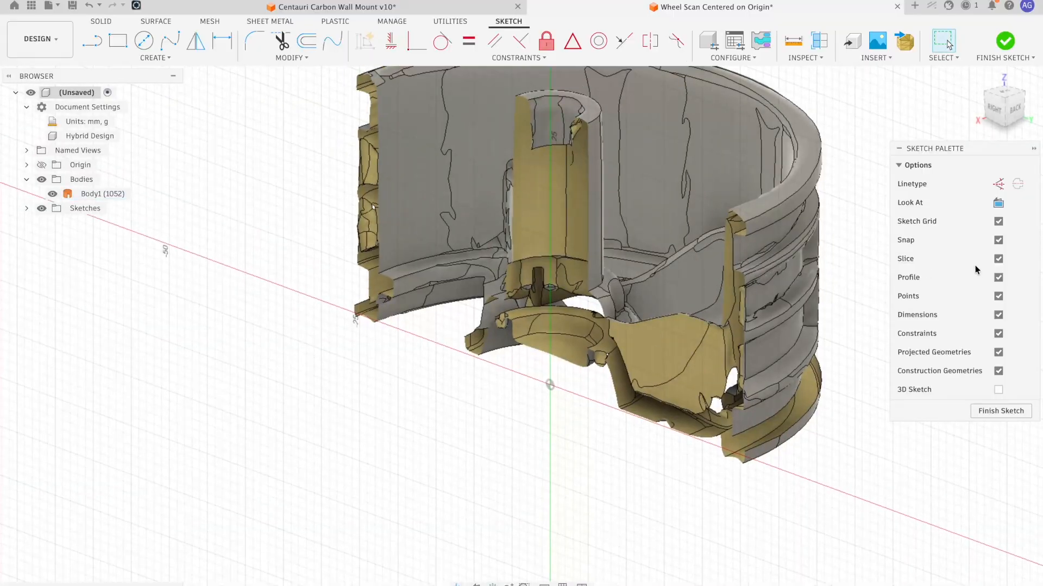
left_click(998, 259)
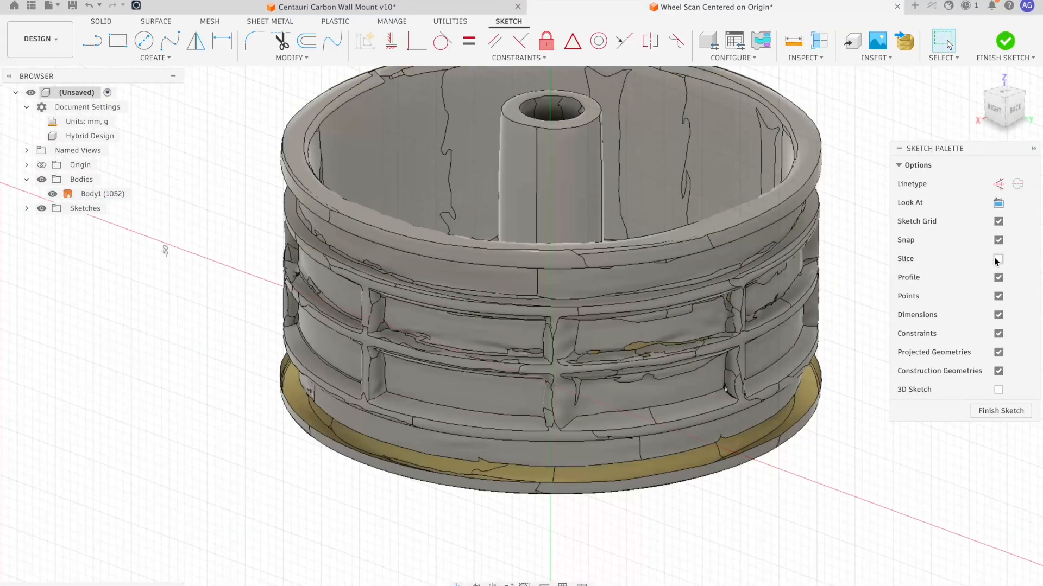
- Start an Intersect projection filtered to individual faces and select the hub's outer wall, collar, top ring and the adjoining spoke edge
left_click(155, 57)
mouse_move(149, 262)
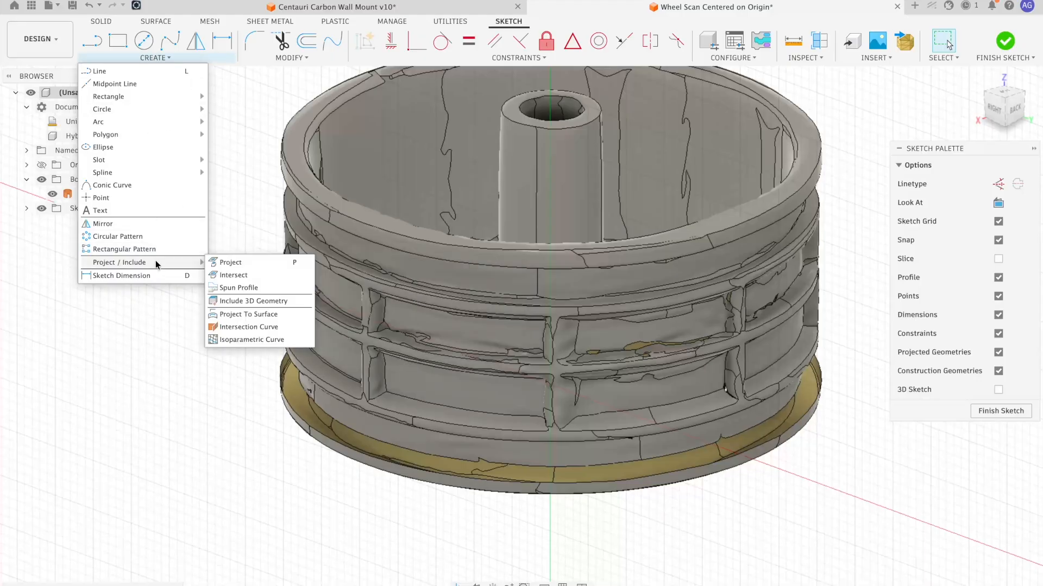
left_click(223, 275)
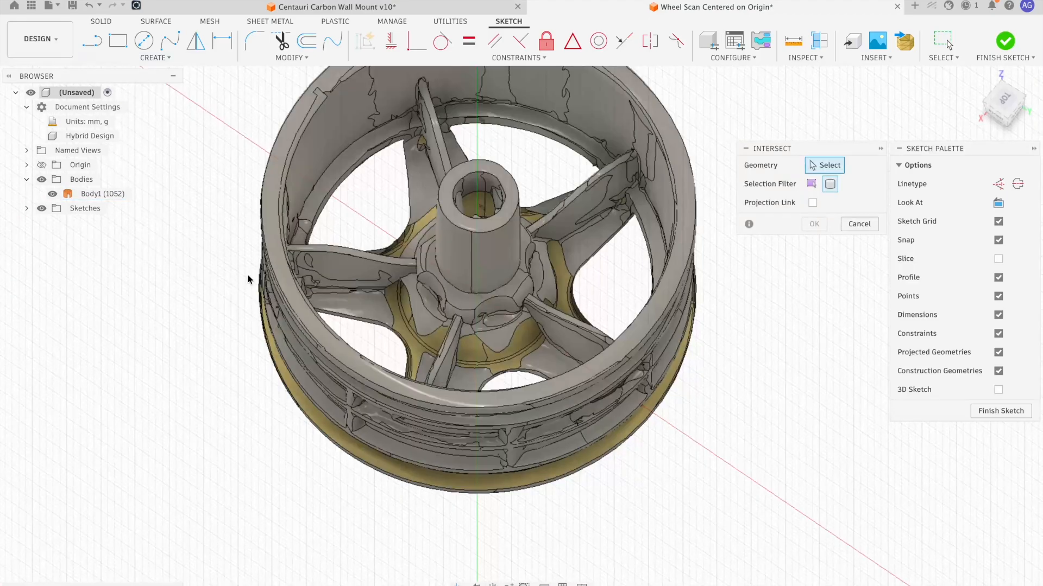
scroll(608, 243, "up", 5)
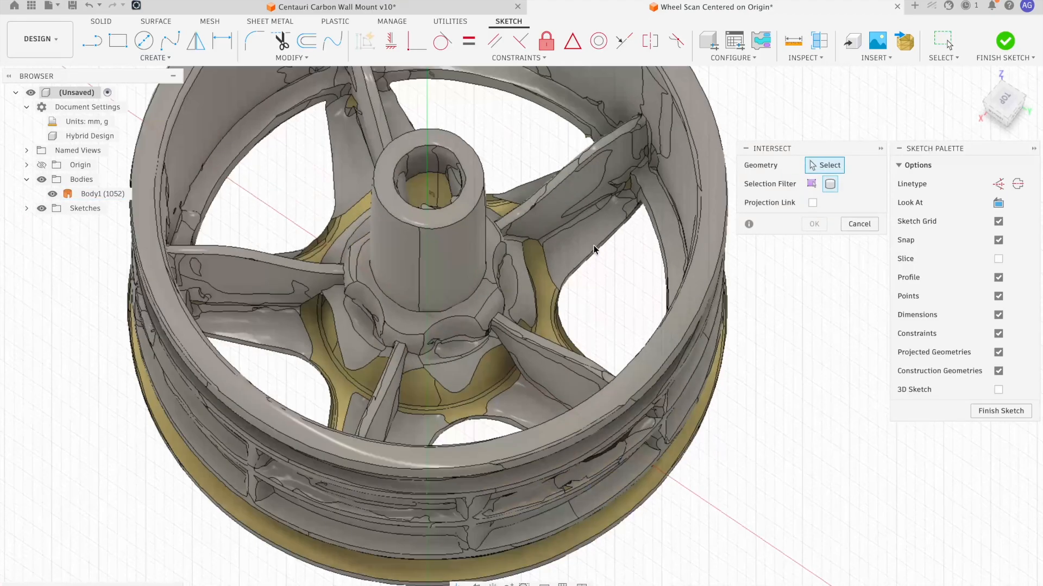
middle_click_drag(458, 338, 429, 308, "shift")
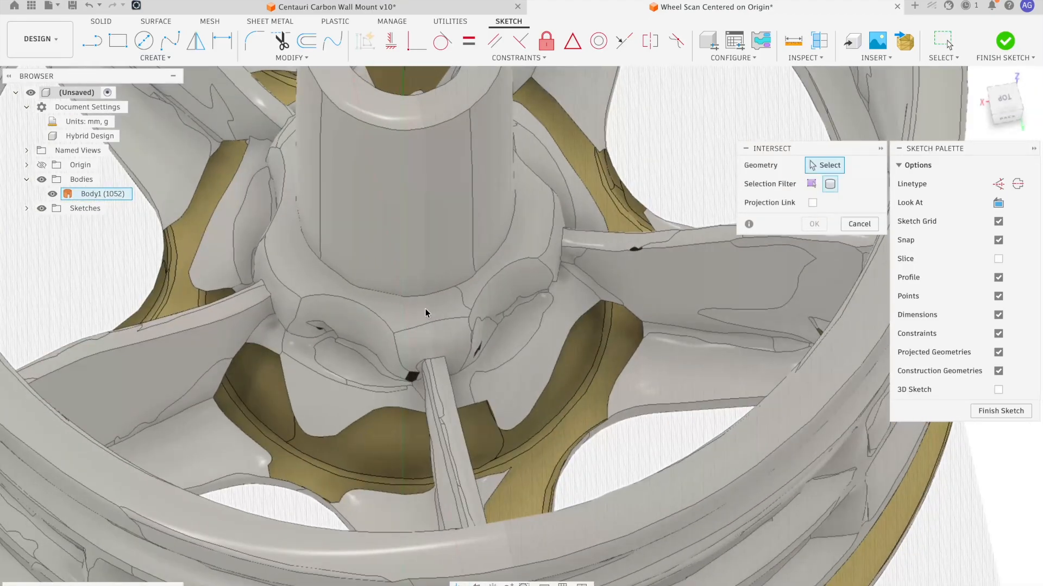
left_click(810, 185)
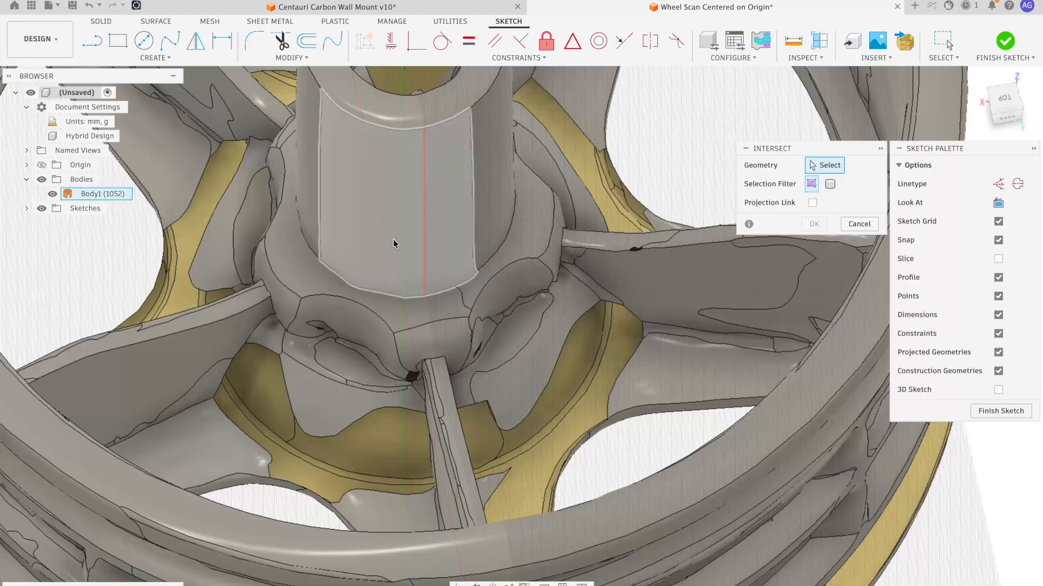
left_click(412, 229)
left_click(438, 303)
left_click(432, 347)
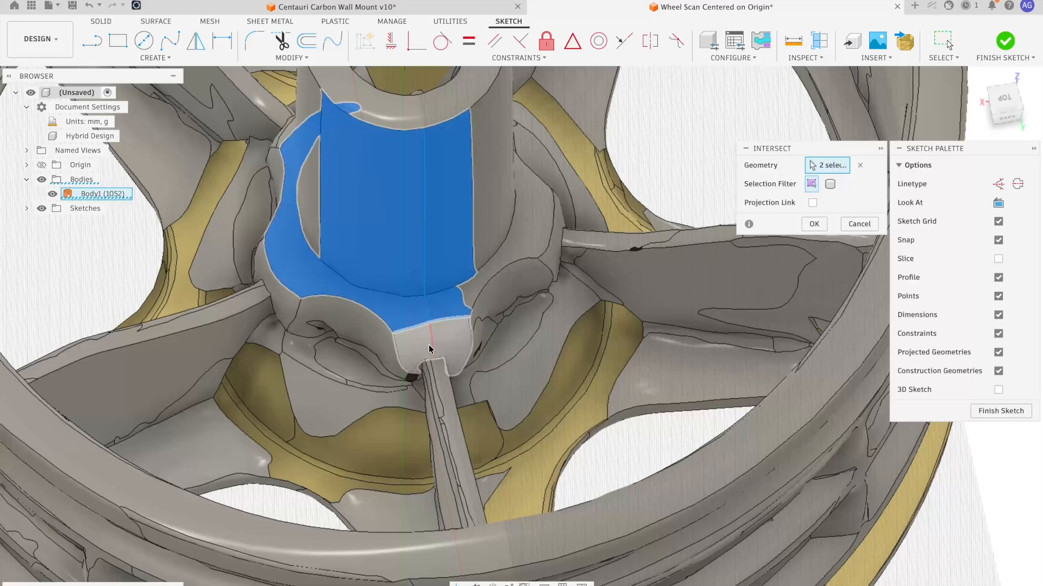
left_click(440, 374)
left_click(429, 147)
- Add the remaining faces along the spoke's upper edge, out towards the rim, to the Intersect selection
middle_click_drag(426, 112, 463, 234, "shift")
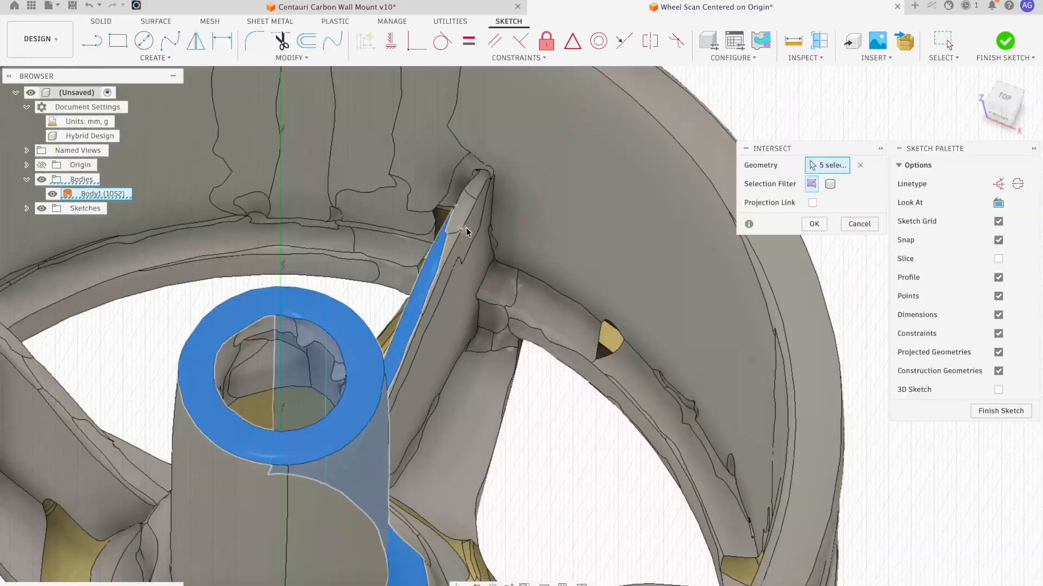
scroll(465, 228, "up", 5)
scroll(404, 306, "up", 2)
scroll(404, 306, "up", 1)
left_click(449, 223)
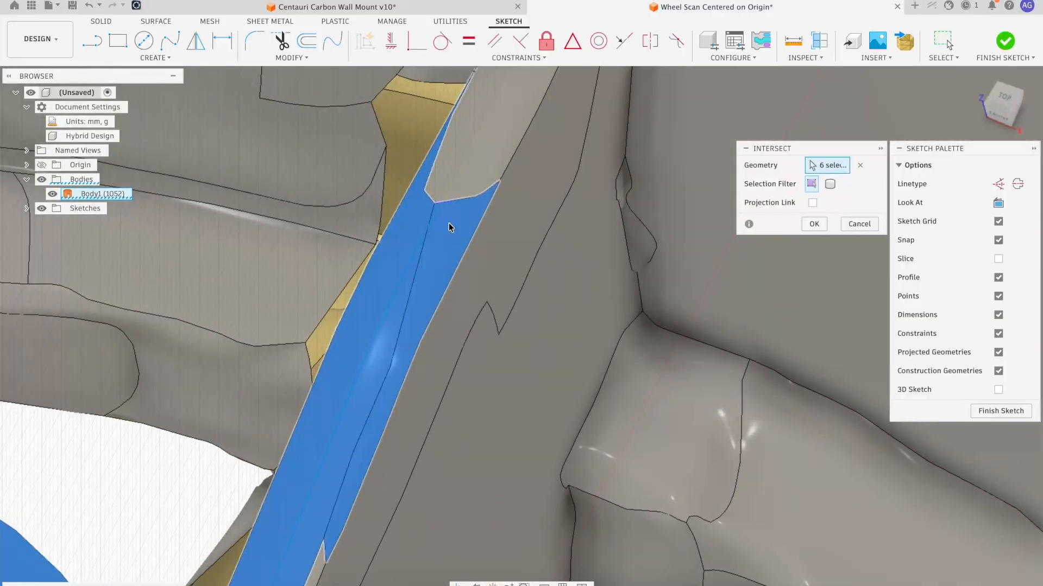
left_click(467, 172)
middle_click_drag(477, 163, 497, 239, "shift")
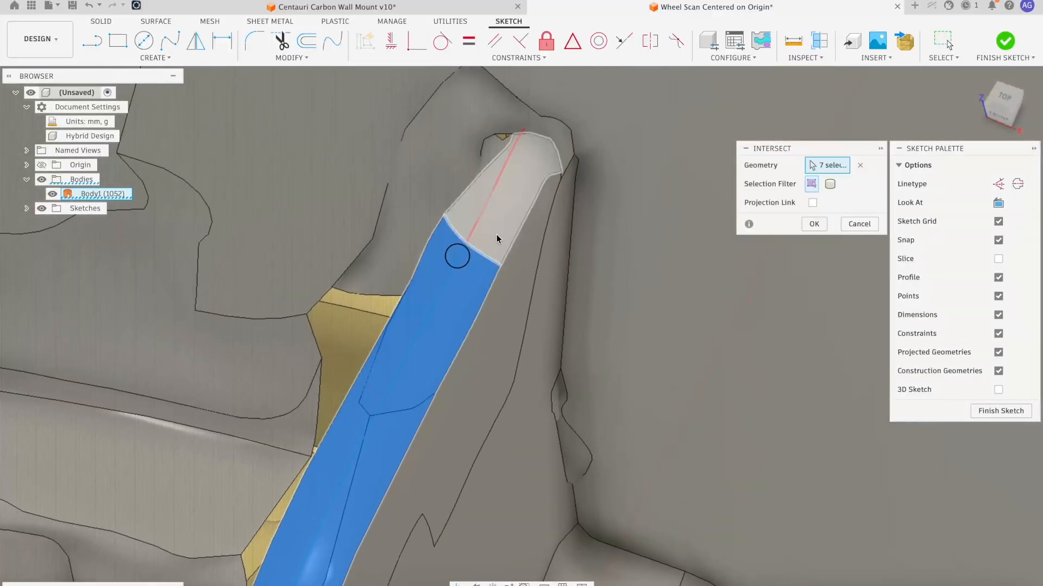
left_click(495, 231)
- Add the spoke-to-rim junction, the rim's inner wall and the faces at the rim's upper edge to the Intersect selection
middle_click_drag(538, 122, 518, 187)
left_click(516, 188)
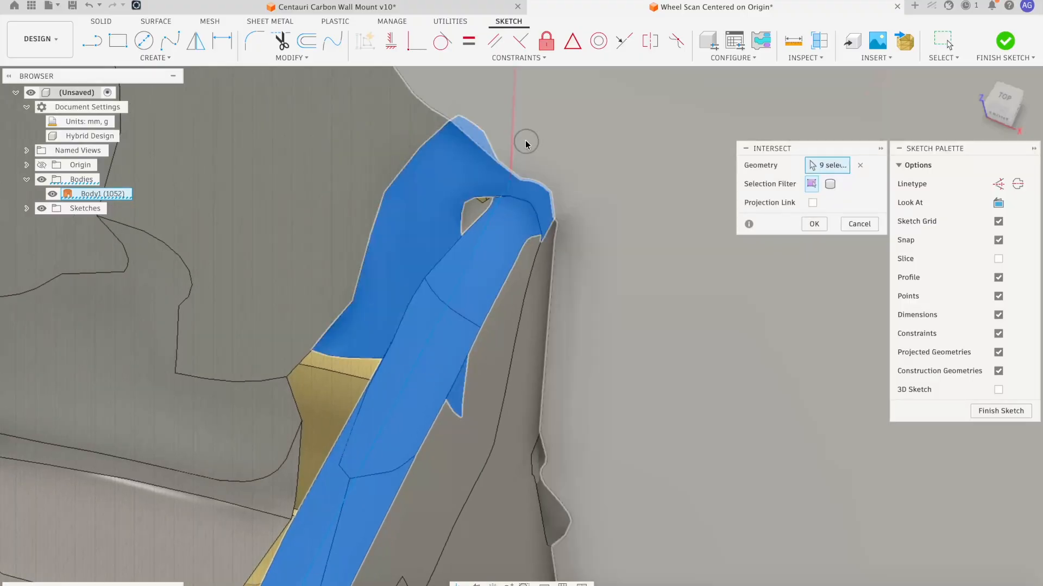
left_click(526, 142)
scroll(564, 206, "down", 2)
scroll(563, 204, "down", 7)
middle_click_drag(562, 114, 482, 233)
scroll(487, 219, "up", 5)
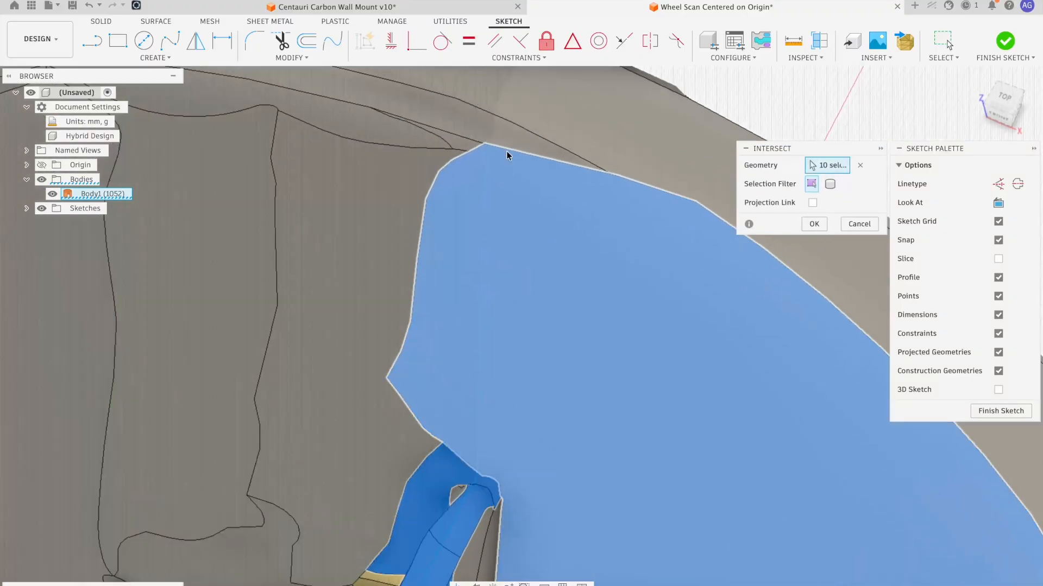
left_click(507, 135)
left_click(522, 106)
- Add the outer faces of the upper rim lip and the groove wall beneath it to the Intersect selection
scroll(545, 141, "down", 5)
middle_click_drag(544, 143, 324, 158)
scroll(337, 144, "up", 5)
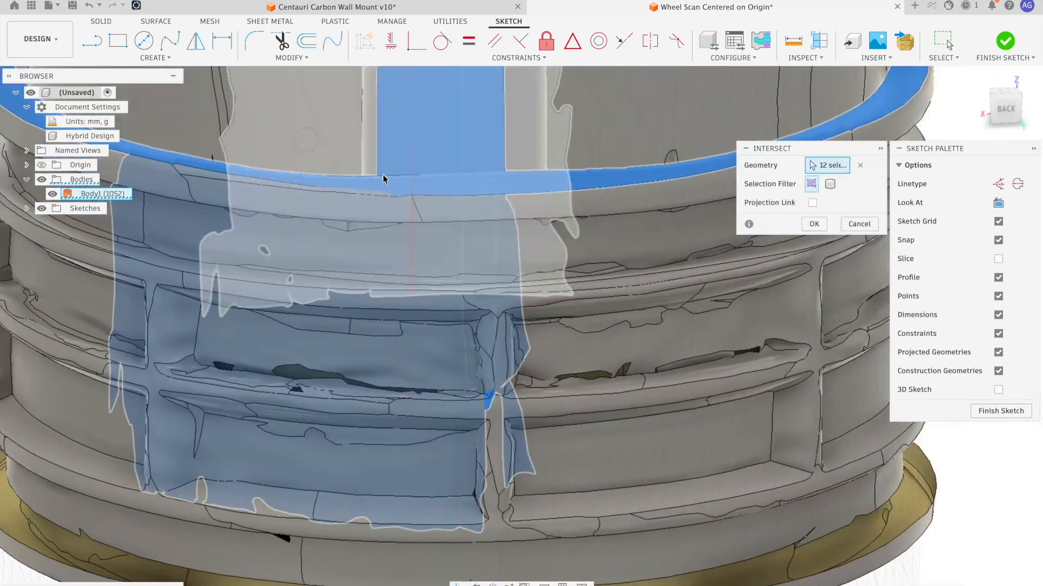
left_click(506, 213)
middle_click_drag(519, 230, 523, 167, "shift")
left_click(514, 194)
left_click(510, 232)
middle_click_drag(510, 232, 507, 321, "shift")
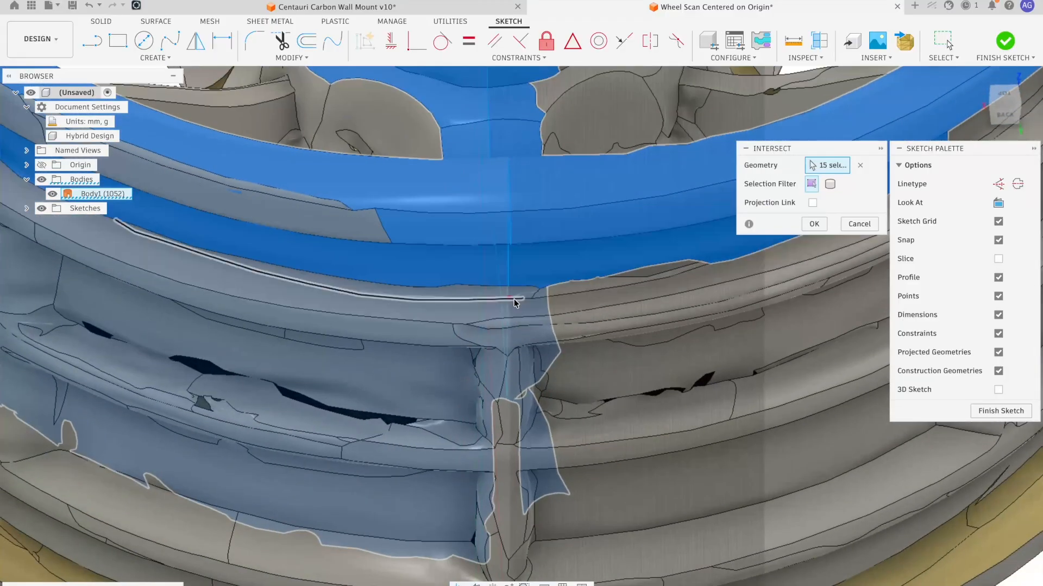
- Add the faces of the uppermost circumferential rib, where the sketch plane crosses it, to the Intersect selection
scroll(514, 298, "up", 3)
left_click(516, 292)
left_click(516, 318)
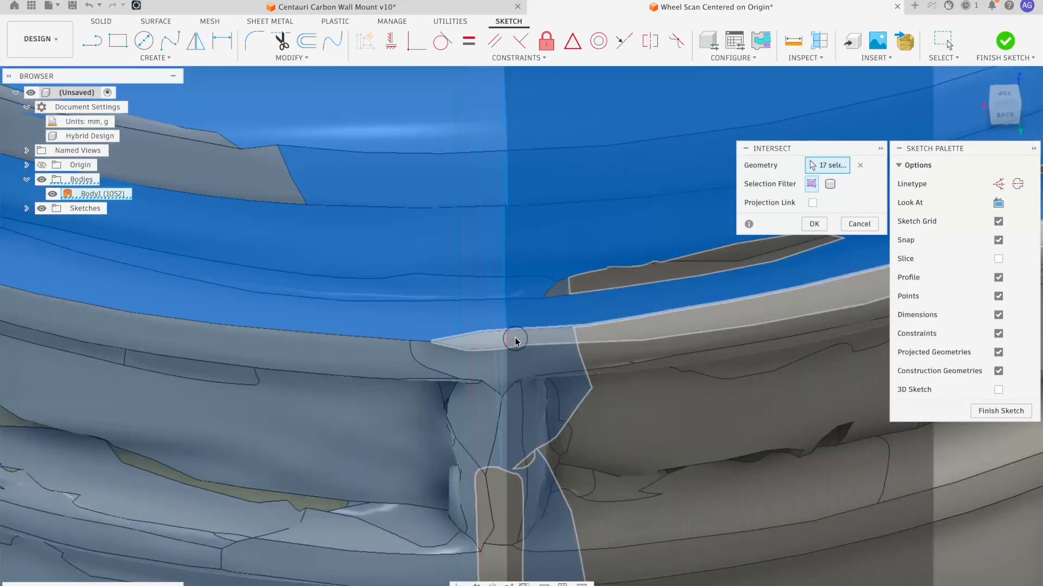
left_click(515, 338)
left_click(514, 357)
- Add the faces of the middle circumferential rib, the upright cross rib and the lower circumferential rib to the Intersect selection
middle_click_drag(514, 356, 542, 242, "shift")
left_click(508, 410)
middle_click_drag(508, 410, 560, 277, "shift")
left_click(560, 400)
middle_click_drag(562, 400, 553, 423, "shift")
left_click(558, 426)
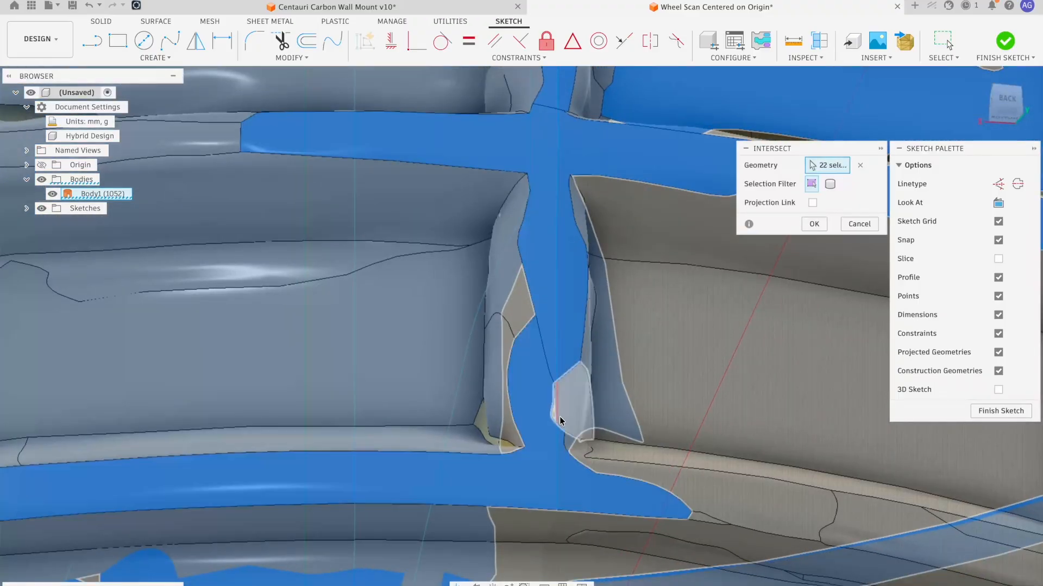
scroll(559, 418, "up", 5)
left_click(553, 410)
middle_click_drag(644, 396, 560, 310, "shift")
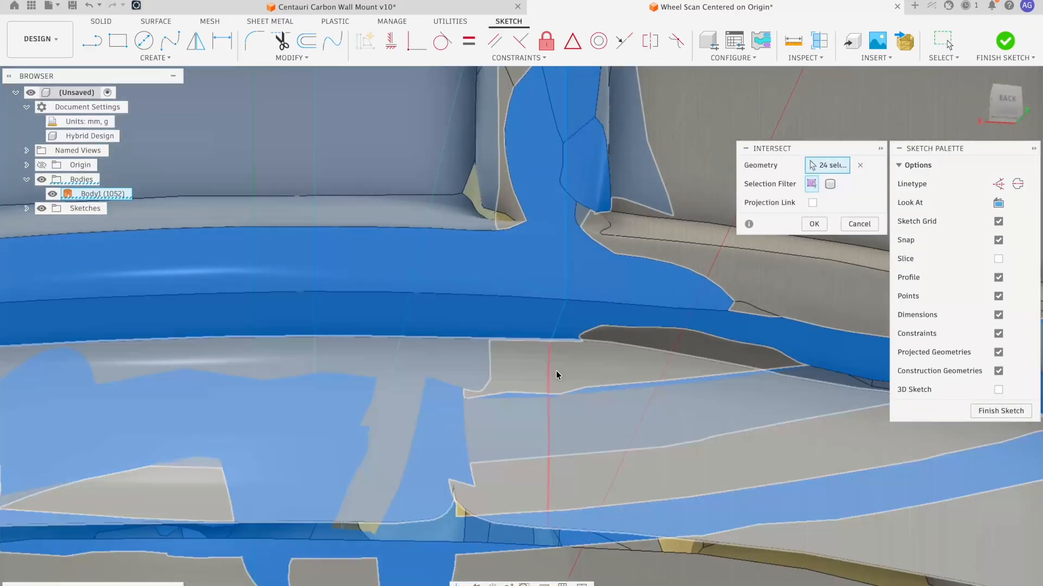
- Add the groove wall beneath the lowest rib and the outer faces of the lower rim lip to the Intersect selection
left_click(556, 370)
middle_click_drag(556, 371, 533, 361, "shift")
left_click(505, 321)
middle_click_drag(505, 321, 520, 361, "shift")
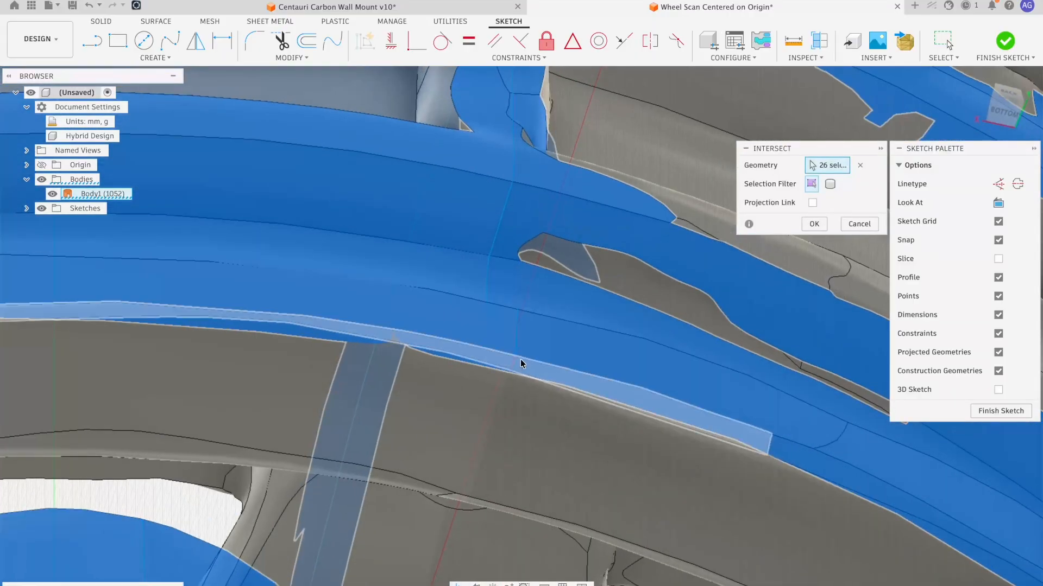
- Add the faces inside the lower rim lip, up to where the rim meets the spoke, to the Intersect selection
left_click(510, 413)
middle_click_drag(510, 413, 540, 214, "shift")
left_click(445, 180)
middle_click_drag(445, 180, 471, 318, "shift")
left_click(503, 334)
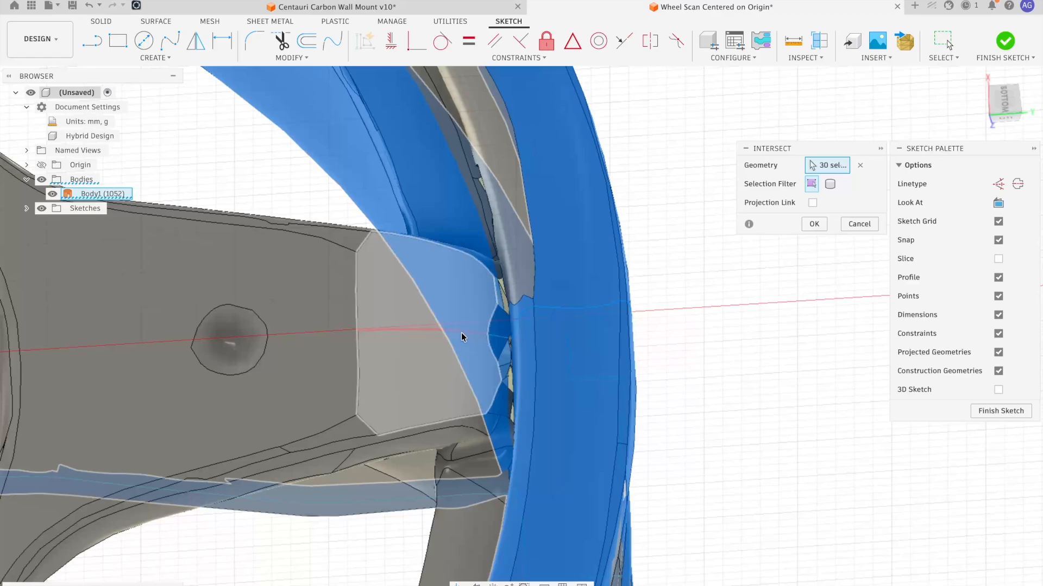
- Add the spoke's outer end face and the large flat face joining the spokes and hub to the Intersect selection
left_click(461, 332)
left_click(328, 344)
scroll(240, 345, "down", 5)
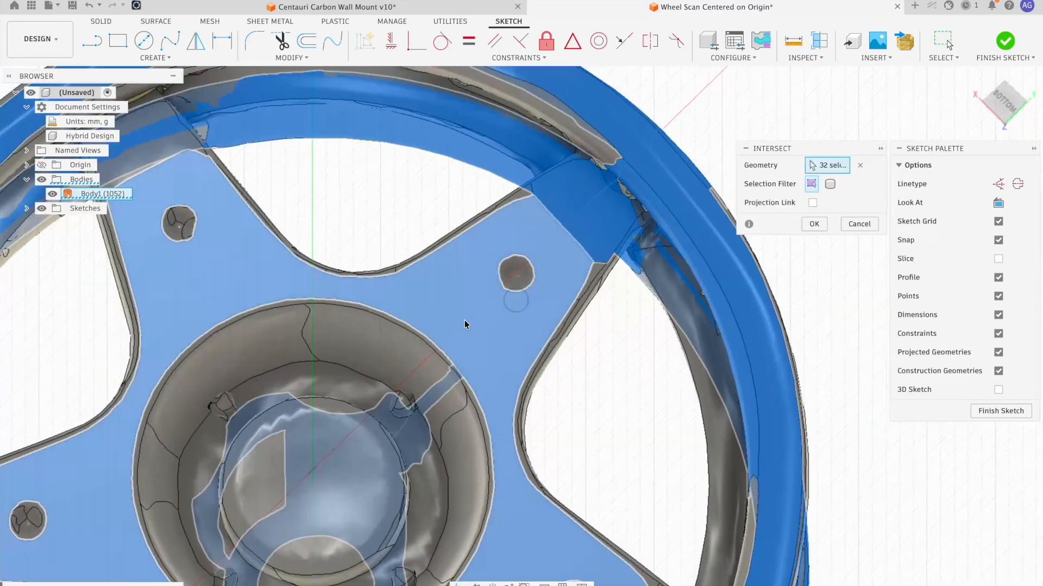
left_click(465, 320)
scroll(444, 346, "up", 5)
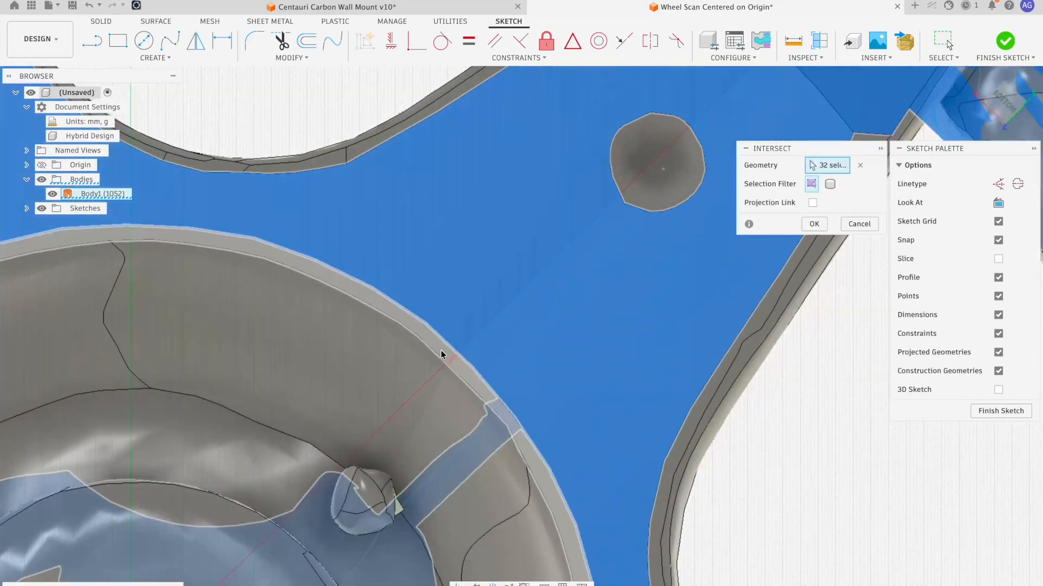
- Add the hub recess's narrow edge, its side wall and the faces of the small boss inside it to the Intersect selection
left_click(441, 351)
middle_click_drag(417, 432, 471, 282, "shift")
left_click(494, 278)
left_click(483, 285)
scroll(470, 282, "up", 5)
left_click(461, 276)
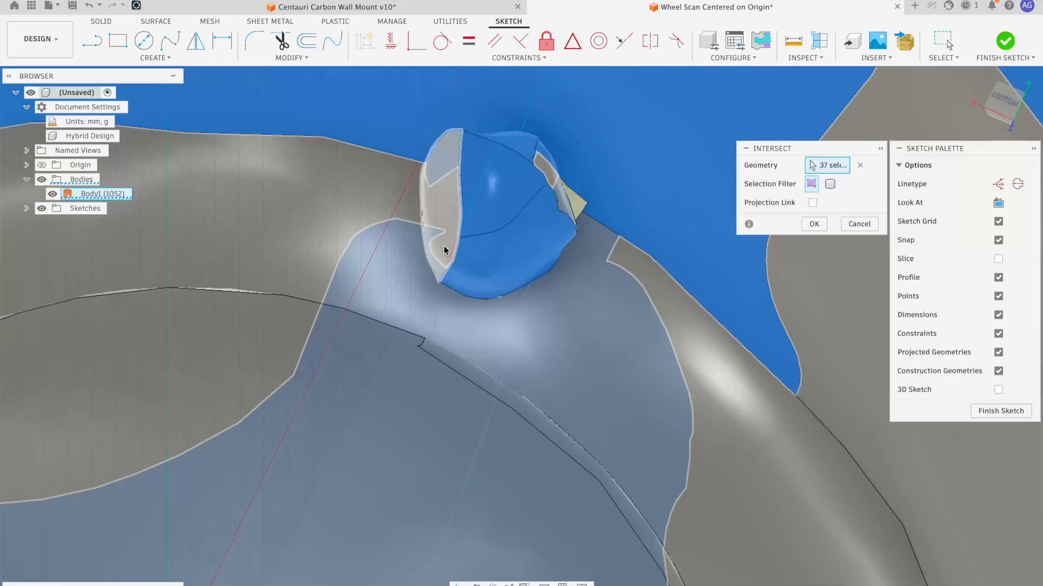
left_click(444, 245)
- Add the recess floor around the small boss and the faces of the central hub cap to the Intersect selection
left_click(449, 325)
scroll(449, 324, "down", 5)
middle_click_drag(456, 314, 425, 388, "shift")
left_click(441, 396)
left_click(441, 397)
left_click(443, 430)
scroll(459, 407, "down", 8)
middle_click_drag(466, 392, 475, 189)
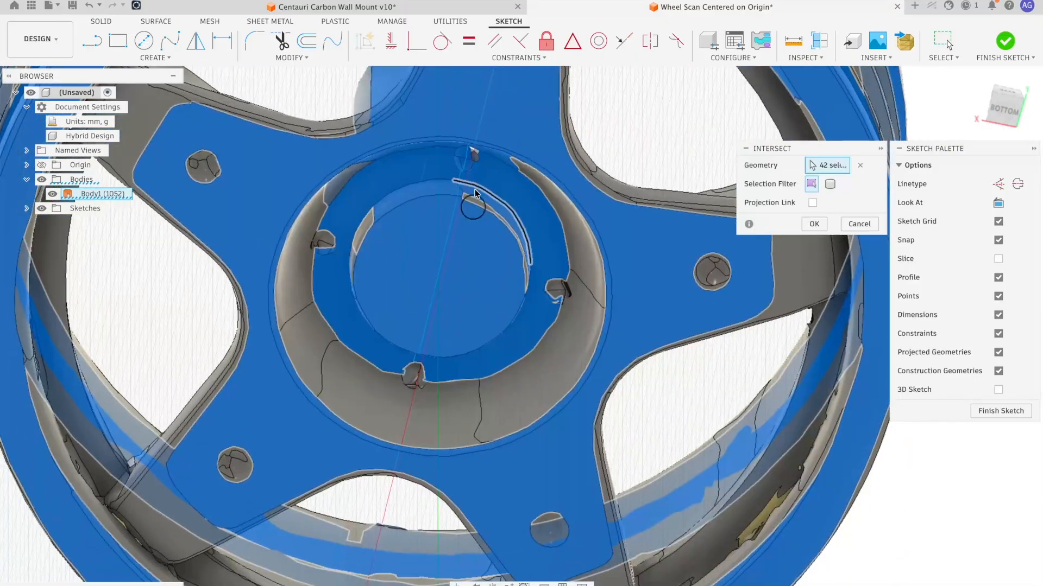
- Create the intersection curves from the selected faces and hide the scanned wheel body
middle_click_drag(534, 253, 507, 442, "shift")
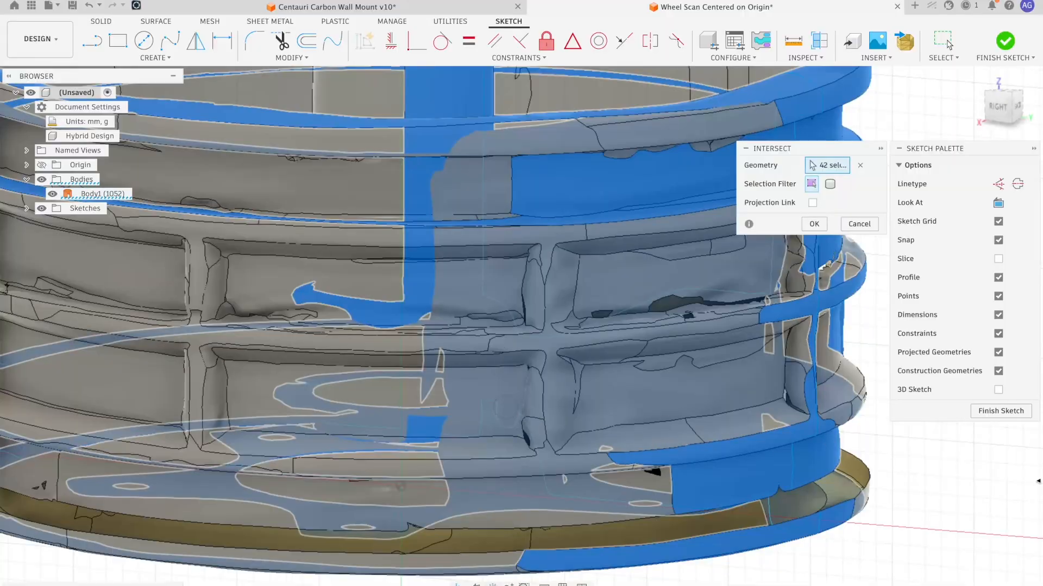
left_click(813, 224)
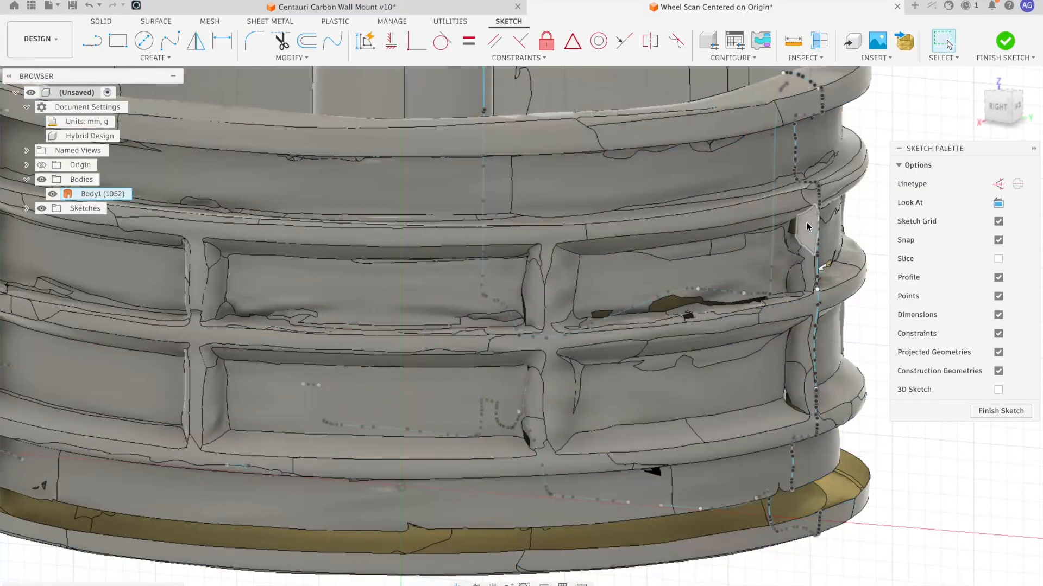
scroll(81, 195, "down", 5)
left_click(43, 180)
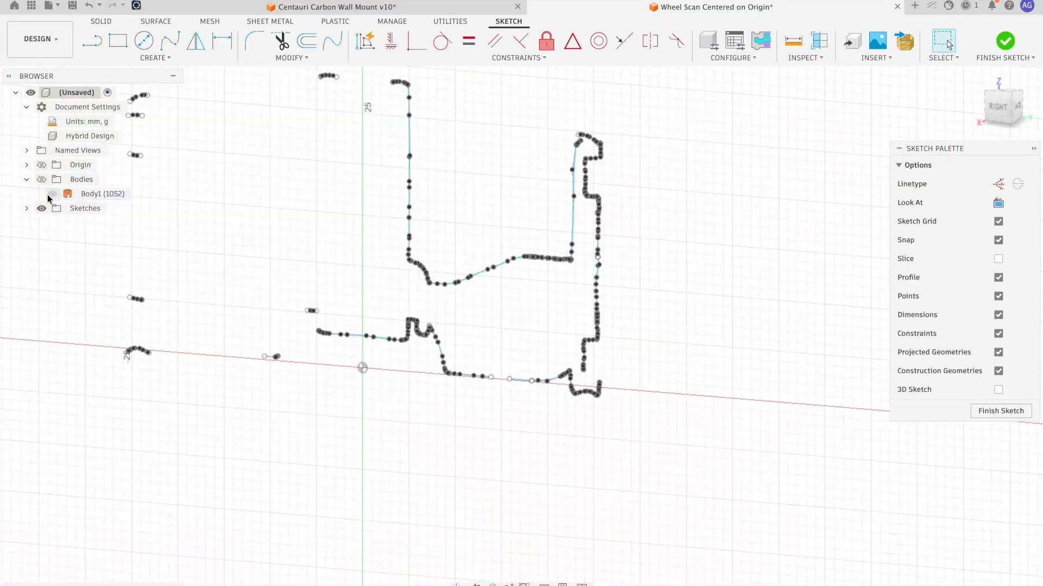
scroll(438, 265, "up", 3)
scroll(539, 333, "down", 4)
mouse_move(540, 333)
middle_mouse_down("shift")
mouse_move(561, 288)
mouse_move(568, 321)
mouse_move(623, 226)
middle_mouse_up("shift")
scroll(473, 238, "up", 5)
scroll(474, 238, "down", 5)
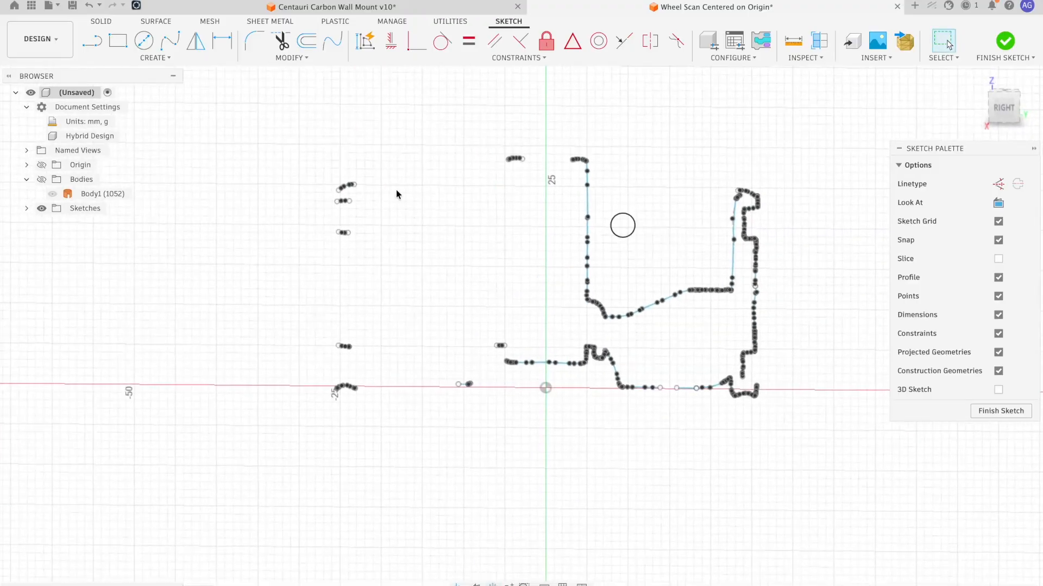
- Delete the stray intersection fragments on the other side of the wheel's vertical axis
mouse_move(314, 141)
left_mouse_down()
mouse_move(446, 487)
mouse_move(539, 484)
left_mouse_up()
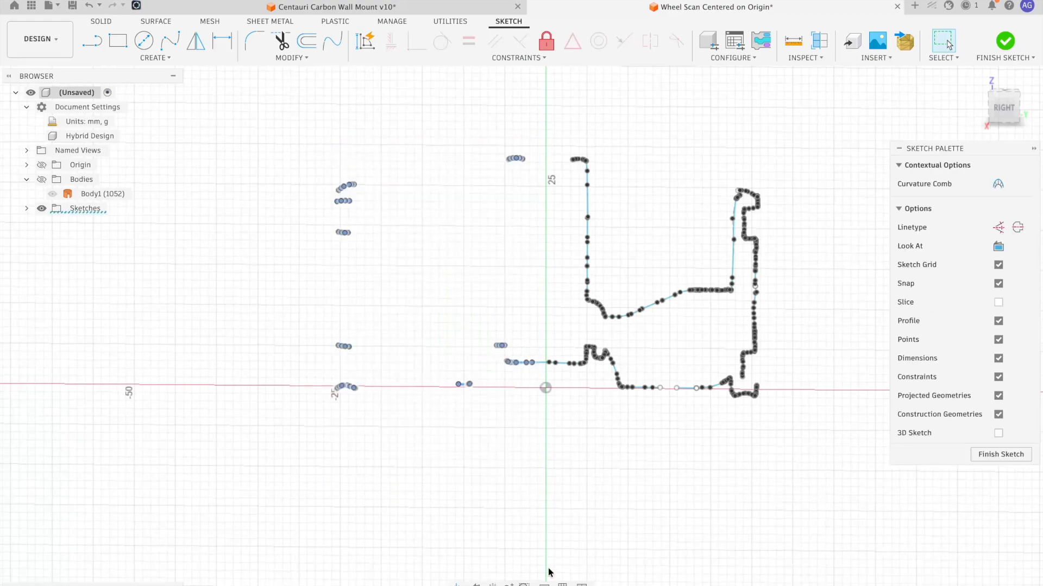
key("Delete")
scroll(521, 364, "up", 5)
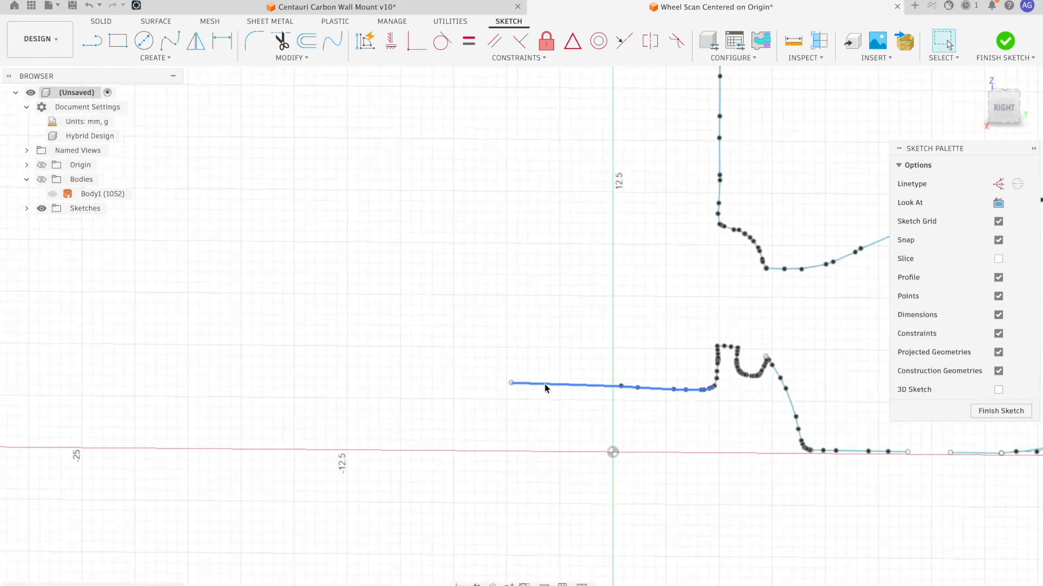
left_click(558, 383)
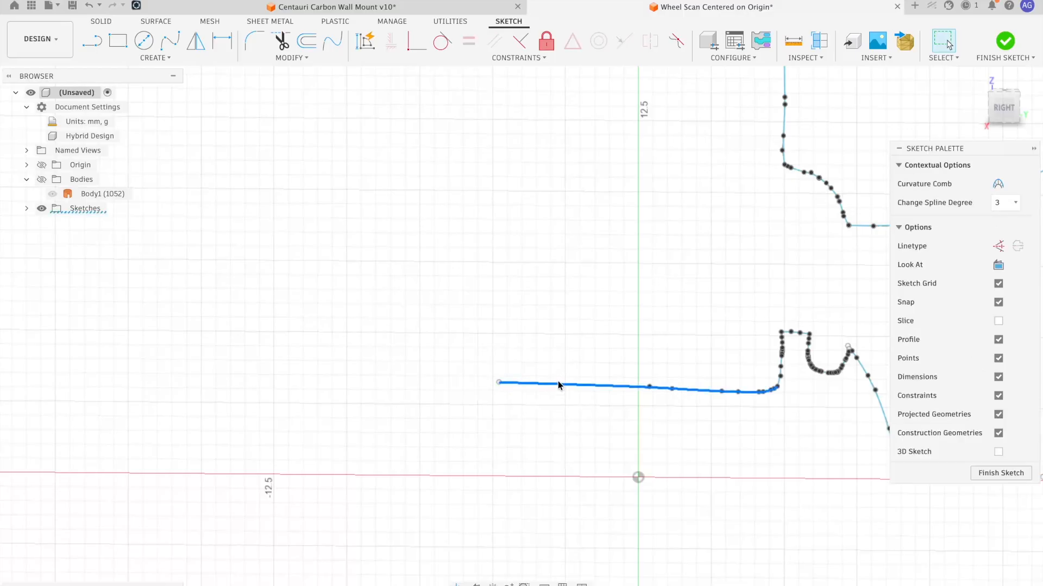
left_click(500, 358)
scroll(500, 306, "down", 5)
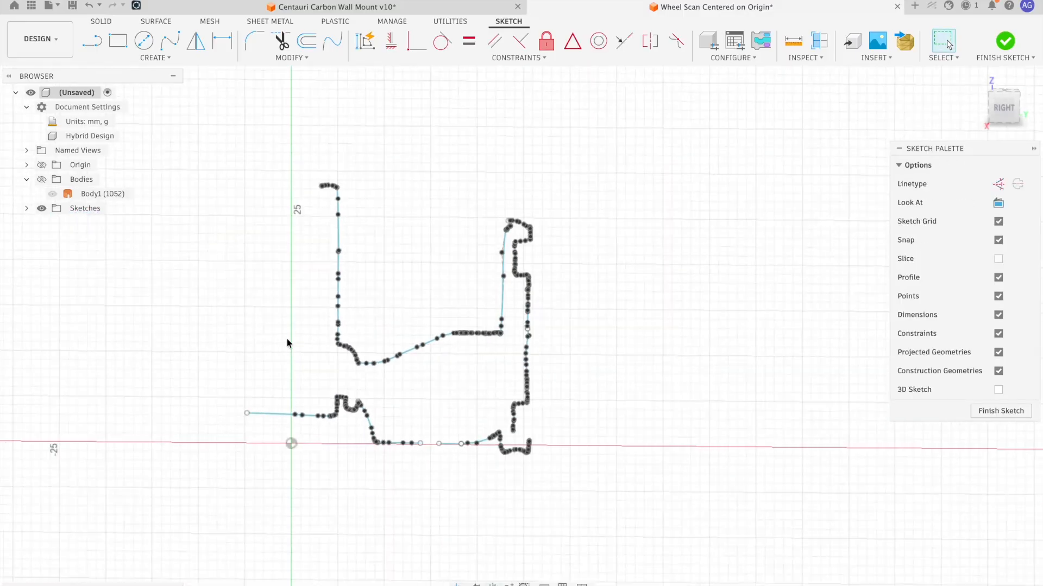
- Convert all remaining cross-section curves to construction geometry and fix them in place with a Fix constraint
mouse_move(299, 156)
left_mouse_down()
mouse_move(464, 352)
mouse_move(660, 553)
left_mouse_up()
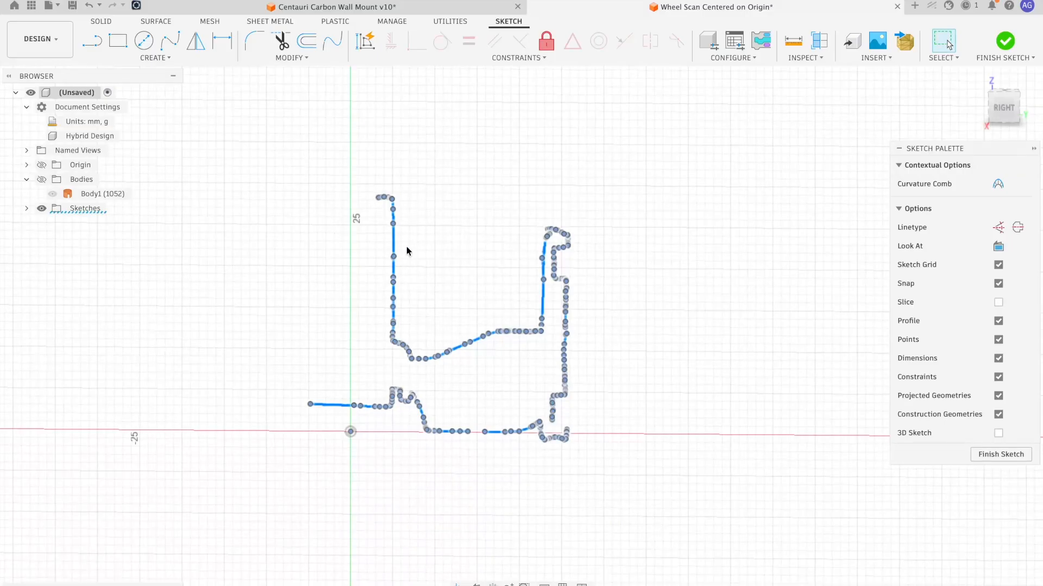
left_click(1002, 229)
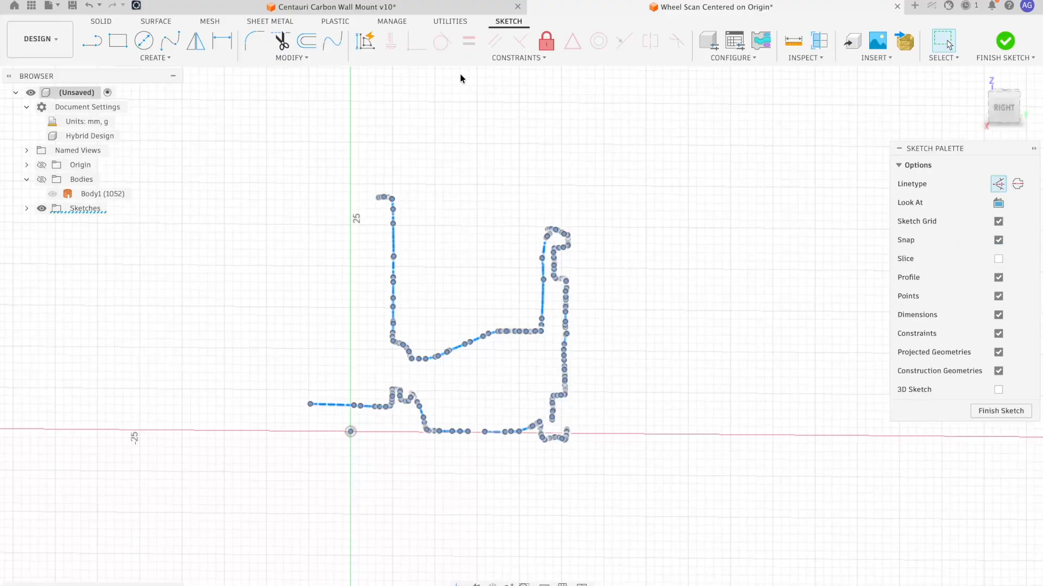
left_click(548, 42)
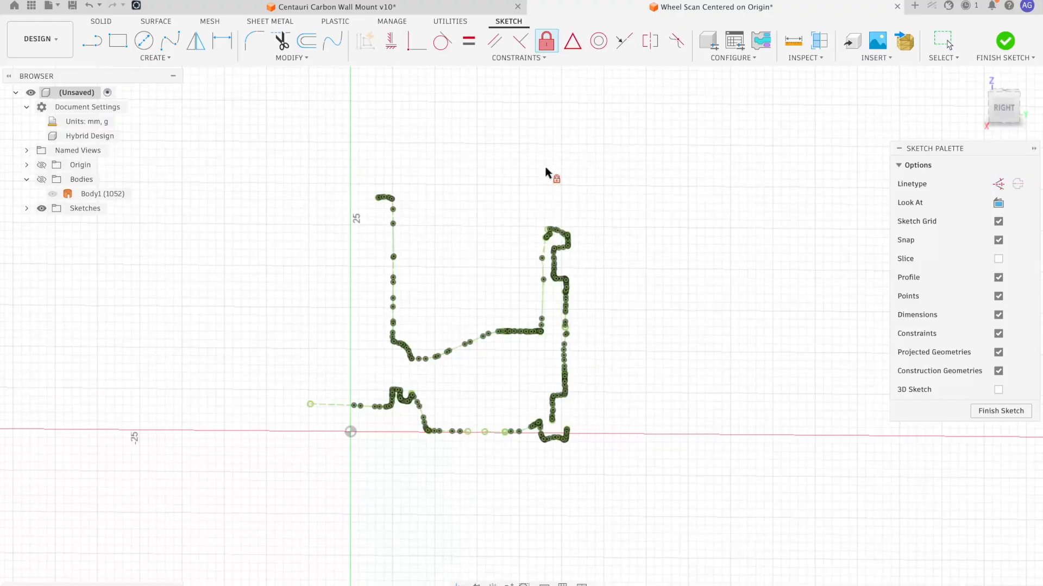
key("Escape")
- Try hiding the sketch points on the fixed cross-section curves
scroll(279, 230, "up", 5)
scroll(486, 231, "up", 3)
scroll(539, 199, "down", 5)
middle_click_drag(530, 193, 526, 191)
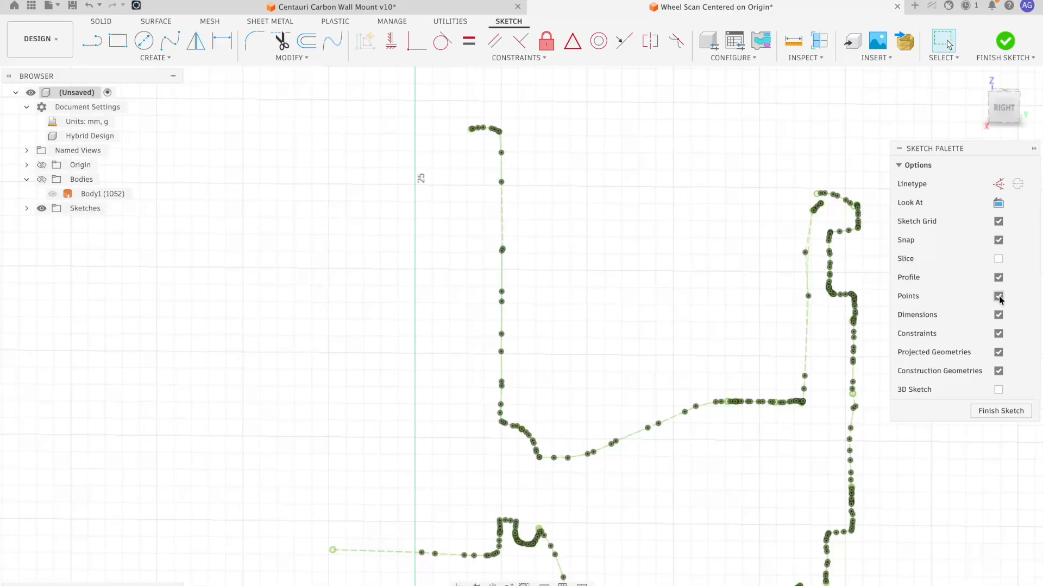
scroll(647, 243, "up", 2)
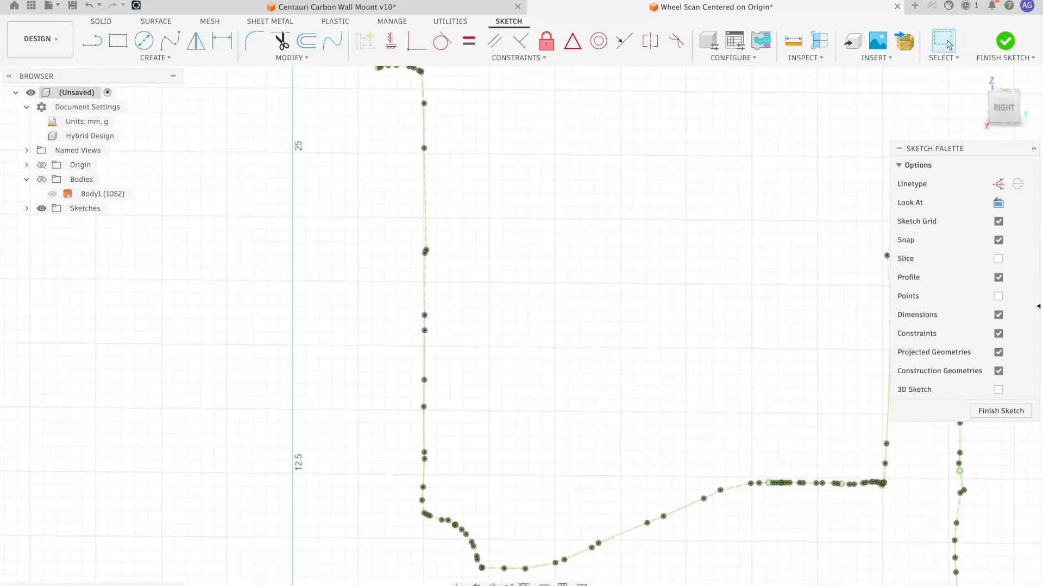
scroll(993, 299, "down", 1)
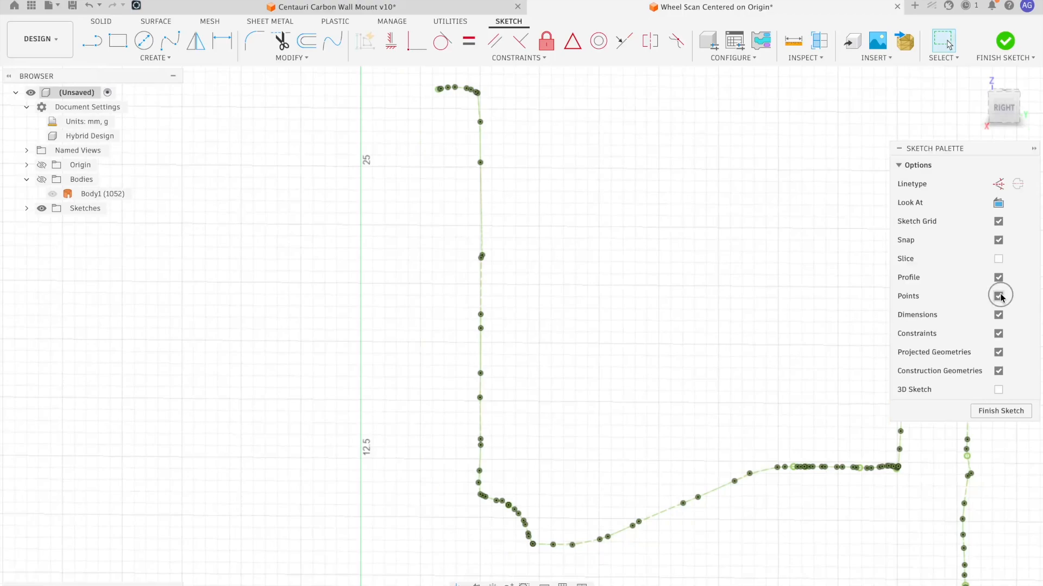
scroll(619, 214, "down", 3)
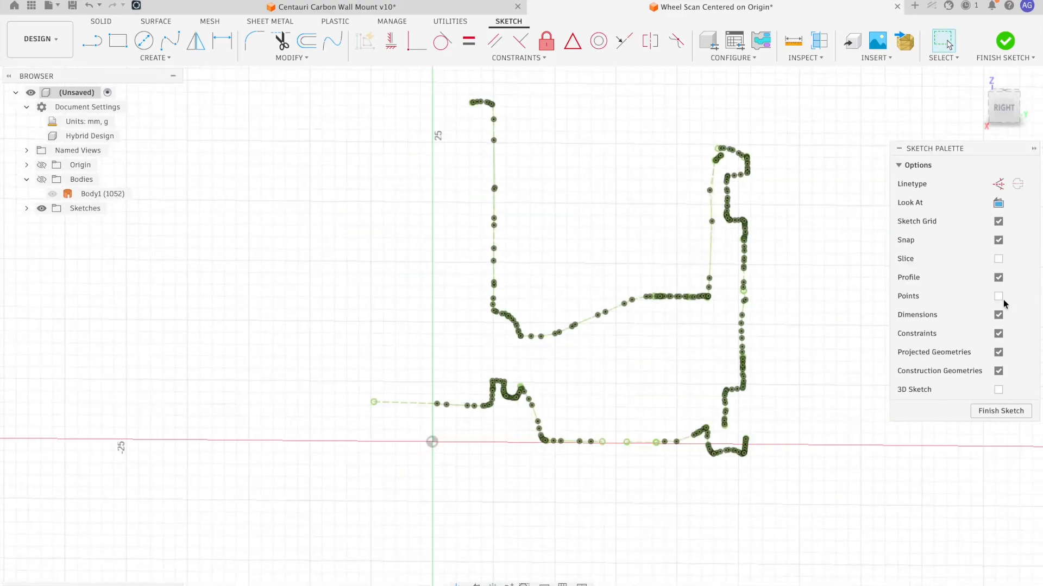
scroll(515, 225, "up", 4)
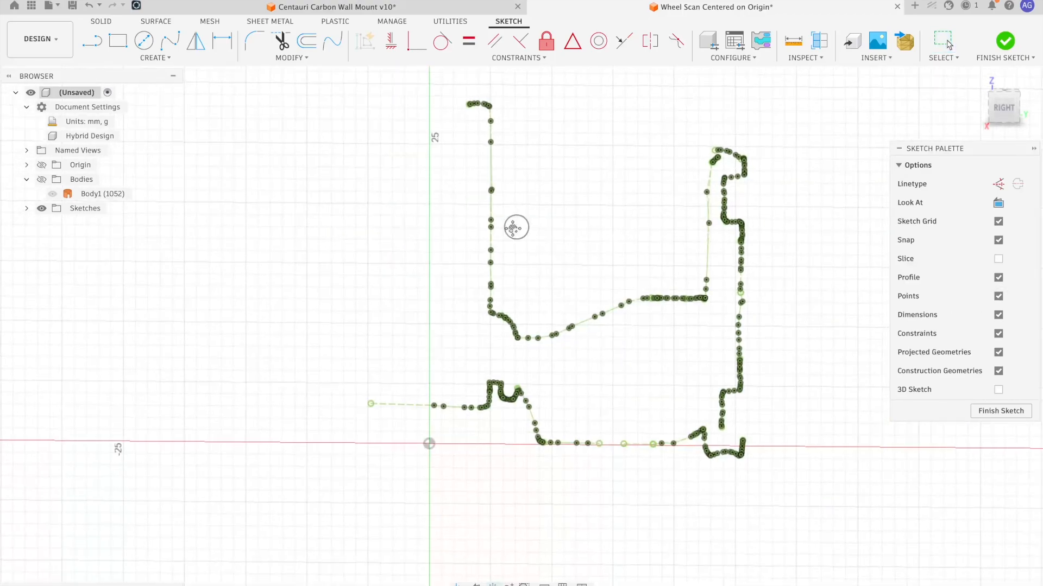
scroll(438, 256, "up", 3)
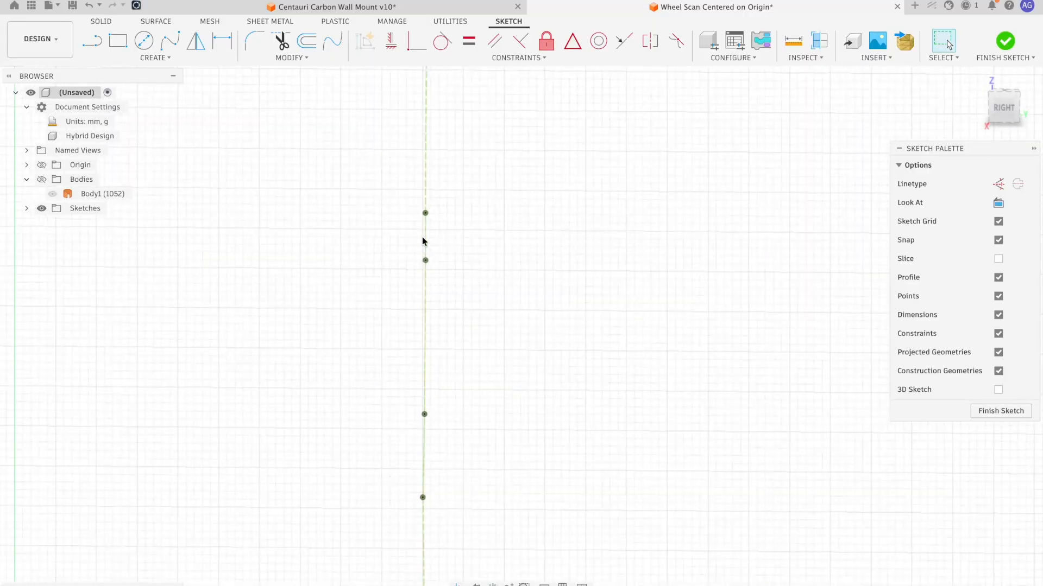
scroll(437, 179, "down", 3)
scroll(453, 170, "down", 4)
middle_click_drag(456, 170, 478, 203)
scroll(366, 81, "down", 1)
middle_click_drag(372, 100, 398, 138)
mouse_move(357, 93)
left_mouse_down()
mouse_move(562, 260)
mouse_move(796, 562)
left_mouse_up()
left_click(998, 340)
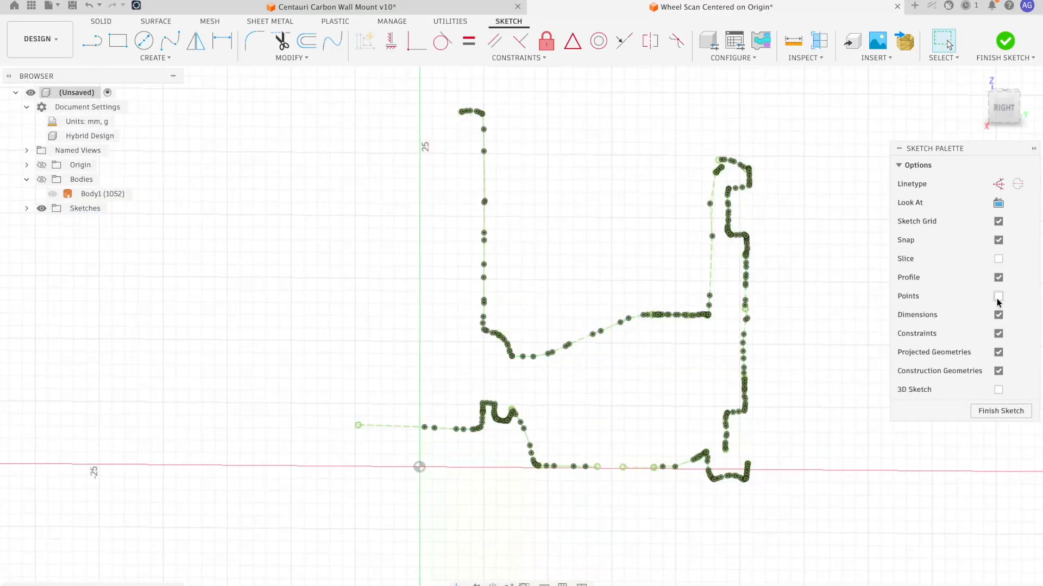
scroll(661, 278, "up", 2)
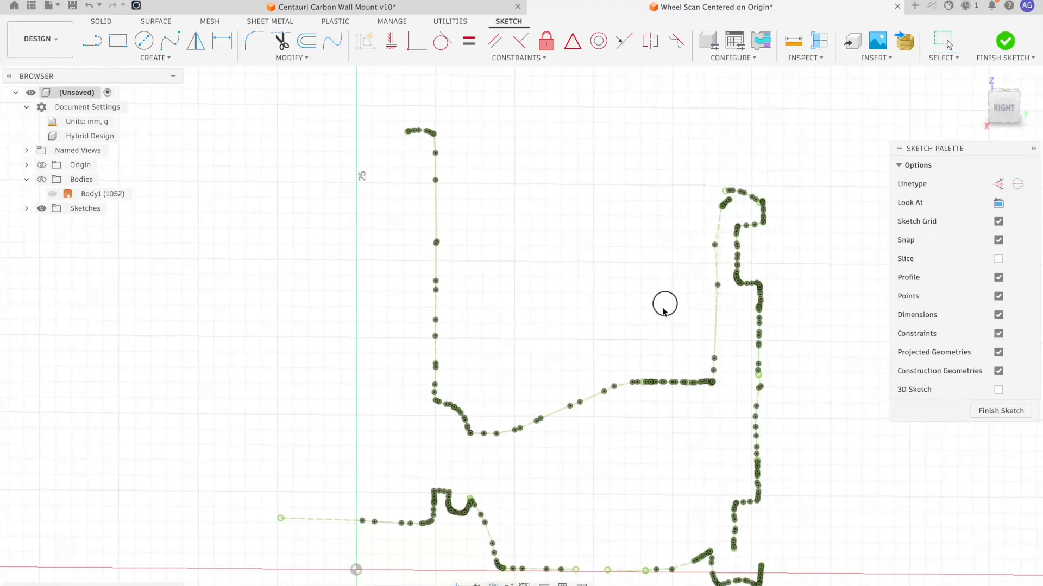
- Draw connected lines about 3.1 mm across the upper rim lip from its outer corner and down the inner wall to the spoke corner
middle_click_drag(637, 409, 622, 325)
middle_click_drag(695, 143, 712, 155)
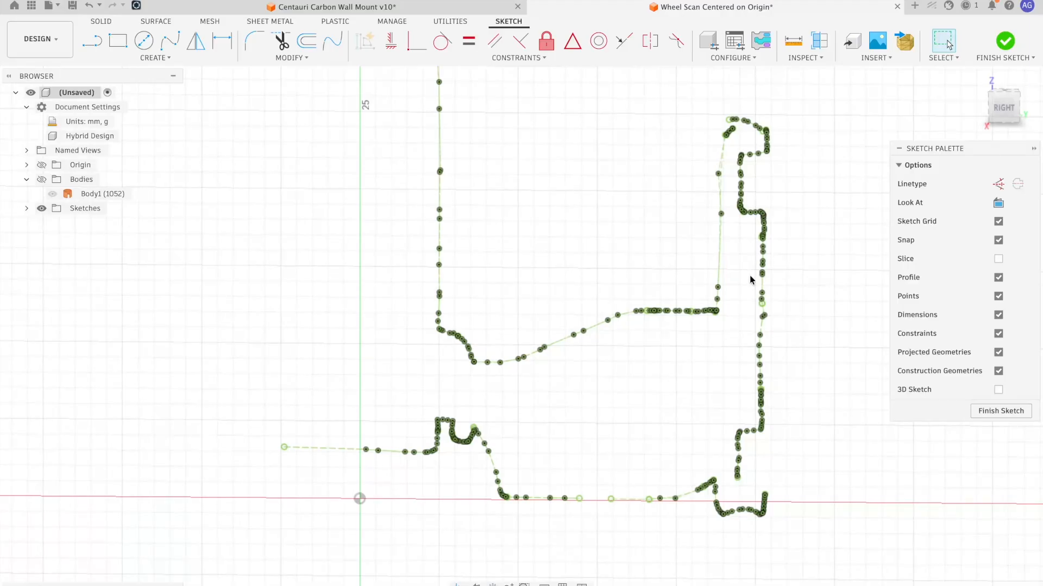
middle_click_drag(750, 280, 725, 265)
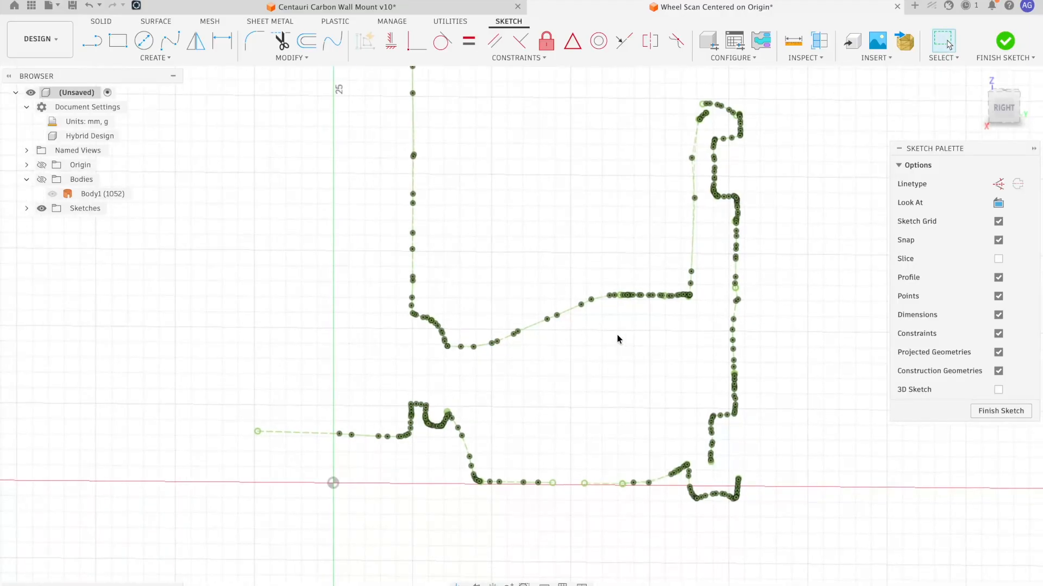
left_click(97, 43)
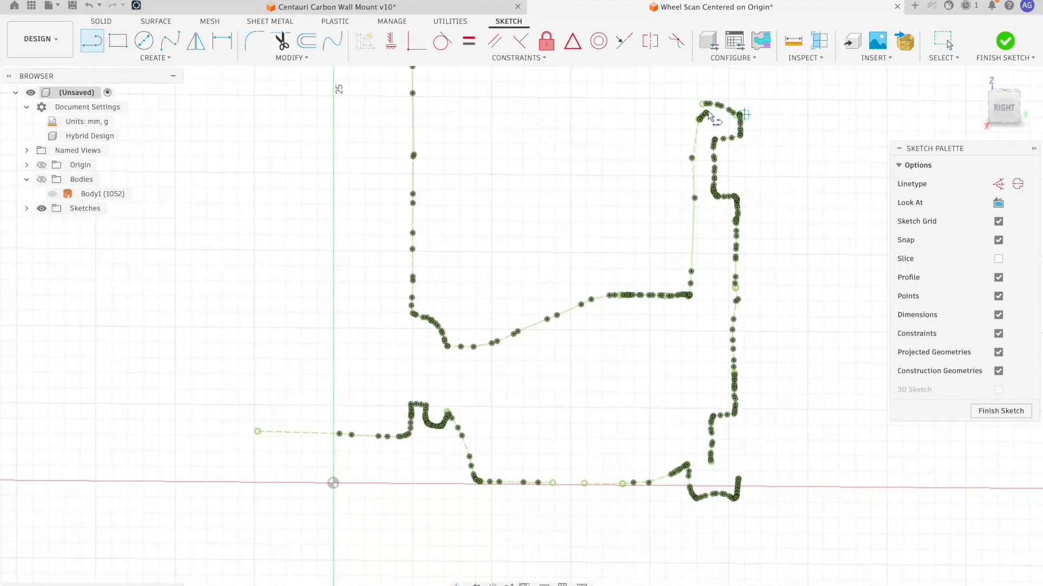
scroll(708, 115, "up", 5)
scroll(570, 149, "up", 4)
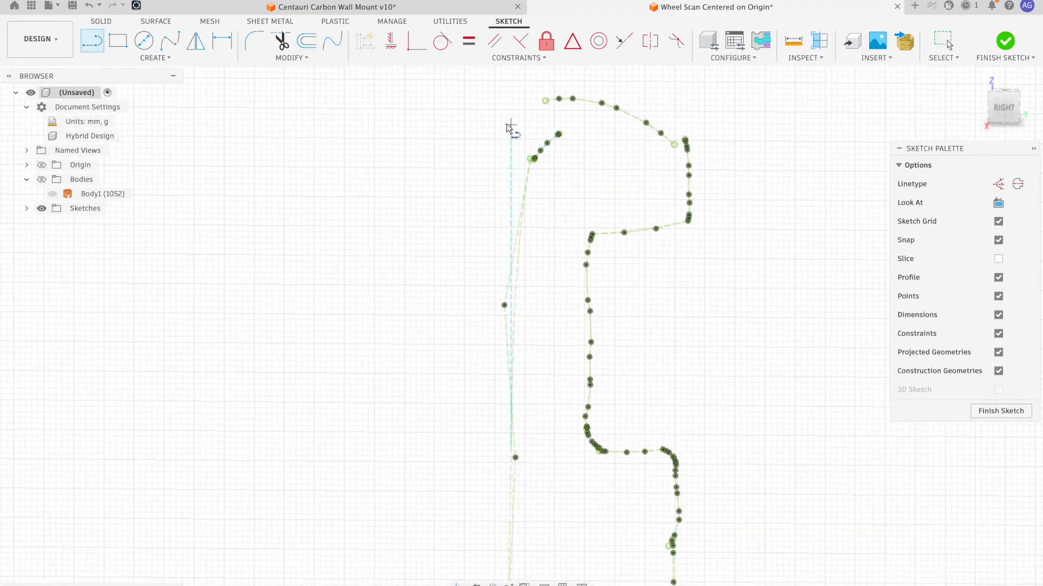
left_click(686, 140)
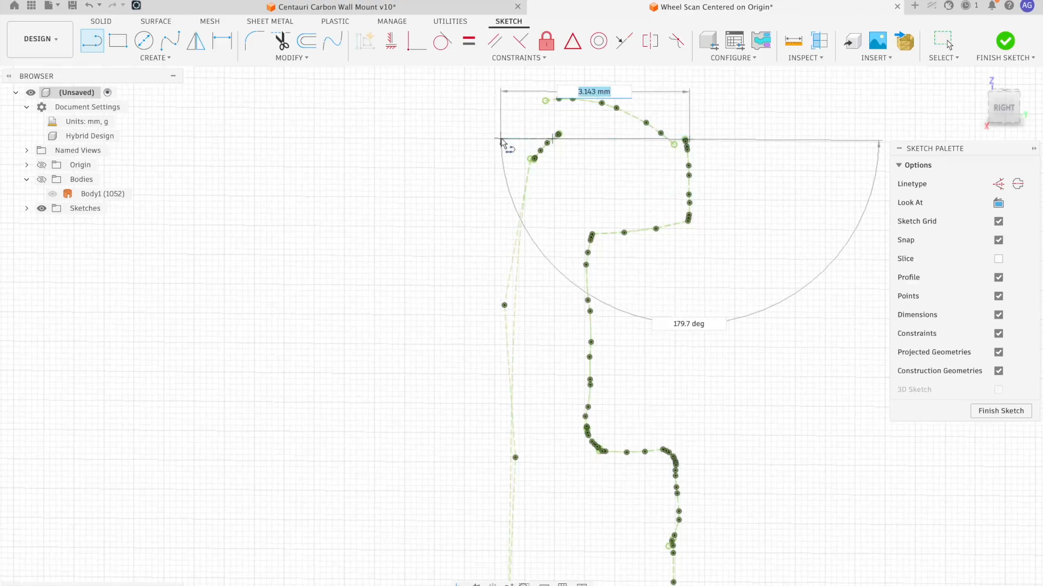
left_click(503, 140)
scroll(505, 228, "down", 5)
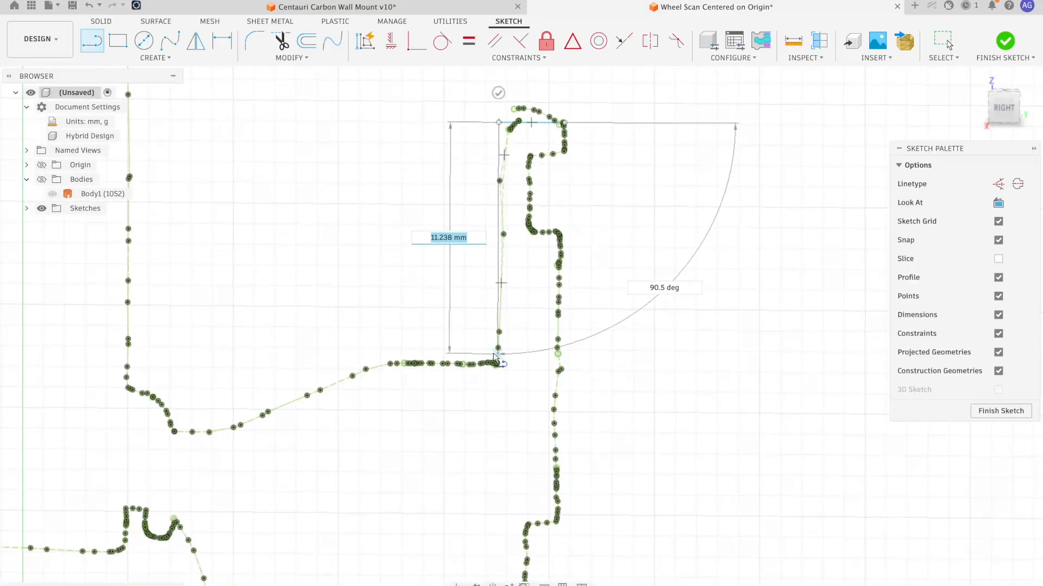
left_click(497, 367)
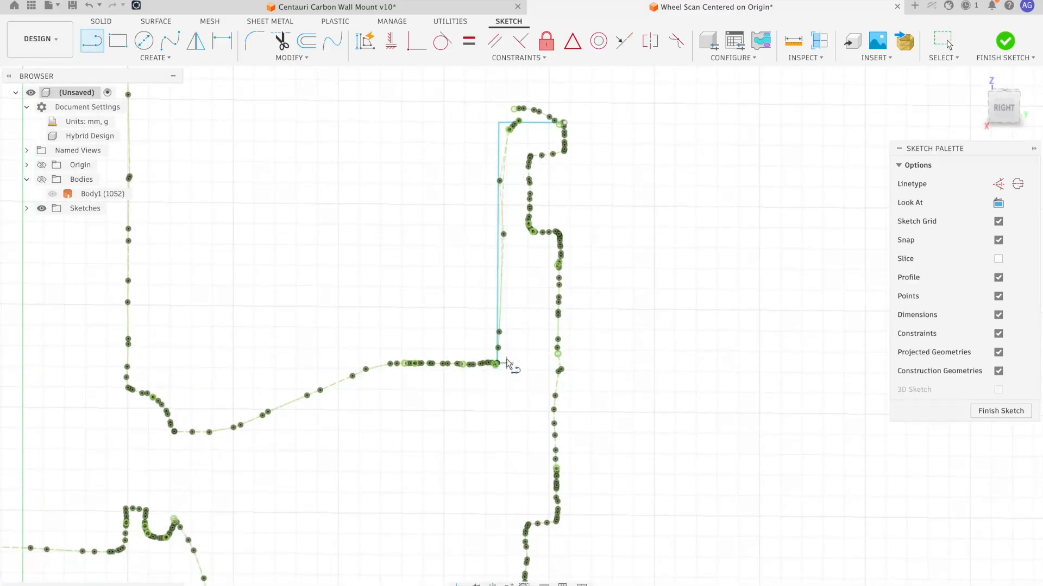
scroll(514, 161, "up", 4)
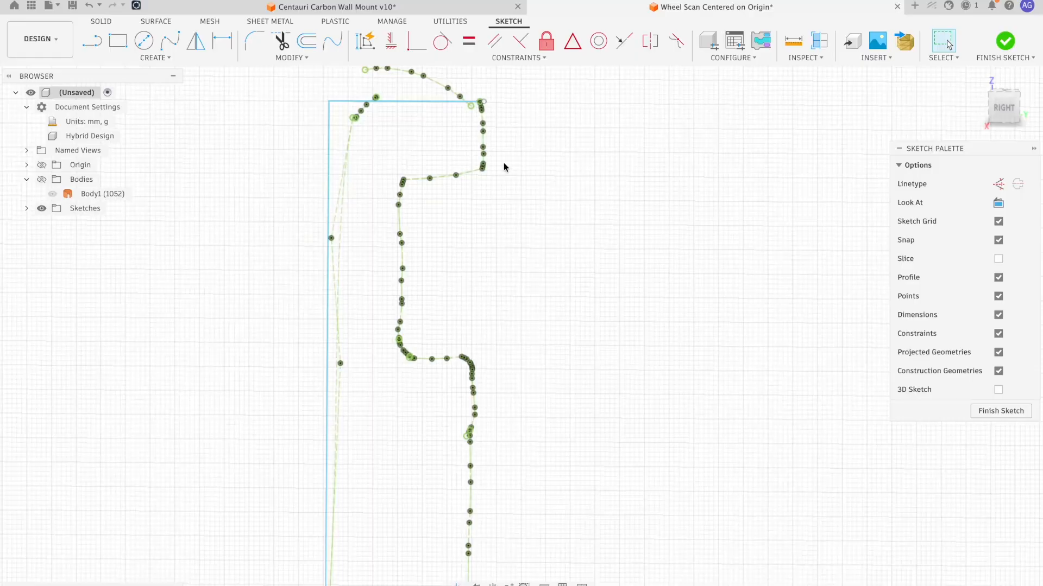
- Draw connected lines down the upper rim lip's outer face and back inward along its underside to the groove corner
scroll(472, 108, "up", 4)
left_click(482, 101)
left_click(480, 266)
left_click(303, 281)
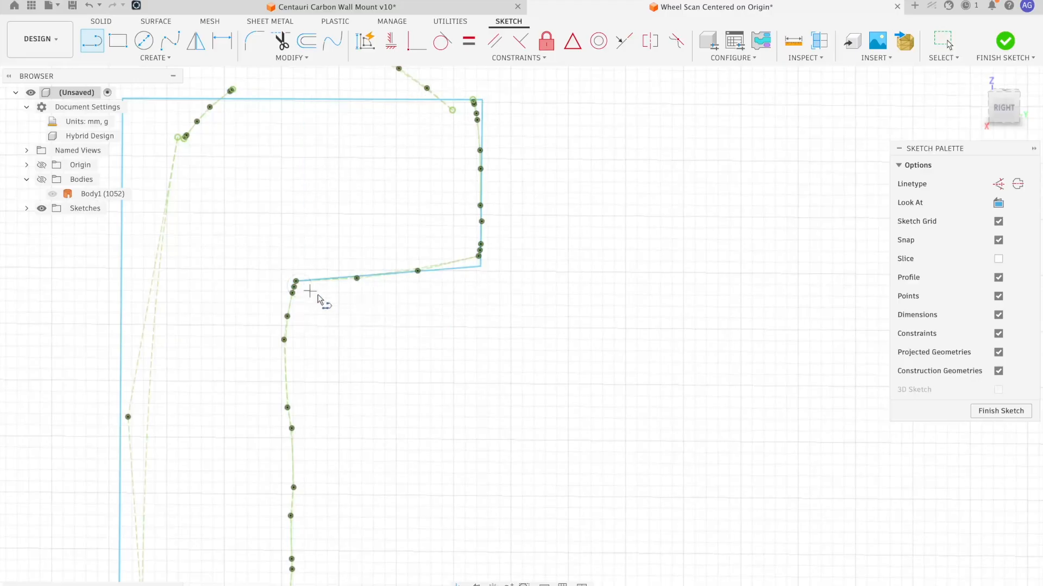
- Draw connected lines about 3.7 mm down the upper groove wall and outward along the groove floor to its outer corner
scroll(362, 314, "down", 3)
middle_click_drag(390, 327, 452, 121)
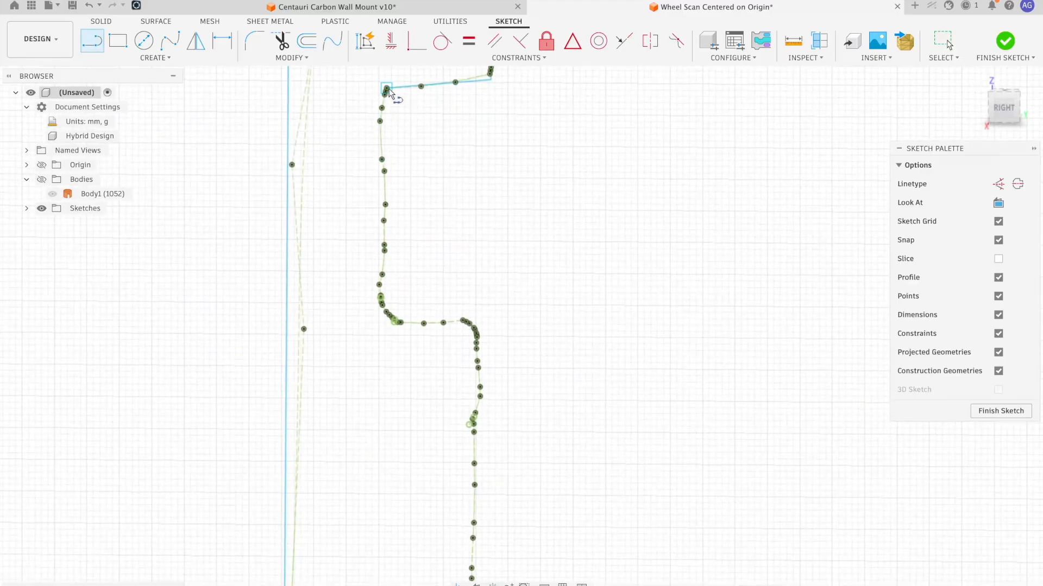
left_click(387, 89)
scroll(395, 114, "up", 5)
middle_click_drag(393, 128, 397, 401)
scroll(386, 329, "up", 15)
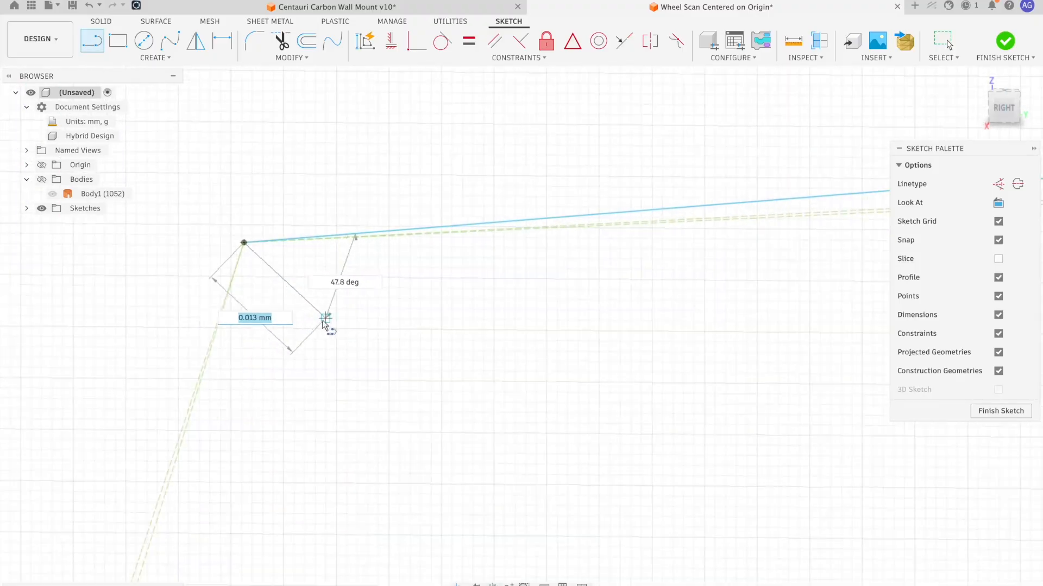
scroll(245, 245, "down", 12)
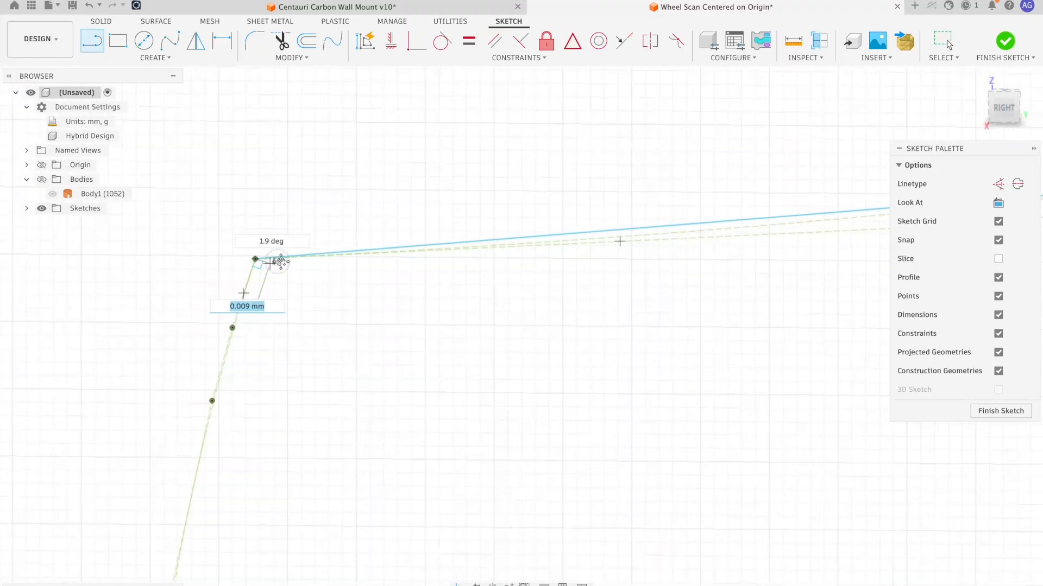
scroll(293, 270, "down", 10)
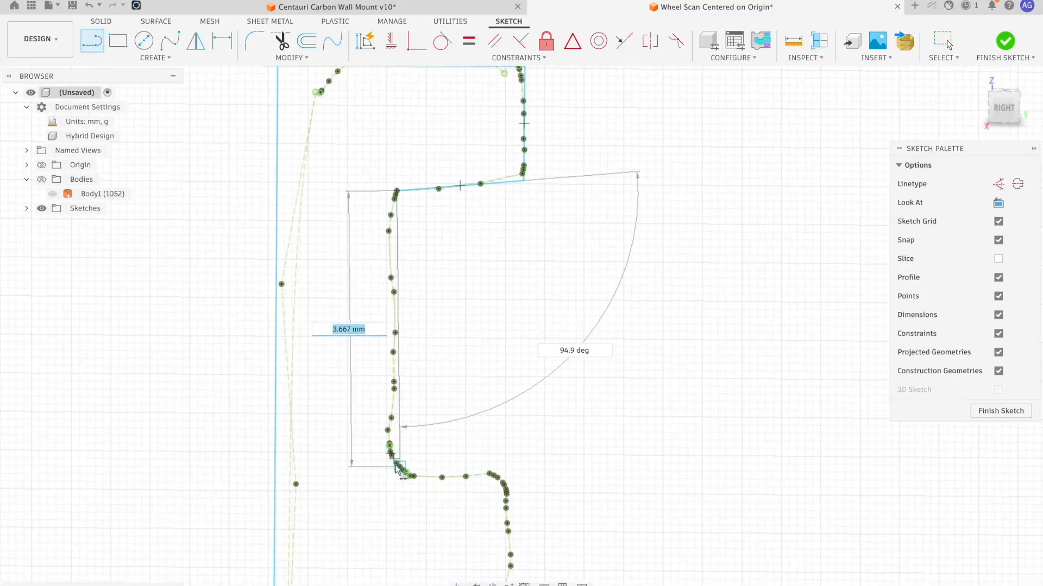
left_click(391, 477)
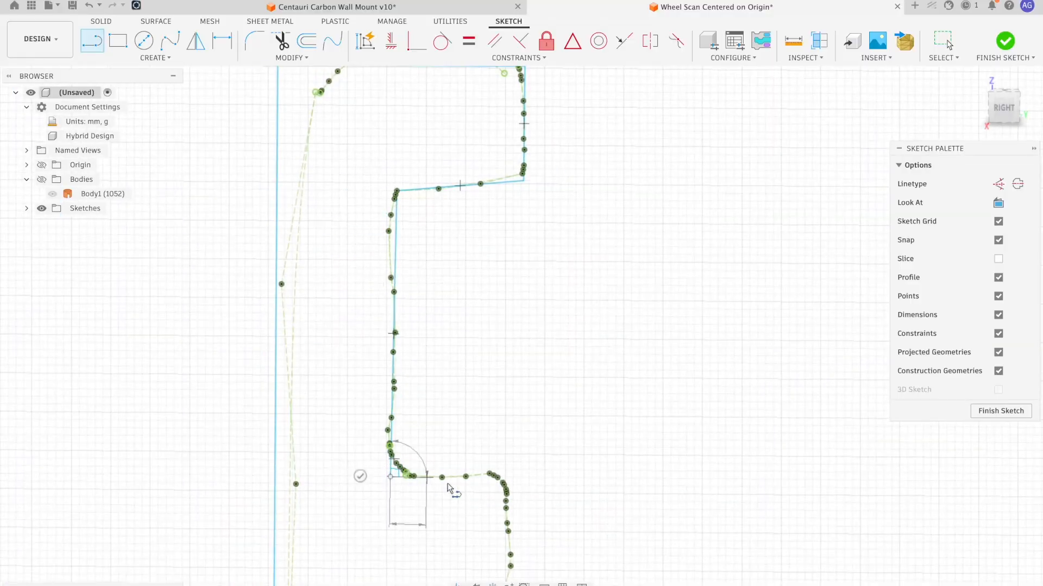
left_click(505, 480)
- Continue with connected lines down the long outer wall, about 1.6 mm inward across the lower shoulder and about 3.2 mm down the lower groove wall
middle_click_drag(523, 477, 510, 180)
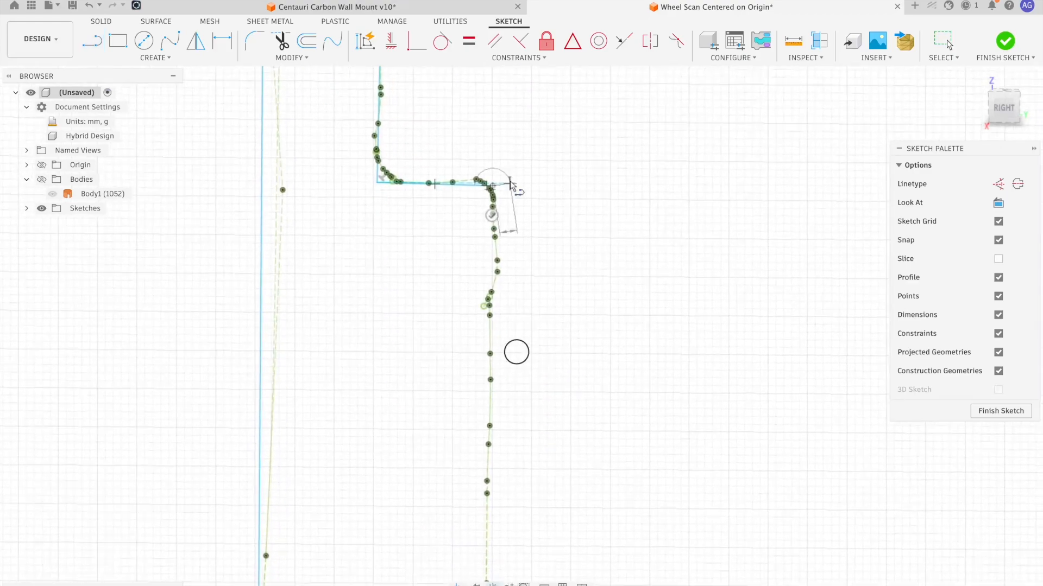
scroll(507, 372, "down", 5)
middle_click_drag(507, 389, 505, 240)
scroll(506, 242, "down", 5)
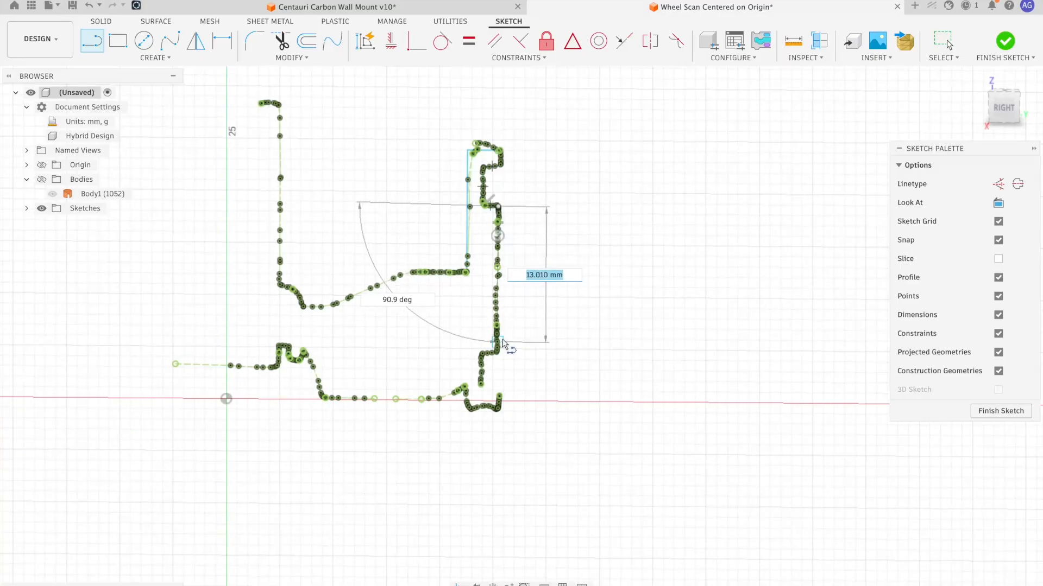
scroll(505, 344, "up", 5)
scroll(502, 344, "up", 4)
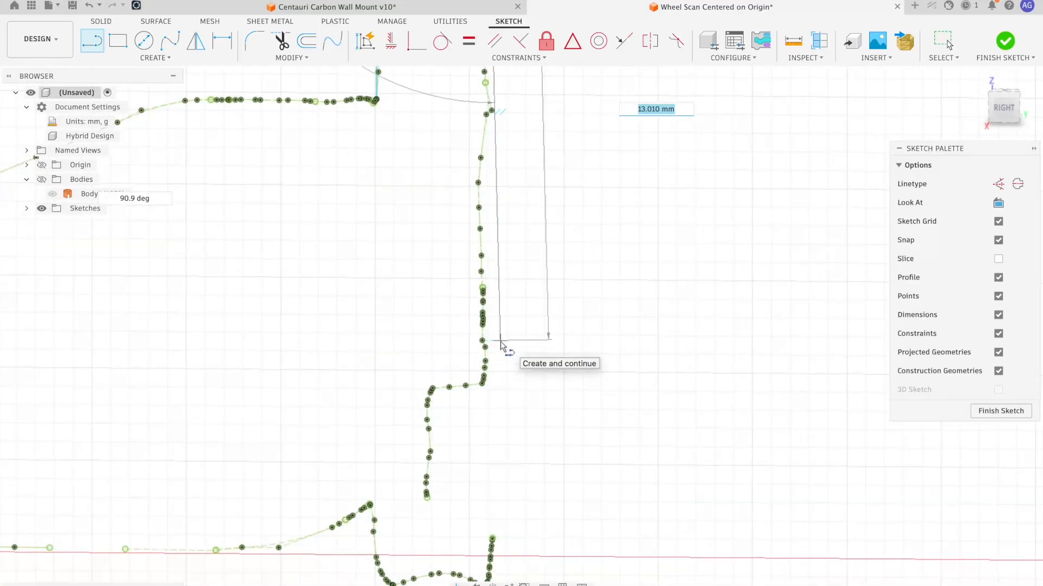
left_click(487, 387)
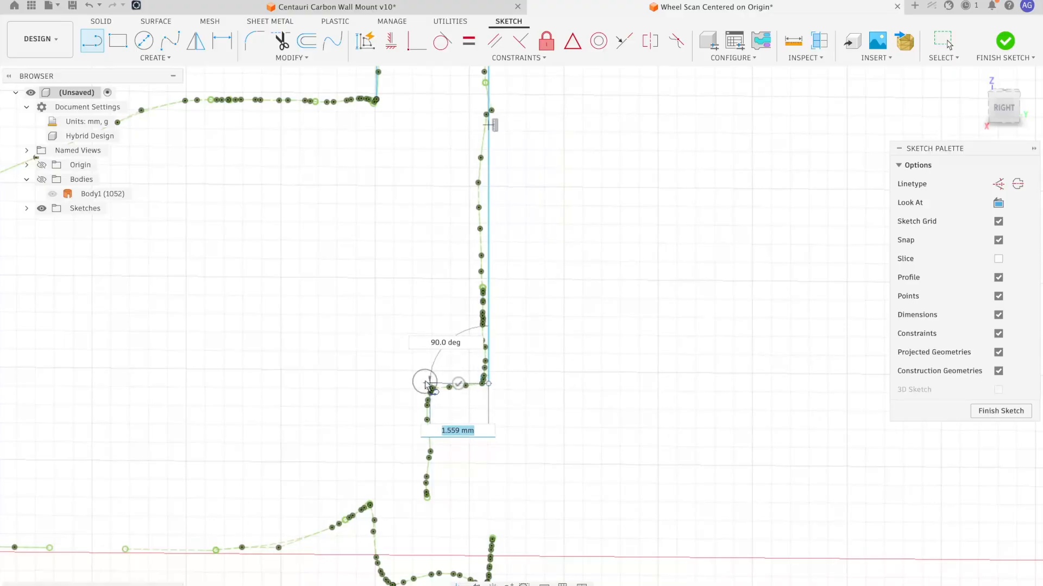
left_click(429, 384)
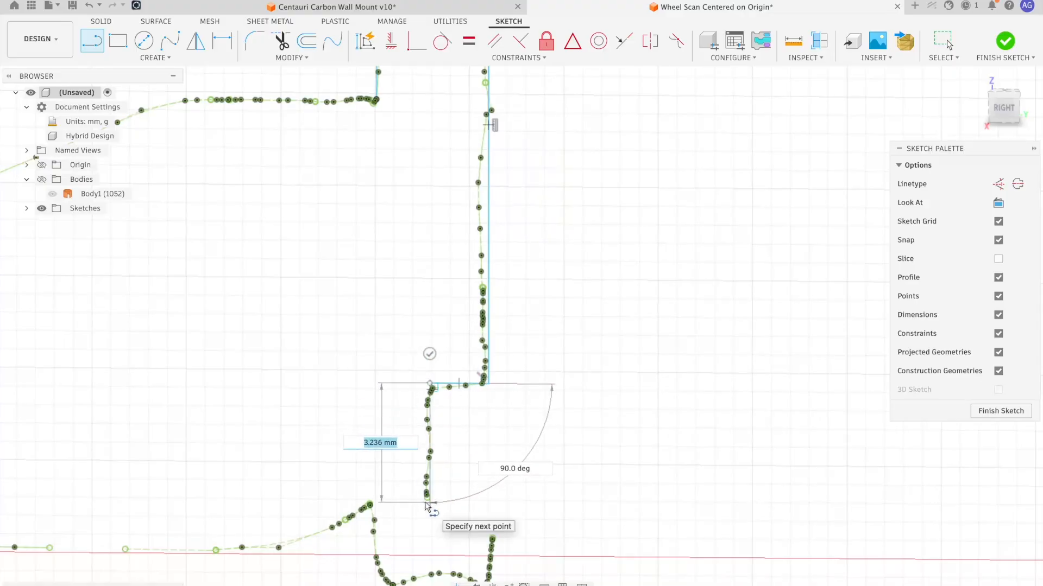
double_click(426, 502)
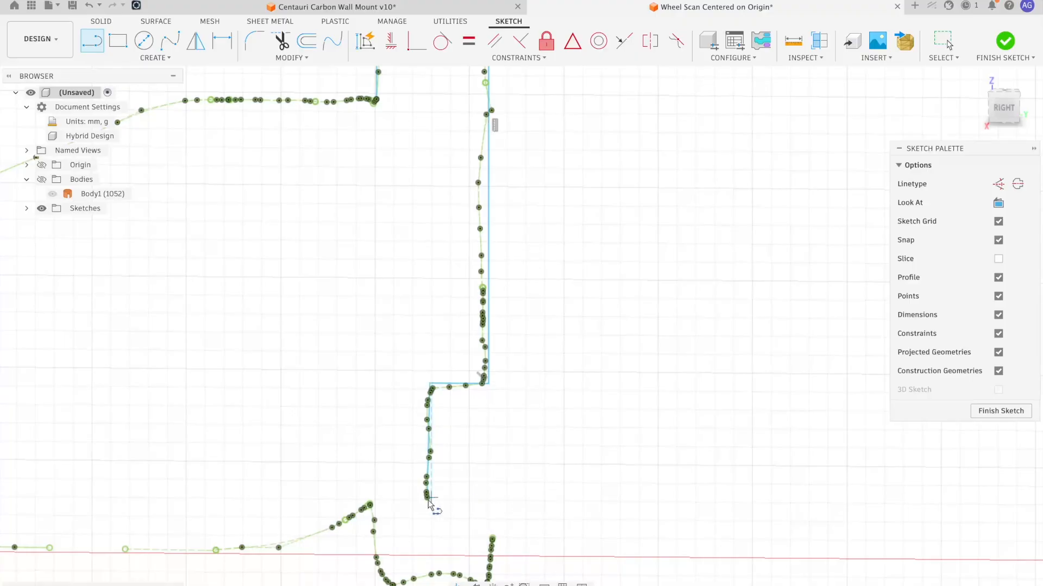
scroll(429, 499, "up", 10)
left_click(434, 478)
scroll(492, 455, "down", 3)
middle_click_drag(545, 422, 501, 255)
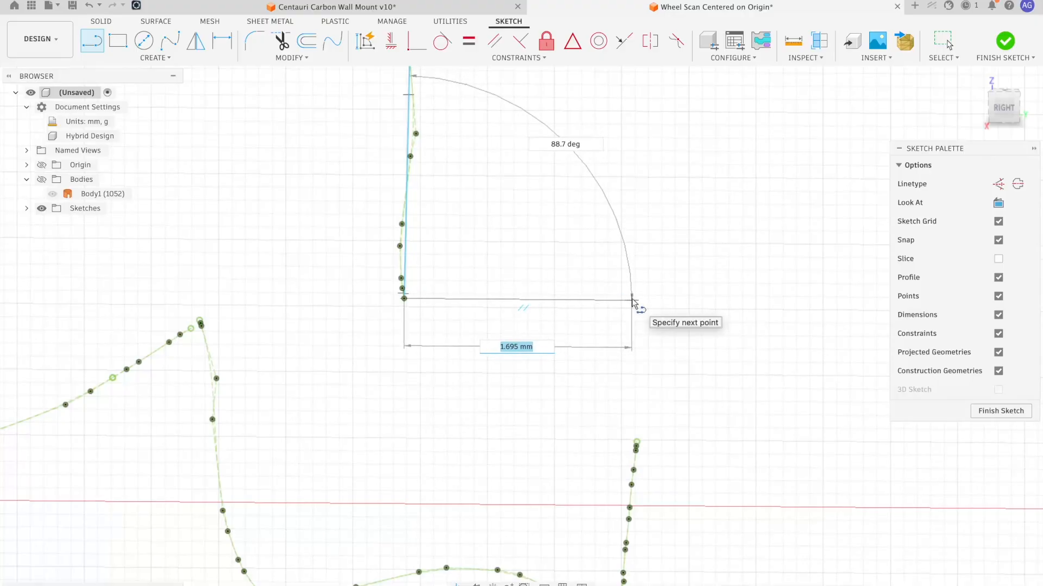
key("Escape")
- Draw a line extending the lower groove wall straight down past the scanned curve's end, across the gap toward the lower rim lip
scroll(618, 433, "down", 3)
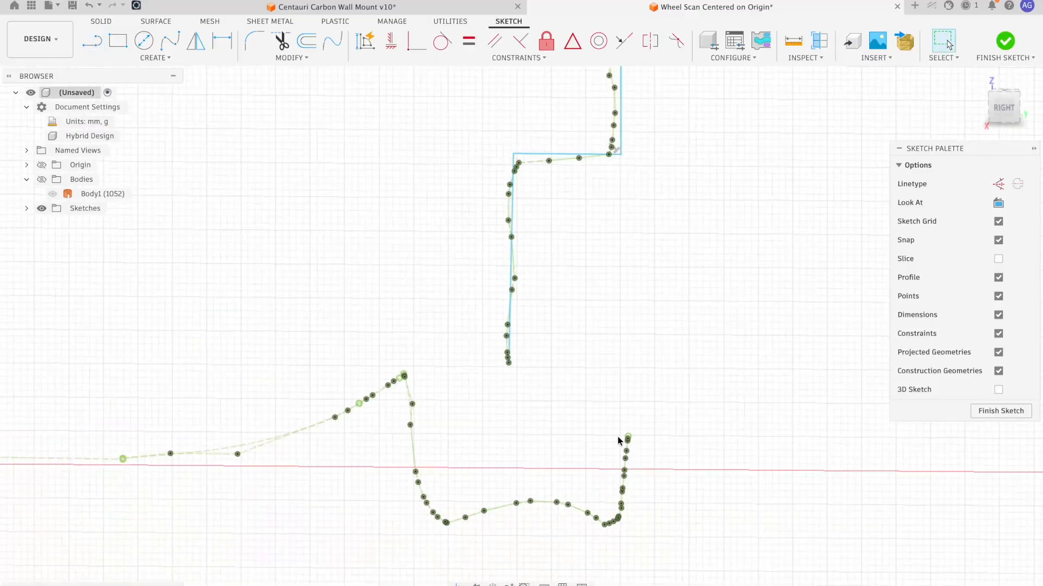
scroll(576, 430, "up", 3)
key("l")
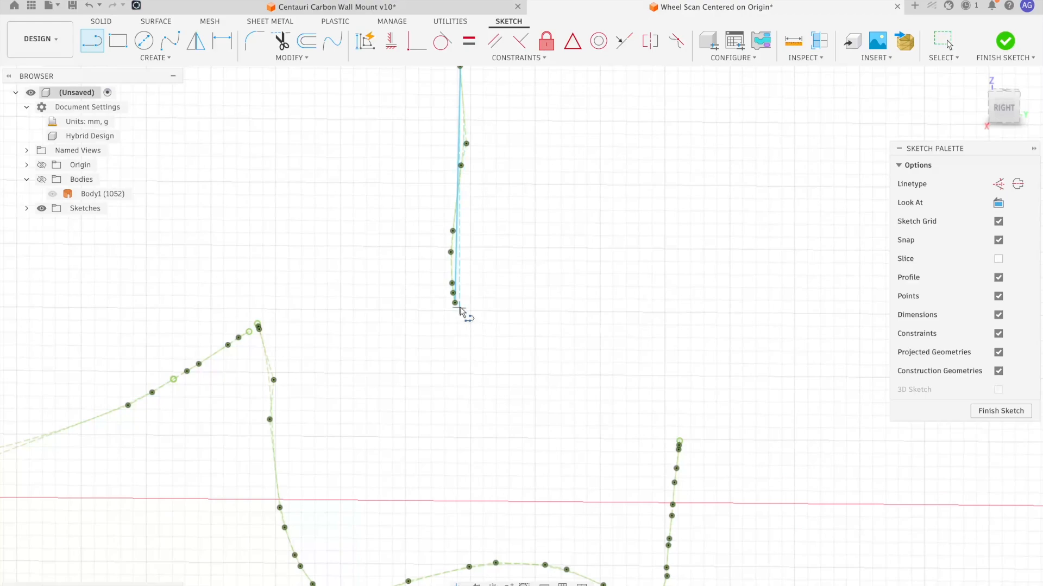
left_click(454, 327)
left_click(451, 430)
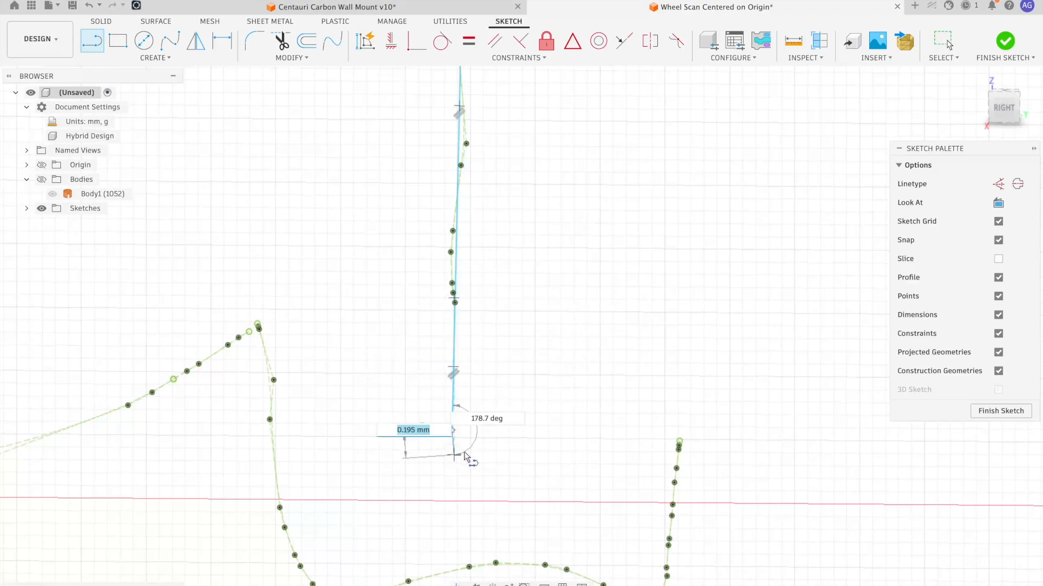
key("Escape")
- Draw a horizontal line from the lower rim lip's upper outer corner inward to just below the extended groove wall
key("l")
left_click(679, 442)
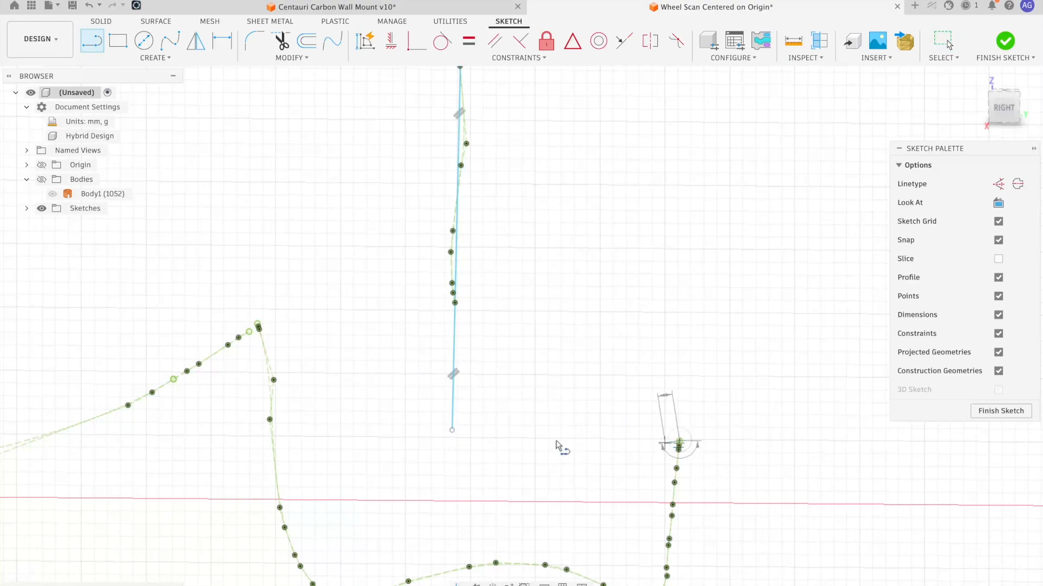
left_click(451, 440)
key("Escape")
- Join the open ends of the extended groove wall and the horizontal lip line with a Coincident constraint
scroll(451, 441, "up", 4)
left_click(449, 399)
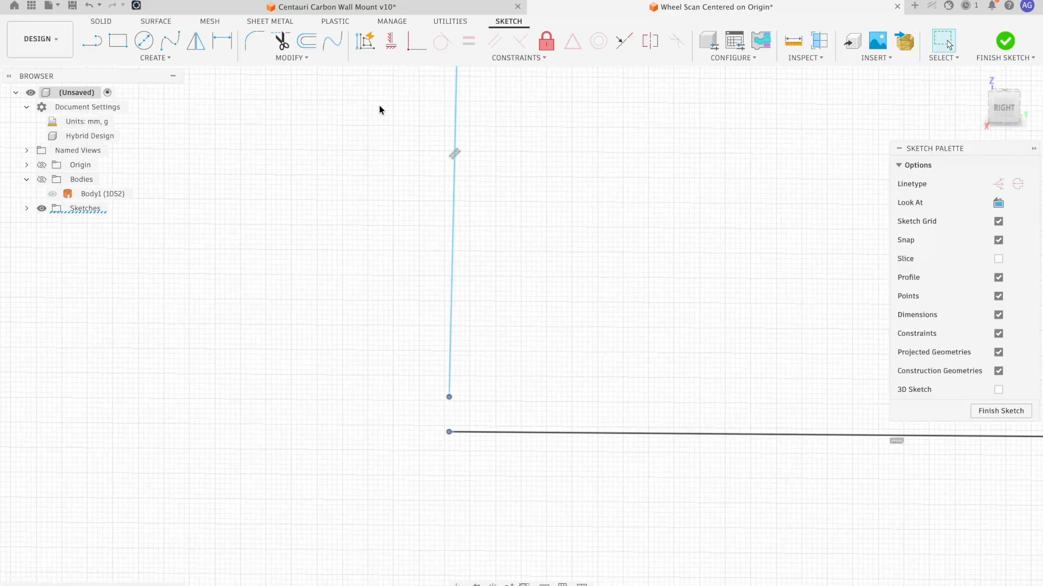
left_click(418, 43)
scroll(489, 157, "down", 5)
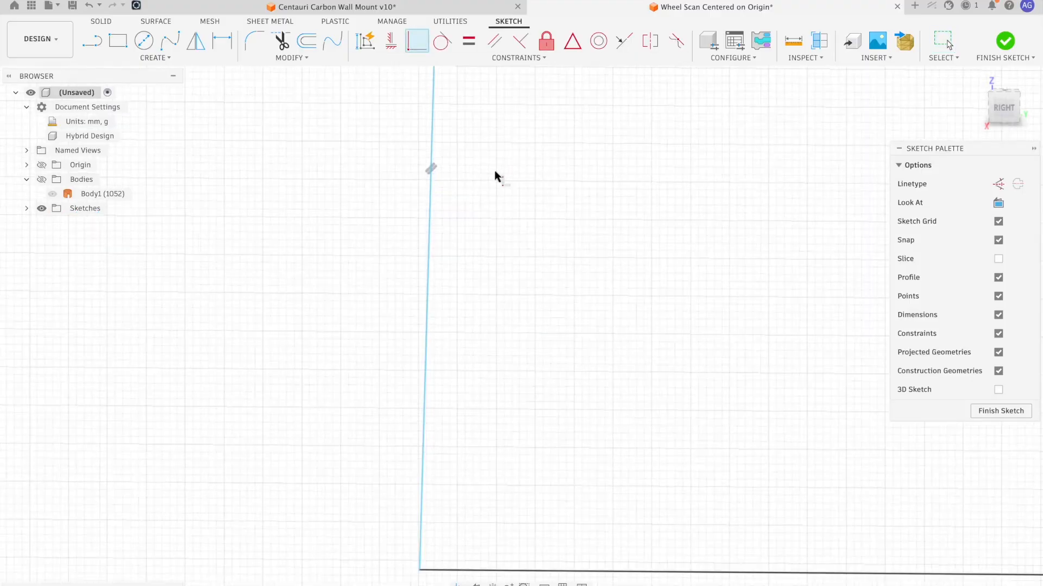
key("Escape")
middle_click_drag(504, 202, 471, 230)
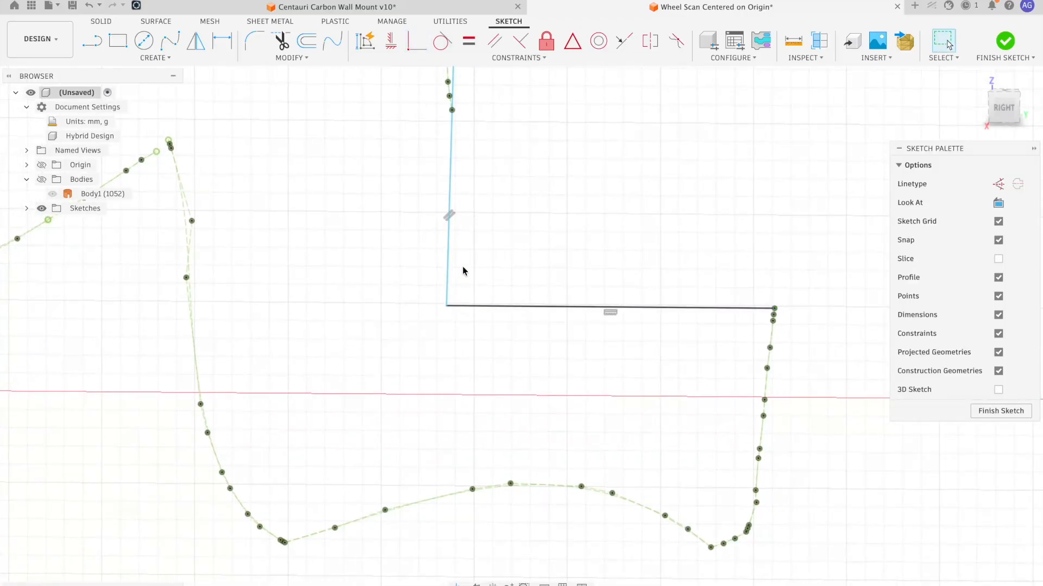
- Try to apply a Horizontal/Vertical constraint to the two collinear segments of the lower groove wall
scroll(463, 270, "down", 5)
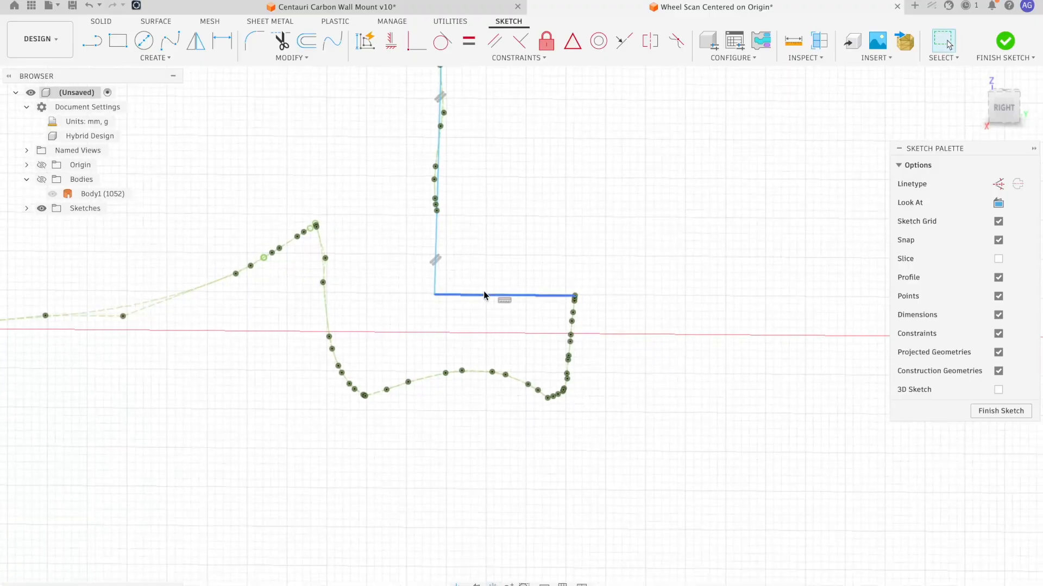
middle_click_drag(506, 252, 471, 282)
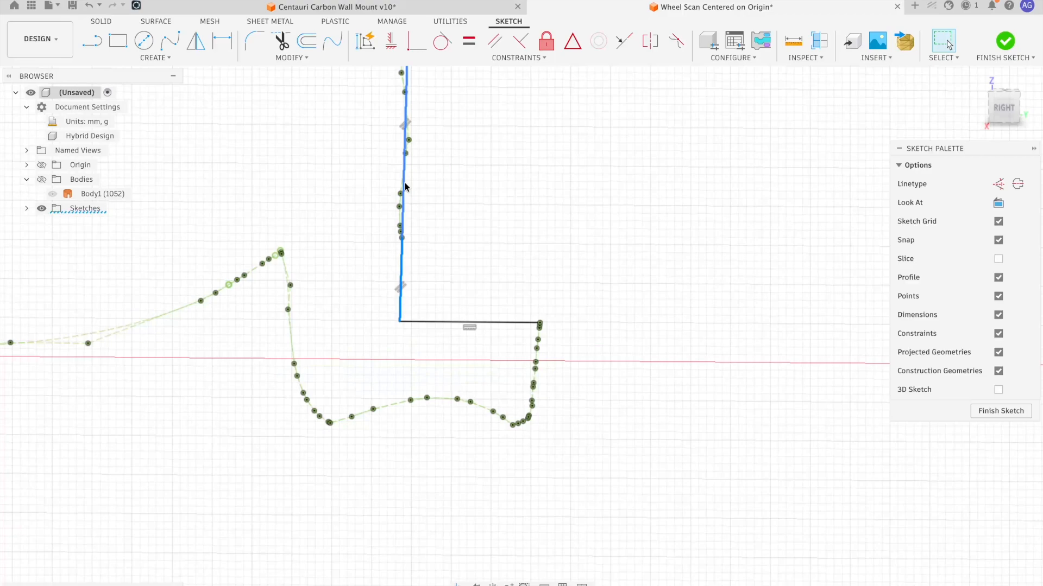
scroll(451, 192, "down", 5)
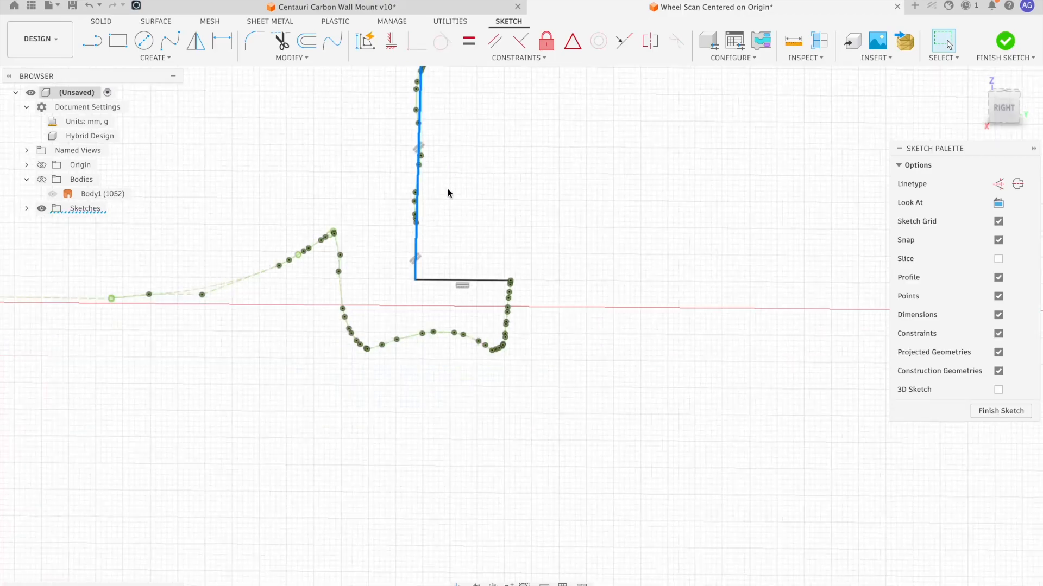
left_click(391, 47)
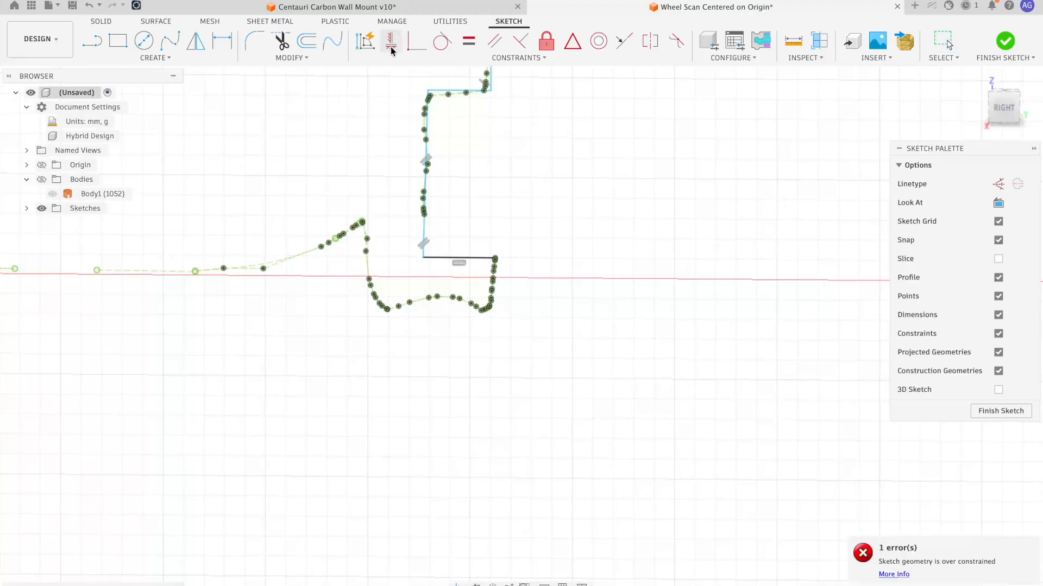
scroll(400, 135, "up", 3)
mouse_move(400, 135)
middle_mouse_down()
mouse_move(386, 239)
mouse_move(422, 244)
middle_mouse_up()
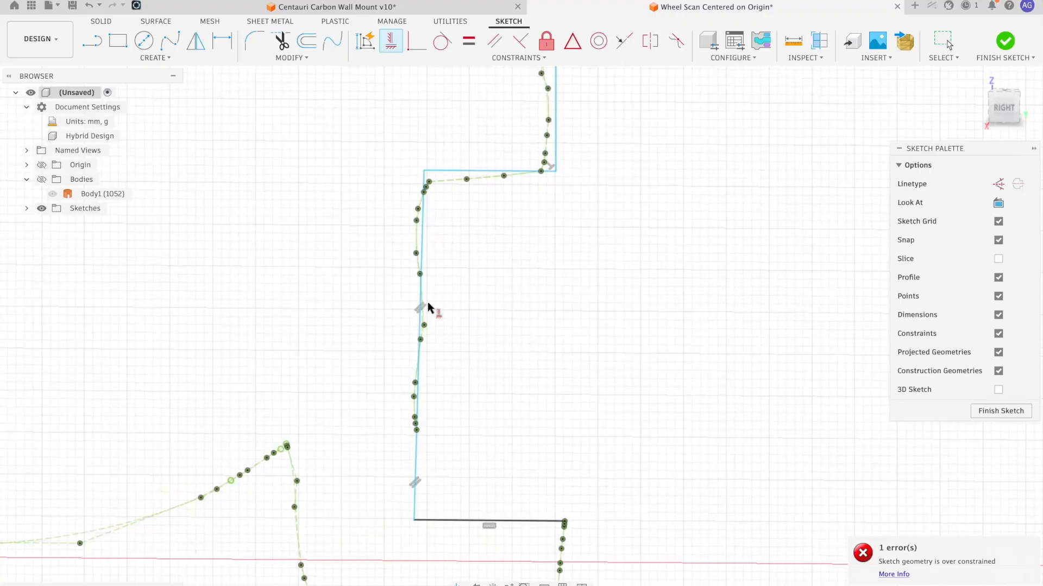
scroll(428, 309, "down", 3)
middle_click_drag(428, 310, 437, 228)
- Draw connected lines down the lower rim lip's outer face and about 0.3 mm diagonally along its bottom corner
key("l")
scroll(522, 335, "up", 5)
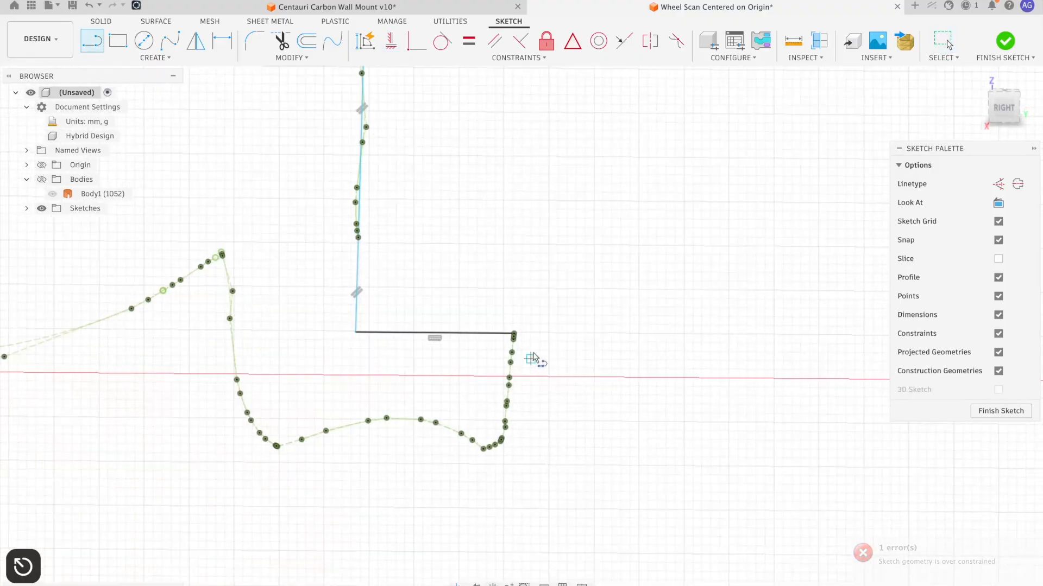
middle_click_drag(536, 336, 572, 241)
left_click(543, 223)
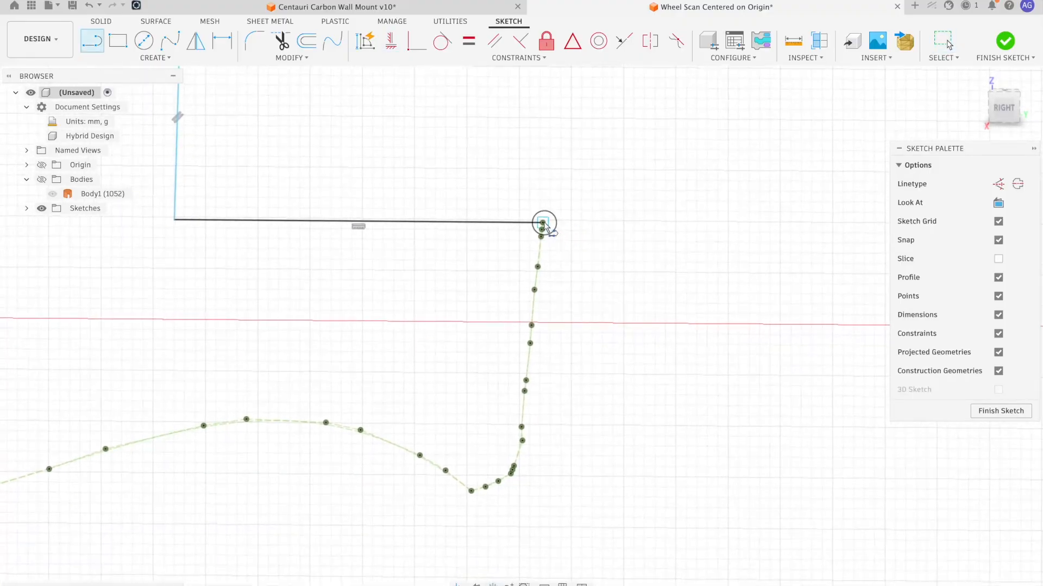
left_click(522, 469)
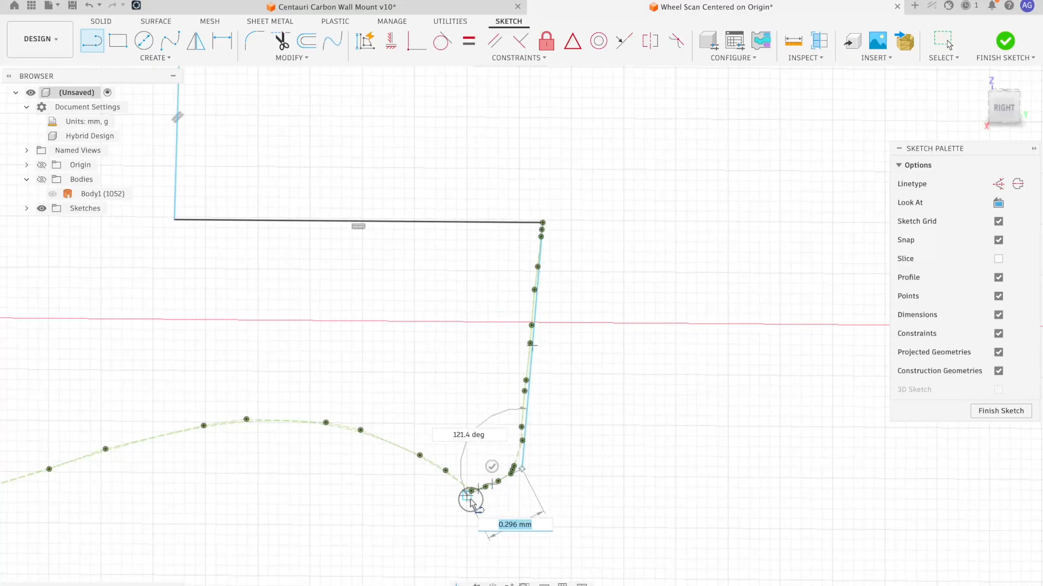
left_click(467, 496)
key("Escape")
scroll(509, 397, "down", 6)
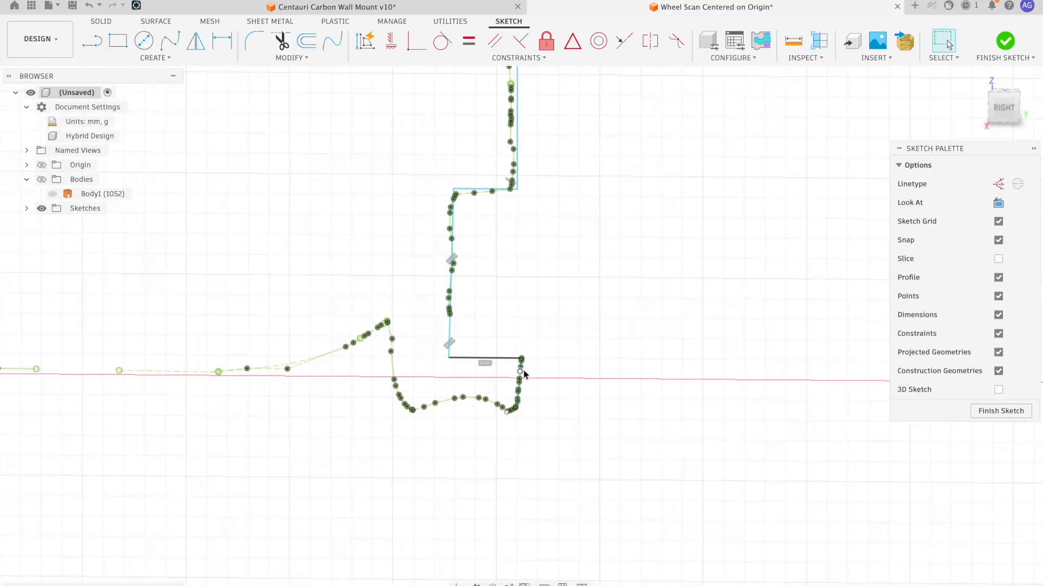
- Show the scanned wheel body again and examine its rim and spoke underside against the sketched cross-section
scroll(552, 345, "up", 3)
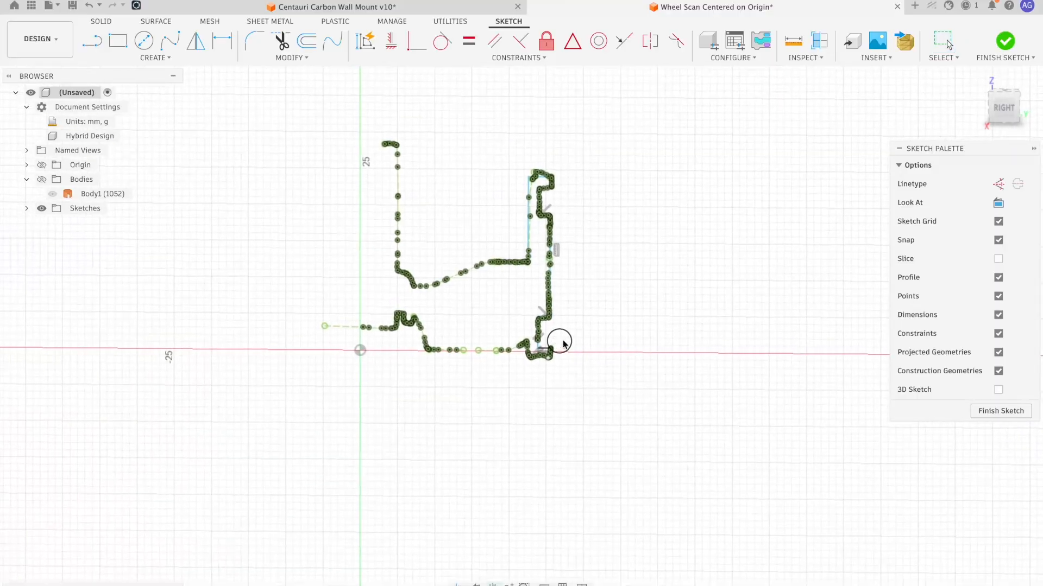
middle_click_drag(583, 404, 596, 416)
scroll(597, 416, "down", 1)
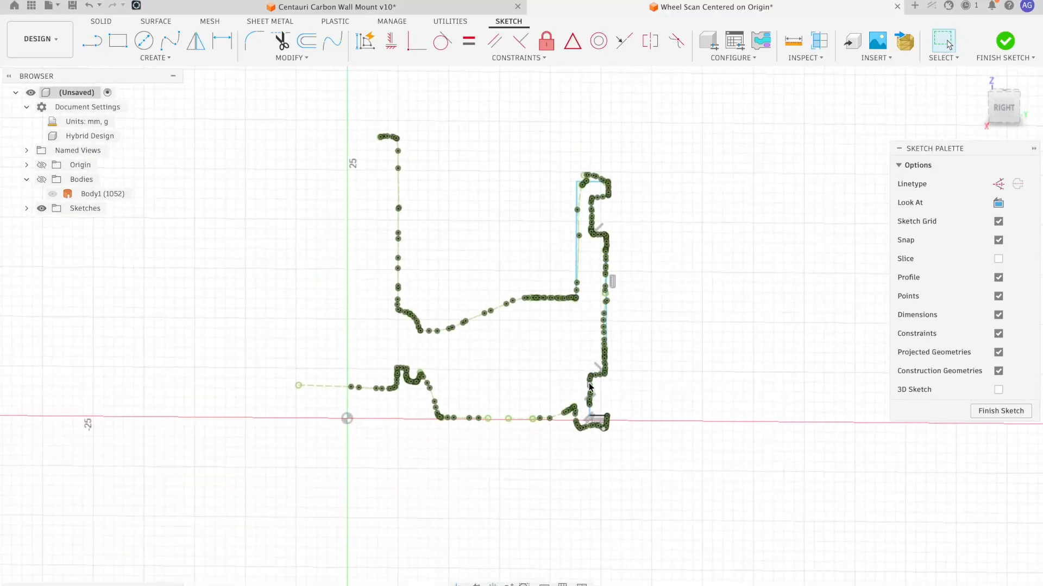
scroll(564, 422, "up", 5)
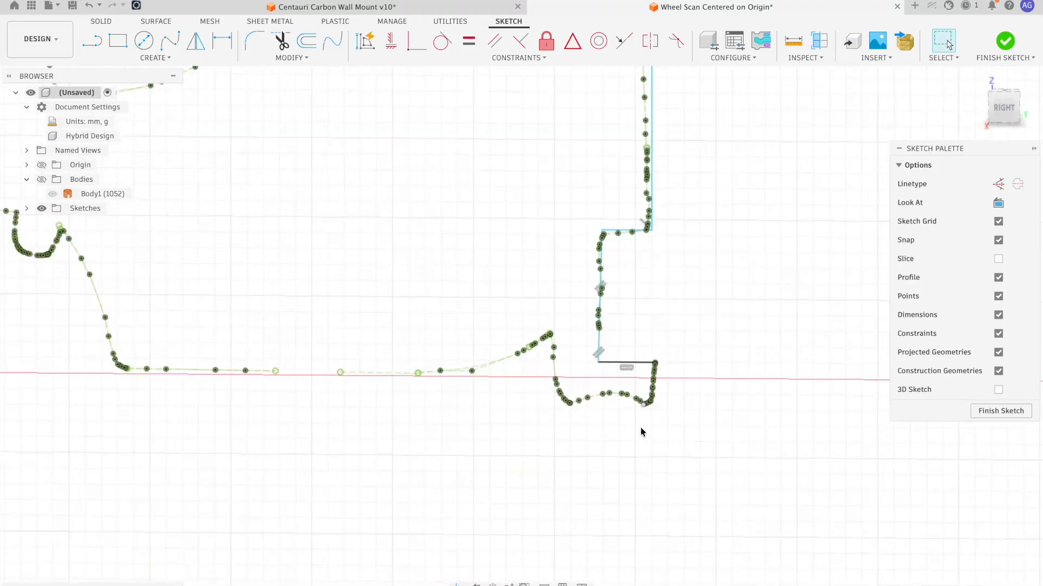
middle_click_drag(299, 340, 662, 389)
scroll(549, 368, "down", 4)
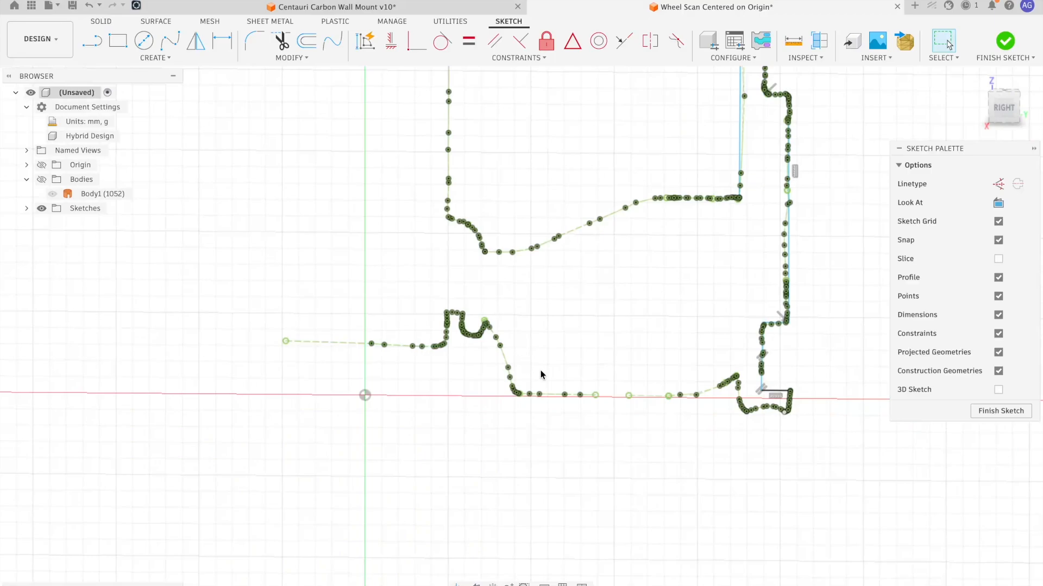
left_click(41, 179)
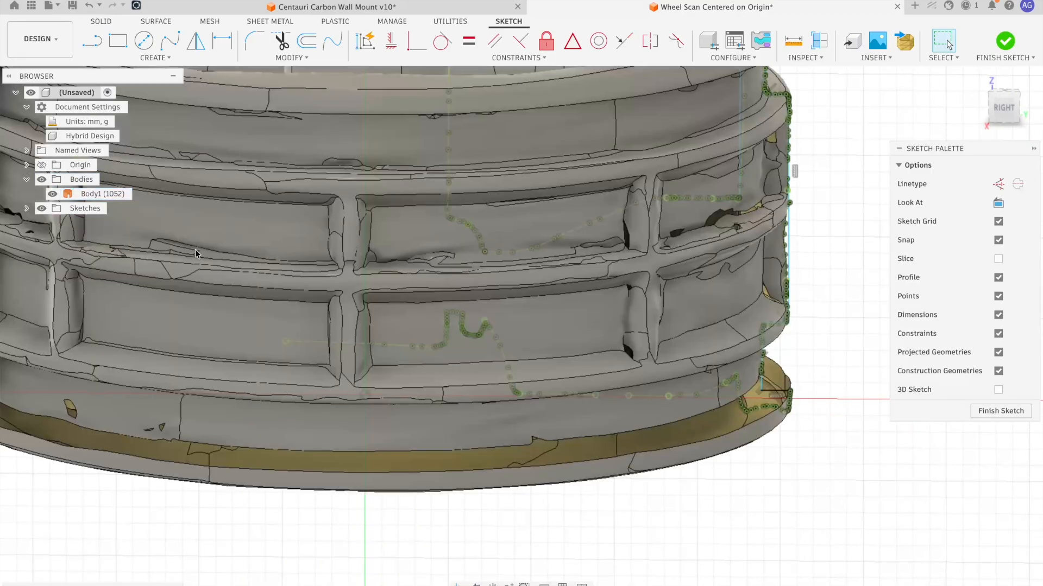
middle_click_drag(326, 261, 497, 305, "shift")
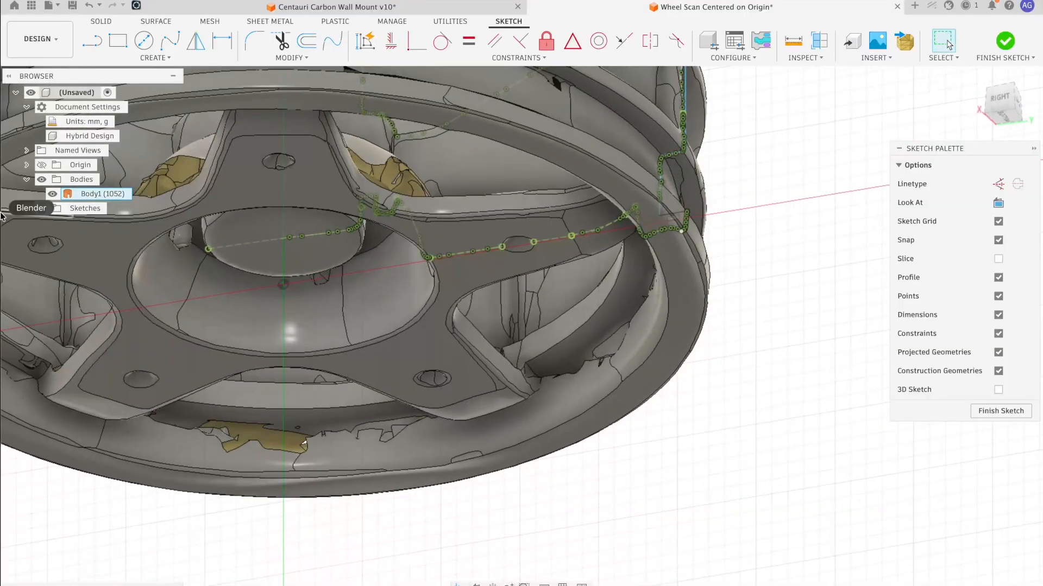
- Check the wheel's underside against the sketch, and hide the scanned bodies so only the cross-section curves remain
mouse_move(483, 234)
middle_mouse_down()
mouse_move(551, 249)
mouse_move(564, 209)
middle_mouse_up()
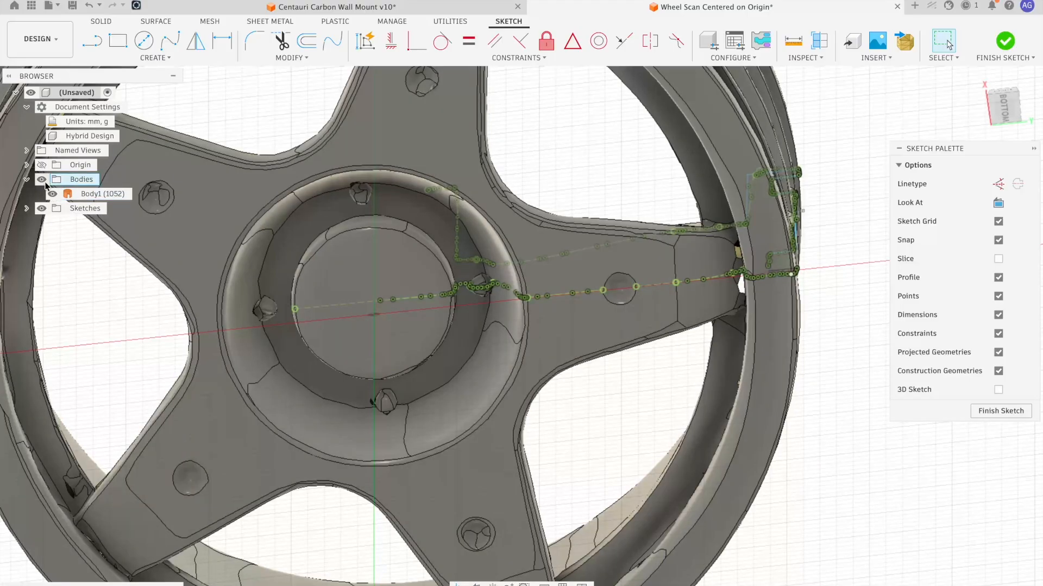
left_click(42, 179)
mouse_move(590, 276)
middle_mouse_down("shift")
mouse_move(801, 395)
mouse_move(596, 288)
mouse_move(616, 318)
middle_mouse_up("shift")
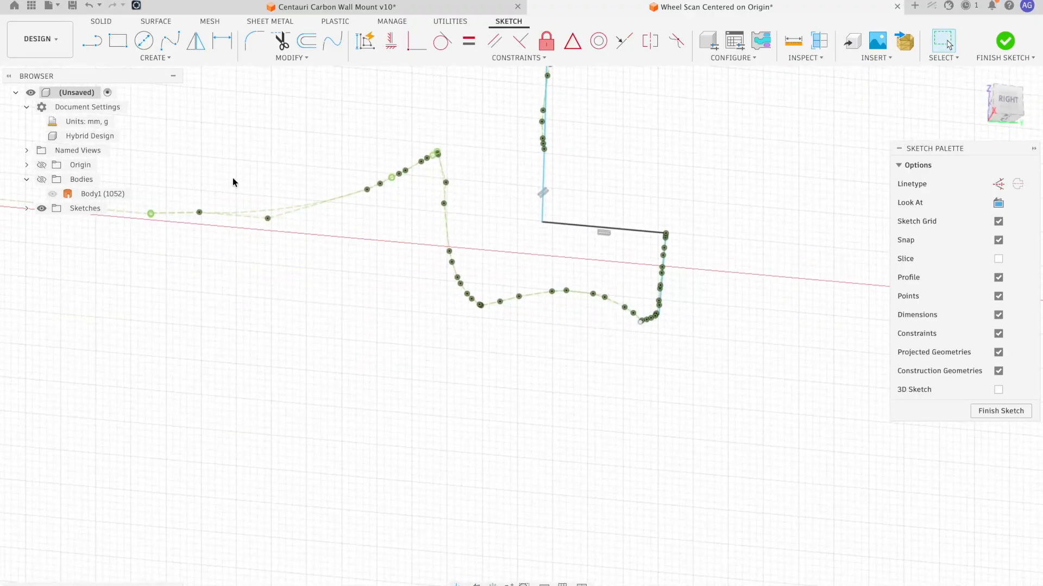
- Trace the arched bottom of the lower rim lip with a fit-point spline, from the diagonal corner line's end to the inner low corner
left_click(170, 45)
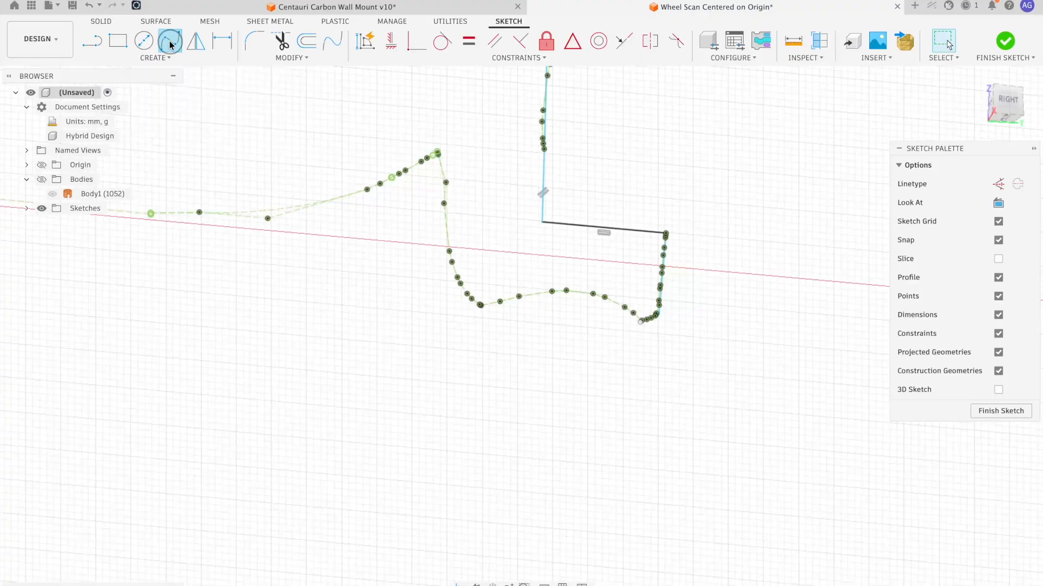
scroll(700, 406, "up", 3)
scroll(535, 252, "up", 5)
left_click(543, 251)
middle_click_drag(454, 244, 517, 258, "shift")
left_click(500, 239)
left_click(339, 234)
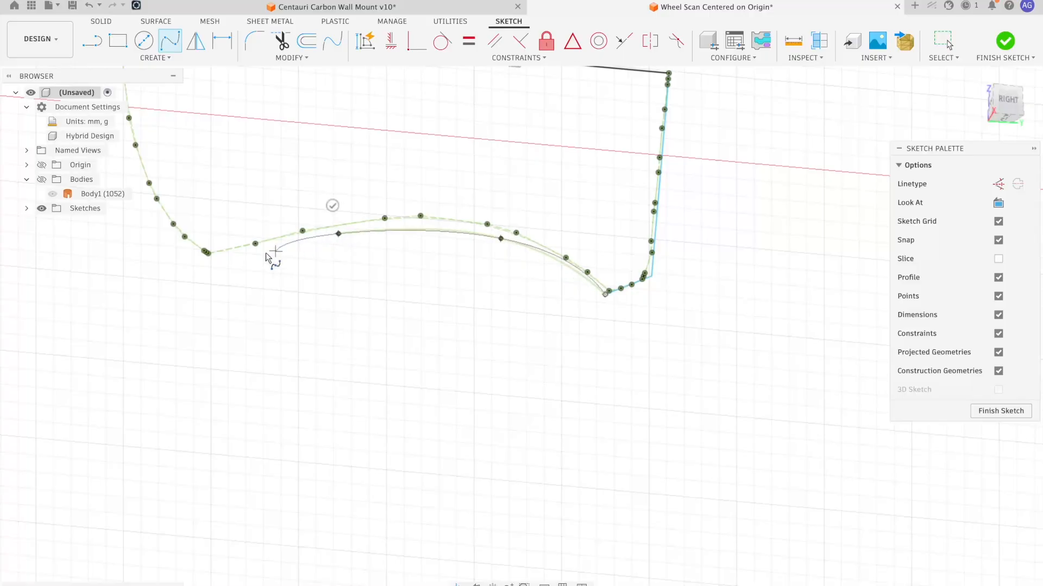
left_click(212, 260)
left_click(199, 232)
- Trace the curved inner wall with a fit-point spline, from the inner low corner up to just below the peak
middle_click_drag(253, 246, 514, 274)
scroll(513, 276, "up", 2)
left_click(467, 283)
left_click(401, 225)
mouse_move(360, 103)
middle_mouse_down()
mouse_move(387, 239)
mouse_move(391, 360)
middle_mouse_up()
scroll(384, 213, "down", 2)
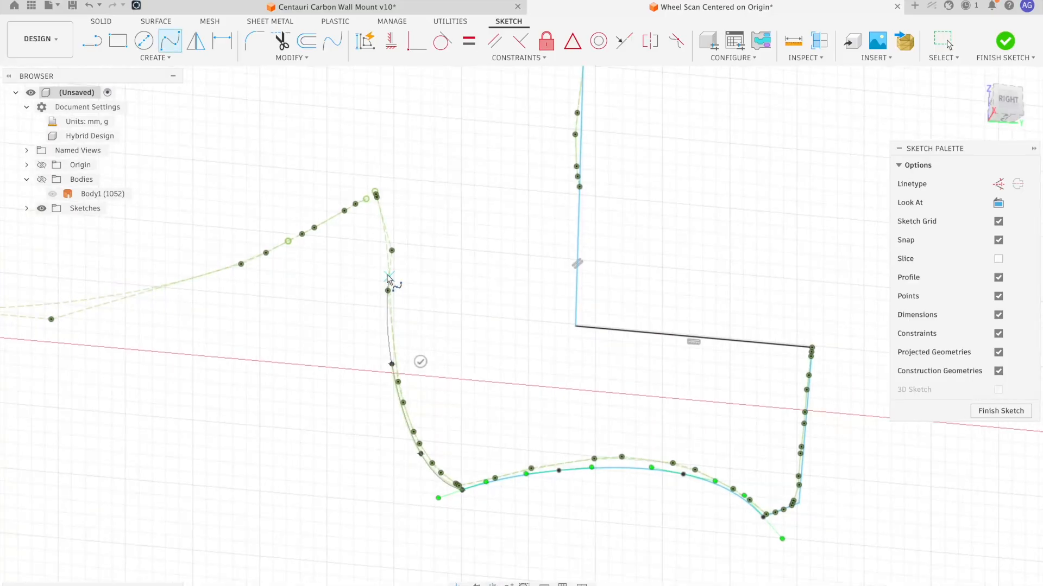
left_click(411, 251)
- Draw a short line, about 0.3 mm long, from the inner wall spline's upper end to the peak of the scan curve
scroll(425, 411, "up", 3)
middle_click_drag(392, 184, 450, 216)
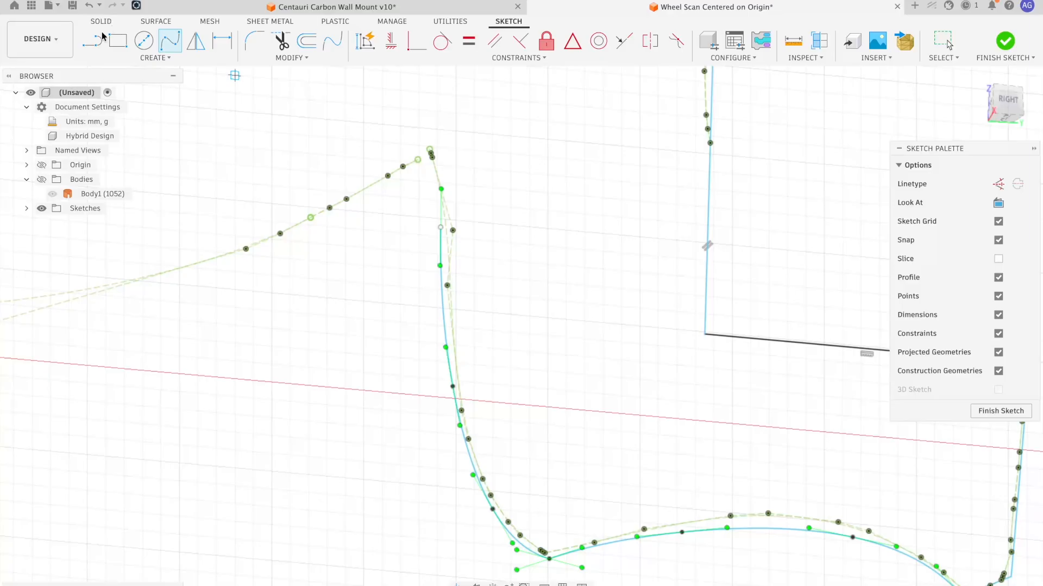
left_click(440, 227)
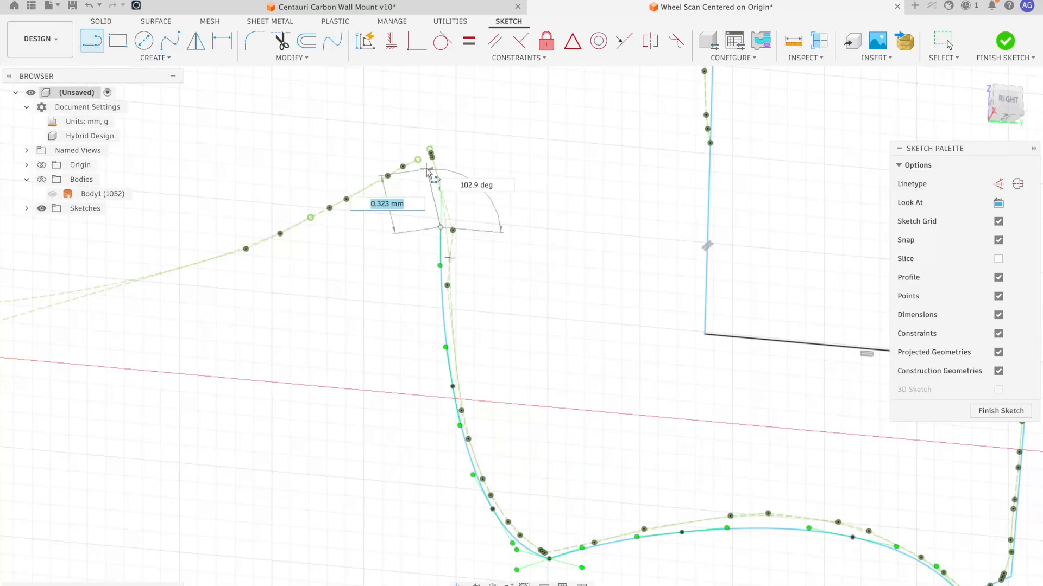
left_click(421, 164)
key("Escape")
- Draw a fit-point spline from the peak down the sloped scan curve, ending on the short segment before the flat underside
scroll(471, 240, "down", 5)
middle_click_drag(468, 240, 670, 281)
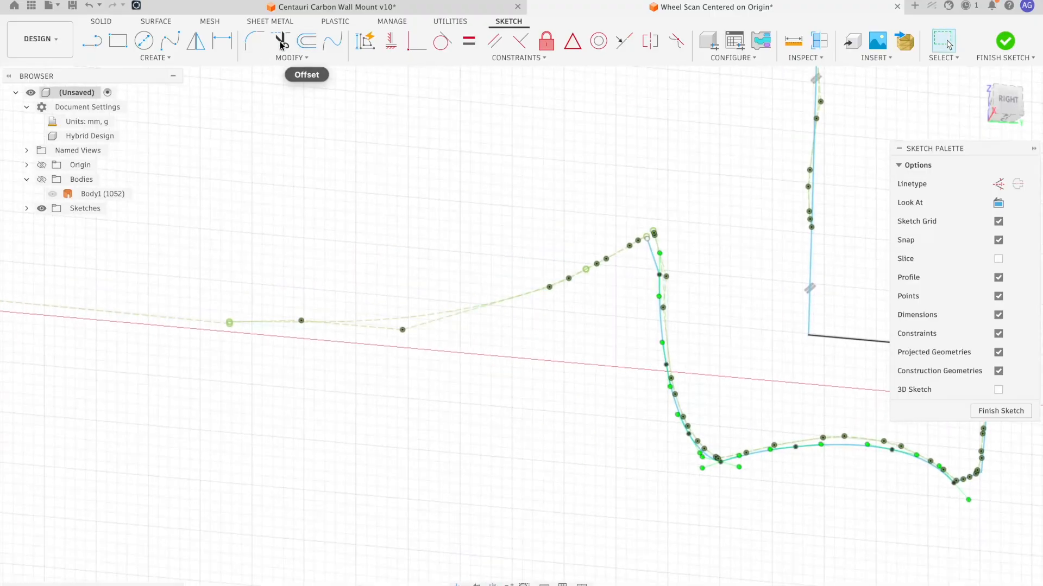
scroll(624, 202, "up", 5)
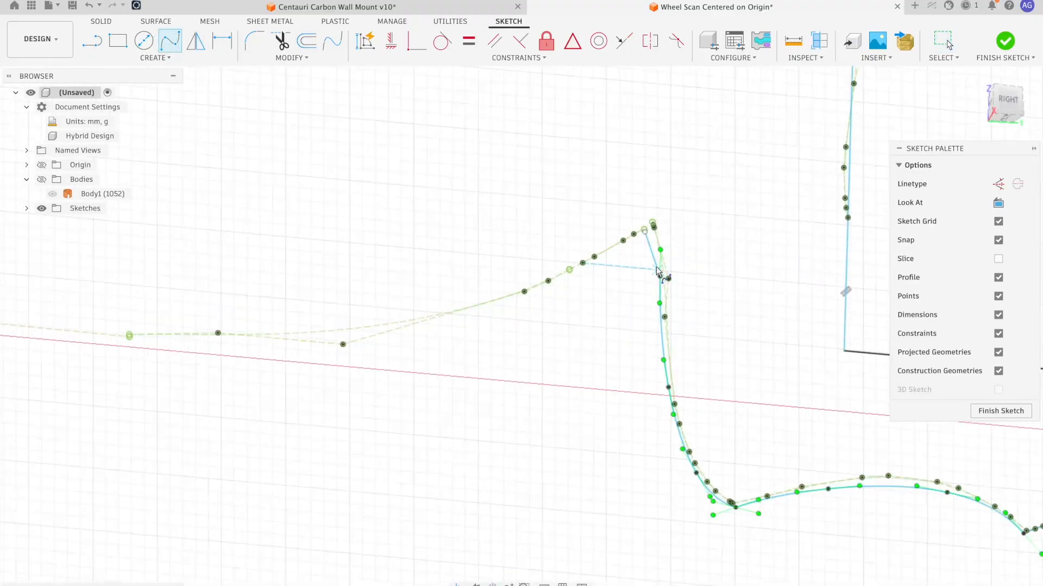
scroll(597, 239, "down", 5)
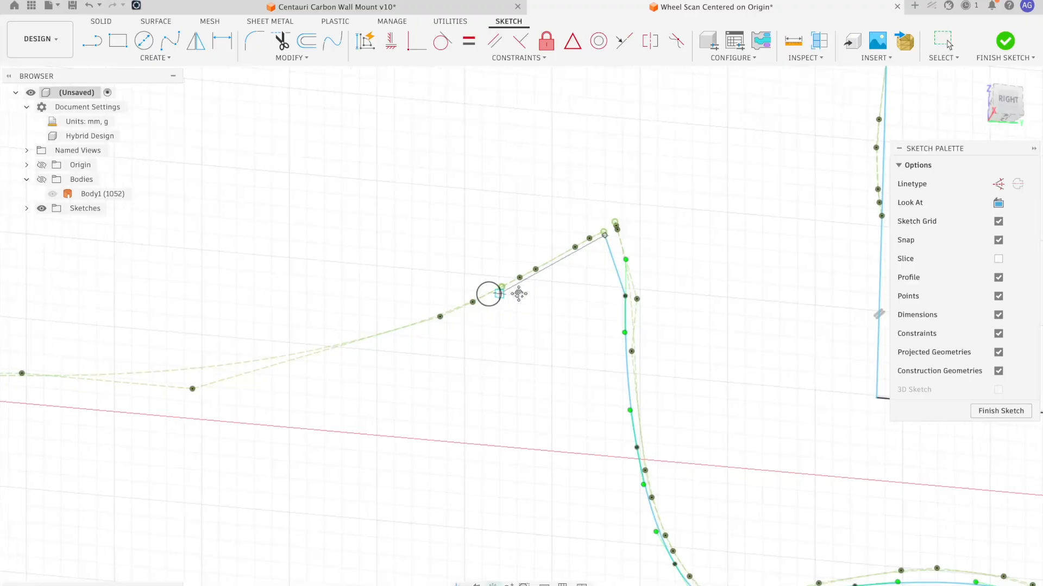
middle_click_drag(489, 292, 659, 267)
left_click(619, 284)
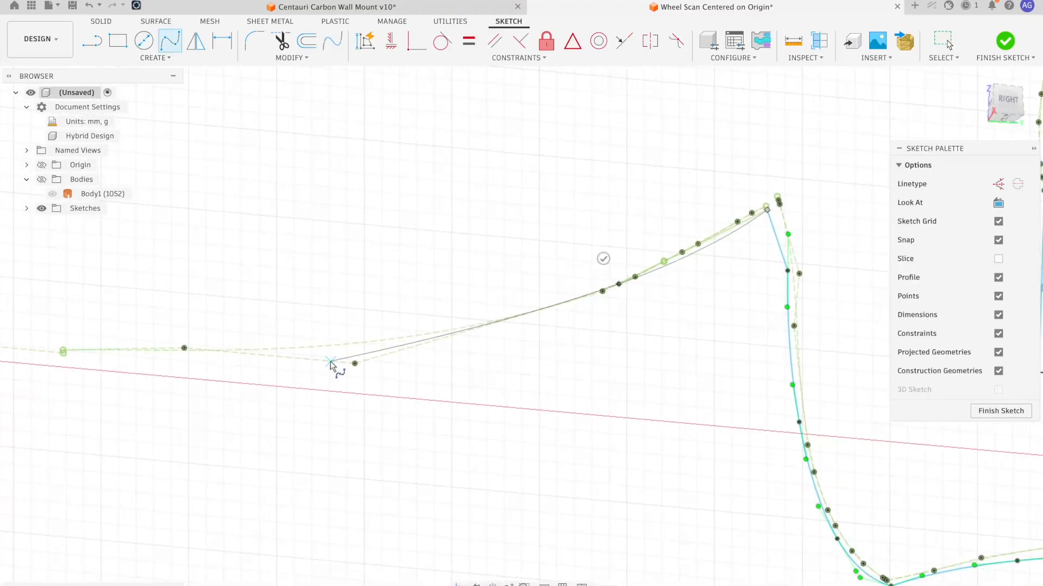
left_click(269, 358)
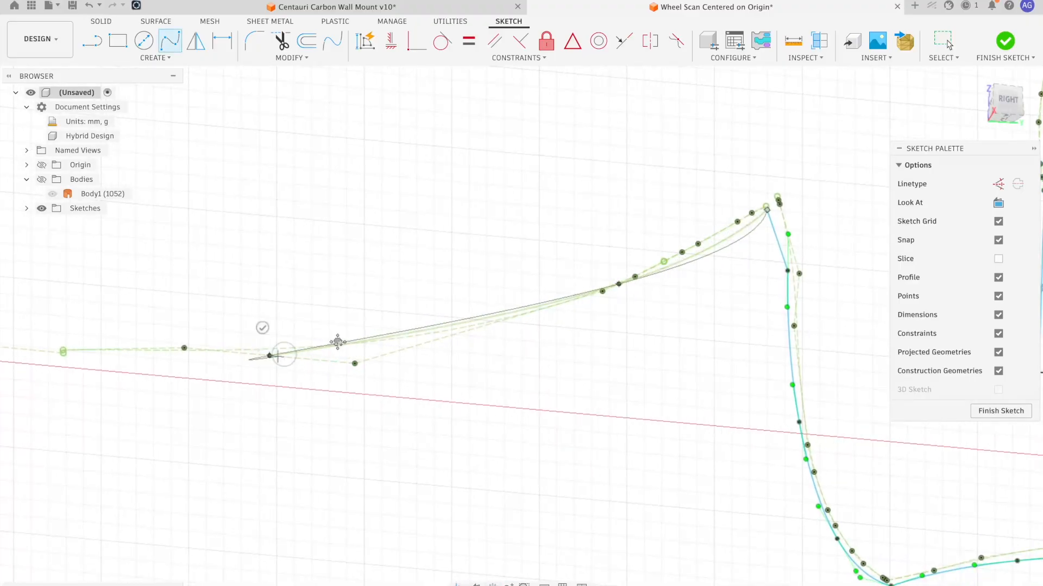
middle_click_drag(338, 342, 754, 288)
scroll(478, 306, "down", 5)
scroll(477, 309, "down", 1)
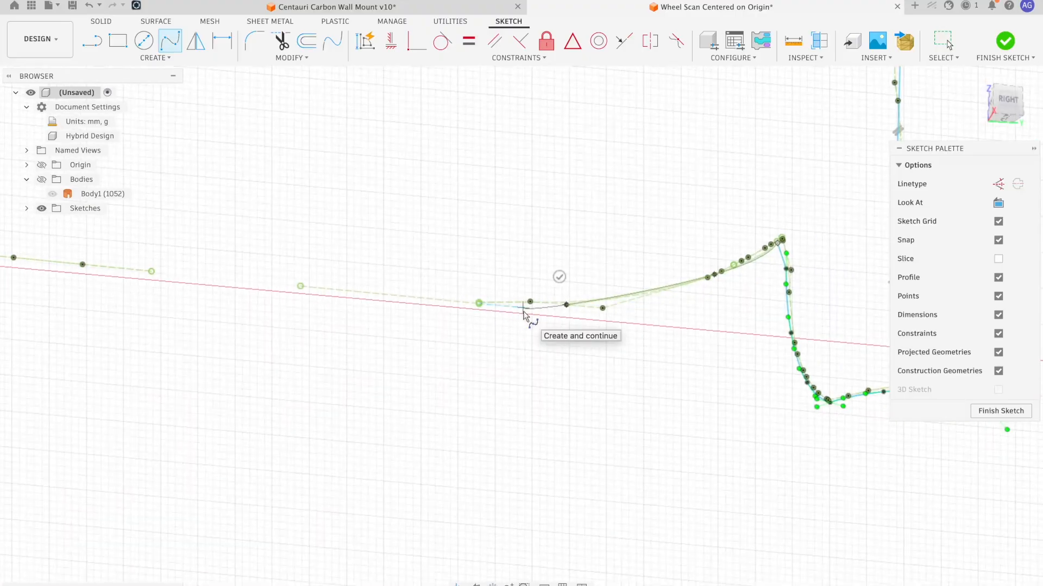
scroll(525, 314, "down", 3)
scroll(516, 312, "up", 2)
scroll(512, 312, "up", 4)
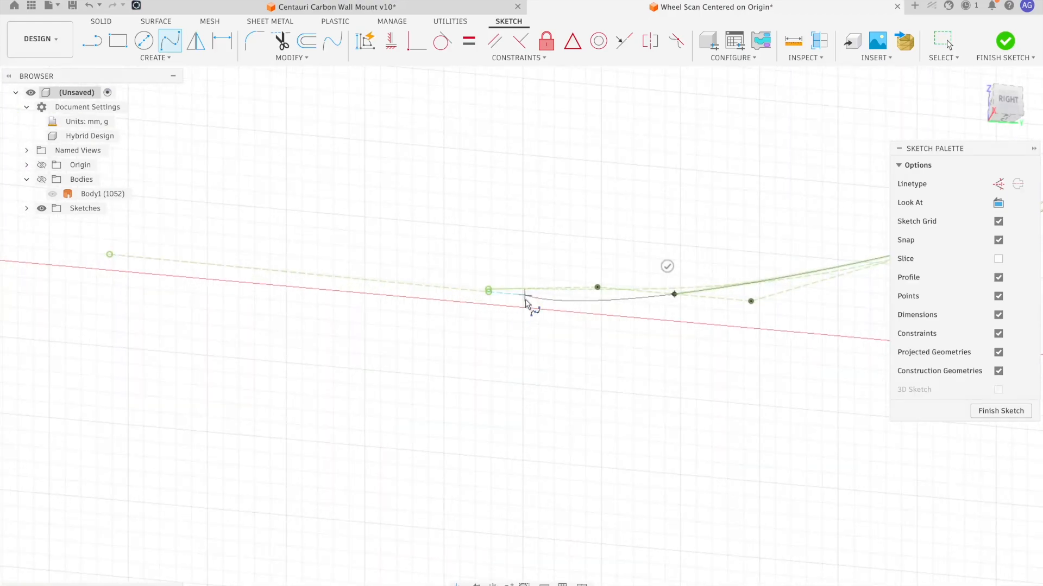
left_click(668, 266)
key("Escape")
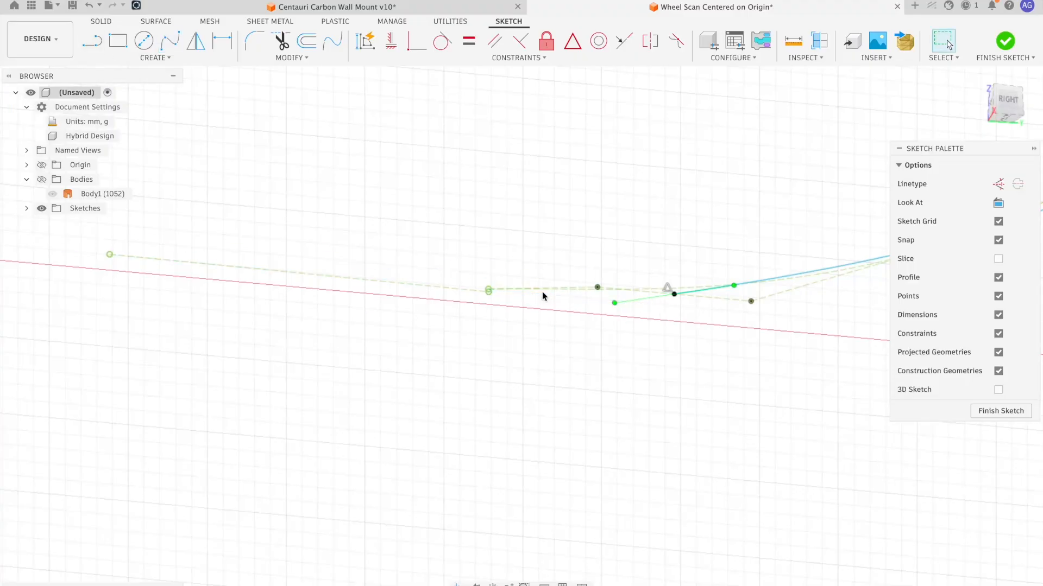
- Try to free the sloped spline's end point from the short scan segment by moving it and deleting the segment
left_click(676, 293)
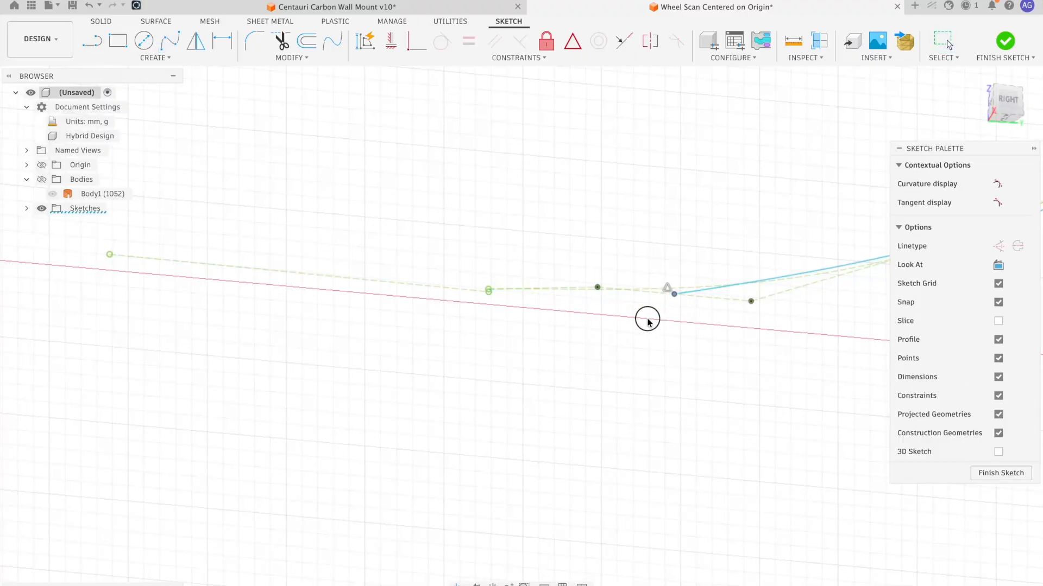
scroll(677, 293, "up", 5)
left_click(665, 300)
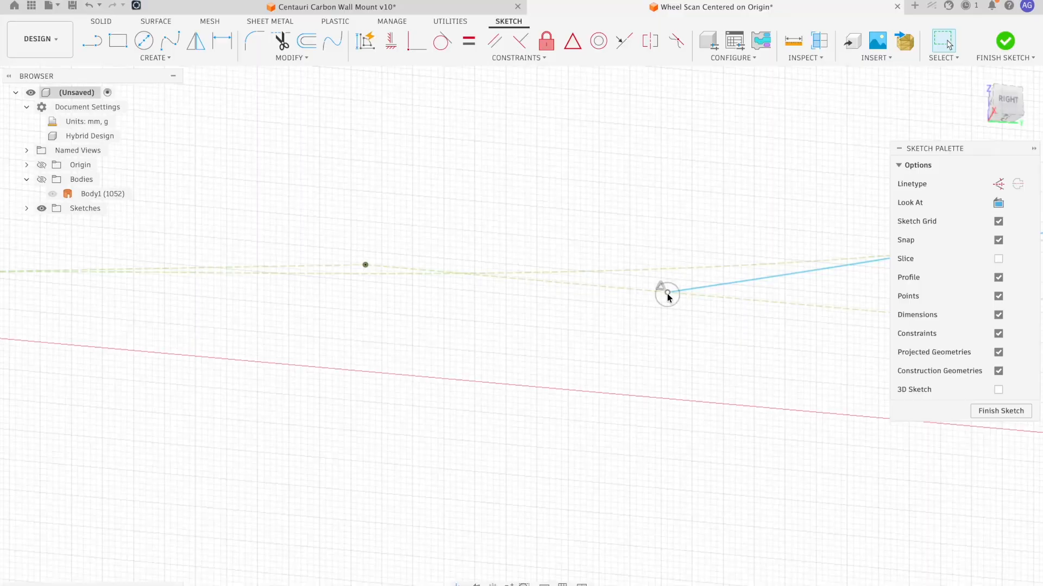
left_click(667, 293)
scroll(733, 316, "down", 8)
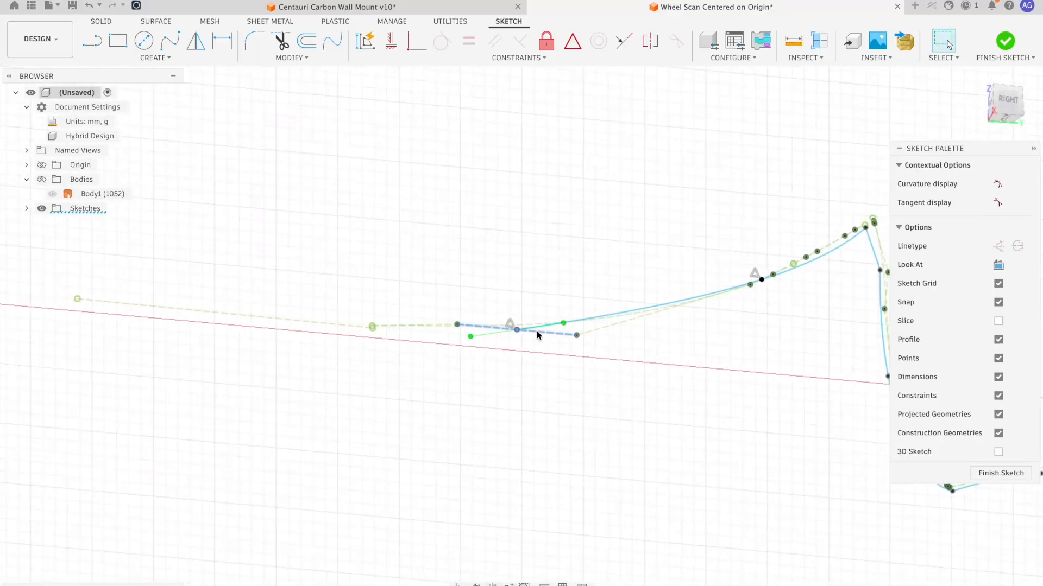
scroll(541, 340, "up", 6)
left_click(547, 328)
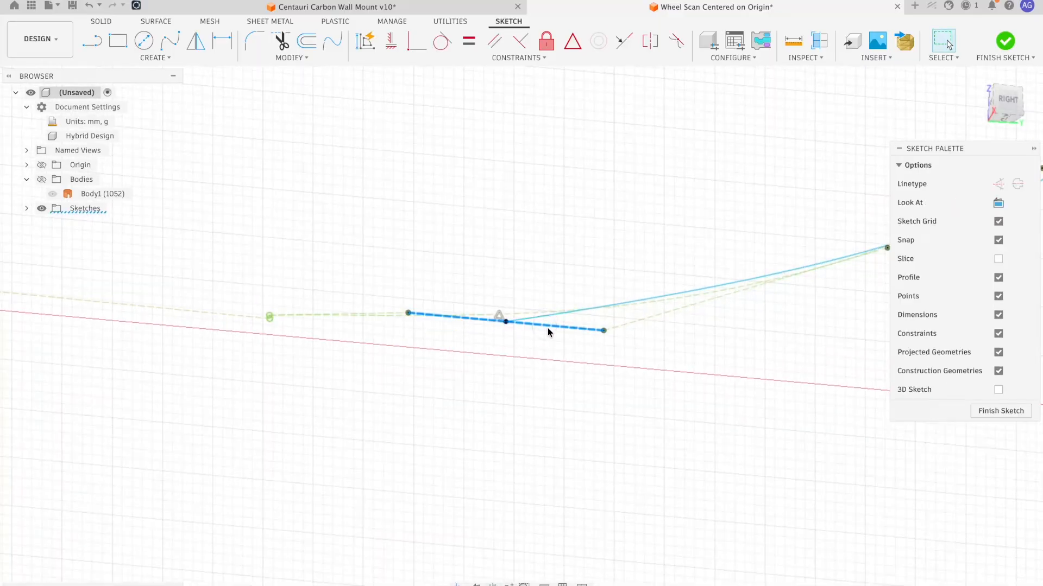
left_click(613, 343)
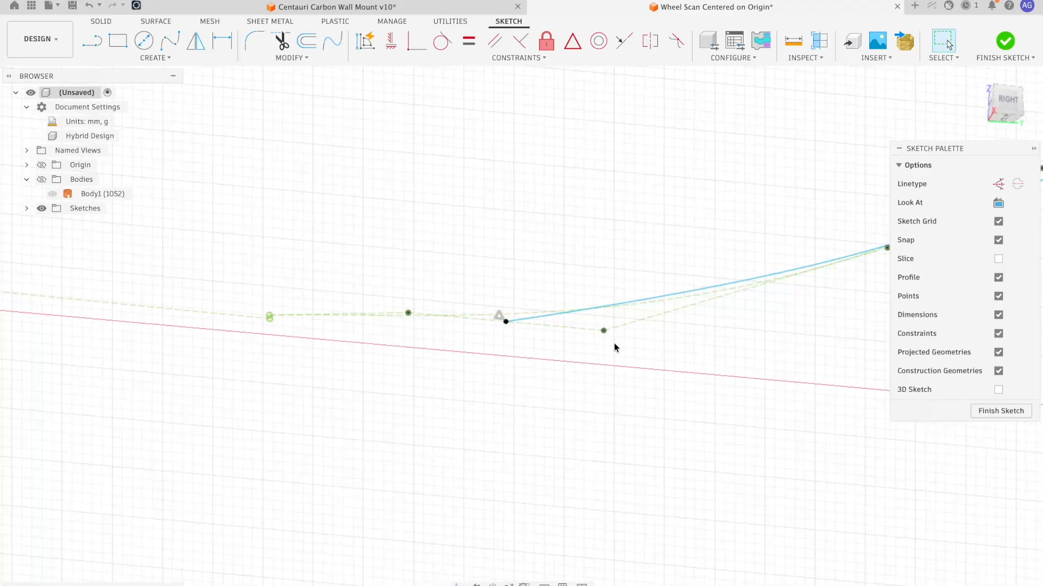
left_click(506, 322)
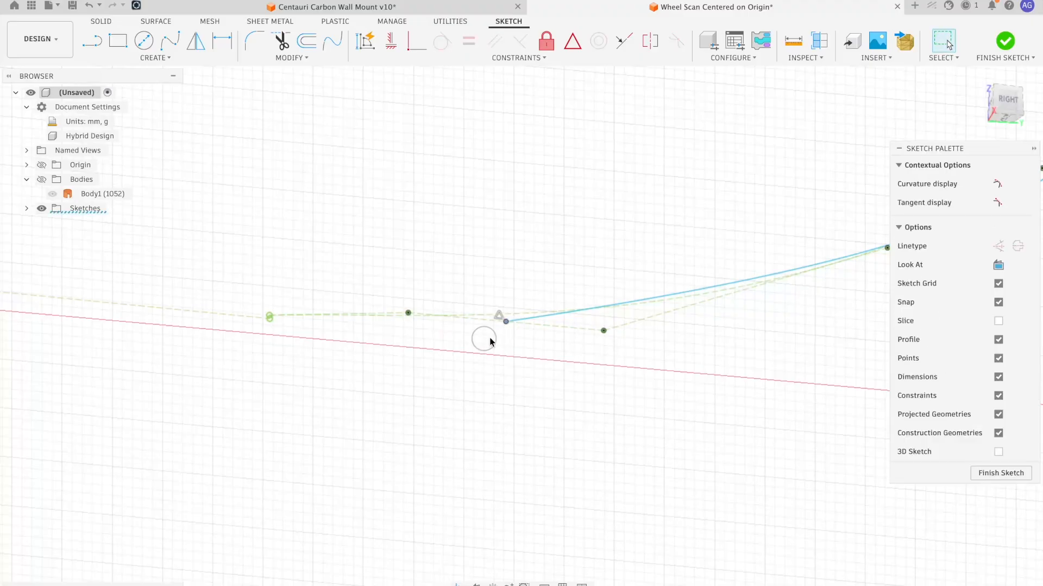
left_click(580, 329)
key("BackSpace")
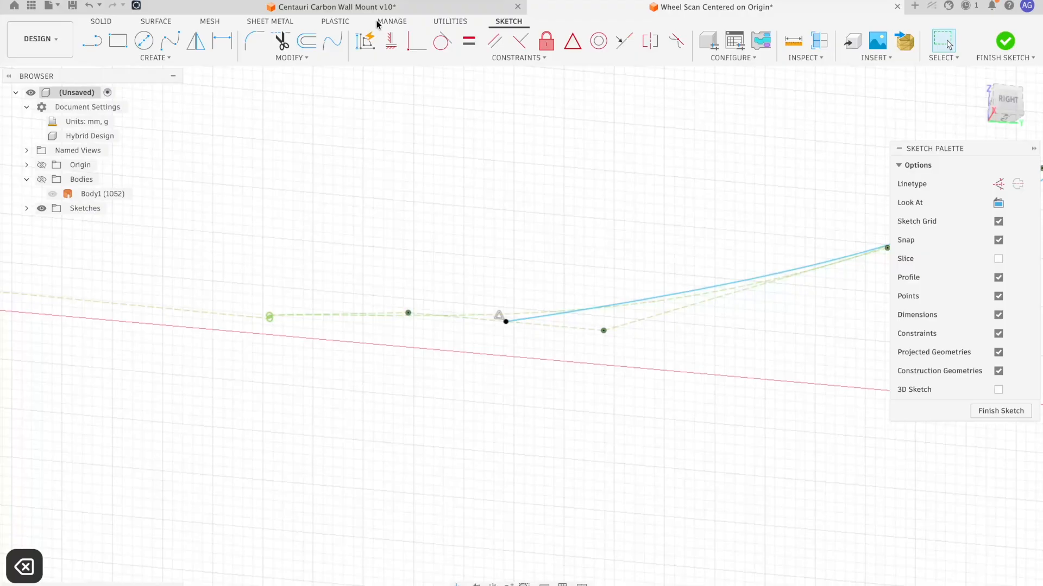
- Try Fix/Unfix on the short scan segment and move the sloped spline's end point off it
left_click(546, 42)
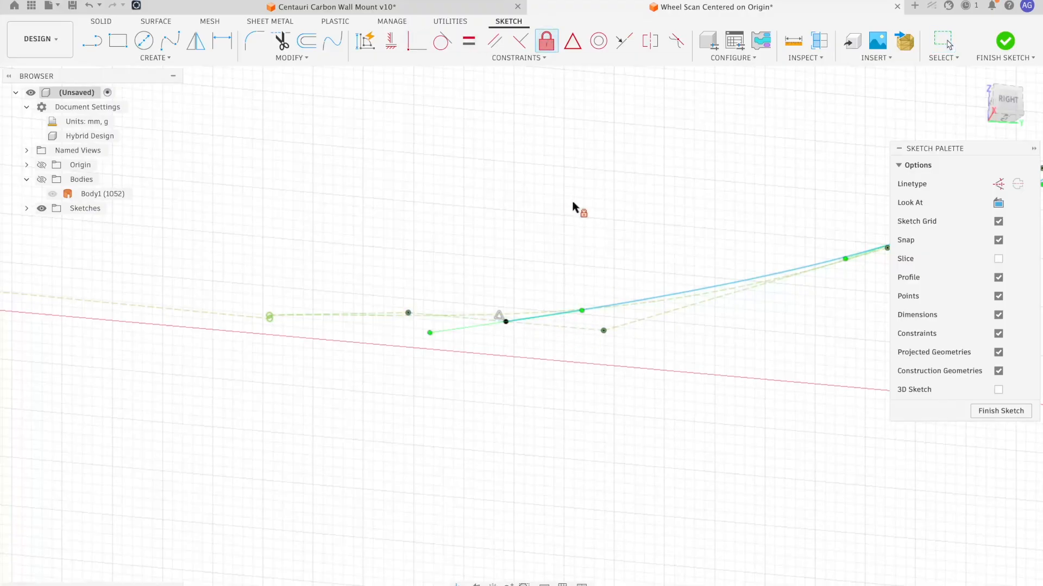
key("Escape")
left_click(570, 328)
left_click(550, 41)
key("Escape")
left_click_drag(506, 321, 476, 349)
key("Escape")
scroll(610, 291, "down", 5)
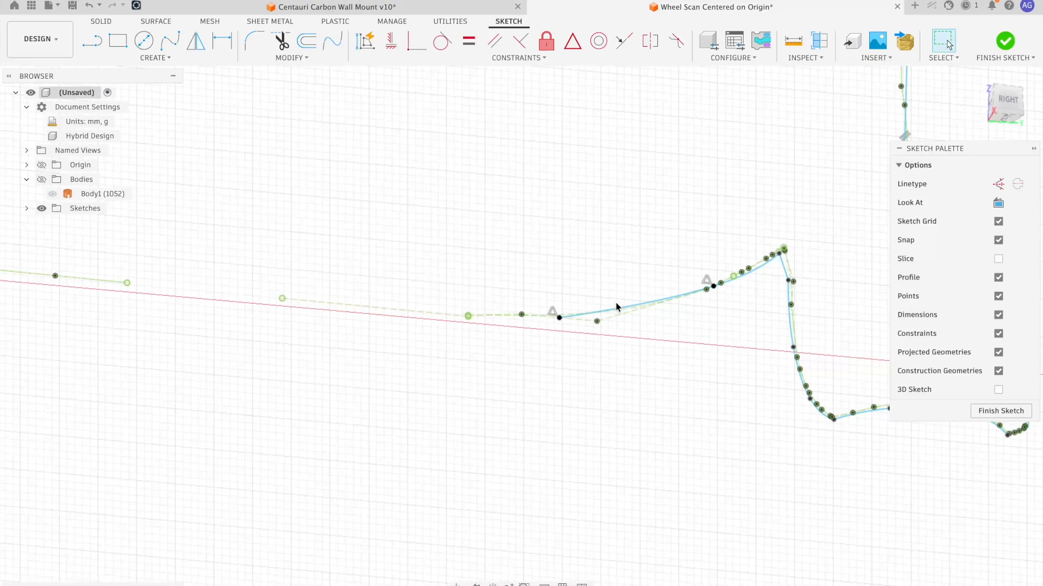
- Delete the sloped spline and redraw it from the peak with fit points down to the start of the flat underside
left_click(617, 308)
scroll(603, 318, "up", 5)
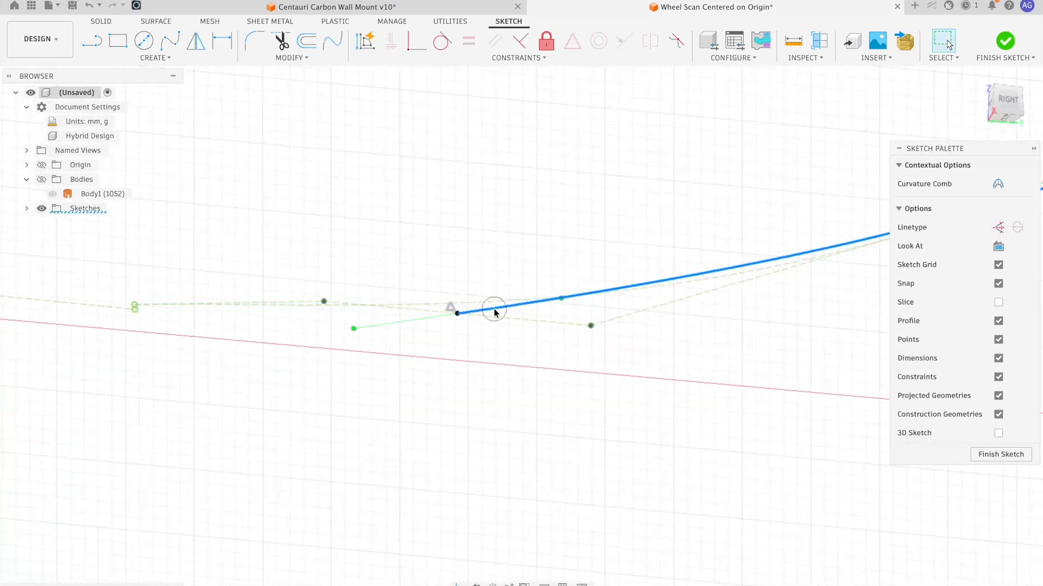
key("Escape")
scroll(480, 237, "down", 3)
left_click(176, 41)
mouse_move(838, 205)
middle_mouse_down()
mouse_move(719, 240)
mouse_move(543, 258)
middle_mouse_up()
scroll(586, 244, "up", 5)
left_click(583, 236)
scroll(597, 260, "down", 5)
left_click(544, 339)
left_click(195, 384)
left_click(191, 357)
- Draw a straight line from the sloped spline's end across the scan gap to the foot of the far curved corner
scroll(552, 307, "up", 1)
scroll(780, 249, "up", 5)
scroll(850, 344, "down", 5)
scroll(356, 466, "down", 2)
scroll(463, 411, "up", 5)
key("l")
scroll(689, 320, "up", 2)
left_click(663, 337)
scroll(337, 355, "down", 6)
middle_click_drag(335, 344, 652, 349)
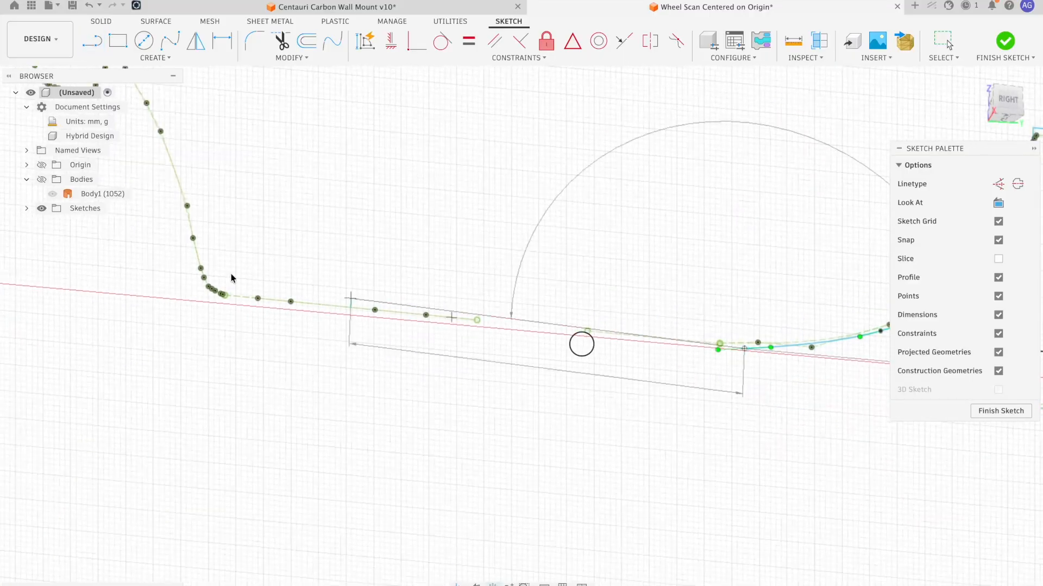
scroll(222, 300, "up", 5)
left_click(217, 298)
key("Escape")
- Shorten the sloped spline's tangent handle where the spline meets the straight underside line
scroll(423, 324, "down", 4)
scroll(590, 335, "down", 1)
middle_click_drag(591, 335, 454, 386)
scroll(575, 411, "up", 6)
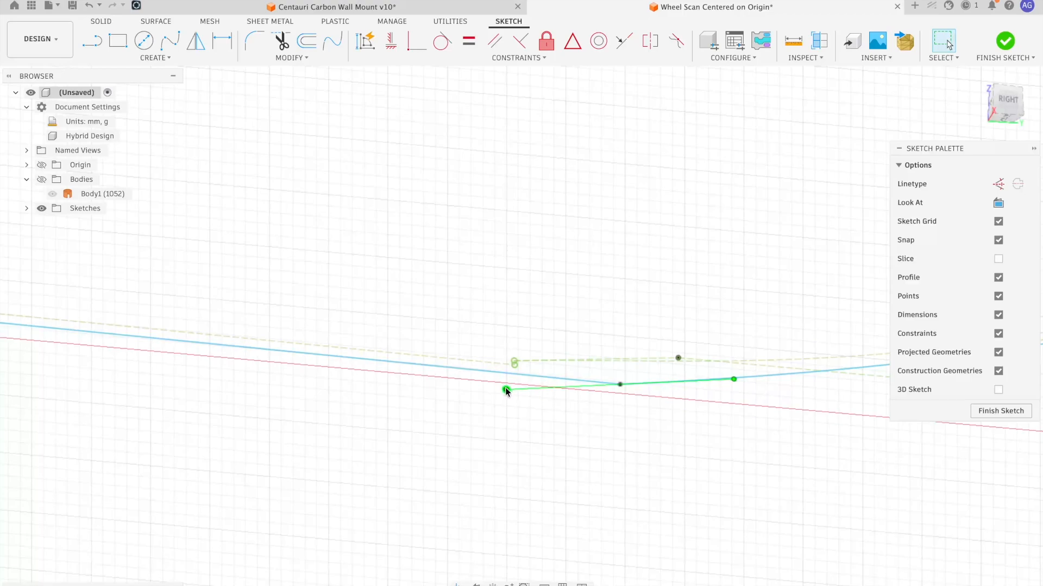
left_click(562, 387)
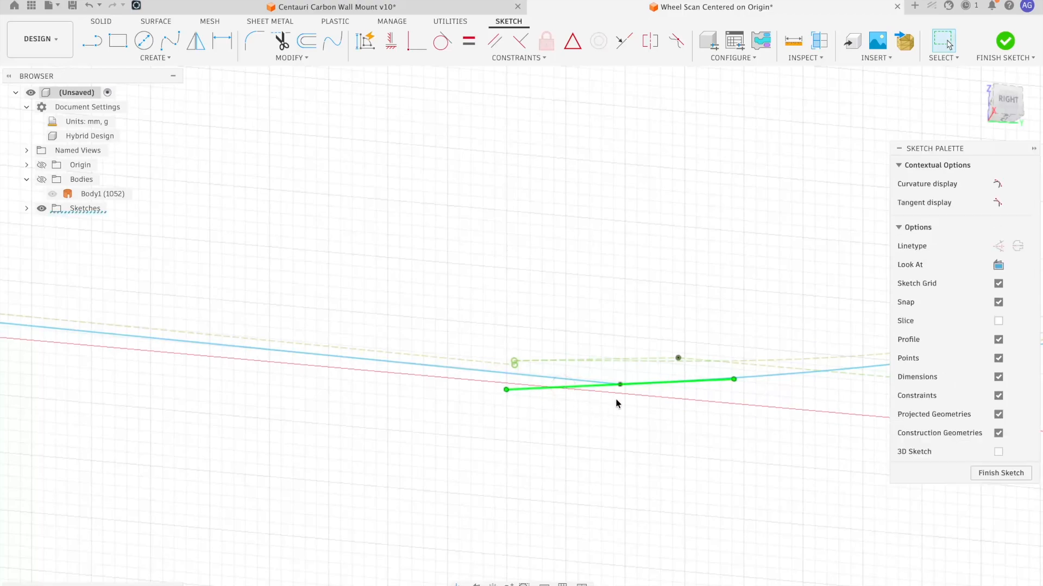
scroll(507, 387, "up", 2)
scroll(510, 398, "up", 2)
middle_click_drag(510, 398, 233, 432)
key("Escape")
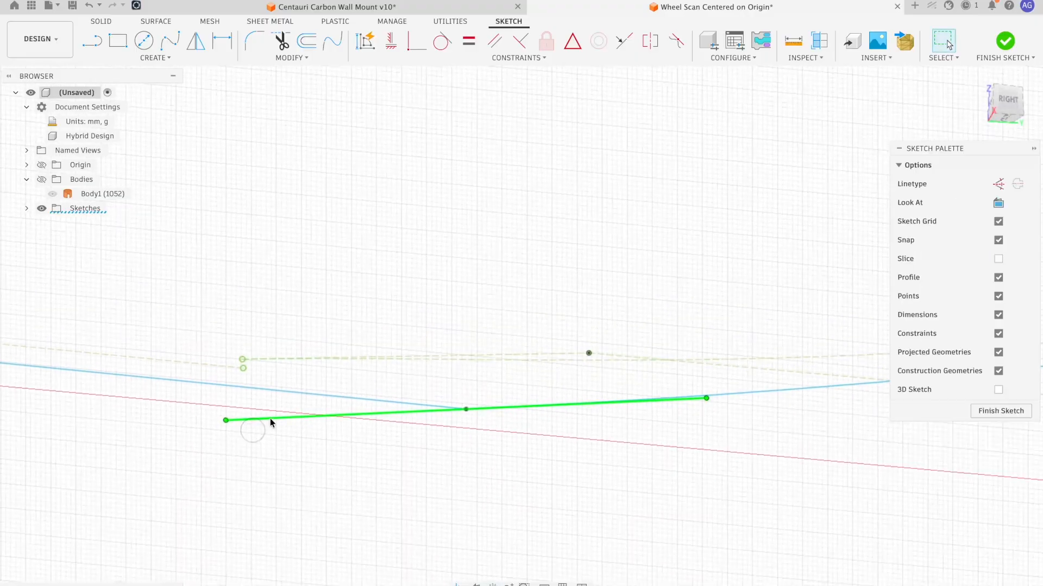
left_click_drag(227, 420, 312, 424)
- Align the spline's end tangent handle with the straight underside line using a Collinear constraint
left_click(312, 423)
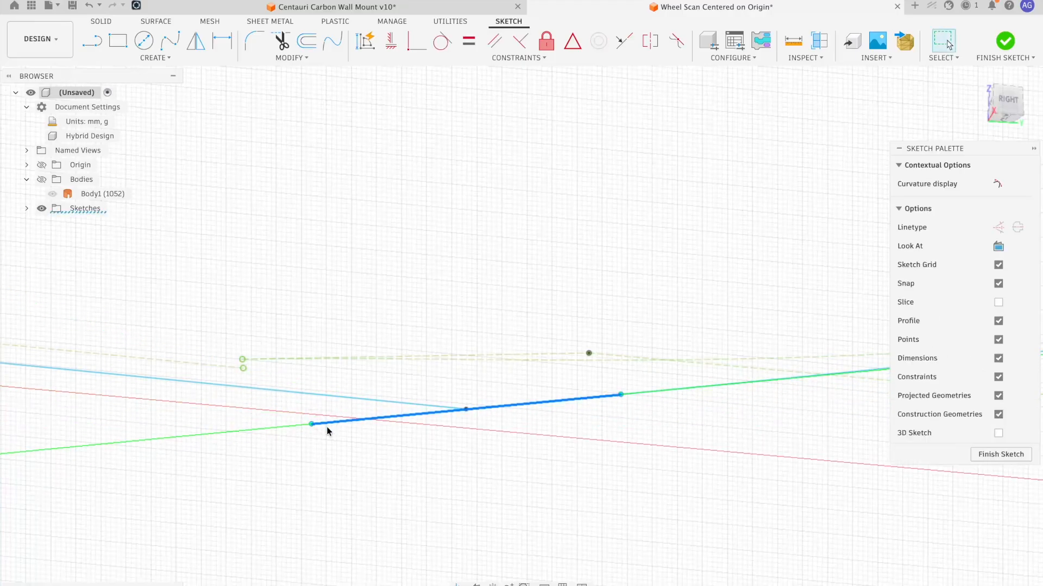
left_click(325, 393)
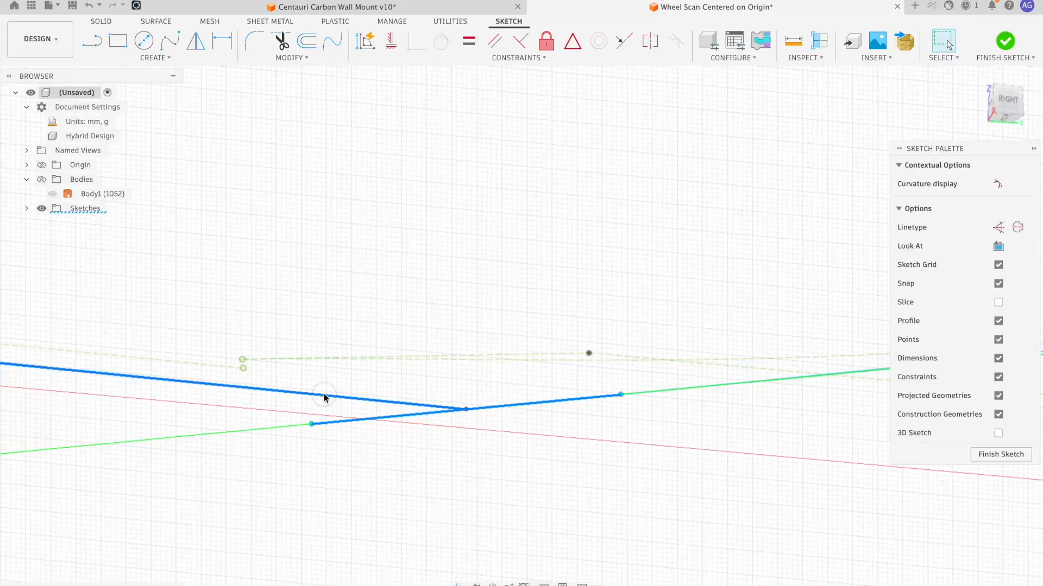
left_click(622, 43)
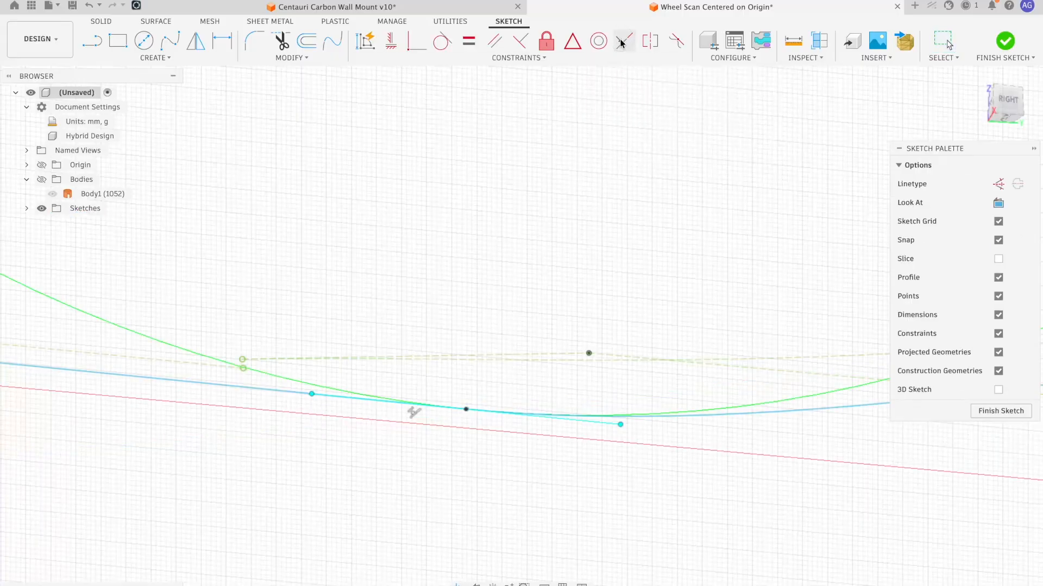
scroll(666, 392, "down", 5)
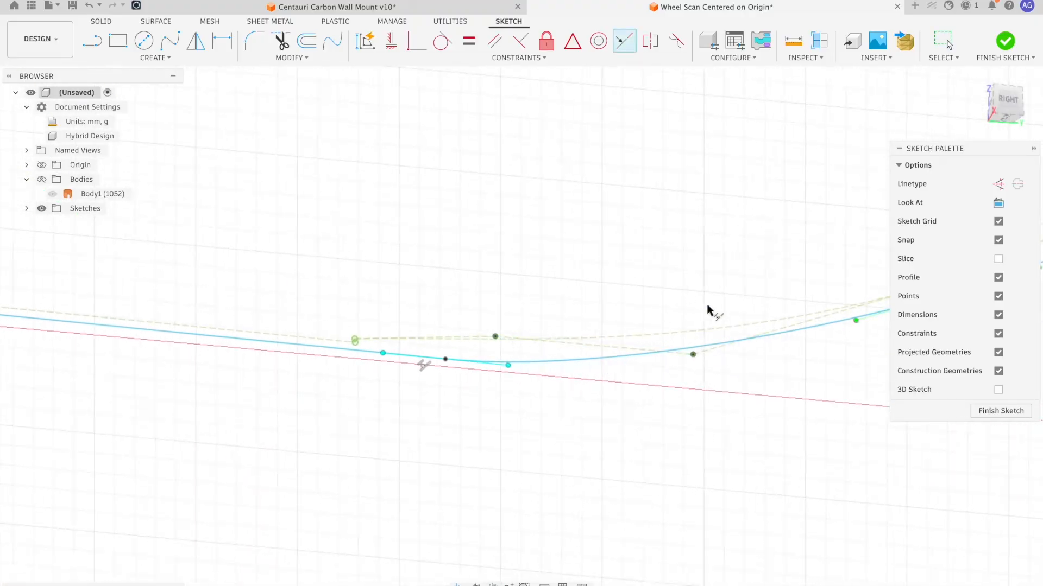
scroll(218, 337, "up", 4)
- Trace the curved corner at the far end of the underside line with a fit-point spline up to the steep wall
scroll(232, 336, "down", 6)
middle_click_drag(232, 336, 567, 392)
scroll(466, 391, "down", 4)
middle_click_drag(463, 391, 669, 399)
scroll(669, 399, "down", 1)
middle_click_drag(393, 371, 625, 390)
scroll(626, 390, "down", 1)
scroll(302, 353, "up", 5)
middle_click_drag(308, 349, 459, 378)
scroll(459, 378, "down", 1)
left_click(170, 40)
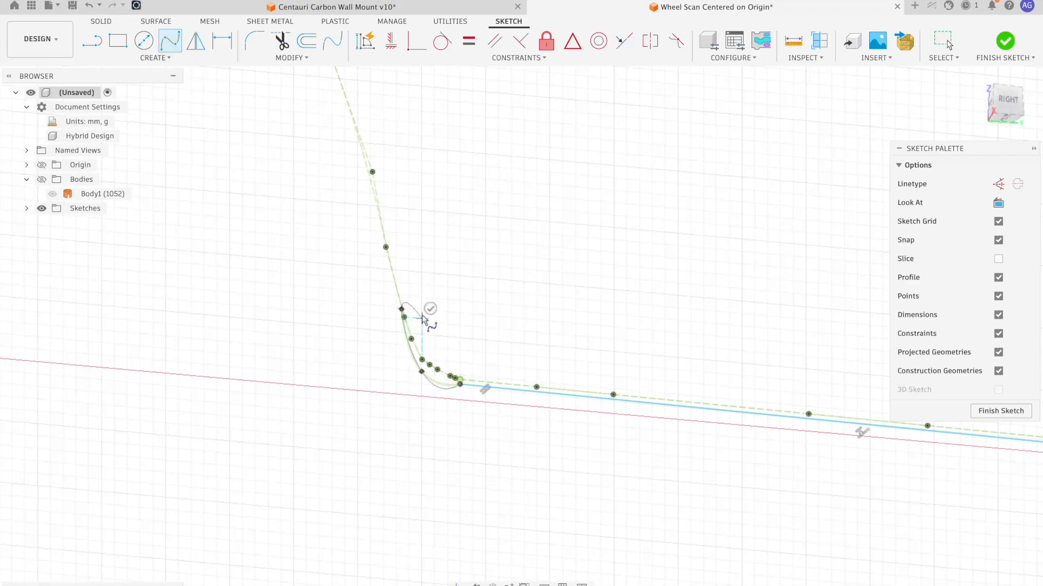
key("Escape")
scroll(434, 348, "up", 6)
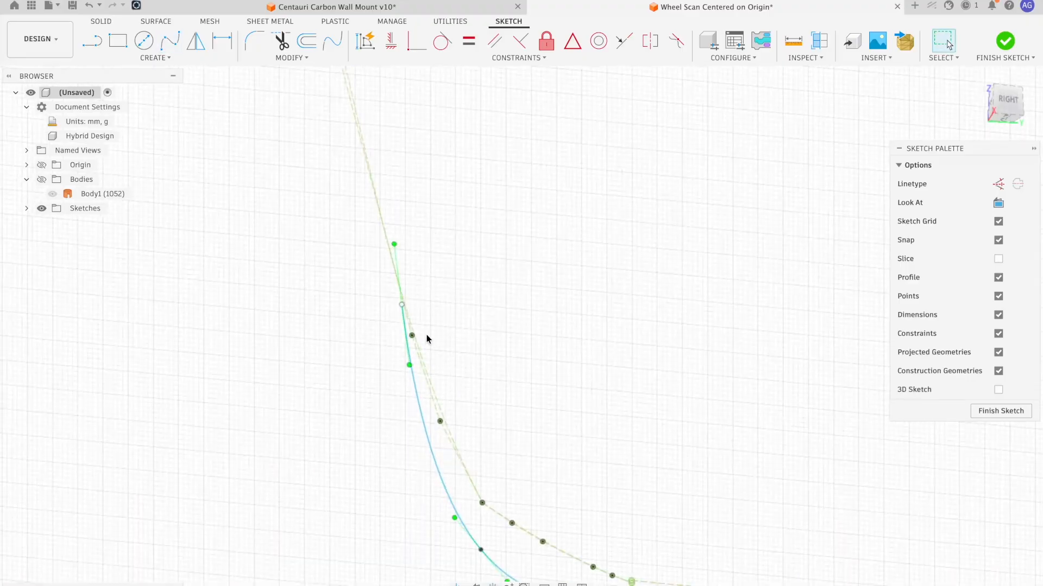
- Reshape the far corner's spline by moving its upper end handle and middle fit point to follow the scanned curve
left_click_drag(405, 286, 377, 295)
scroll(400, 308, "down", 6)
left_click_drag(436, 413, 430, 394)
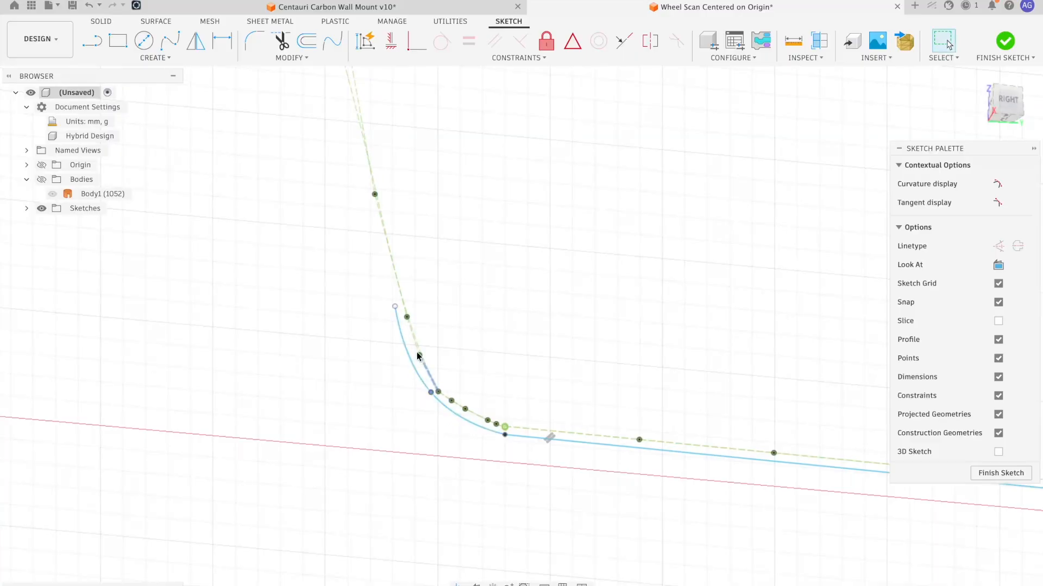
key("Escape")
scroll(398, 284, "down", 4)
scroll(467, 420, "up", 8)
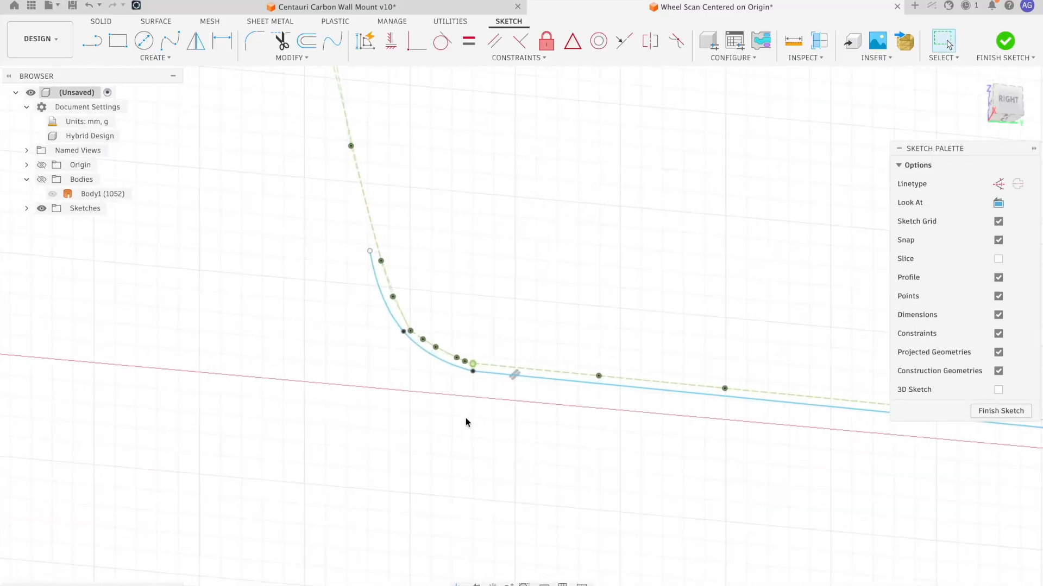
- Align the corner spline's lower tangent handle with the straight underside line using a Collinear constraint
left_click(477, 360)
scroll(473, 368, "up", 2)
scroll(474, 371, "up", 2)
left_click(525, 356)
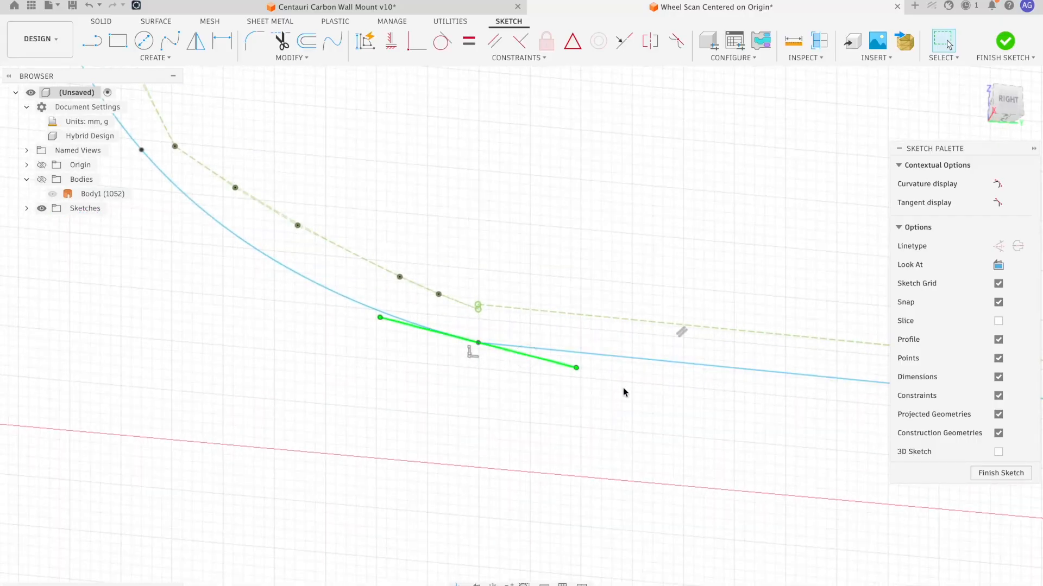
left_click(602, 351)
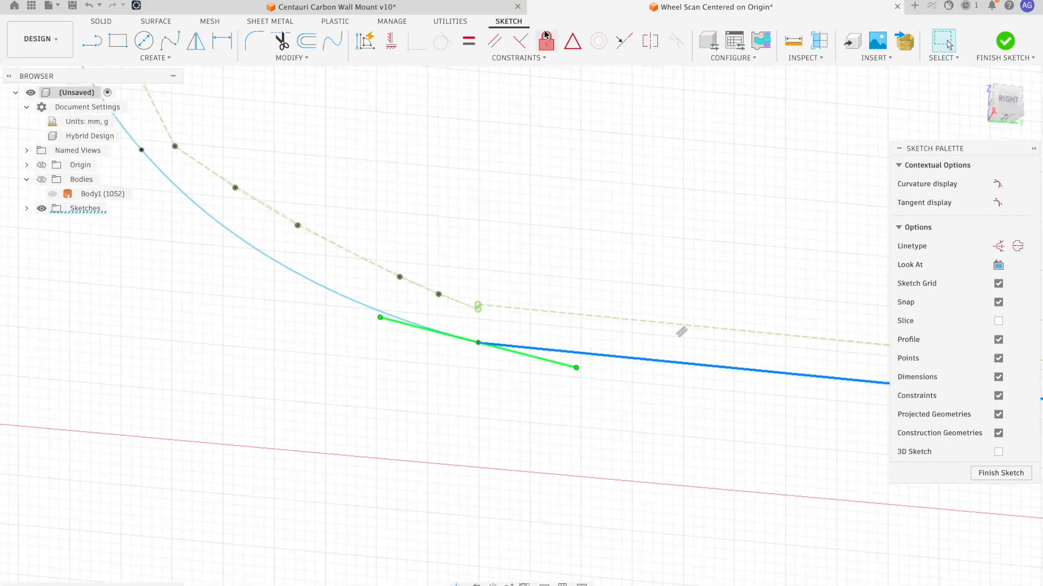
left_click(622, 40)
- Trace the steep wall with a fit-point spline from the corner spline's upper end to the peak beside the small recess
scroll(417, 259, "down", 5)
scroll(284, 197, "down", 3)
middle_click_drag(316, 214, 454, 295)
scroll(450, 287, "down", 3)
middle_click_drag(426, 238, 493, 333)
scroll(526, 363, "down", 3)
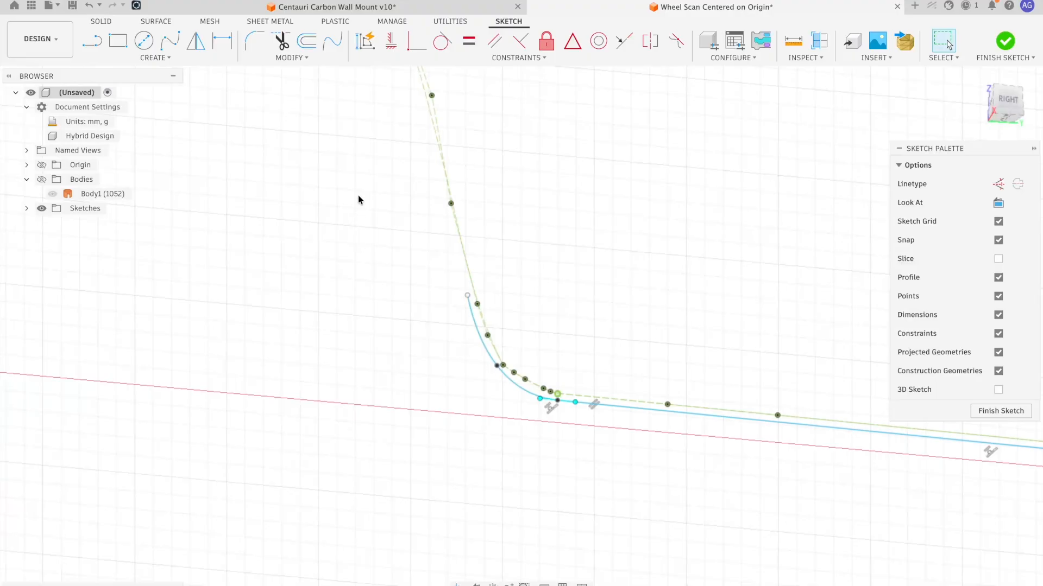
middle_click_drag(357, 194, 494, 364)
scroll(477, 345, "down", 5)
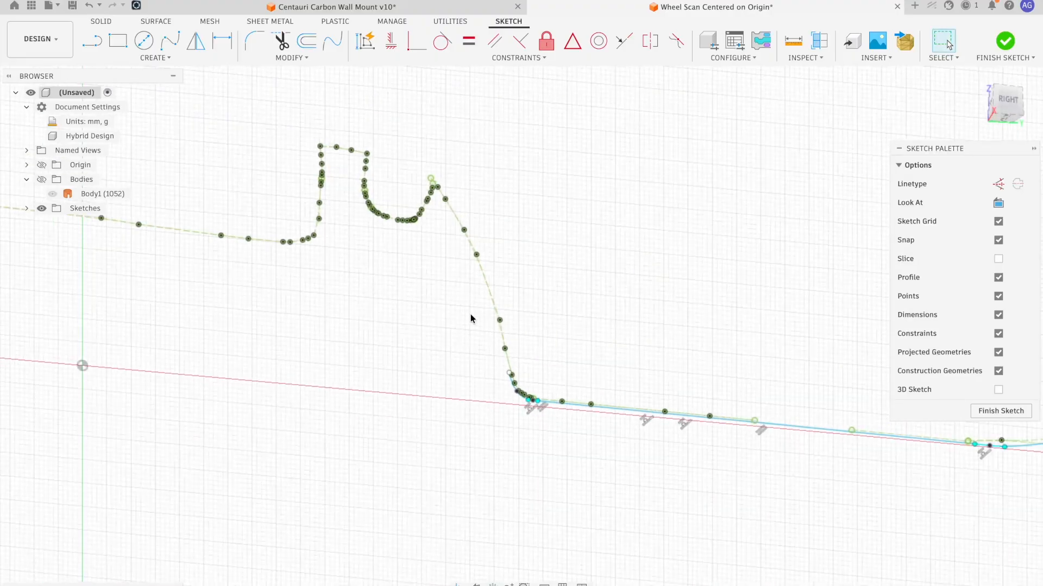
scroll(471, 326, "up", 4)
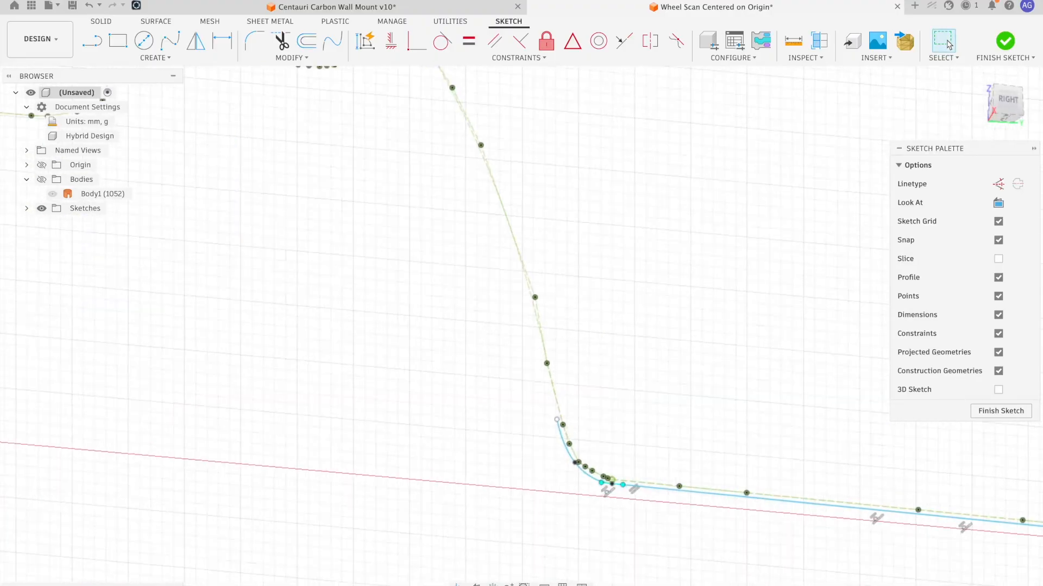
left_click(165, 42)
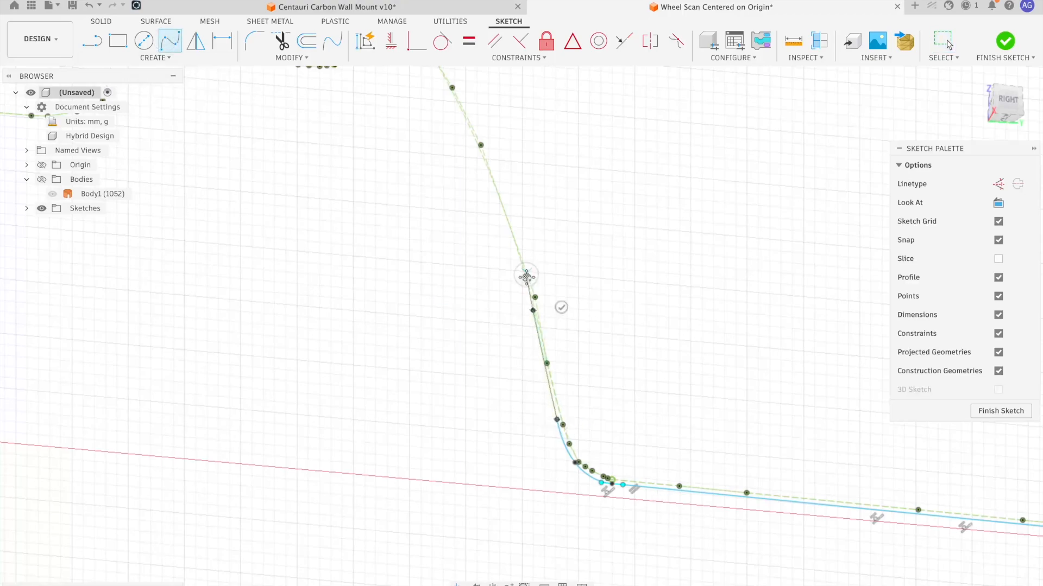
middle_click_drag(526, 277, 582, 400)
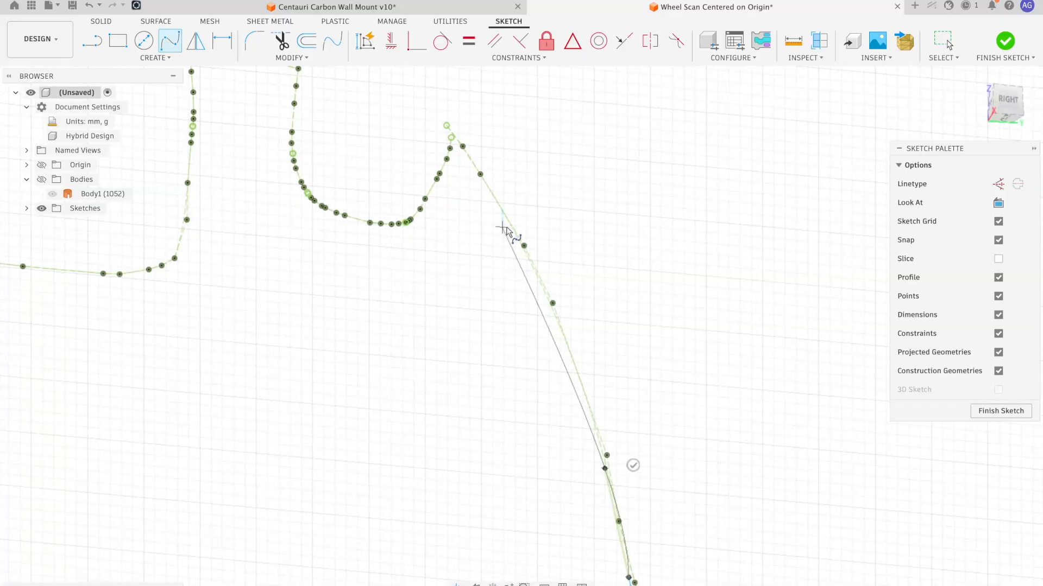
scroll(504, 228, "up", 5)
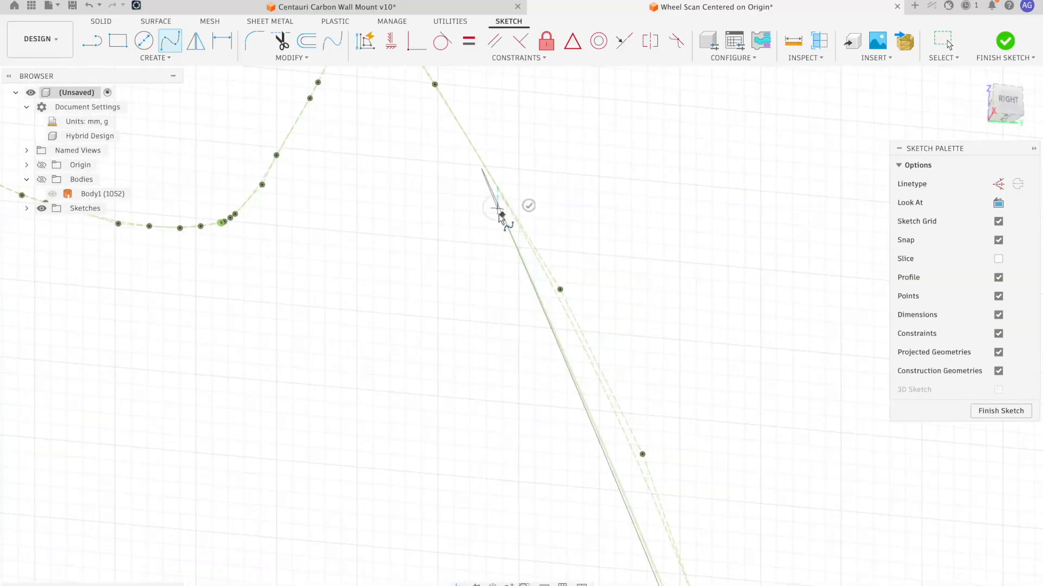
middle_click_drag(500, 215, 582, 361)
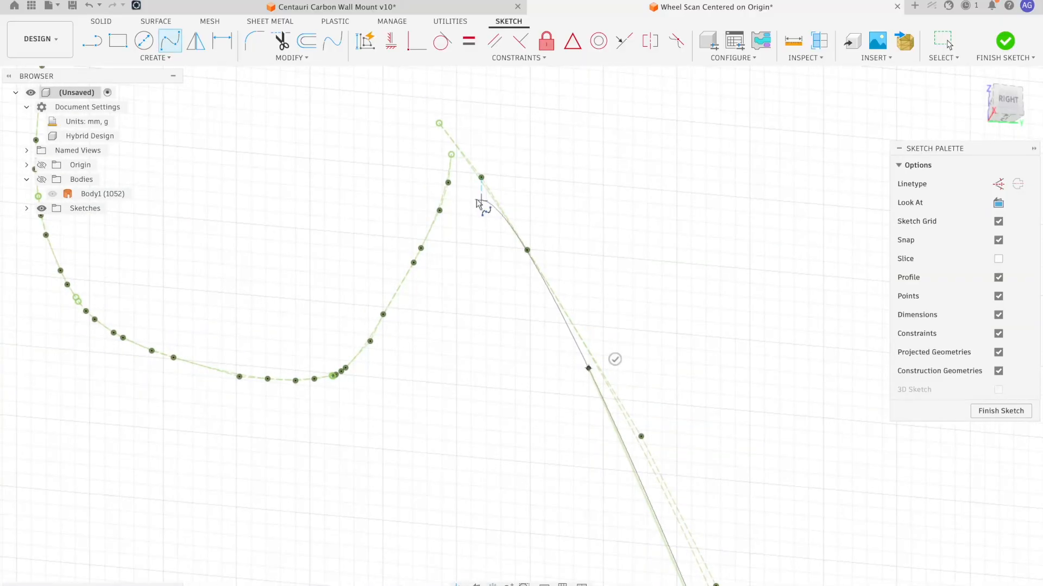
left_click(460, 163)
left_click(469, 138)
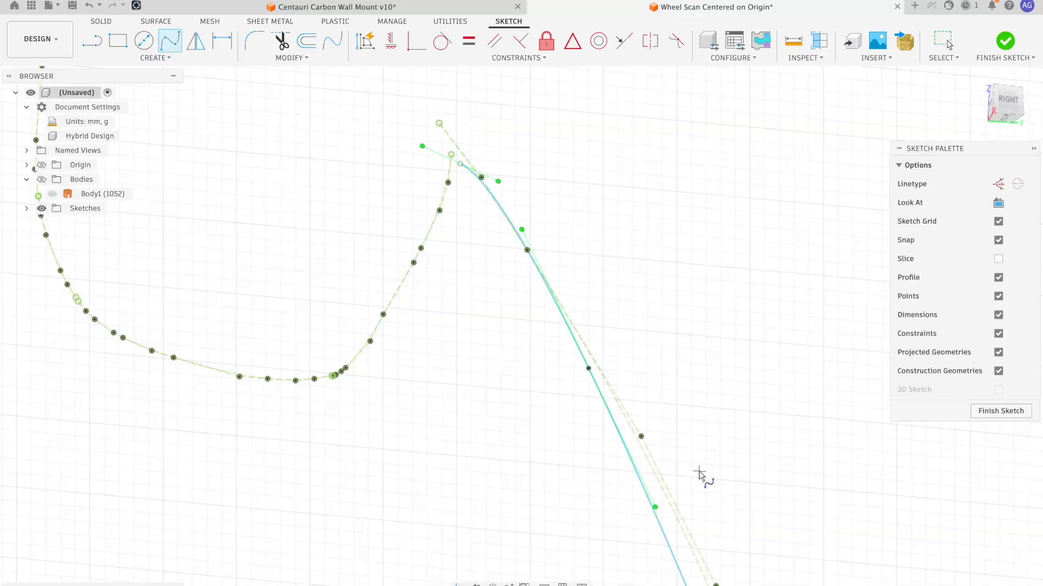
- Show the scanned body to examine the small recess beside the wall's peak from below, and hide it again
scroll(644, 383, "down", 10)
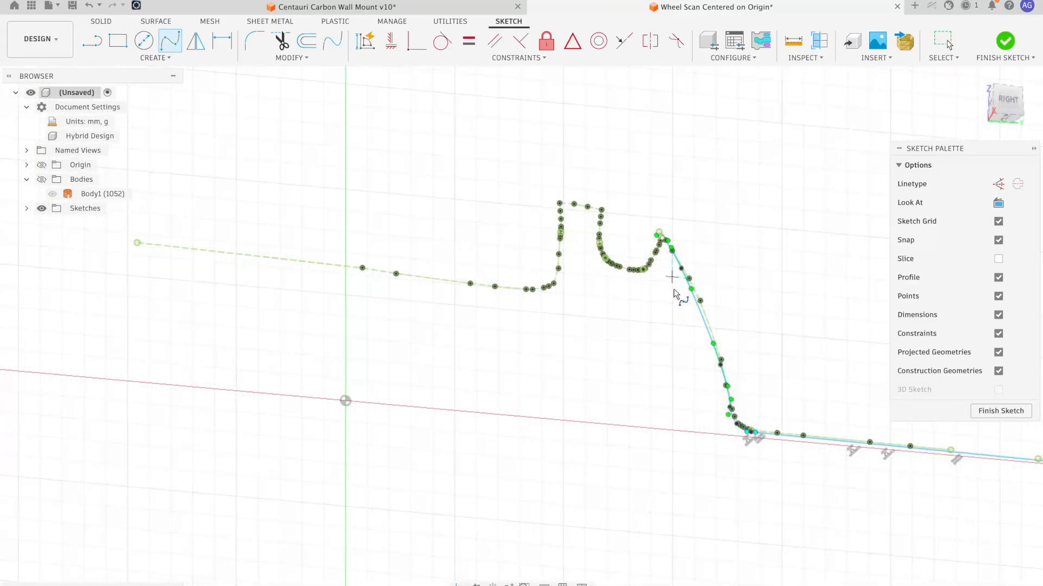
scroll(673, 396, "up", 10)
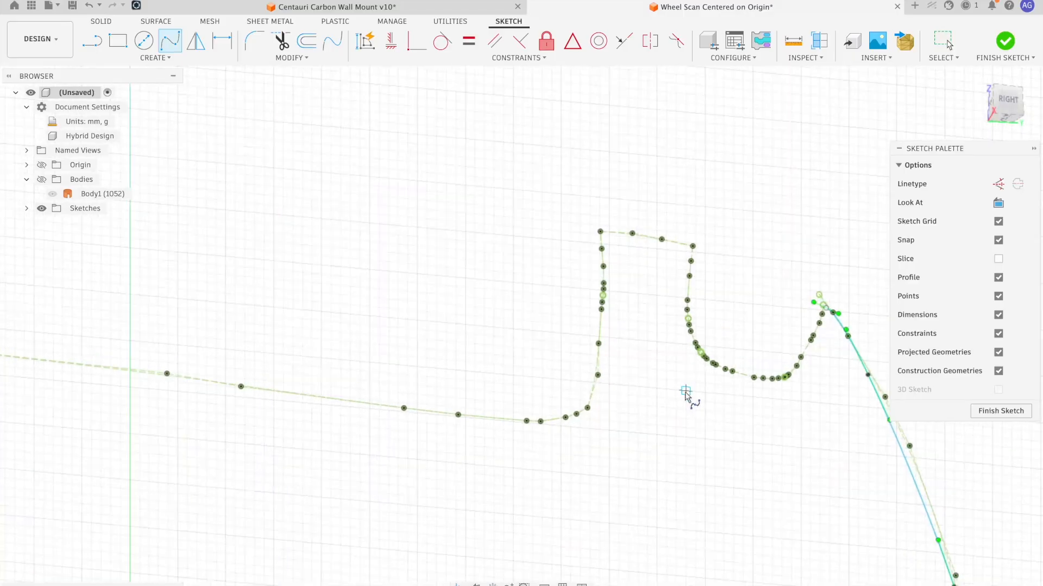
middle_click_drag(720, 382, 582, 393)
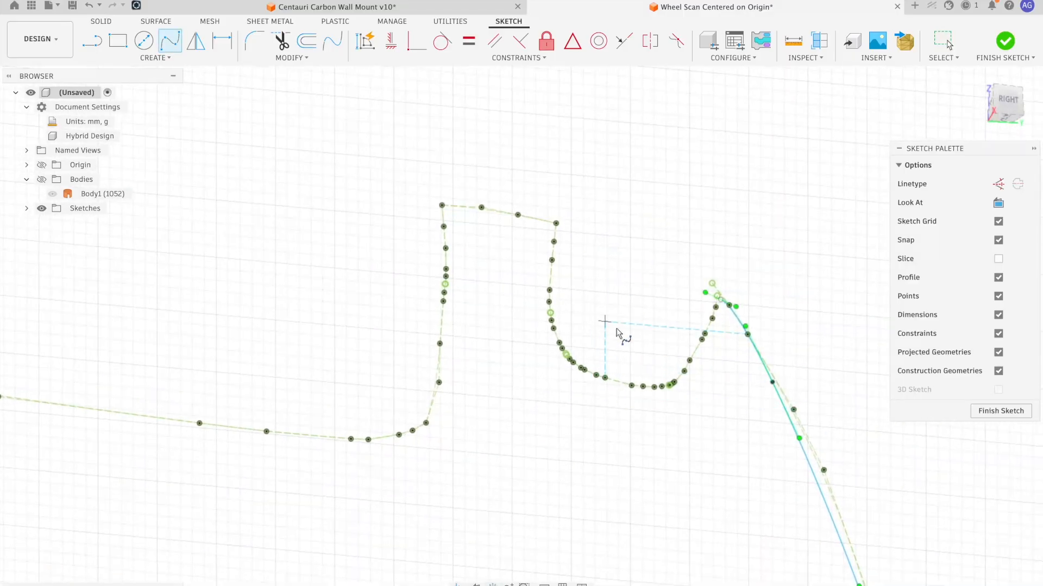
scroll(613, 375, "down", 3)
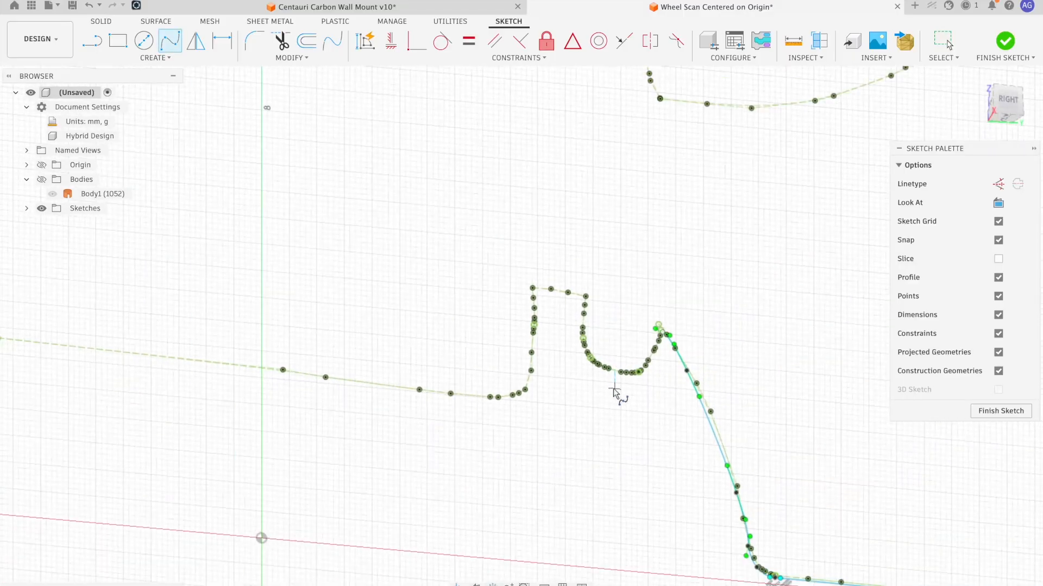
left_click(41, 179)
middle_click_drag(606, 348, 730, 579, "shift")
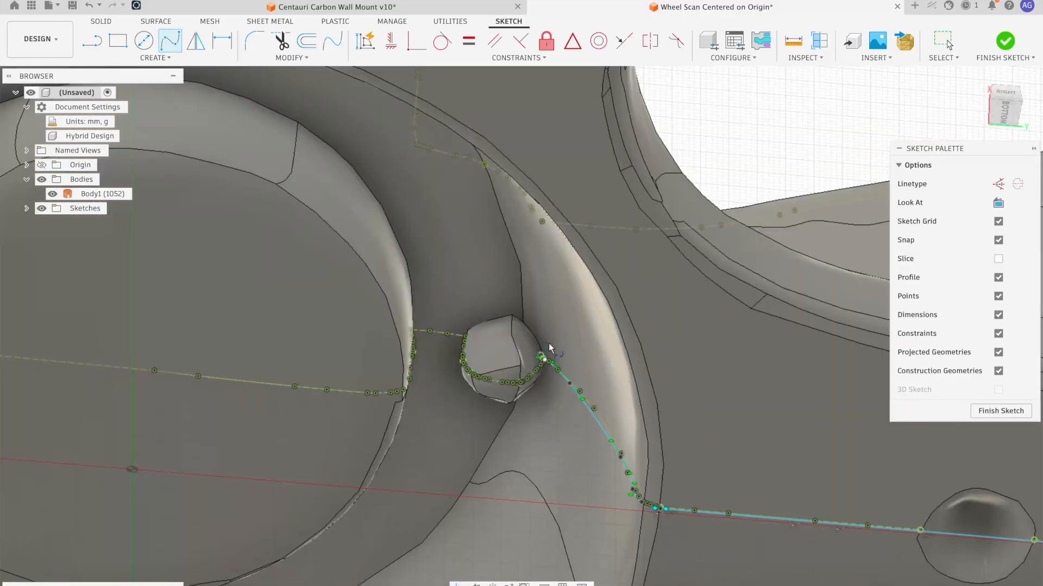
left_click(53, 194)
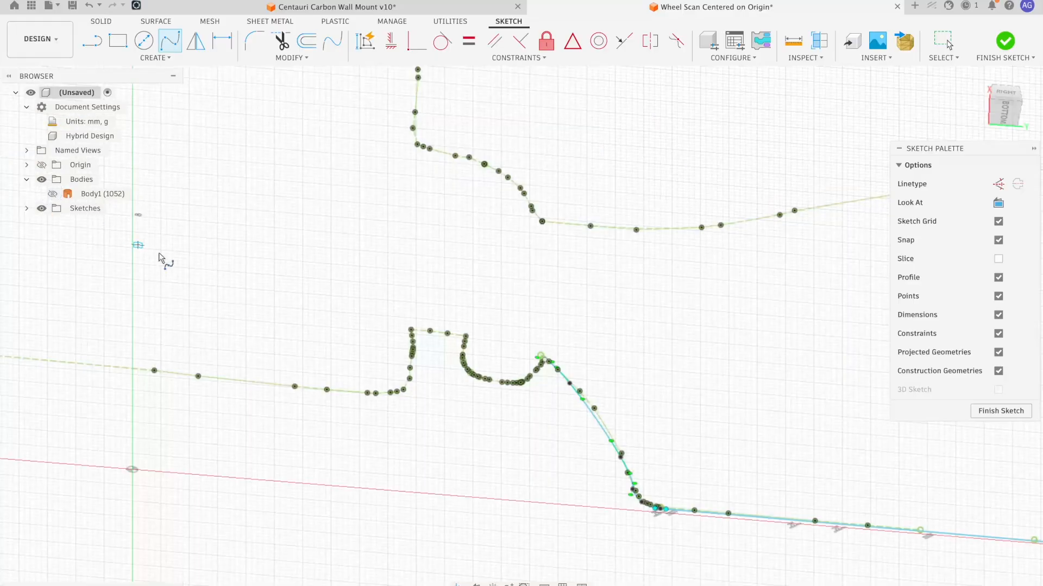
- Bridge the small recess with a fit-point spline from the wall's peak across the raised top to its inner corner
scroll(553, 350, "up", 6)
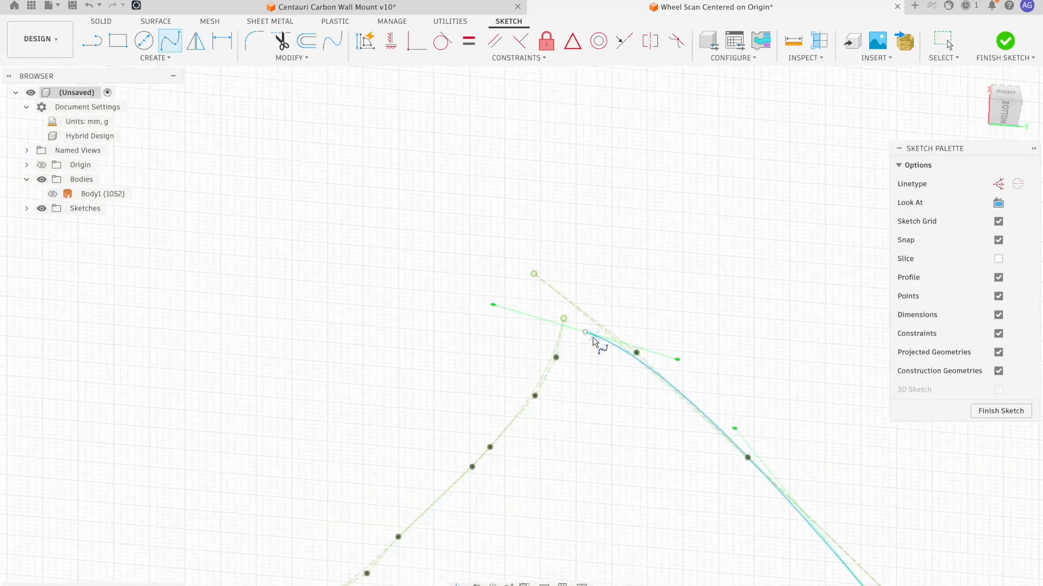
scroll(309, 332, "down", 8)
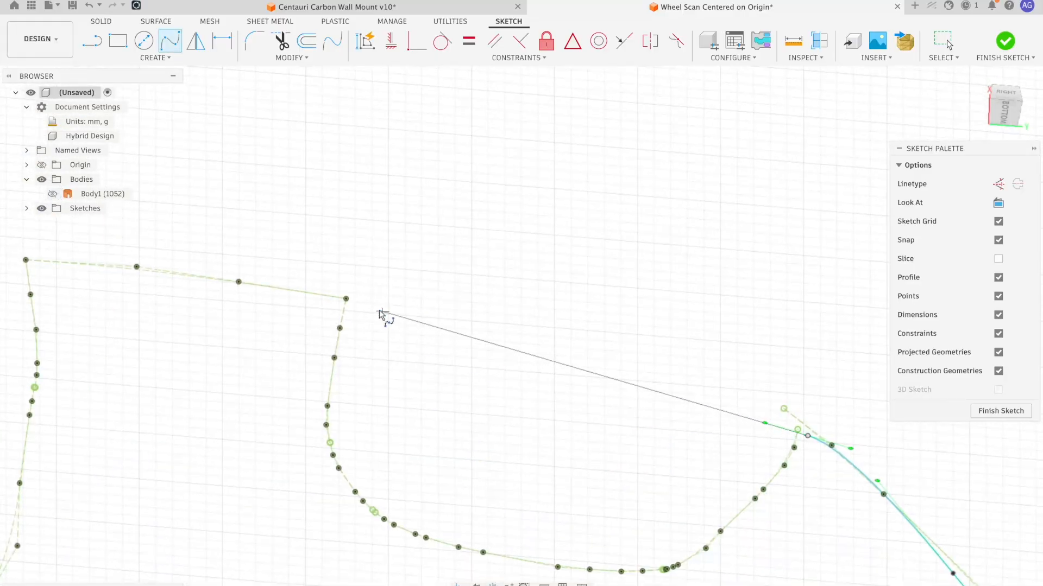
left_click(357, 303)
middle_click_drag(185, 272, 549, 389)
left_click(392, 377)
left_click(387, 364)
- Draw a line about 2 mm down from the raised top's inner corner and another about 4.9 mm across to the vertical axis
scroll(685, 516, "down", 6)
middle_click_drag(719, 462, 457, 125)
scroll(457, 169, "down", 1)
mouse_move(457, 171)
middle_mouse_down()
mouse_move(559, 210)
mouse_move(520, 248)
middle_mouse_up()
scroll(559, 210, "down", 1)
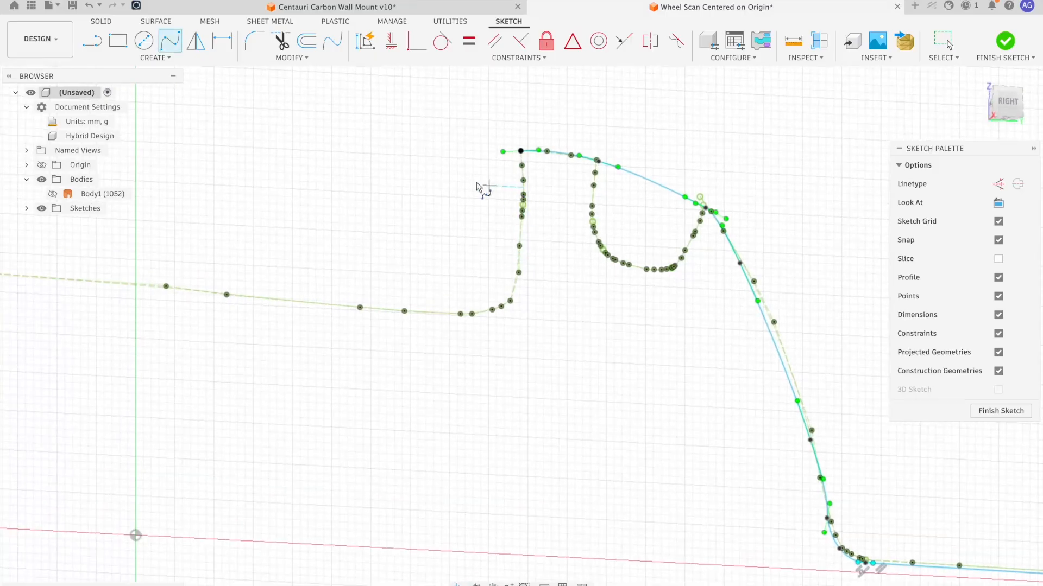
left_click(92, 40)
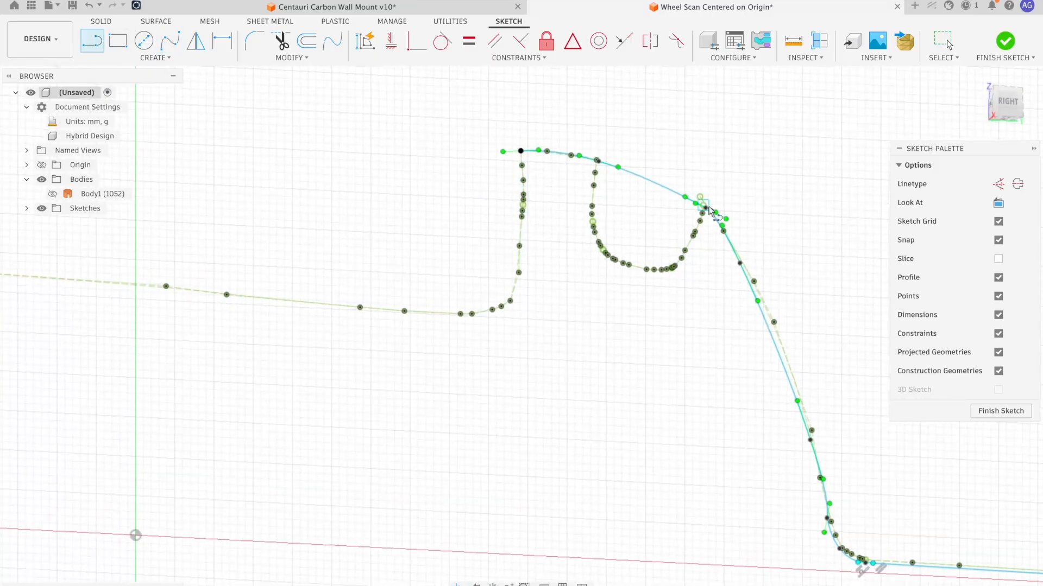
scroll(527, 148, "up", 2)
left_click(519, 154)
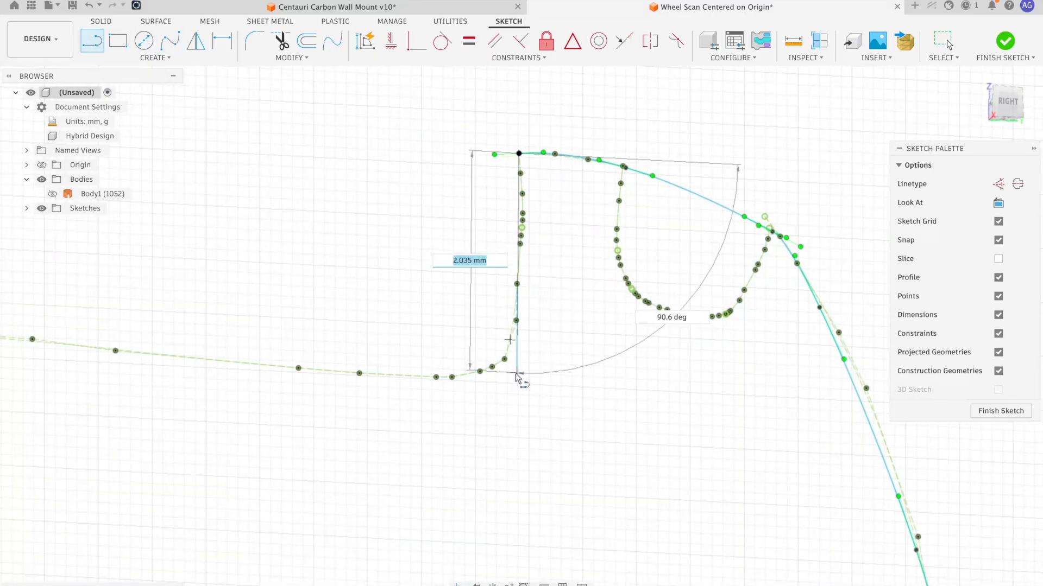
left_click(516, 384)
scroll(499, 368, "down", 5)
mouse_move(500, 368)
middle_mouse_down()
mouse_move(677, 345)
mouse_move(705, 356)
middle_mouse_up()
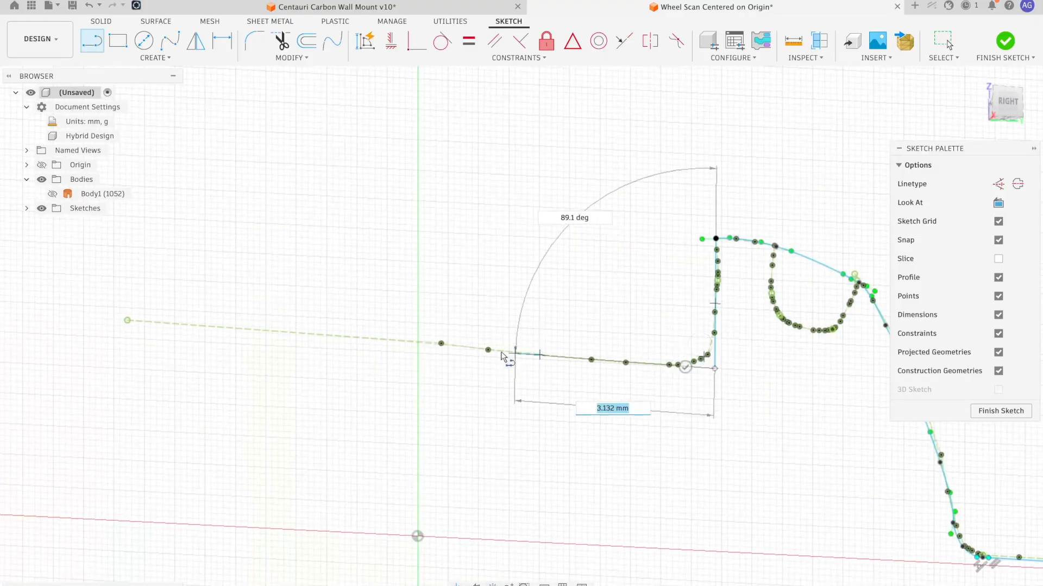
scroll(483, 363, "down", 1)
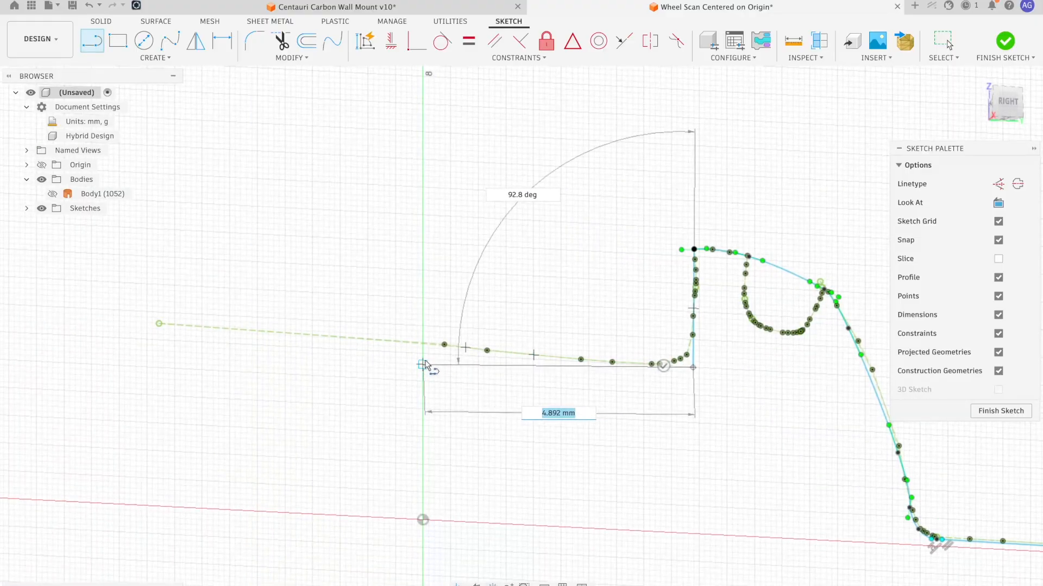
left_click(424, 365)
key("Escape")
- Fillet the corner between the two new hub lines with a 0.50 mm radius
left_click(251, 39)
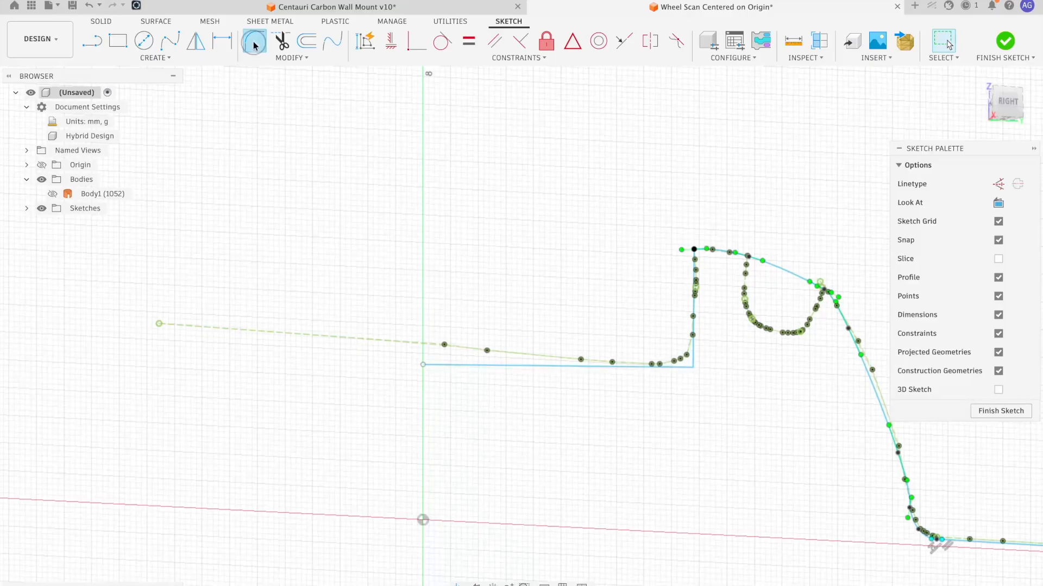
left_click(693, 369)
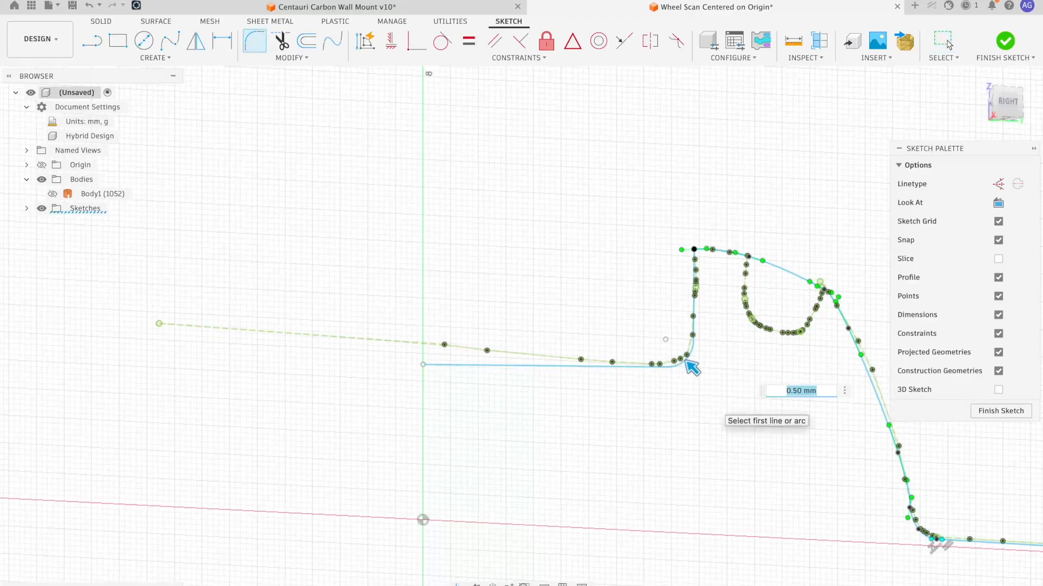
key("Return")
key("Return")
scroll(543, 375, "down", 5)
scroll(535, 386, "down", 5)
scroll(521, 364, "up", 6)
scroll(600, 380, "down", 4)
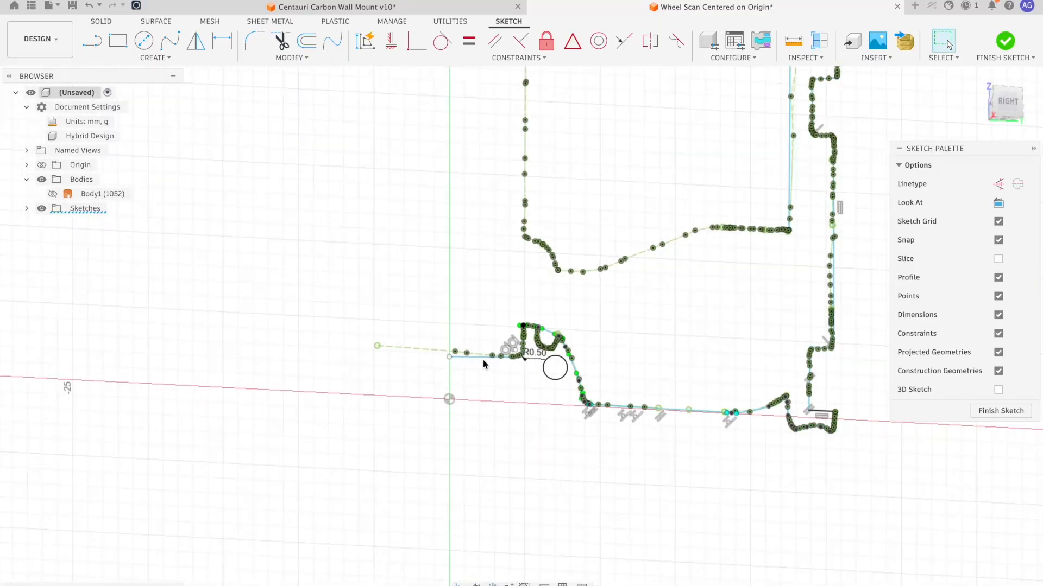
scroll(500, 356, "down", 4)
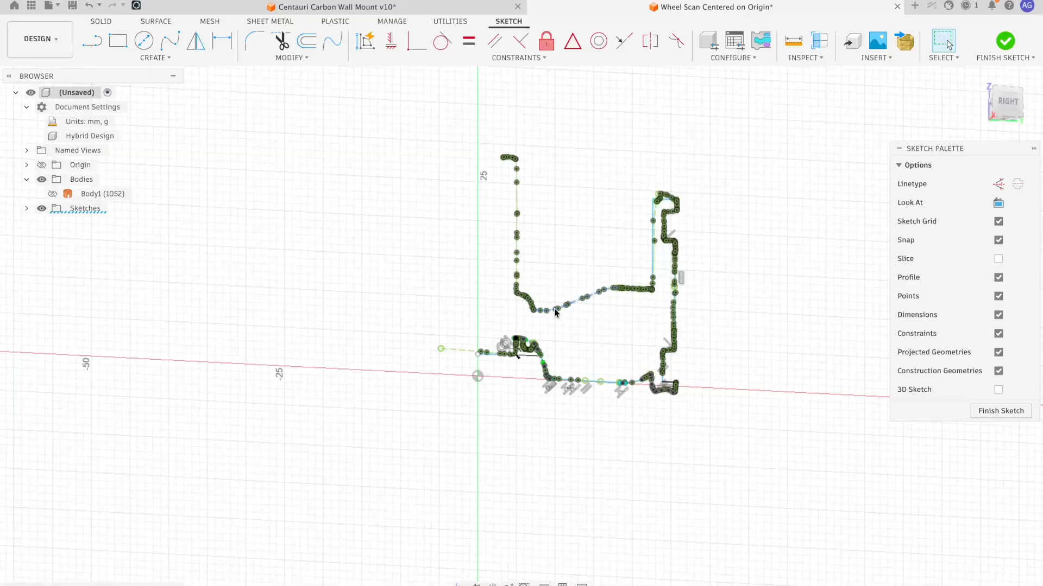
scroll(648, 306, "up", 7)
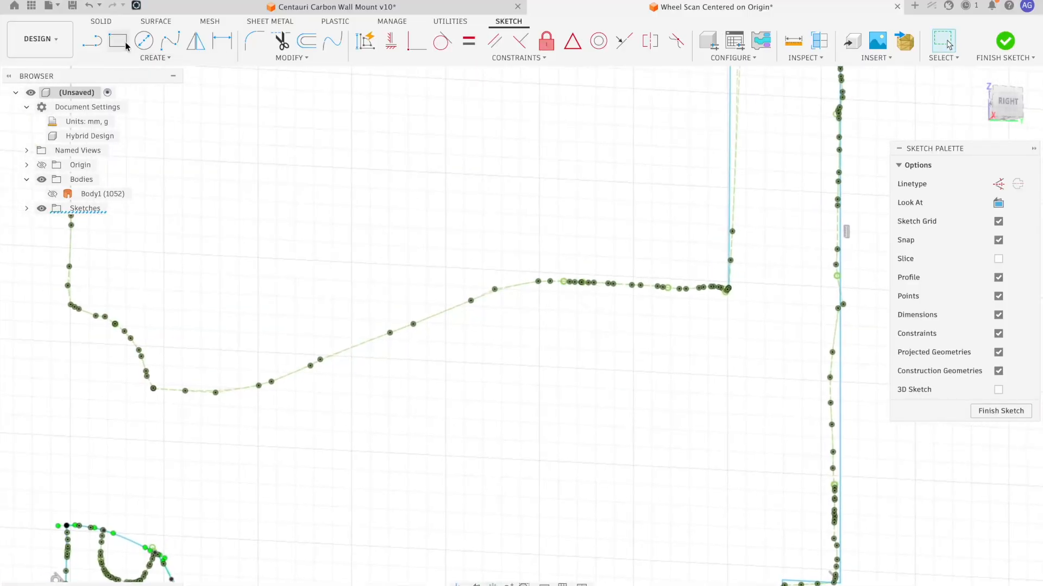
left_click(170, 41)
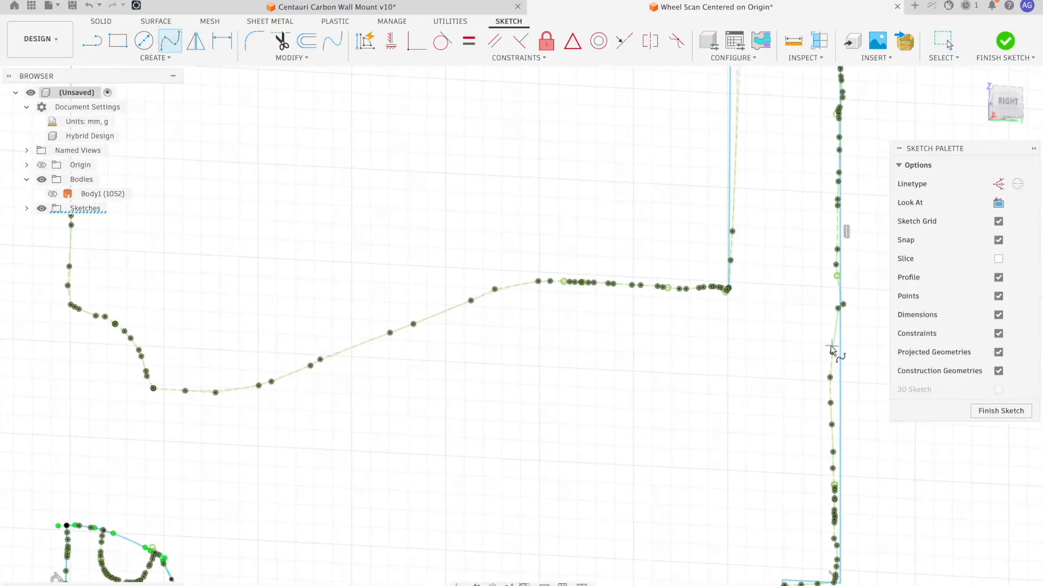
scroll(769, 319, "up", 5)
scroll(655, 255, "up", 3)
scroll(678, 234, "up", 5)
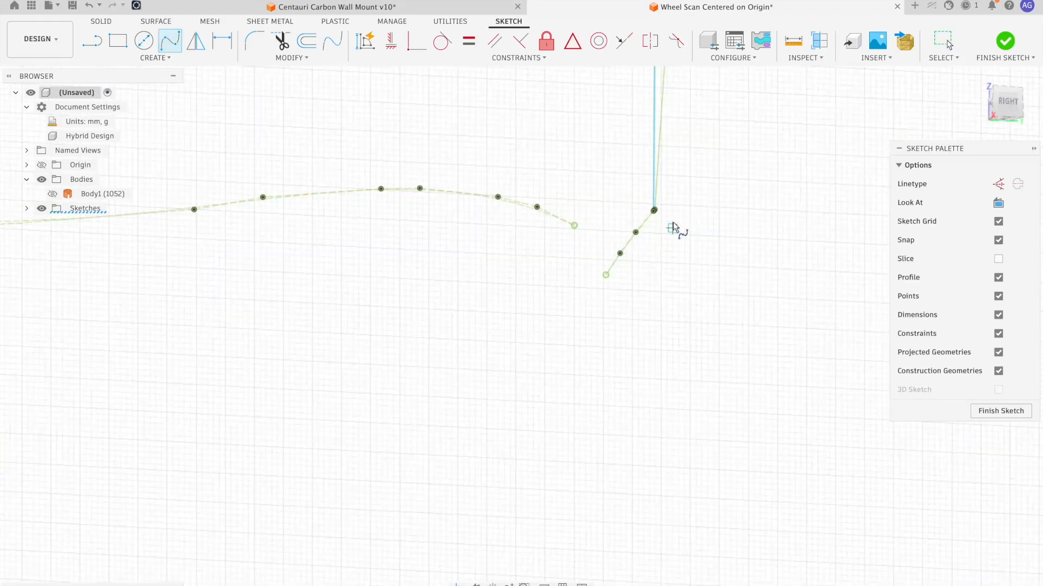
left_click(657, 212)
scroll(657, 214, "down", 1)
scroll(664, 220, "up", 12)
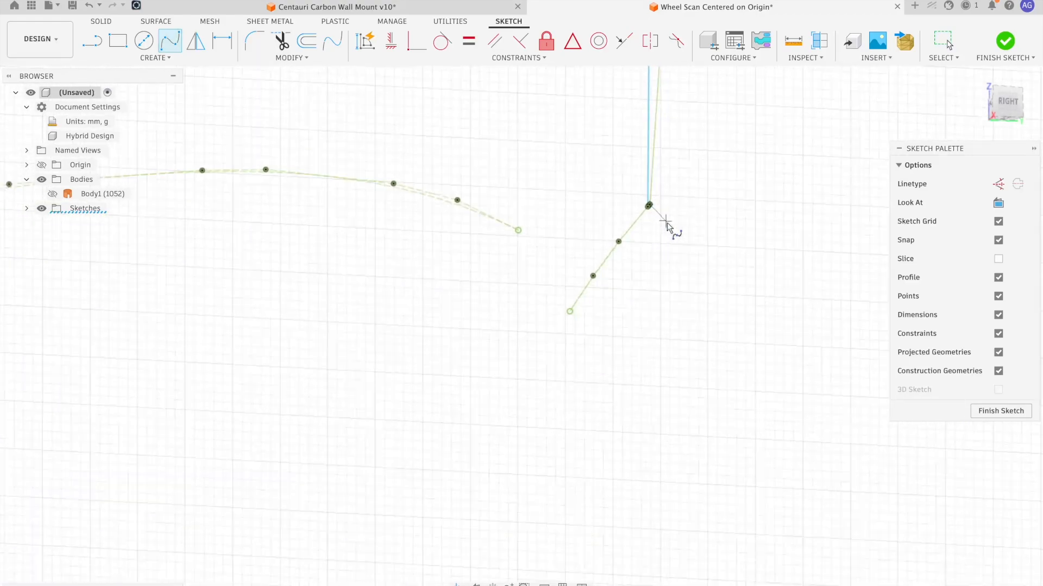
middle_click_drag(628, 200, 724, 403)
key("Escape")
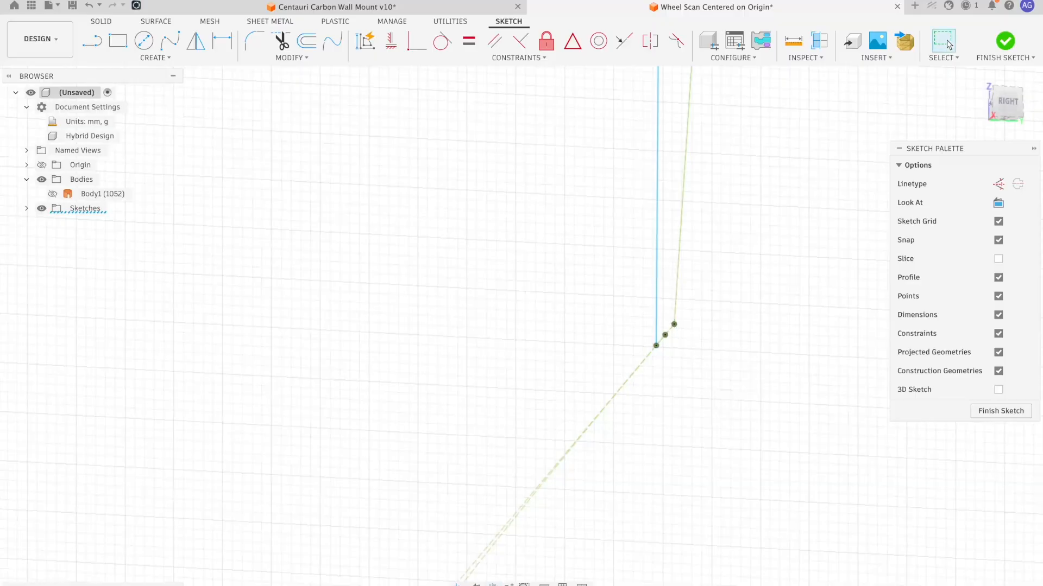
left_click(168, 40)
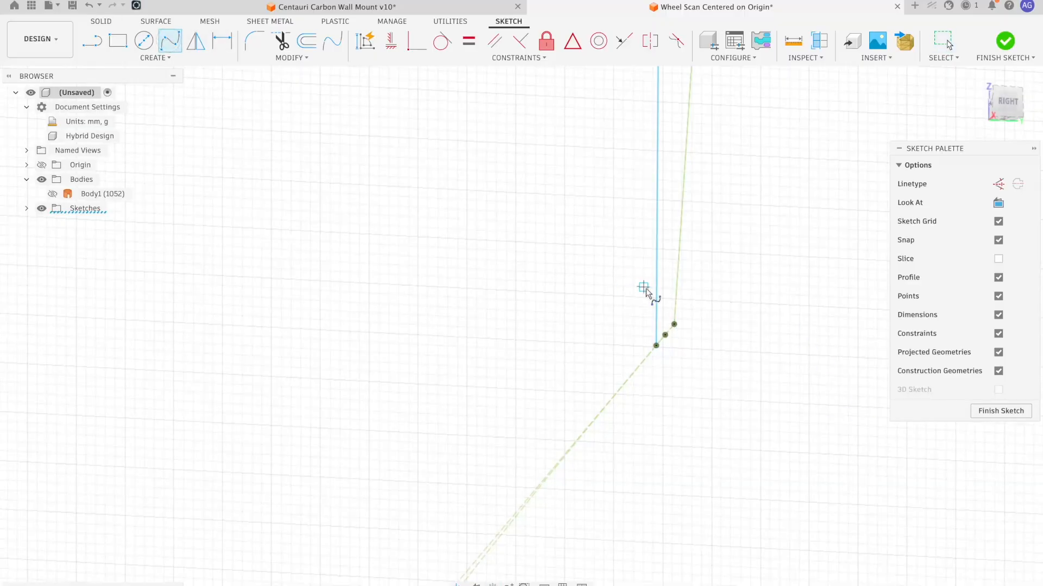
left_click(656, 348)
scroll(586, 375, "down", 10)
middle_click_drag(580, 374, 800, 334)
left_click(654, 334)
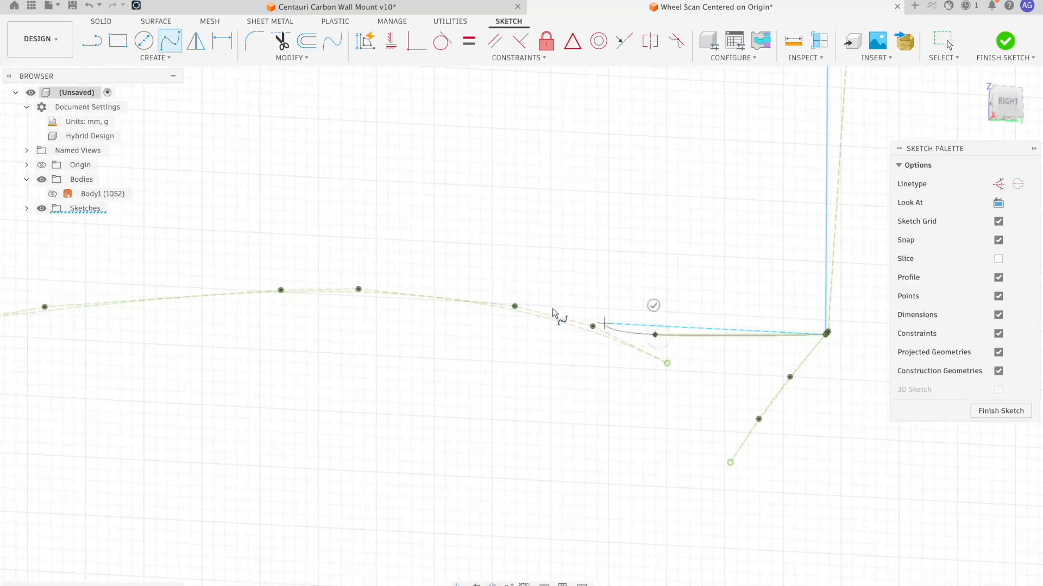
left_click(437, 292)
scroll(433, 301, "down", 1)
scroll(433, 302, "down", 6)
middle_click_drag(412, 302, 724, 318)
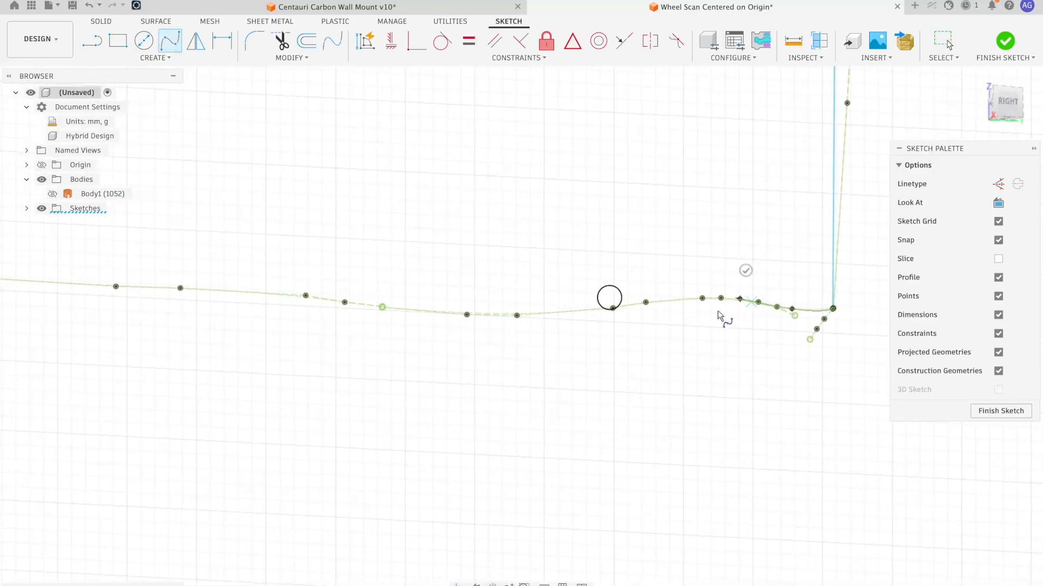
left_click(529, 314)
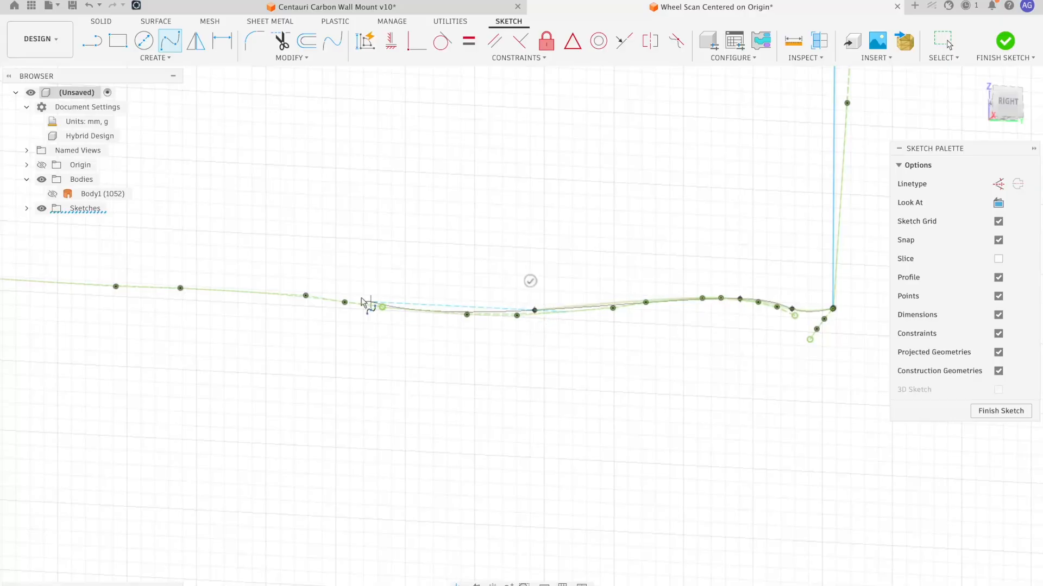
scroll(373, 304, "up", 2)
scroll(399, 314, "down", 6)
scroll(399, 314, "down", 4)
middle_click_drag(529, 316, 676, 324)
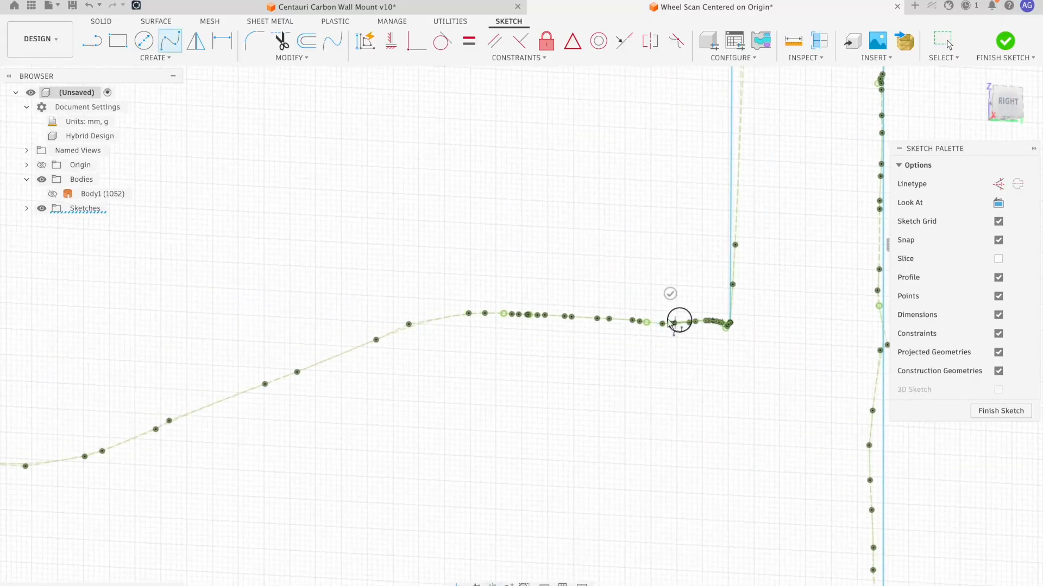
scroll(661, 329, "up", 5)
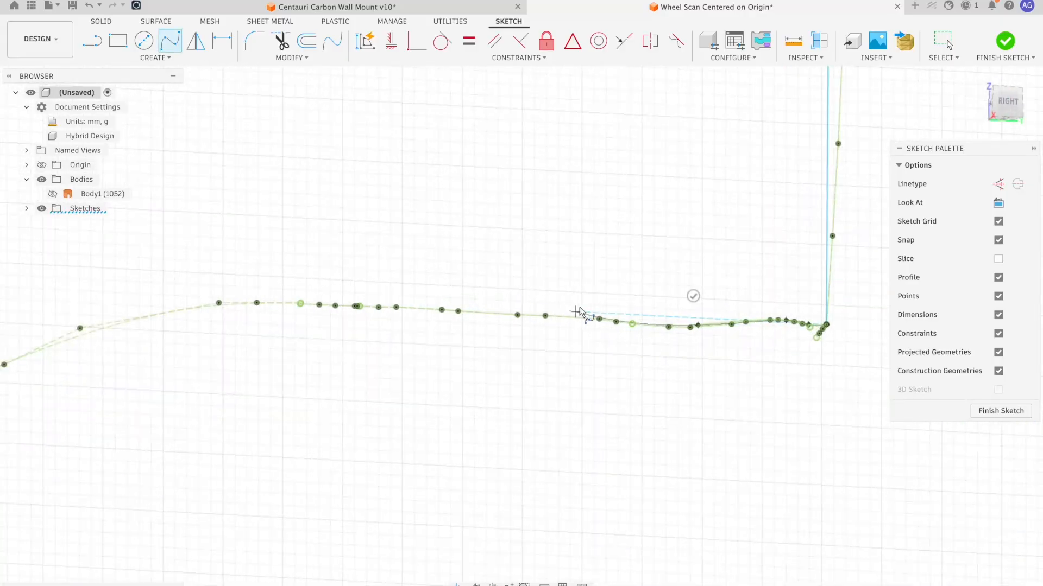
key("Escape")
- Draw a straight line about 4.9 mm long from the vertical wall's lower end along the flat scan section to the start of the slope
scroll(820, 333, "up", 2)
scroll(821, 337, "up", 1)
left_click(87, 42)
scroll(817, 318, "up", 4)
scroll(841, 324, "up", 3)
left_click(830, 309)
scroll(597, 346, "down", 1)
scroll(592, 345, "down", 10)
middle_click_drag(415, 320, 751, 380)
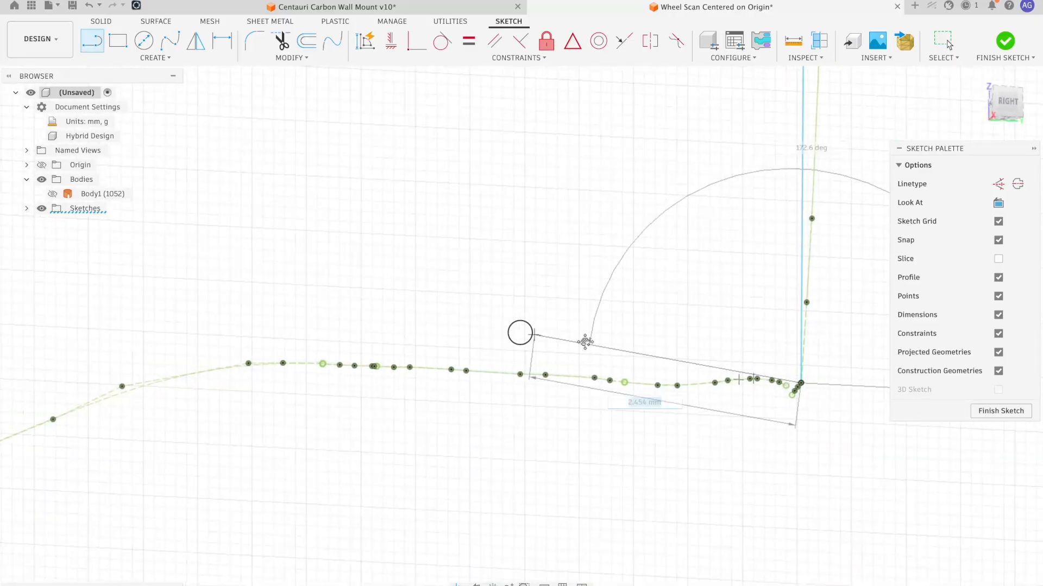
middle_click_drag(555, 338, 634, 349)
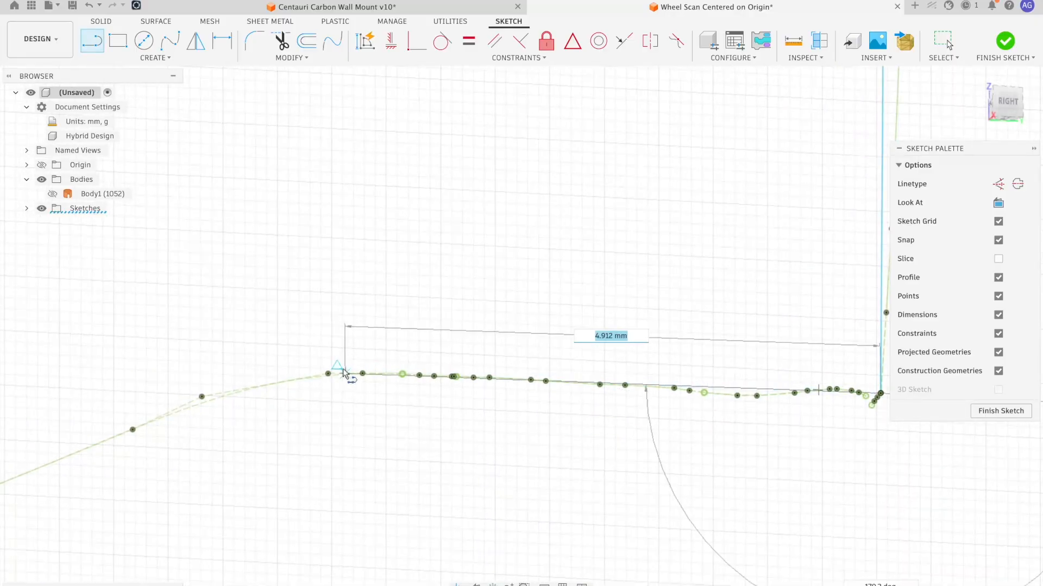
scroll(345, 374, "up", 2)
left_click(349, 378)
key("Escape")
- Trace the sloping spoke section with a fit-point spline from the flat line's end down to the low corner beside the hub
left_click(170, 41)
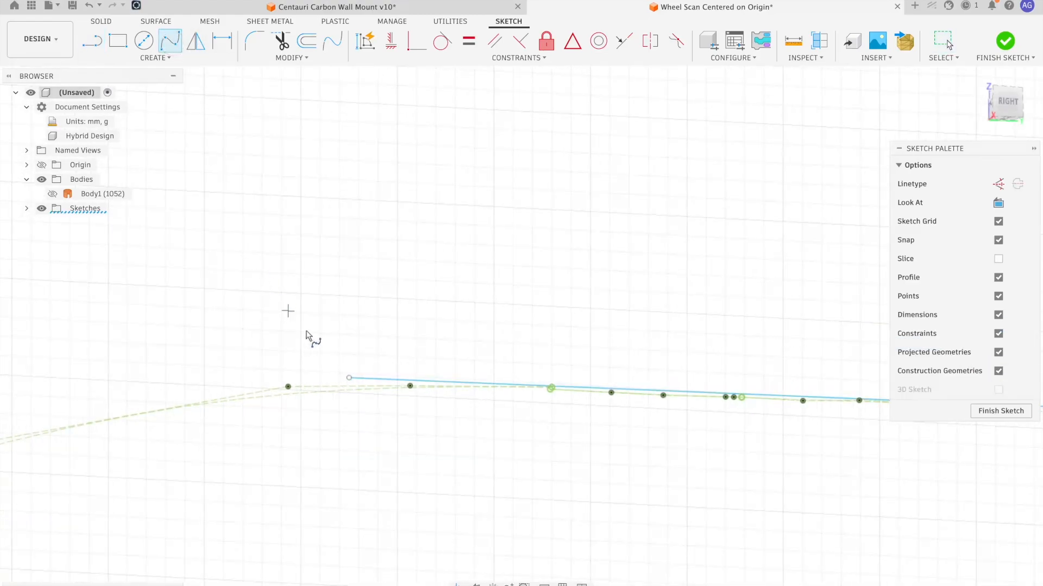
mouse_move(320, 348)
middle_mouse_down()
mouse_move(324, 328)
mouse_move(710, 228)
middle_mouse_up()
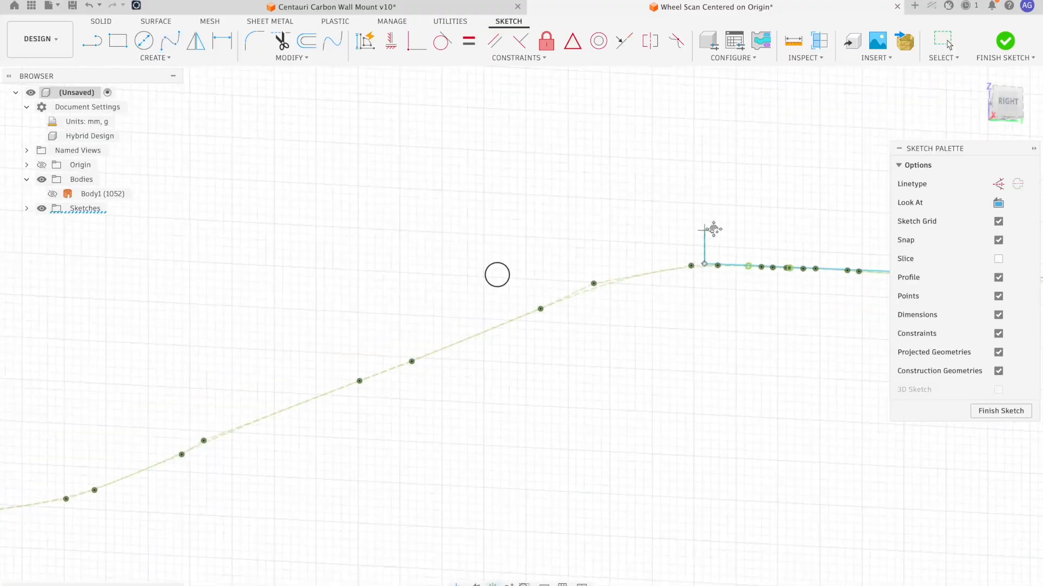
left_click(642, 263)
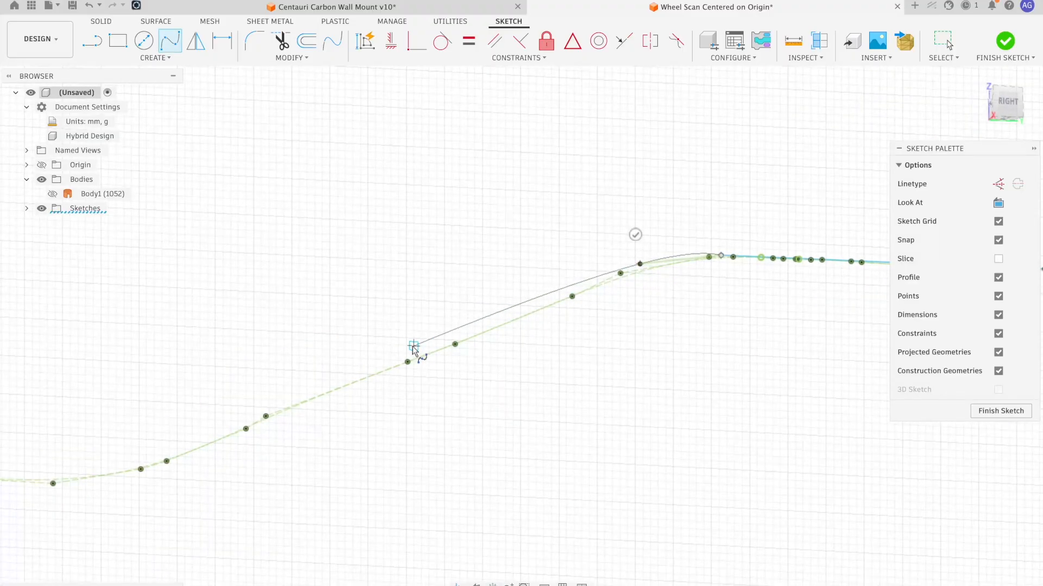
scroll(393, 350, "up", 1)
middle_click_drag(393, 350, 536, 291)
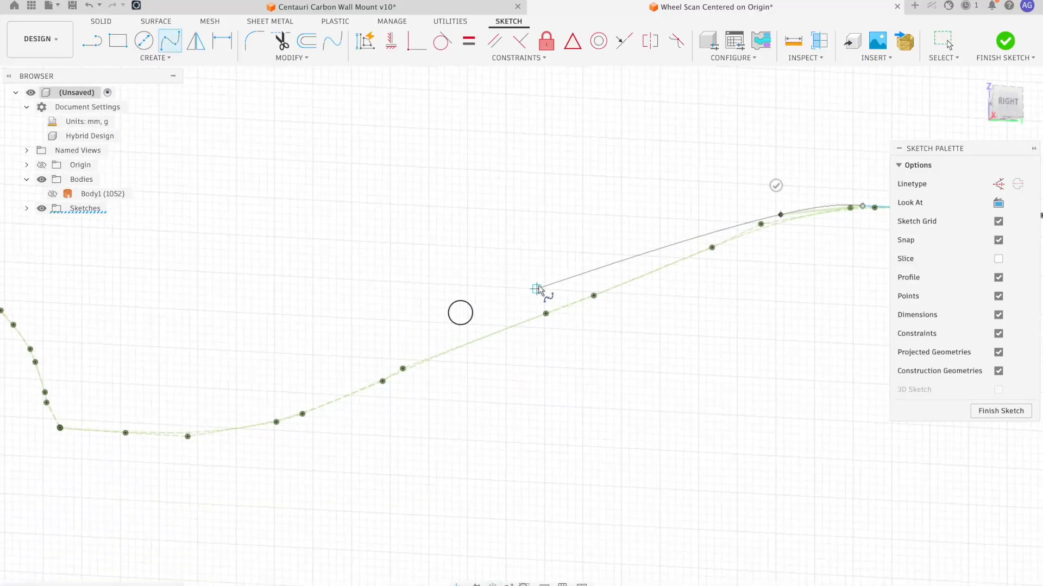
scroll(538, 287, "down", 3)
left_click(491, 316)
left_click(362, 360)
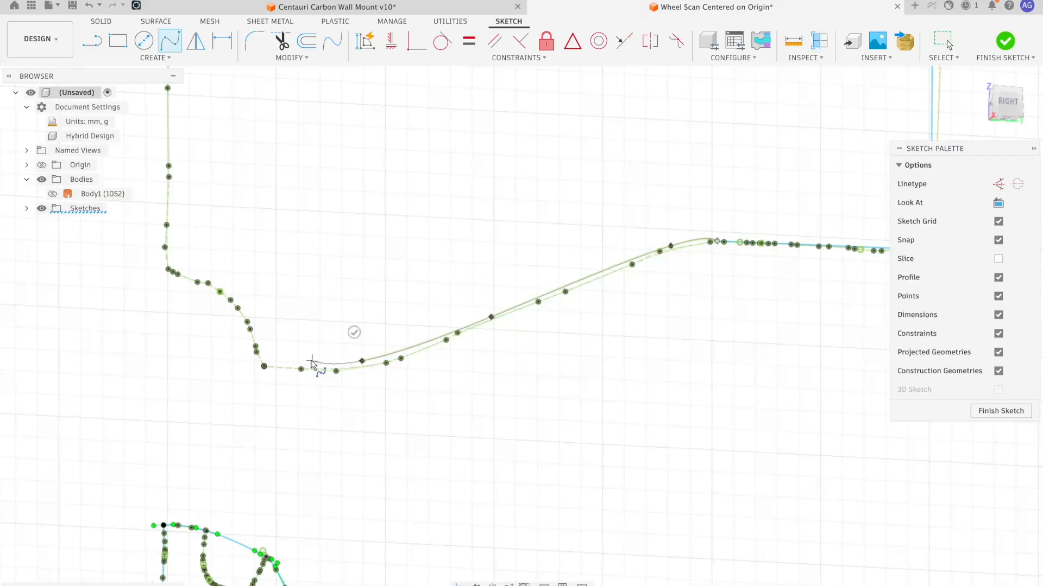
double_click(270, 360)
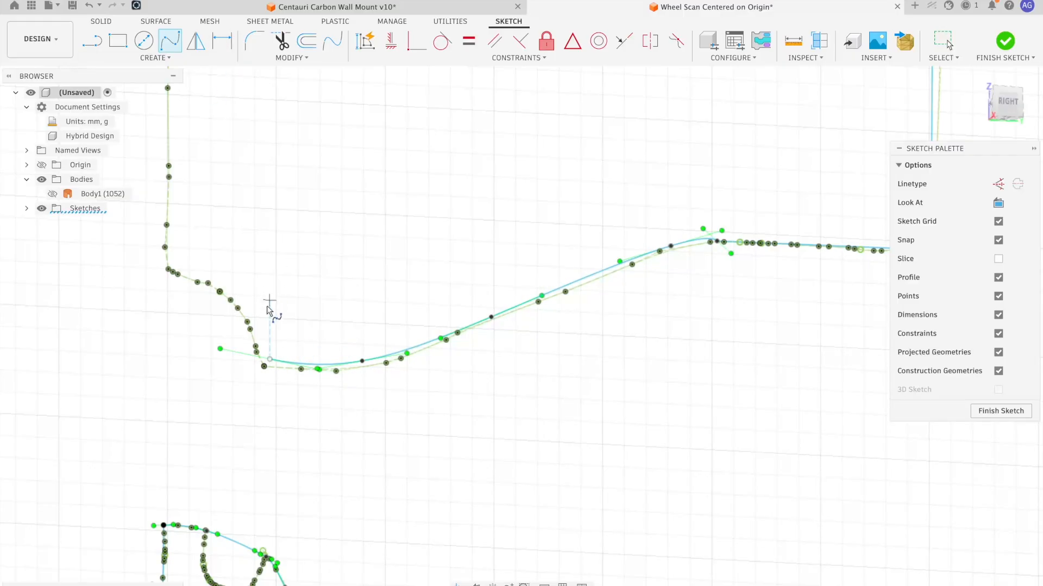
- Draw a fit-point spline from the low corner up around the curved hub shoulder to the base of the inner vertical wall
left_click(270, 360)
left_click(264, 324)
left_click(224, 277)
scroll(189, 262, "up", 5)
left_click(177, 260)
left_click(140, 170)
left_click(168, 173)
scroll(239, 234, "down", 8)
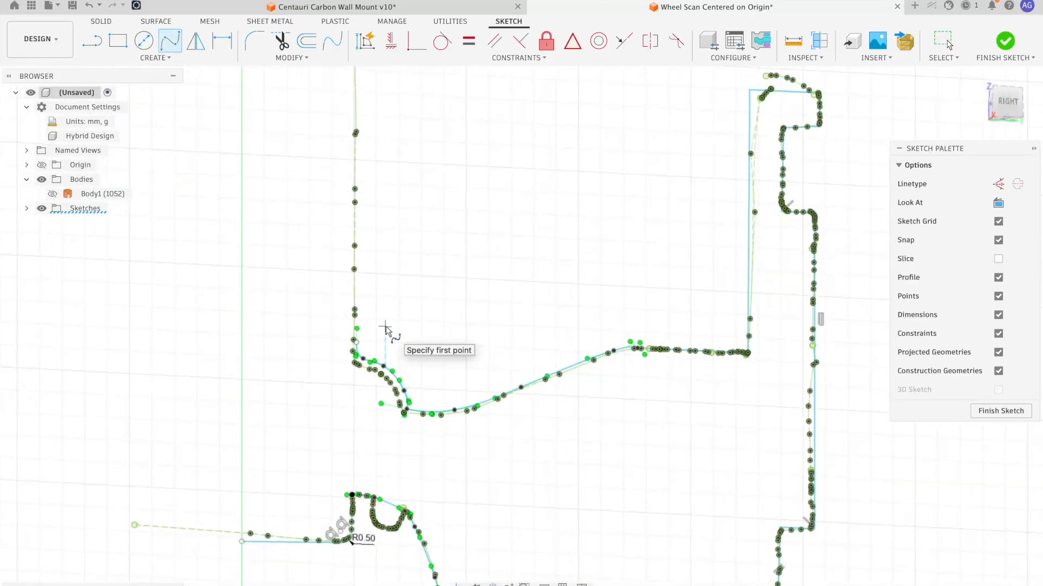
- Draw a line from the shoulder spline's upper end up along the inner hub wall, leaning slightly away from the vertical axis
key("l")
scroll(373, 340, "up", 5)
left_click(331, 357)
scroll(337, 246, "down", 5)
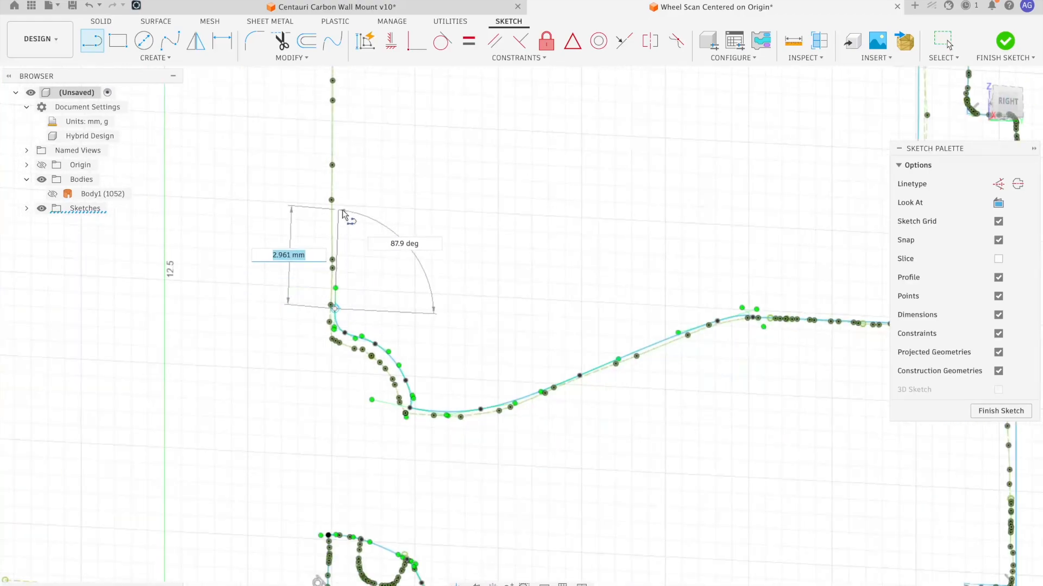
middle_click_drag(345, 175, 384, 373)
left_click(387, 173)
key("Escape")
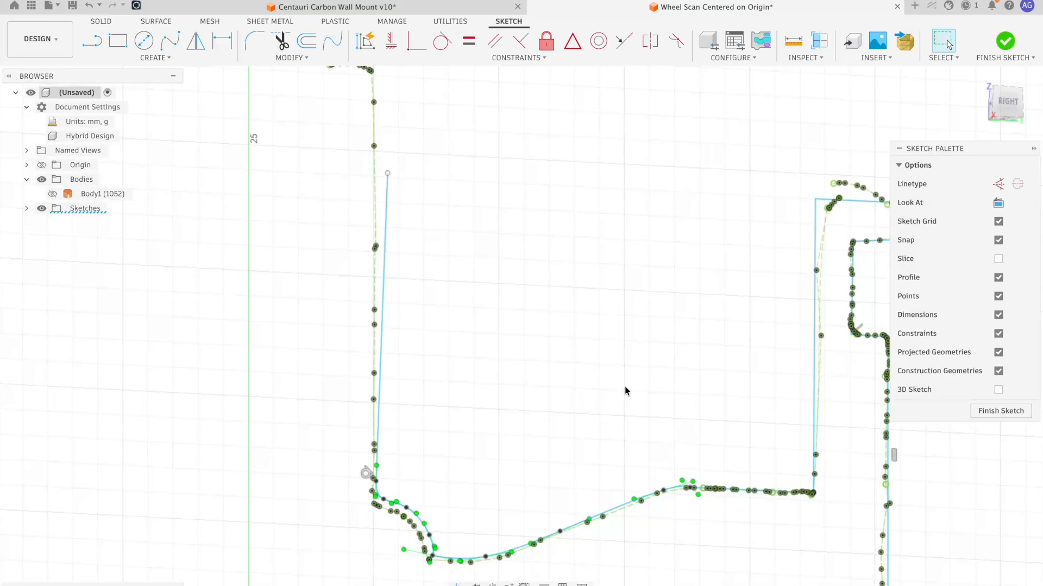
- Hide the sketch's projected and construction geometries to leave only the traced wheel profile displayed
scroll(629, 331, "down", 6)
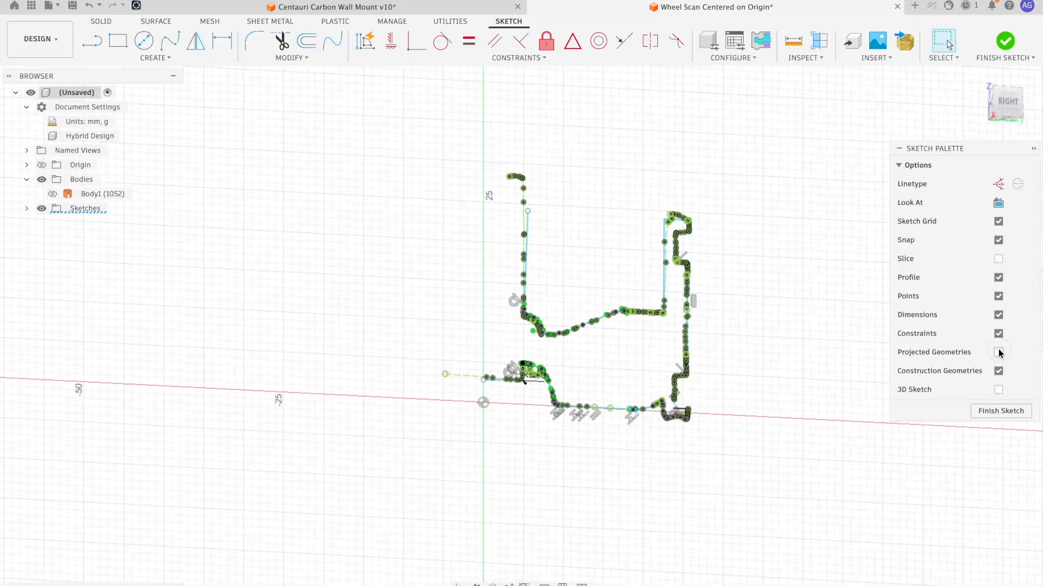
scroll(659, 305, "up", 8)
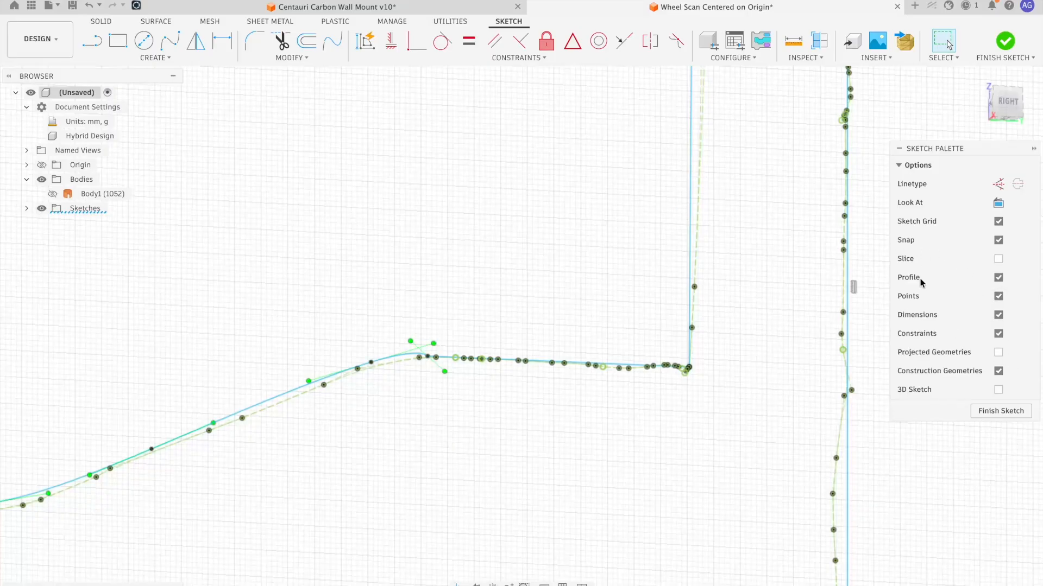
left_click(701, 174)
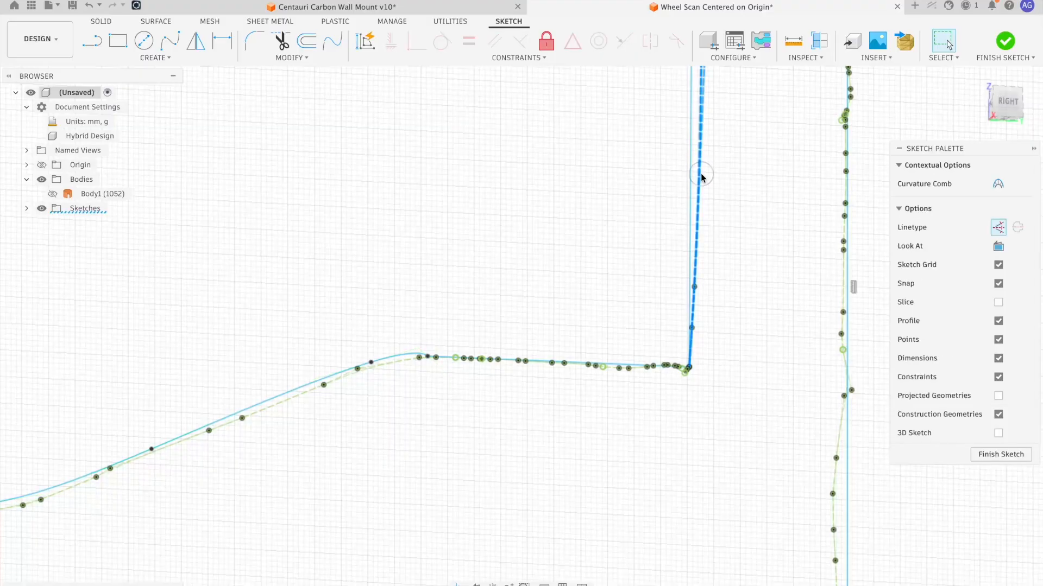
left_click(780, 250)
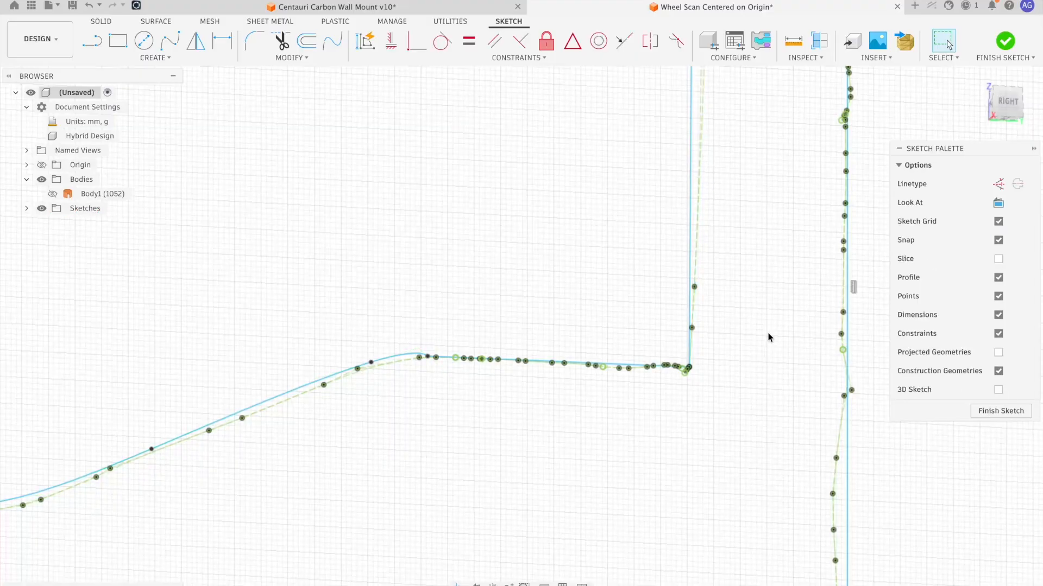
left_click(997, 372)
scroll(695, 353, "down", 10)
scroll(543, 326, "up", 5)
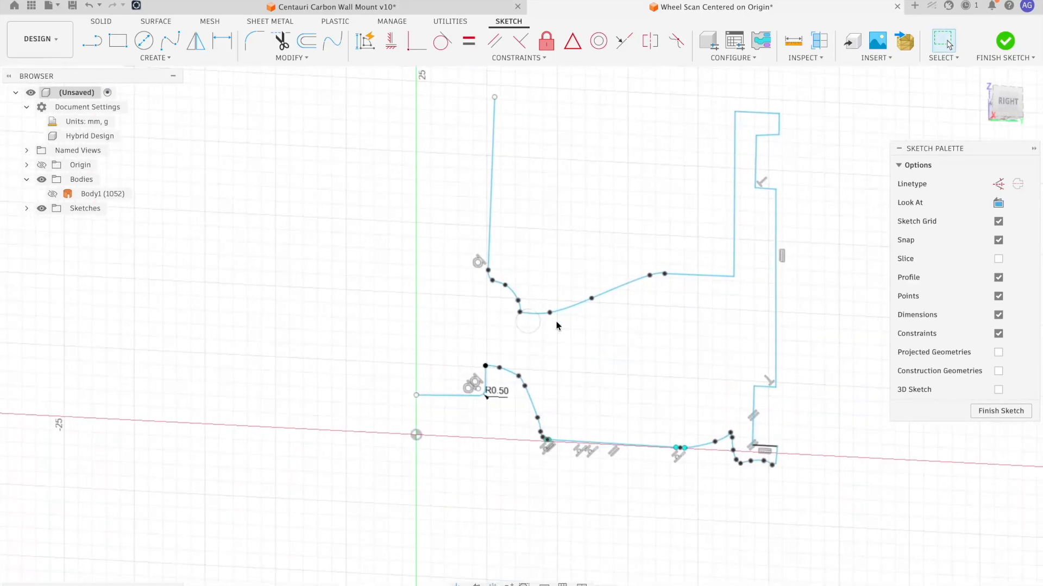
middle_click_drag(555, 325, 536, 312)
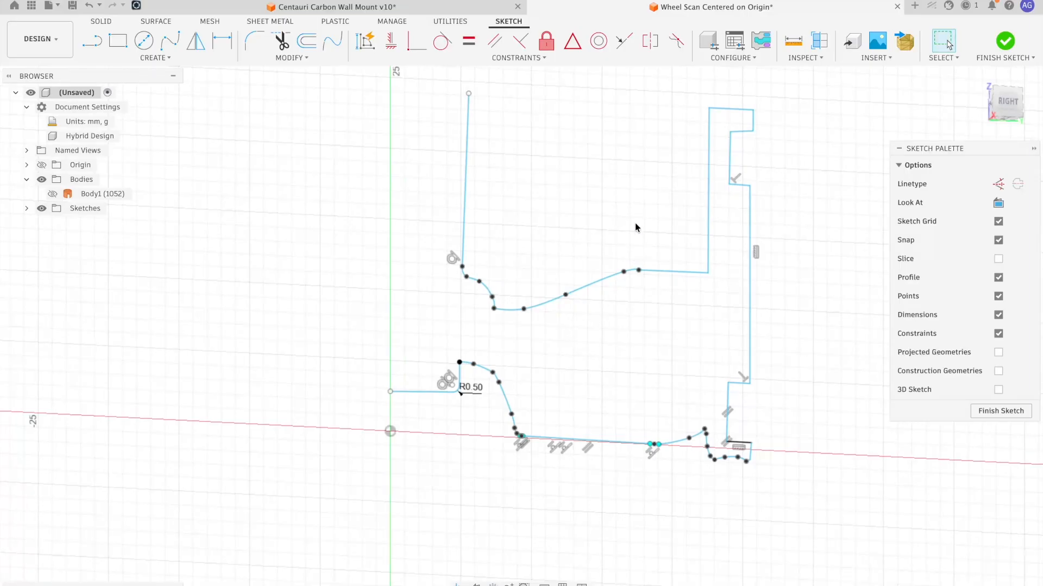
scroll(616, 238, "up", 1)
middle_click_drag(561, 323, 555, 404)
scroll(554, 401, "down", 1)
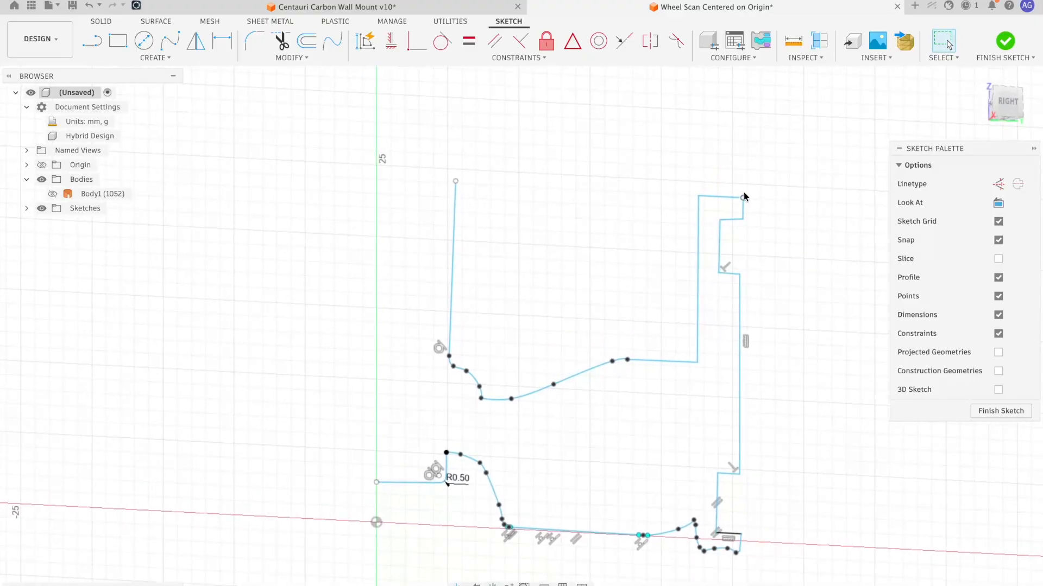
- View the sketch squarely from the right and apply a horizontal constraint to the rim's short top edge
left_click(1002, 103)
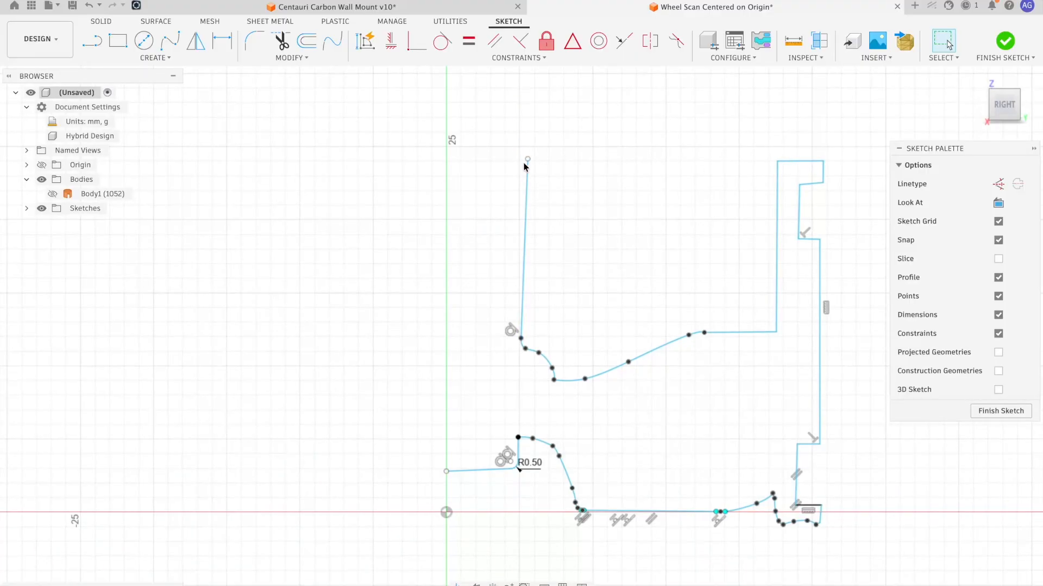
left_click(392, 43)
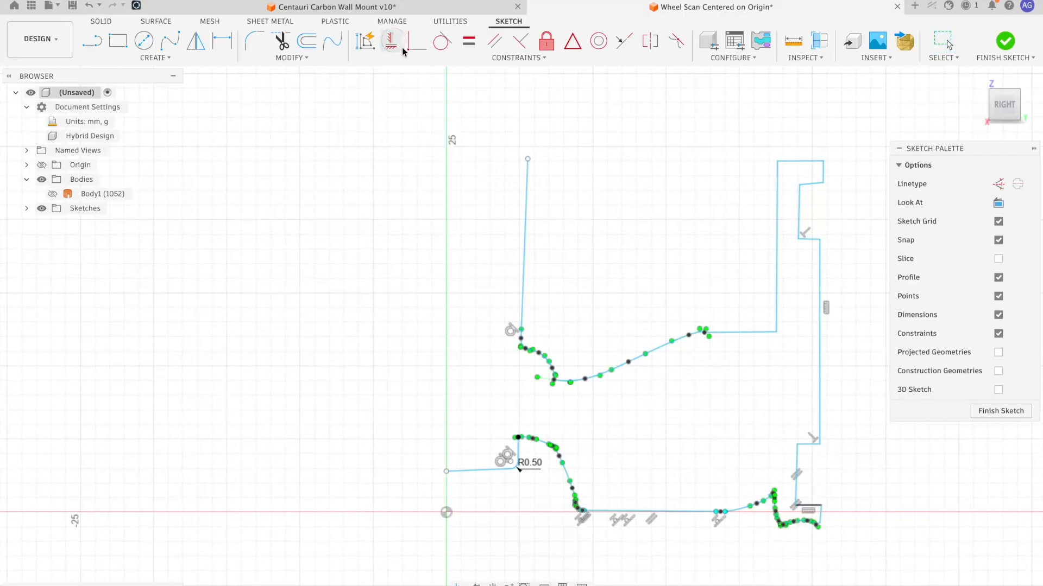
left_click(800, 162)
left_click(390, 43)
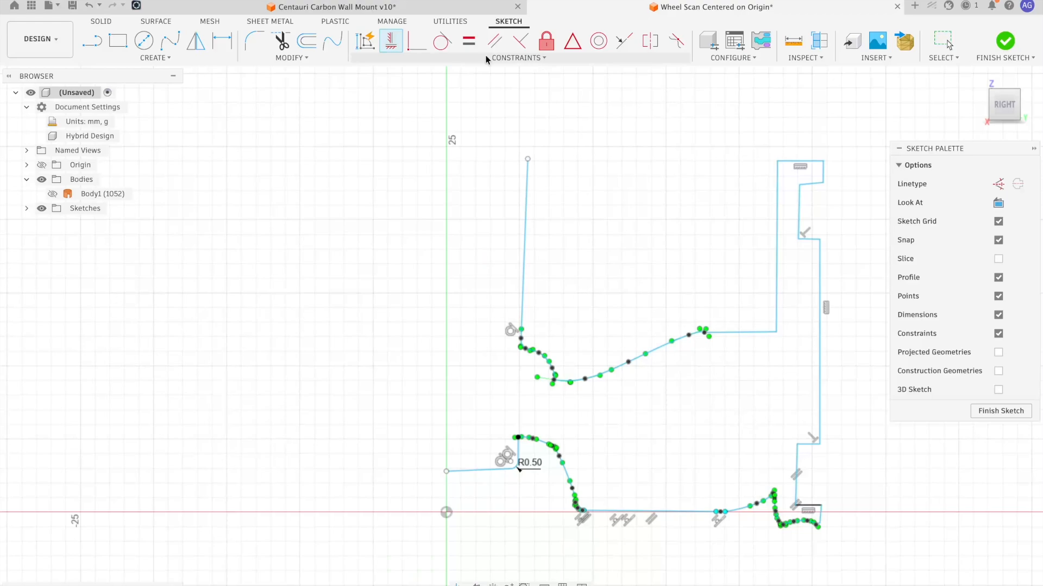
- Try to apply a horizontal constraint to the top line of the rim section
left_click(393, 47)
scroll(850, 163, "up", 5)
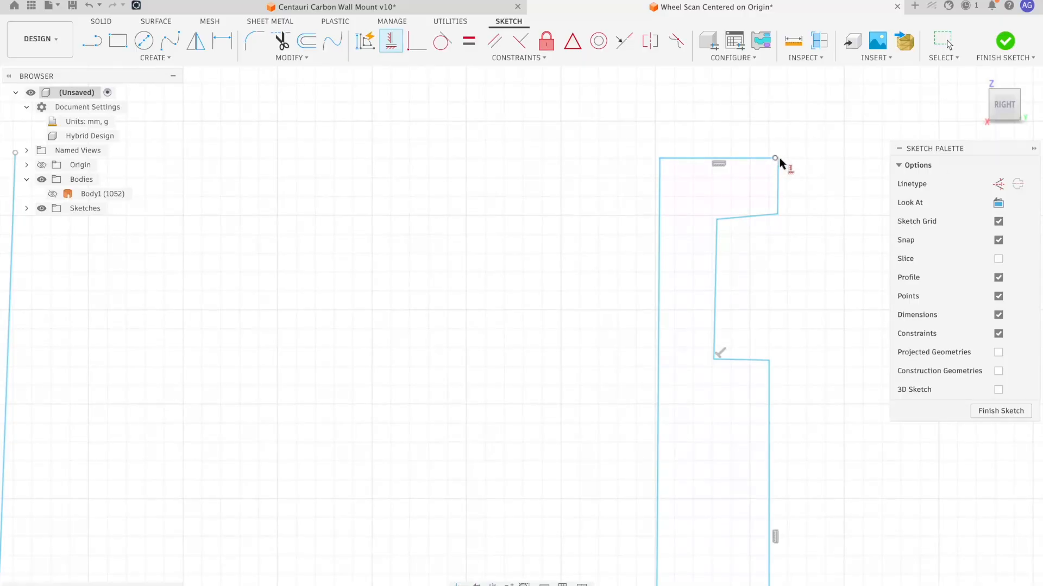
scroll(686, 165, "up", 5)
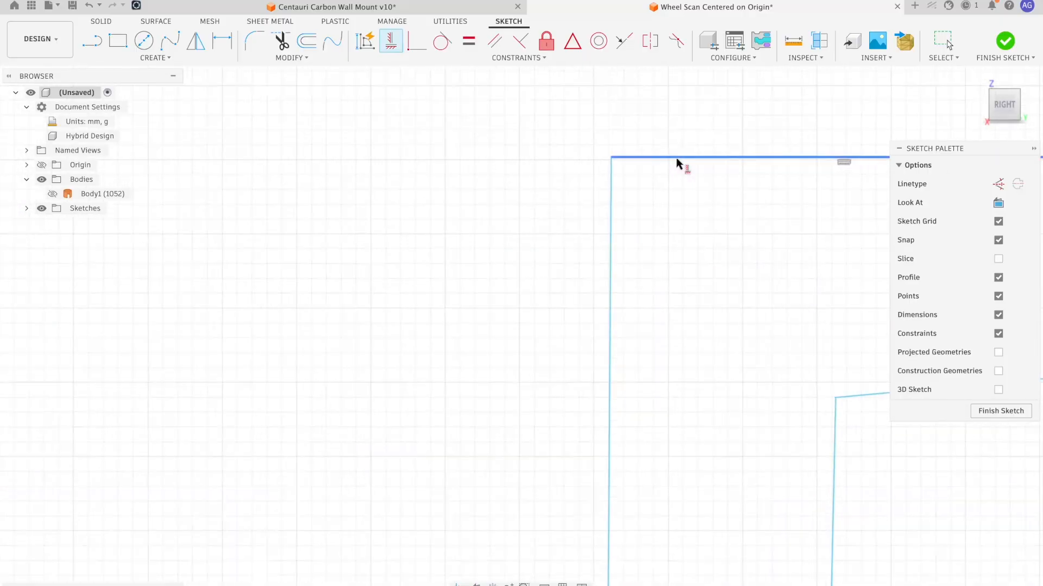
left_click(658, 160)
scroll(666, 201, "down", 5)
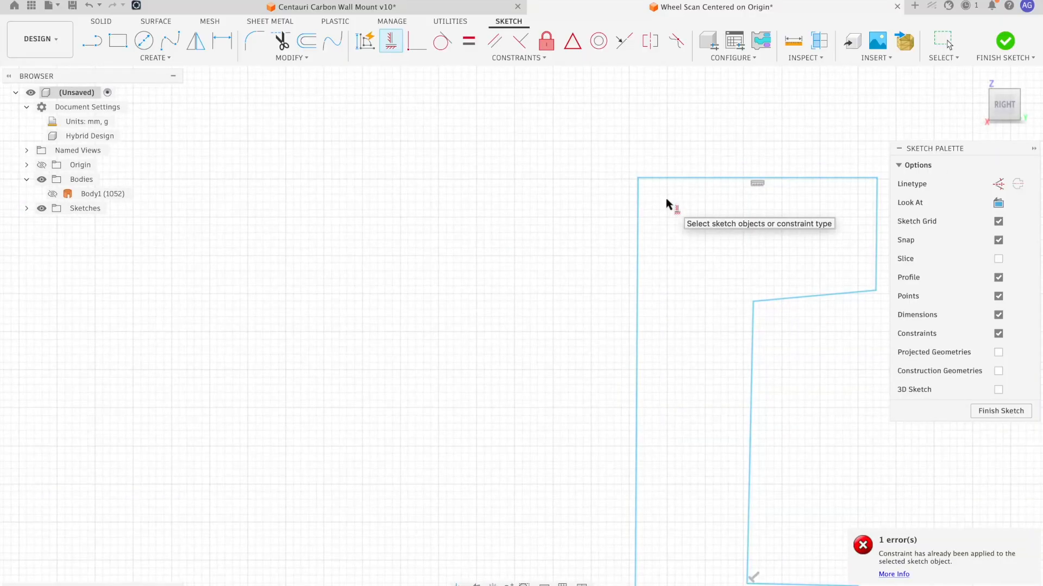
scroll(665, 180, "up", 2)
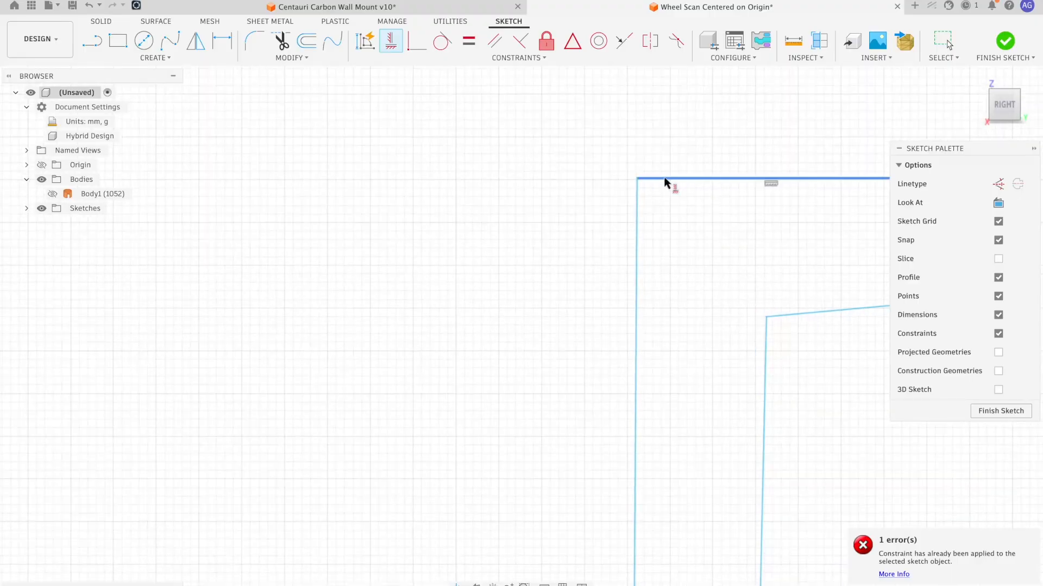
- Make the free upper end of the hub's slanted line coincident with the rim's horizontal top line
left_click(416, 47)
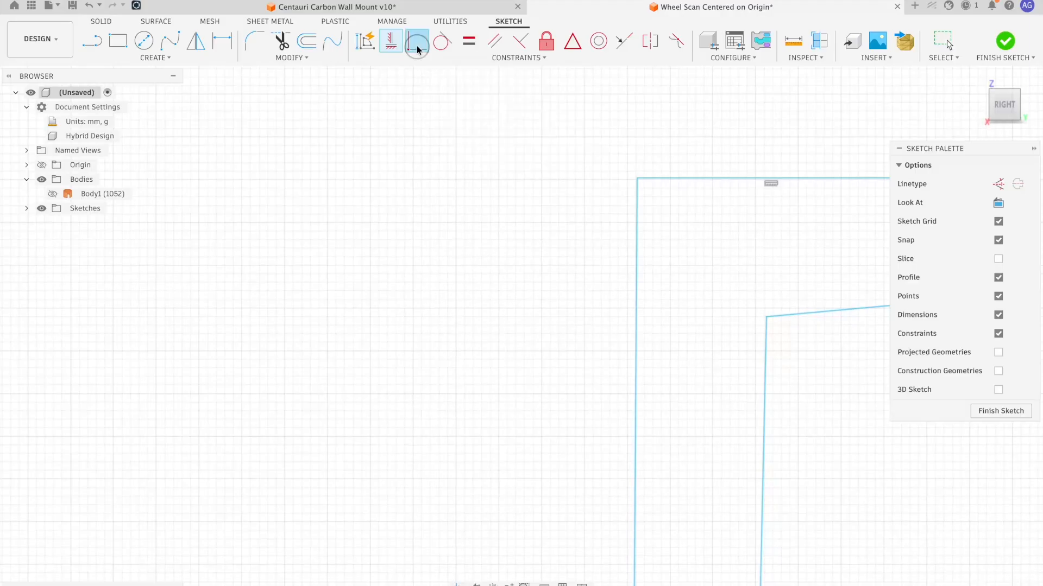
left_click(688, 178)
scroll(565, 211, "down", 2)
scroll(563, 213, "down", 3)
middle_click_drag(493, 214, 602, 201)
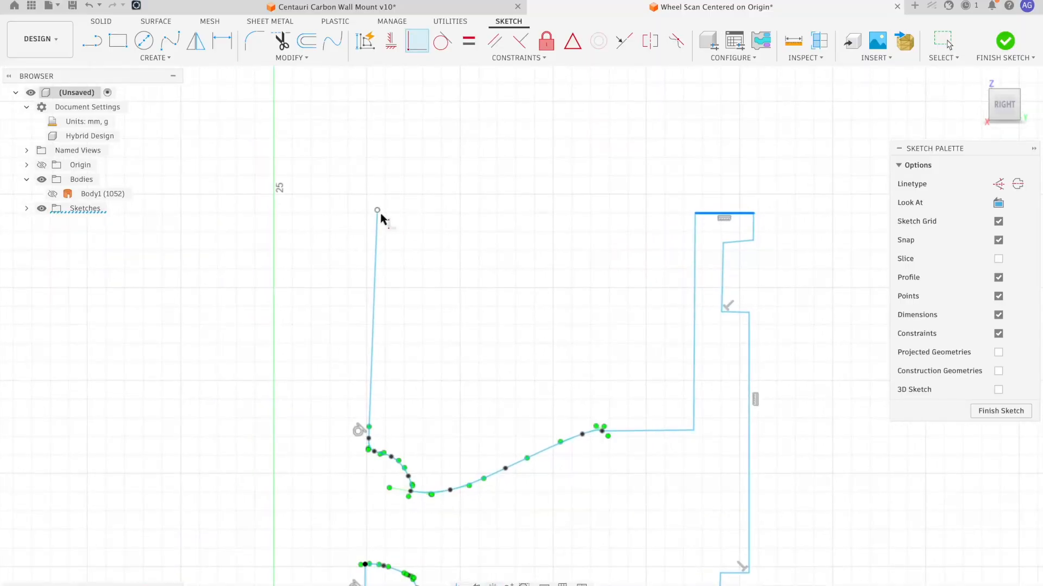
left_click(377, 212)
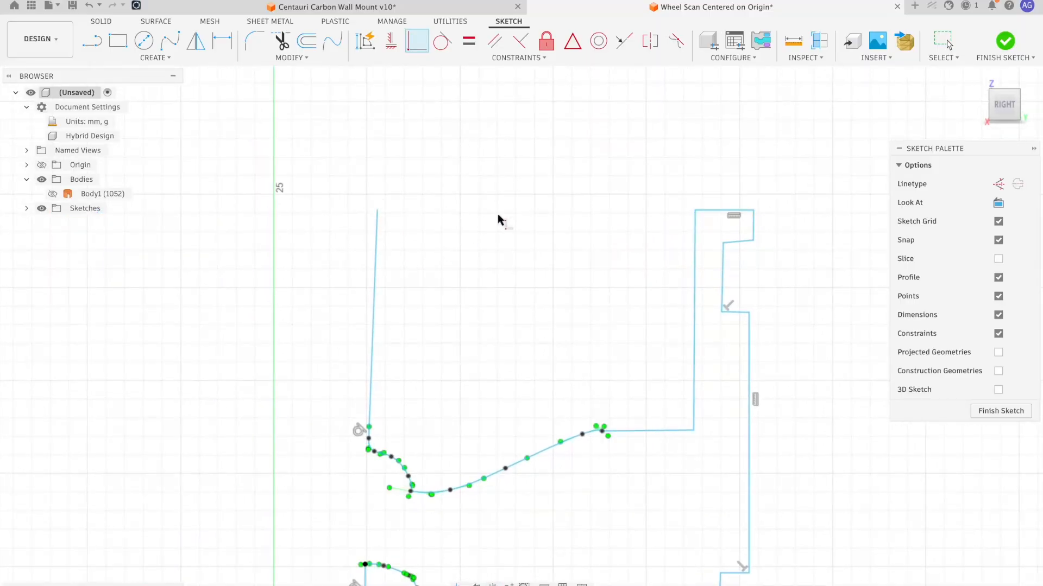
key("Escape")
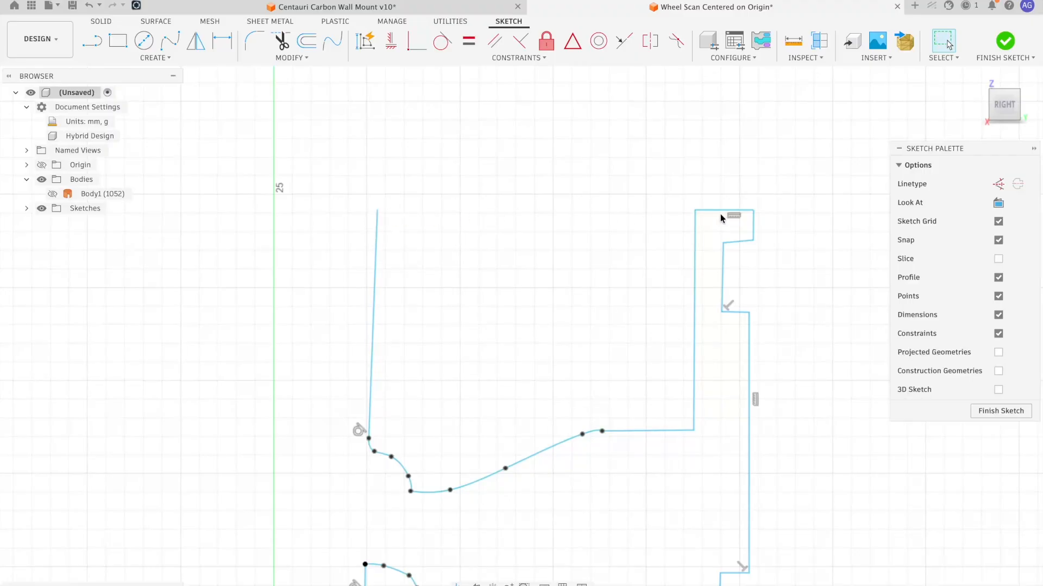
- Constrain the slanted hub line to be vertical
left_click(376, 245)
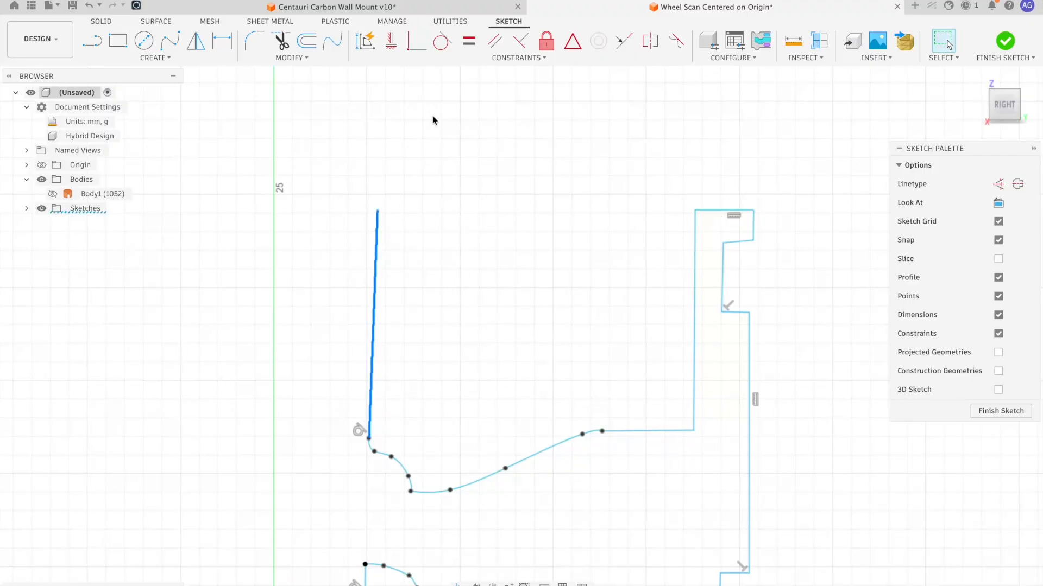
left_click(393, 43)
middle_click_drag(347, 284, 367, 228)
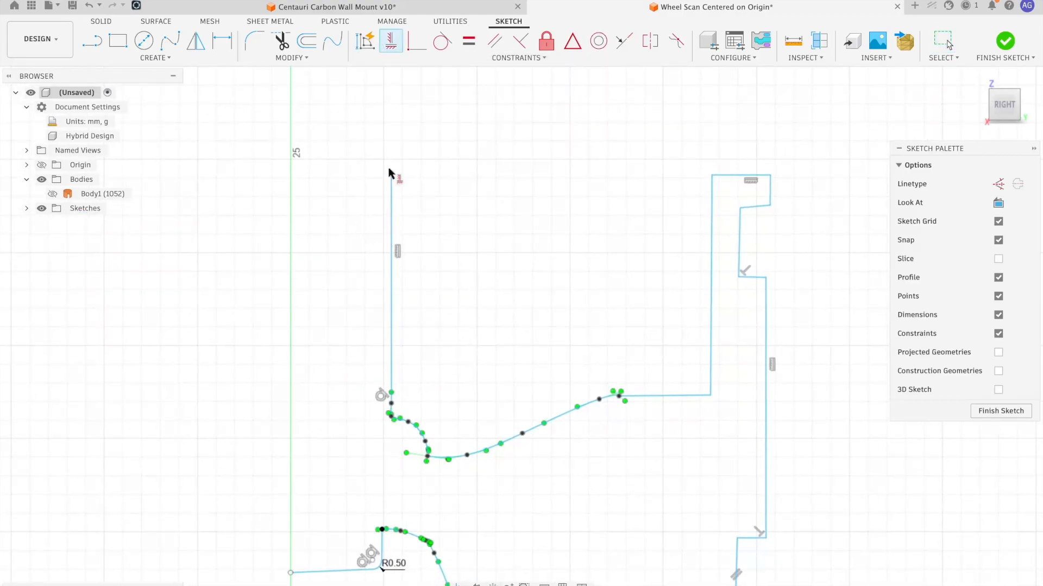
- Draw a line from the hub line's upper end to just past the vertical axis and constrain it horizontal
key("l")
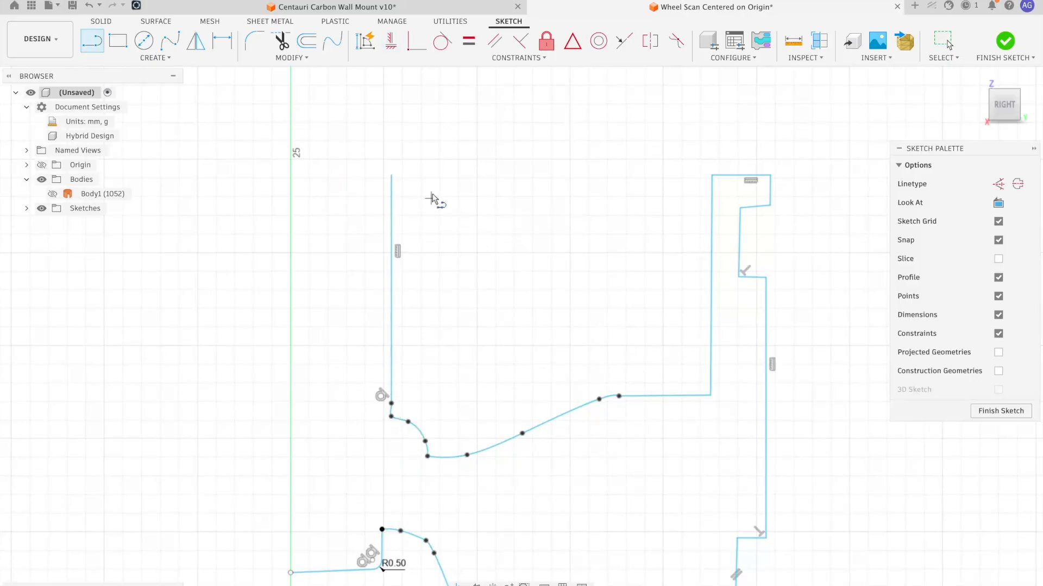
middle_click_drag(431, 207, 471, 179)
left_click(431, 167)
key("Escape")
key("l")
left_click(429, 164)
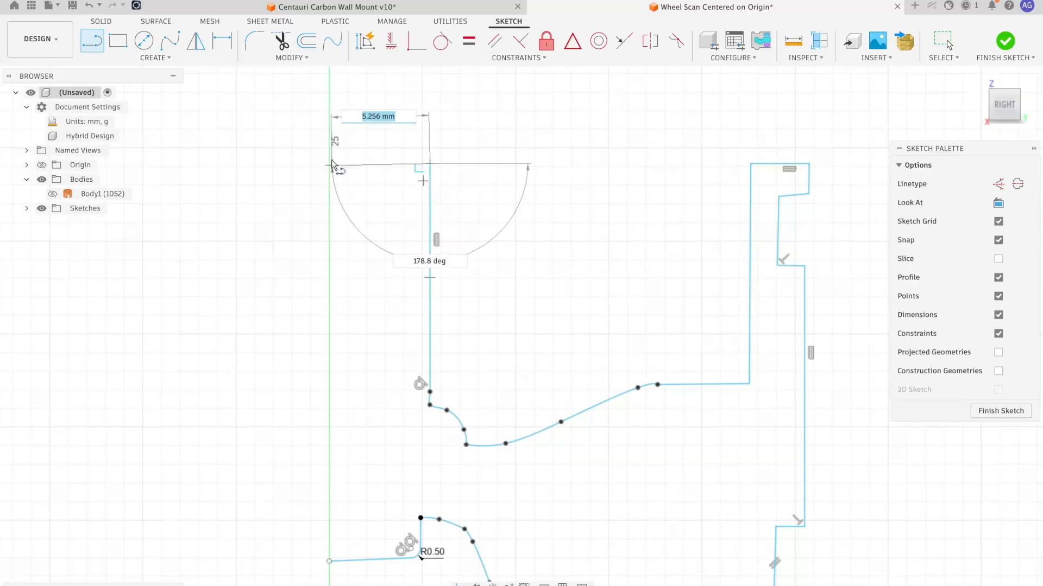
left_click(301, 156)
key("Escape")
left_click(391, 41)
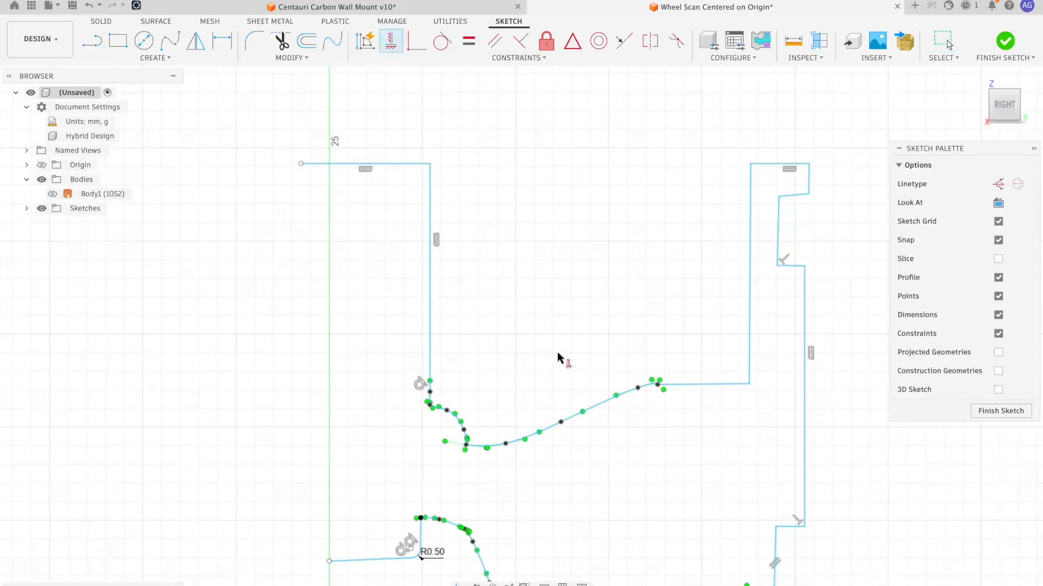
- Draw a vertical line along the vertical axis from the hub's lower open end up past the hub's top line
scroll(333, 364, "down", 5)
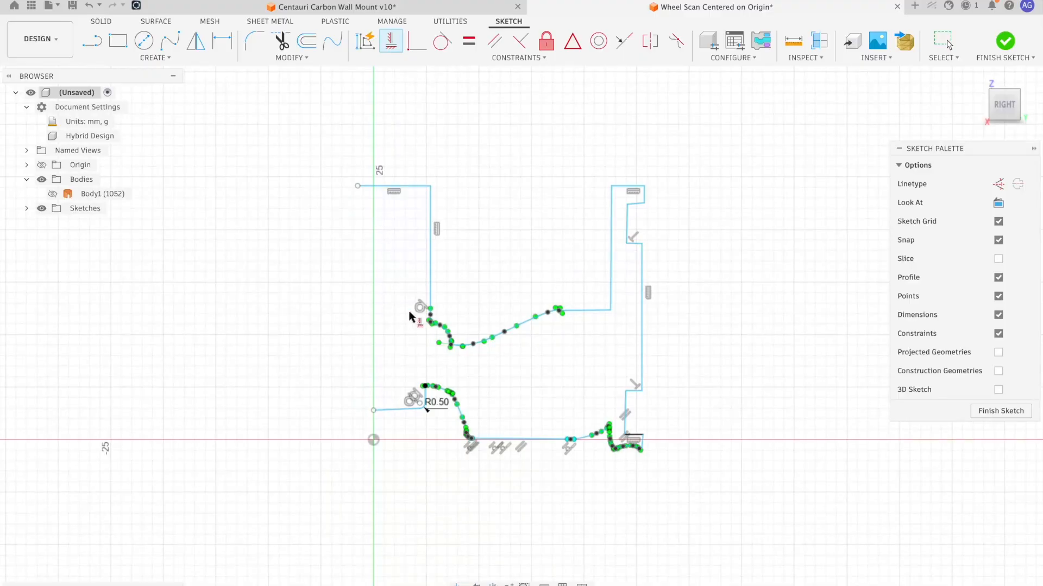
key("l")
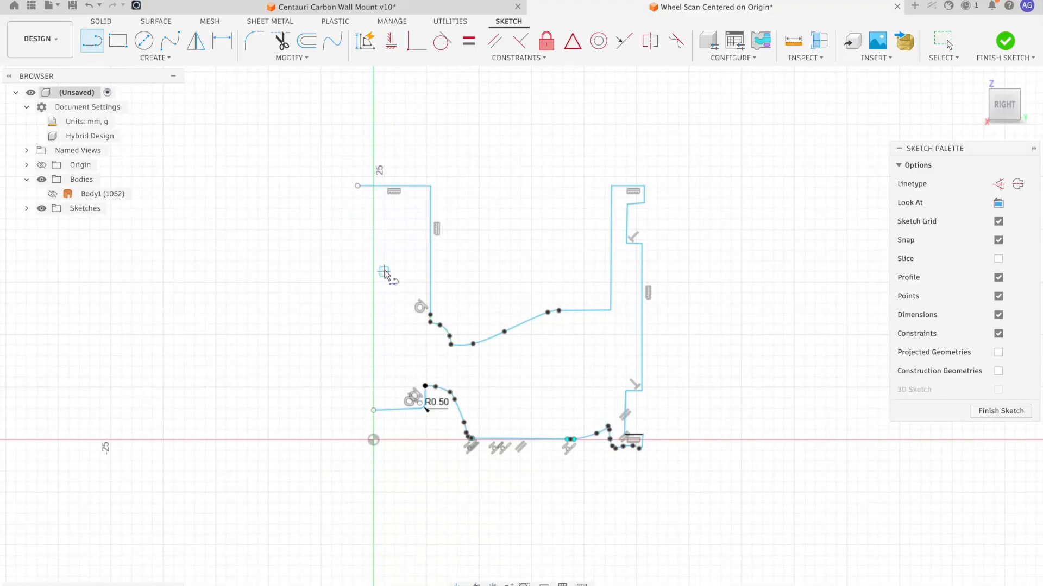
left_click(373, 411)
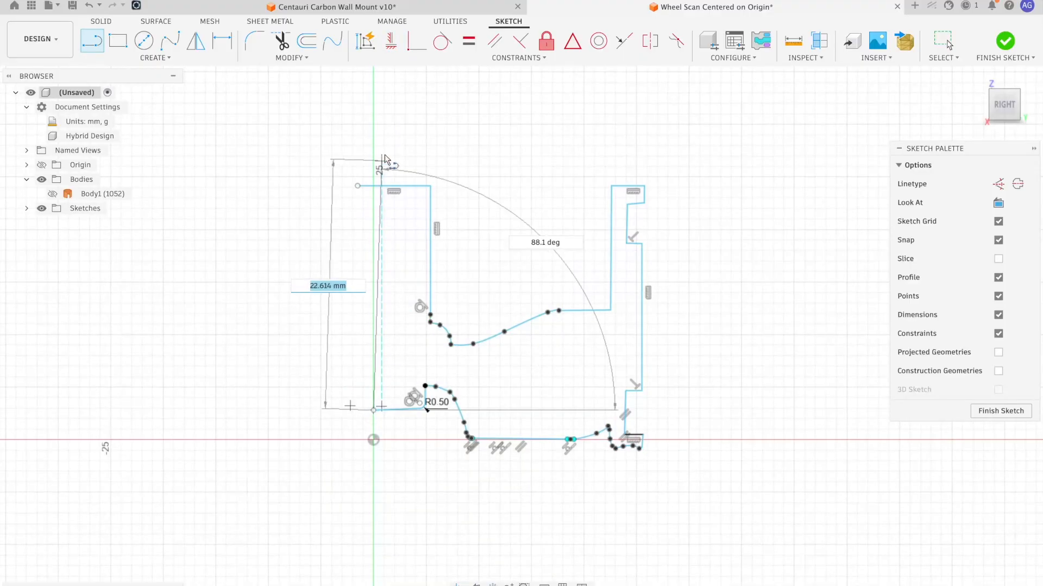
left_click(373, 124)
key("Escape")
- Trim the overhanging ends of the axis line and the hub's top line where they cross
scroll(371, 144, "up", 4)
scroll(403, 230, "up", 4)
middle_click_drag(422, 205, 457, 300)
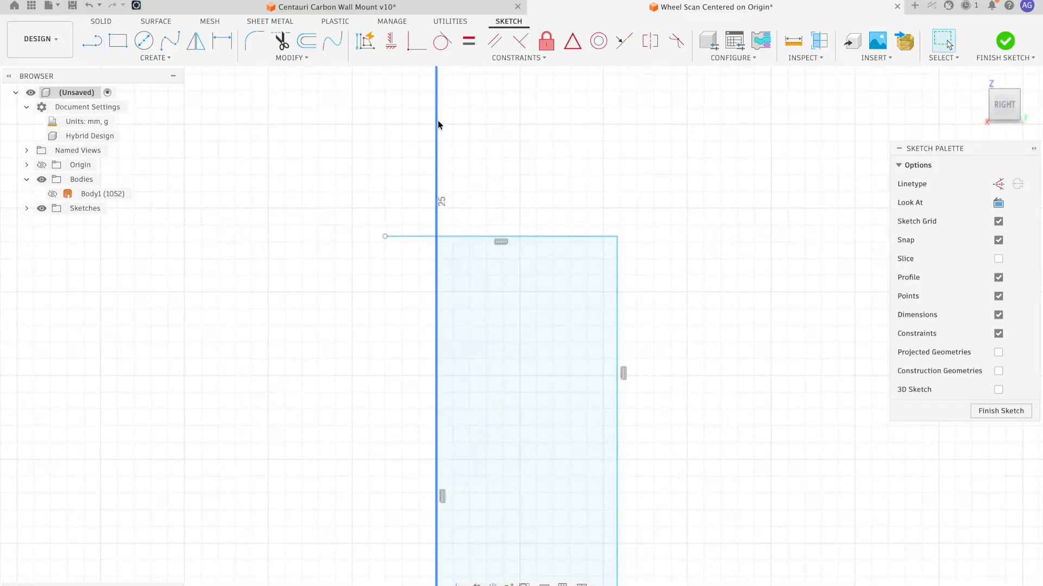
left_click(280, 43)
left_click(401, 238)
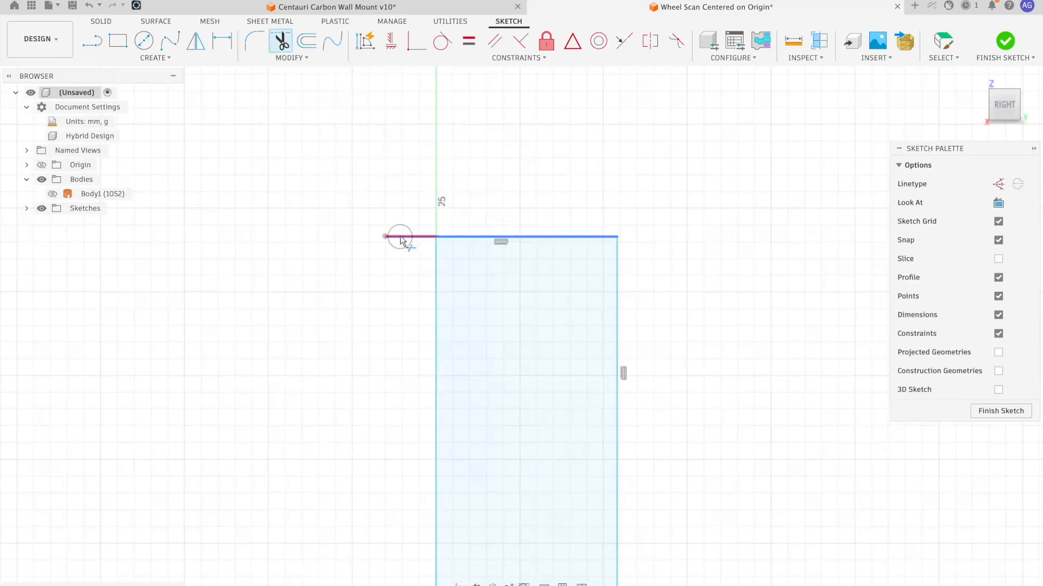
scroll(439, 295, "down", 8)
middle_click_drag(451, 296, 444, 163)
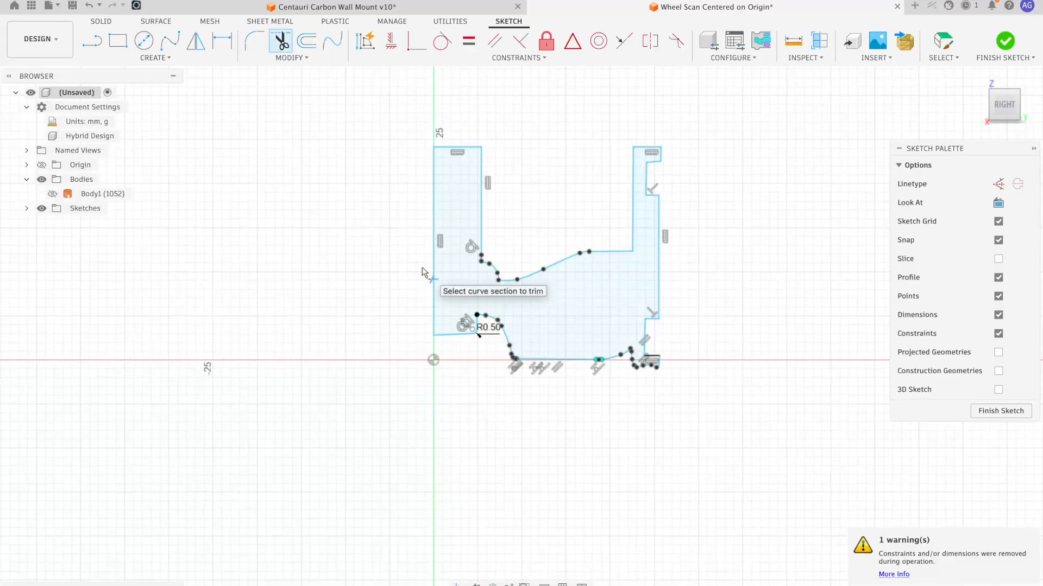
- Constrain the slightly sloped line at the hub's lower end to be horizontal
scroll(478, 325, "up", 5)
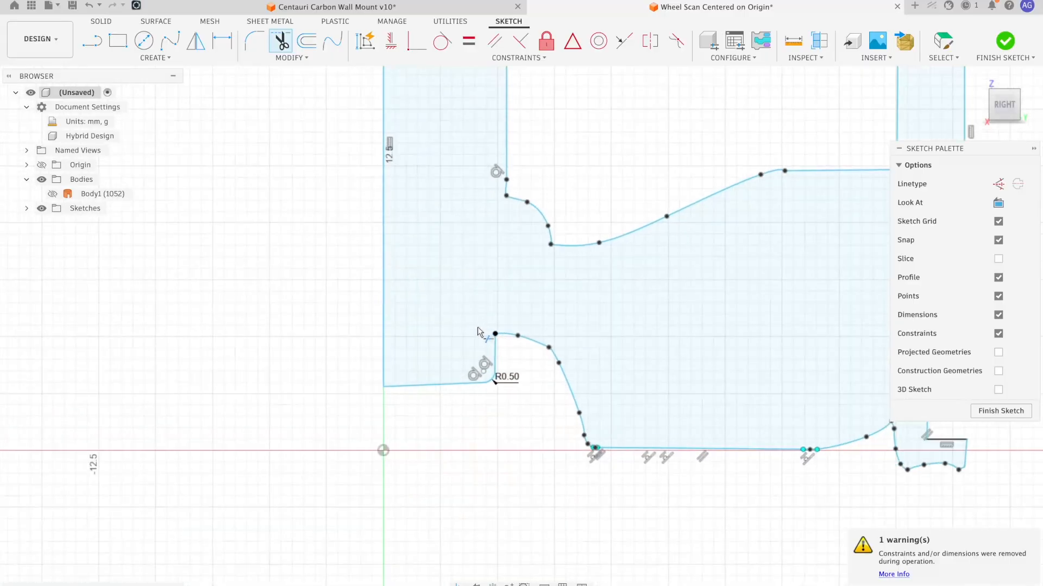
middle_click_drag(426, 306, 412, 280)
key("Escape")
double_click(374, 319)
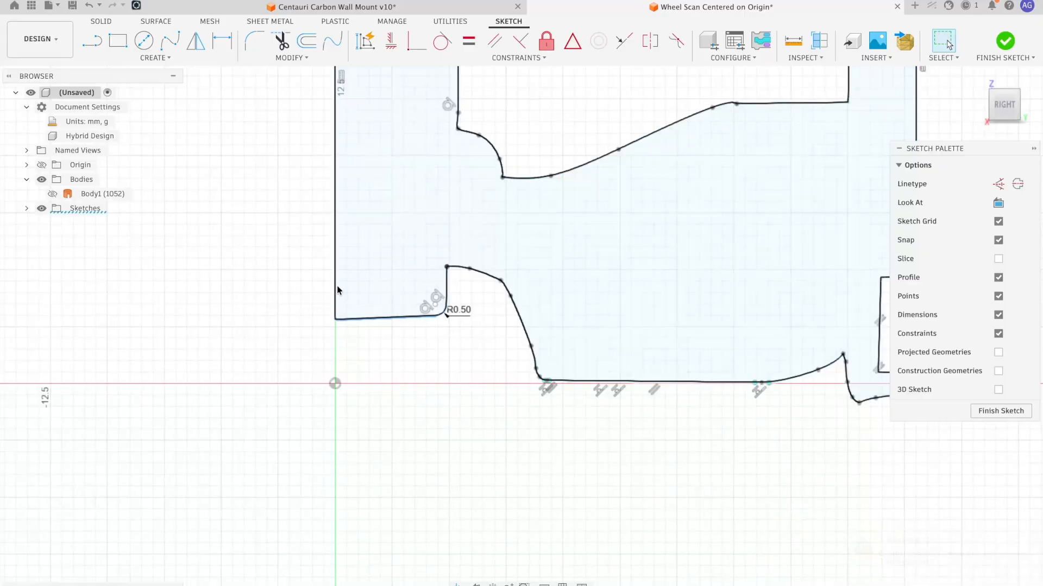
left_click(390, 41)
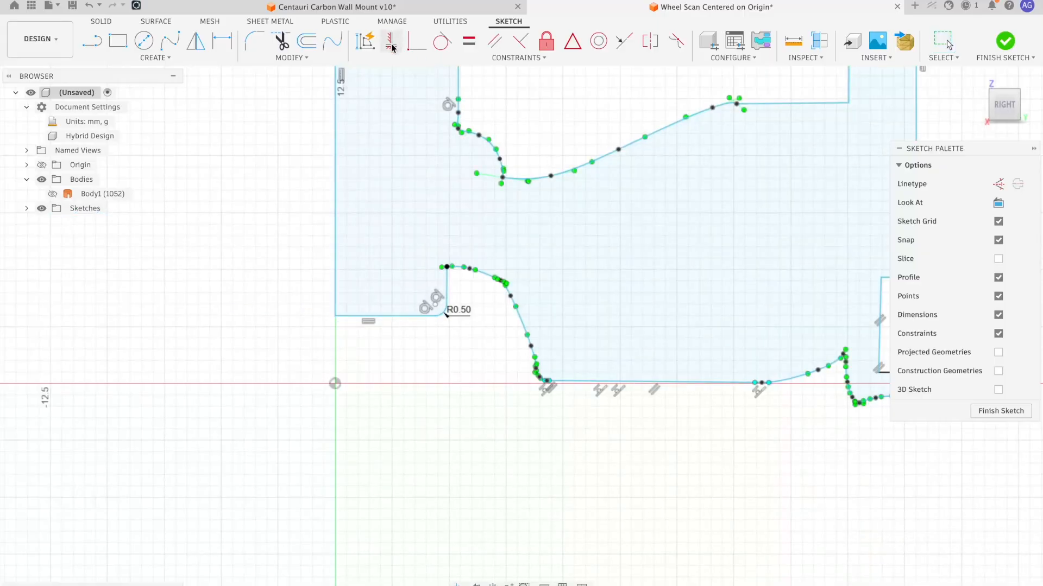
scroll(484, 375, "up", 2)
- Inspect the closed wheel profile, checking the rim, the hub and the vertical centre line
scroll(489, 383, "down", 6)
middle_click_drag(563, 425, 462, 364)
mouse_move(536, 408)
middle_mouse_down("shift")
mouse_move(537, 377)
mouse_move(535, 421)
middle_mouse_up("shift")
scroll(561, 294, "up", 5)
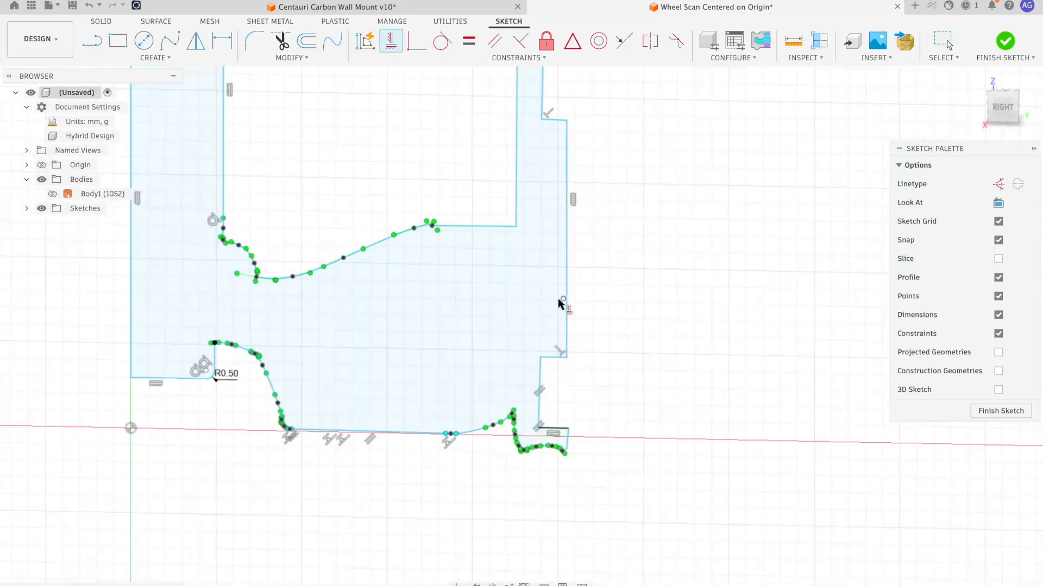
key("Escape")
mouse_move(558, 273)
middle_mouse_down()
mouse_move(533, 265)
mouse_move(537, 217)
mouse_move(544, 244)
mouse_move(532, 222)
mouse_move(529, 280)
middle_mouse_up()
scroll(532, 222, "down", 5)
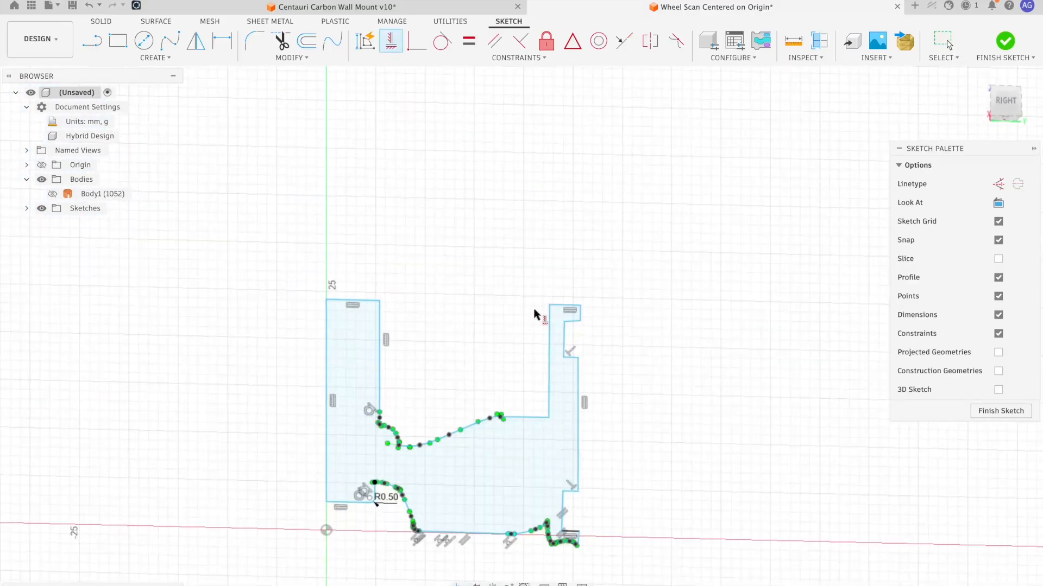
key("Escape")
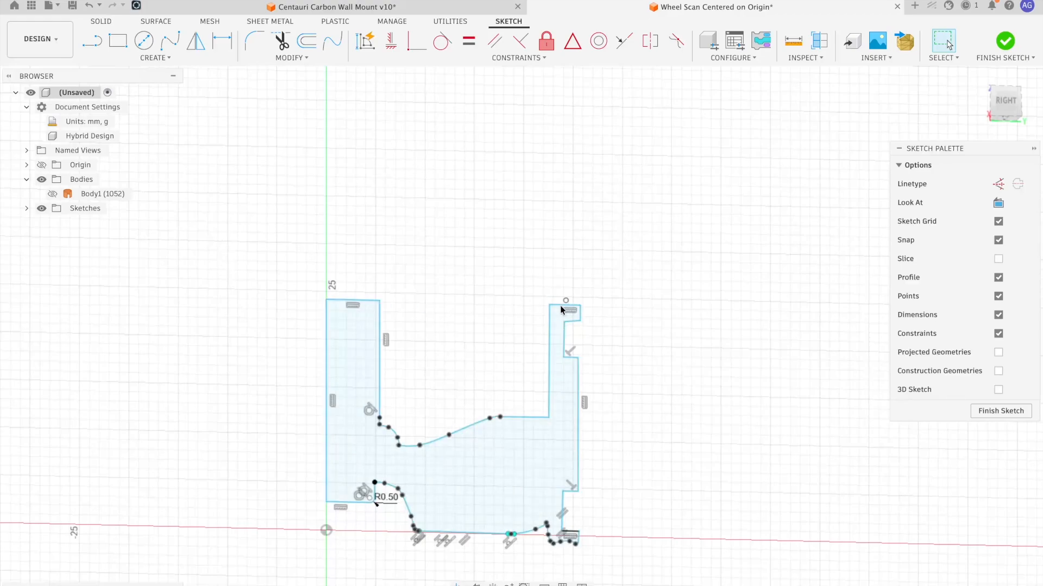
middle_click_drag(528, 301, 531, 322, "shift")
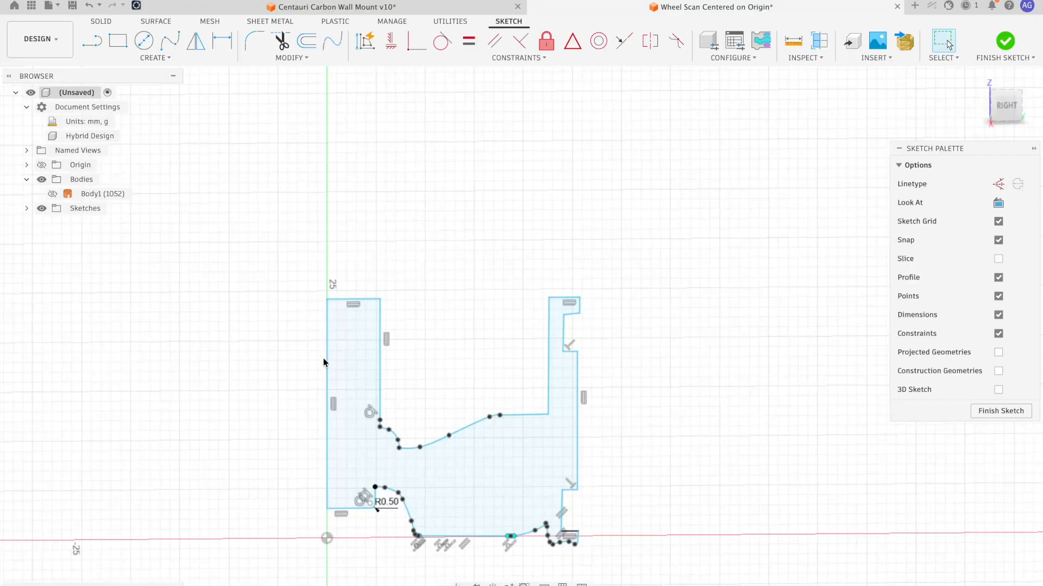
key("Escape")
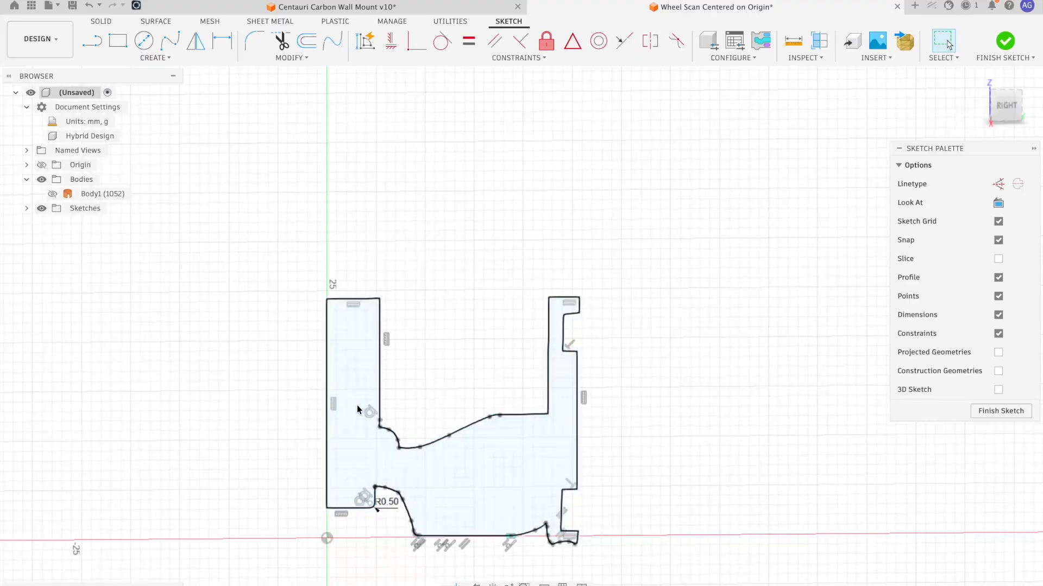
- Finish the sketch and set up a 360° revolve of the profile around the hub's vertical centre line as a new body
scroll(357, 406, "down", 3)
middle_click_drag(357, 406, 403, 336)
mouse_move(402, 335)
middle_mouse_down("shift")
mouse_move(415, 374)
mouse_move(413, 358)
mouse_move(478, 358)
mouse_move(504, 336)
middle_mouse_up("shift")
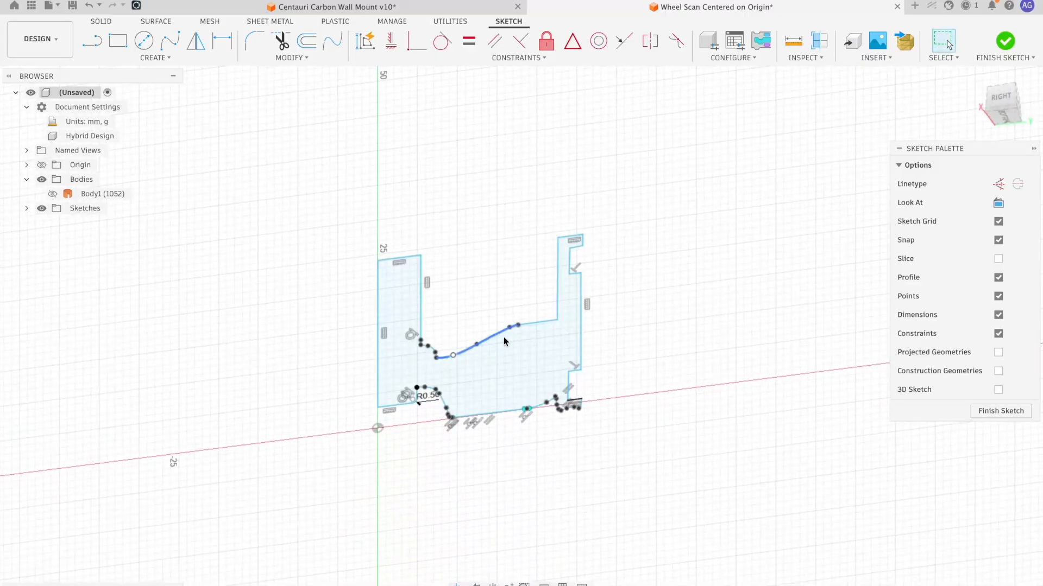
left_click(1006, 41)
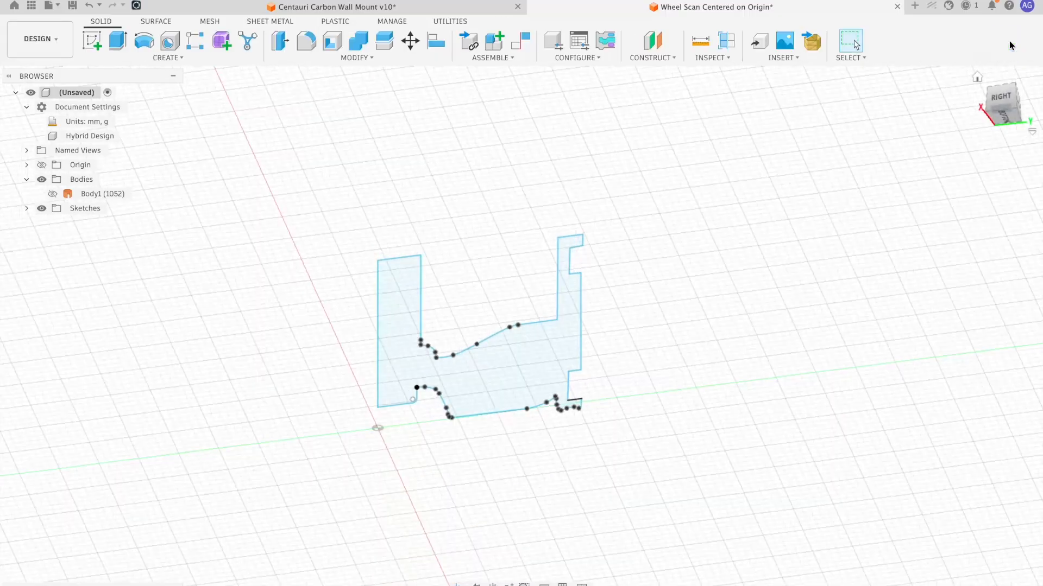
left_click(145, 41)
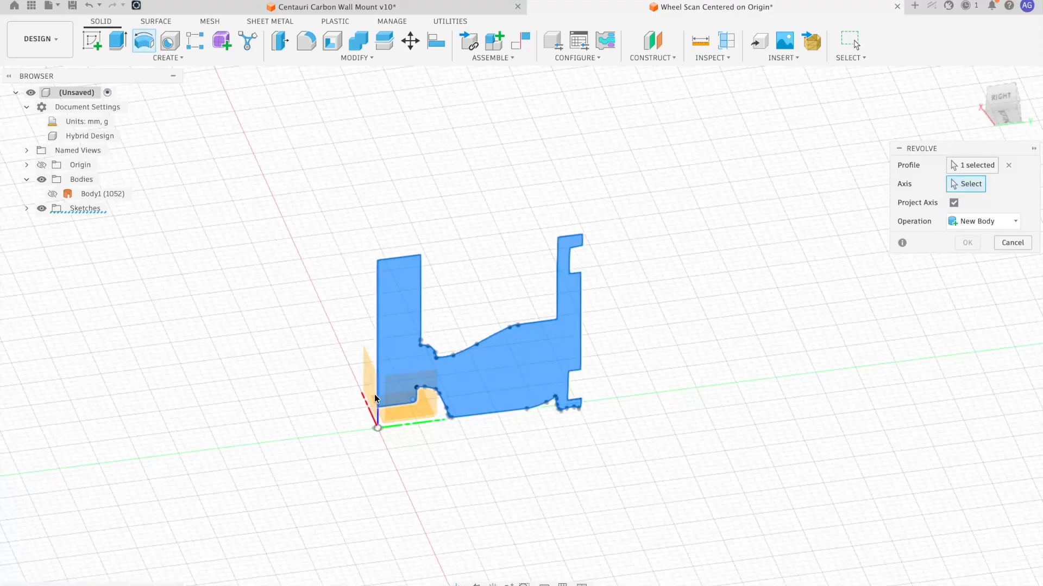
left_click(379, 328)
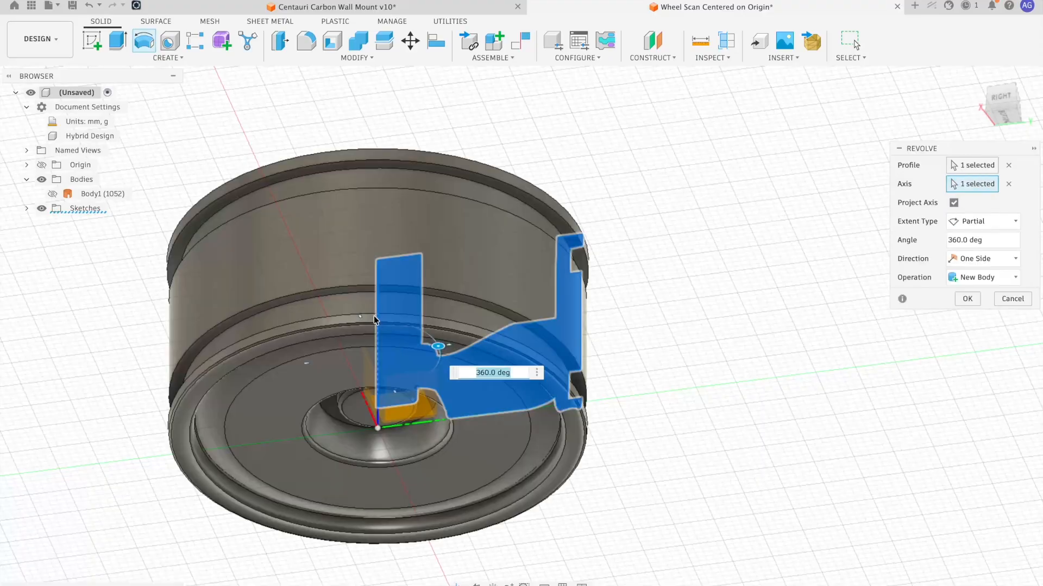
- Examine the revolve preview of the wheel from the side and from underneath
middle_click_drag(313, 385, 330, 437, "shift")
scroll(324, 353, "down", 1)
scroll(378, 255, "up", 2)
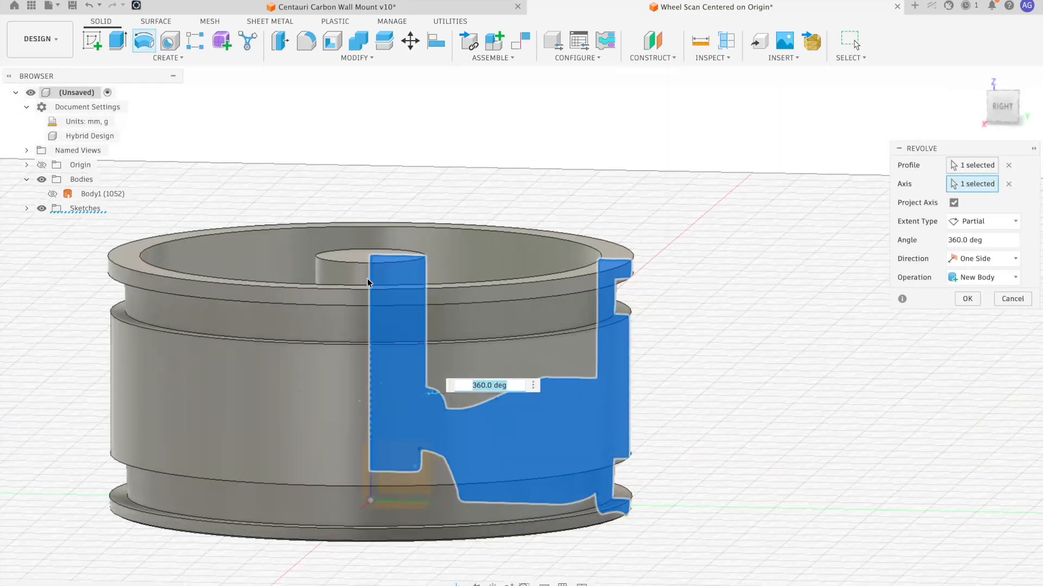
scroll(416, 305, "down", 5)
middle_click_drag(411, 331, 419, 213, "shift")
scroll(370, 339, "up", 3)
middle_click_drag(370, 340, 433, 142, "shift")
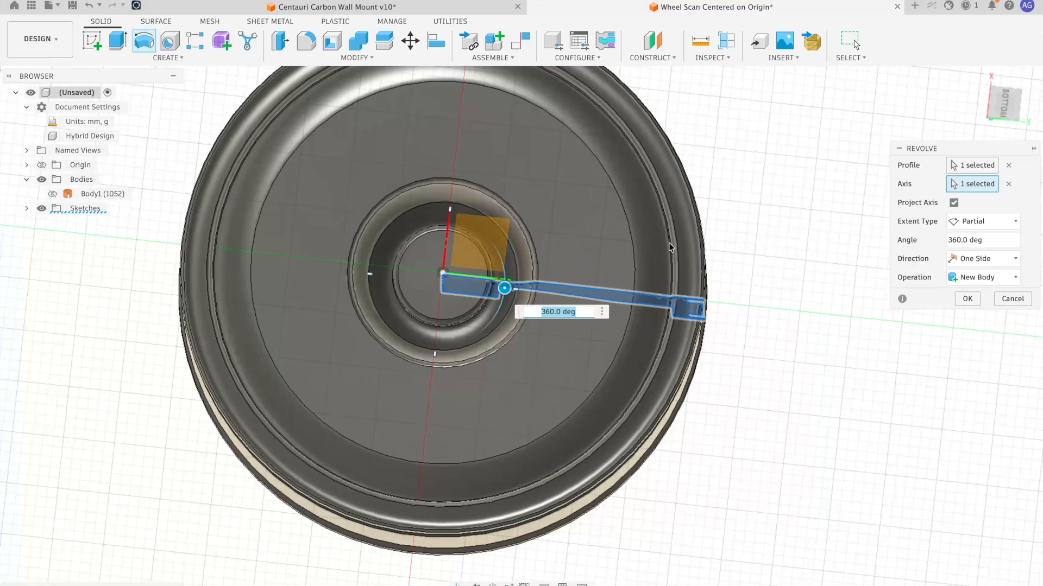
scroll(601, 194, "down", 3)
middle_click_drag(601, 194, 886, 284, "shift")
- Accept the 360° revolve to create the solid wheel body, and clear the selection
left_click(966, 300)
middle_click_drag(774, 298, 668, 235, "shift")
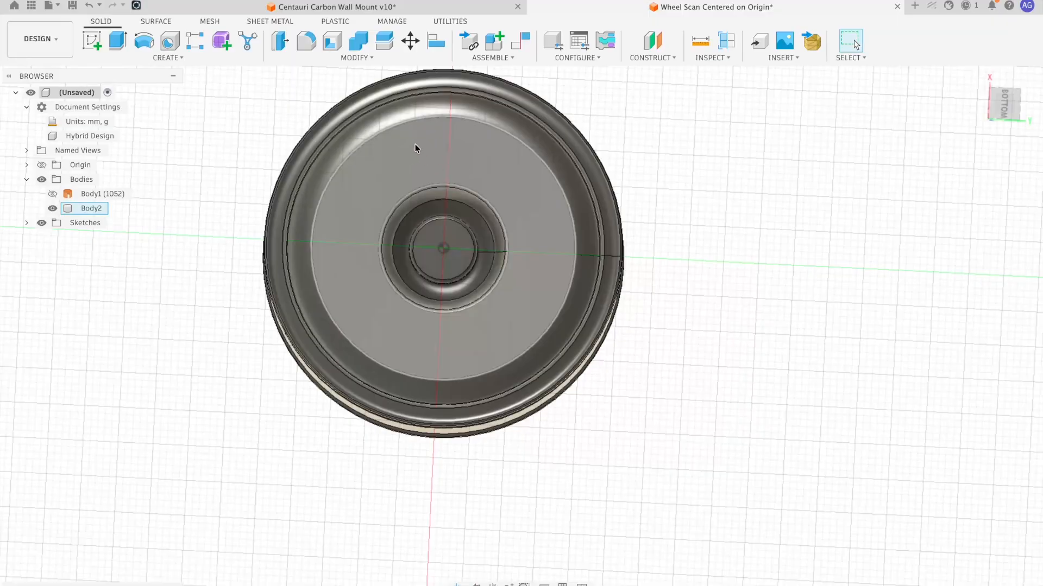
left_click(162, 247)
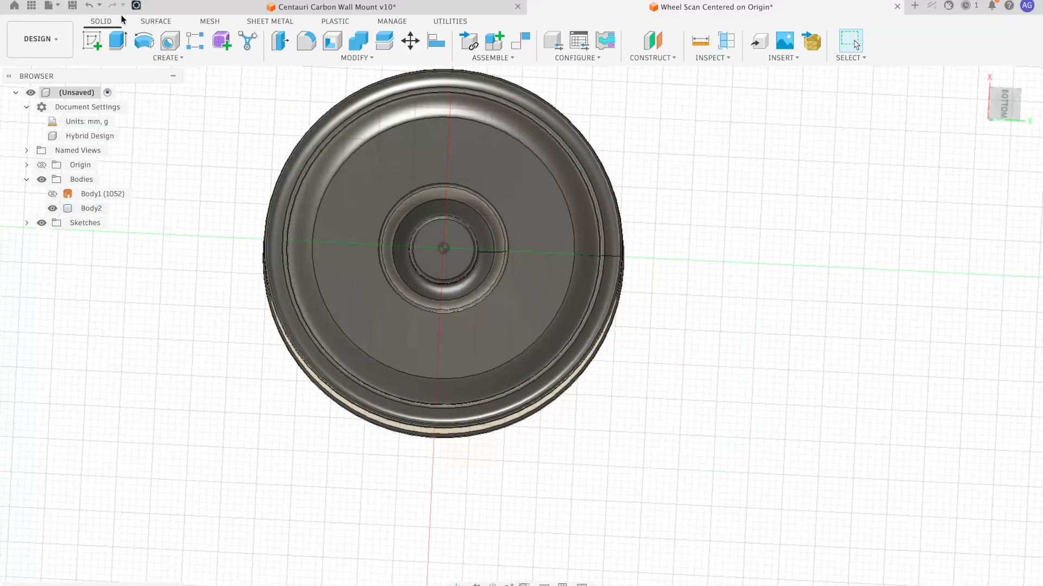
- Start a new sketch on the horizontal origin plane at the wheel's centre and show the scanned mesh body
left_click(92, 40)
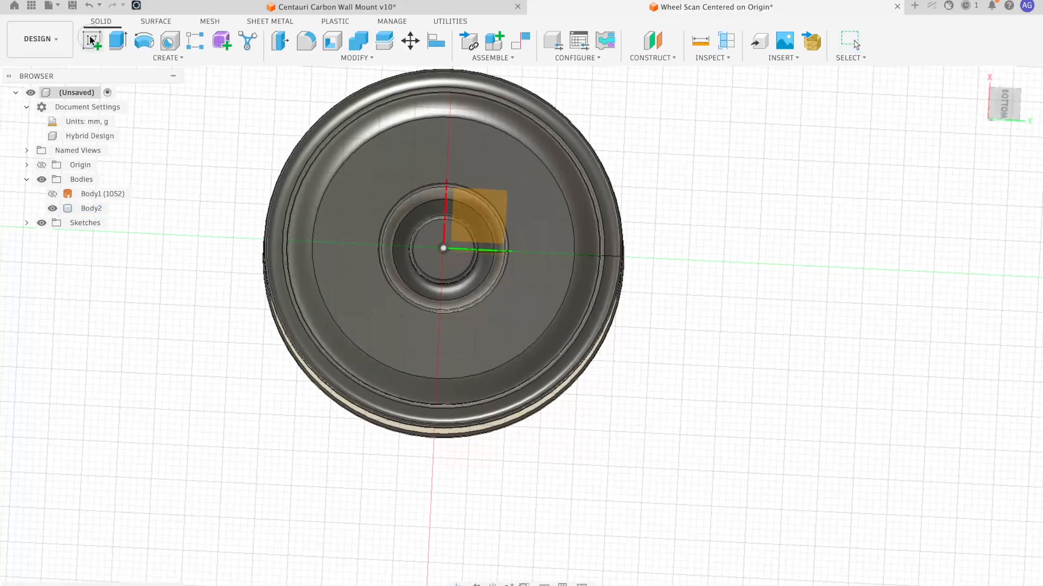
left_click(481, 216)
scroll(389, 296, "up", 3)
scroll(446, 283, "down", 4)
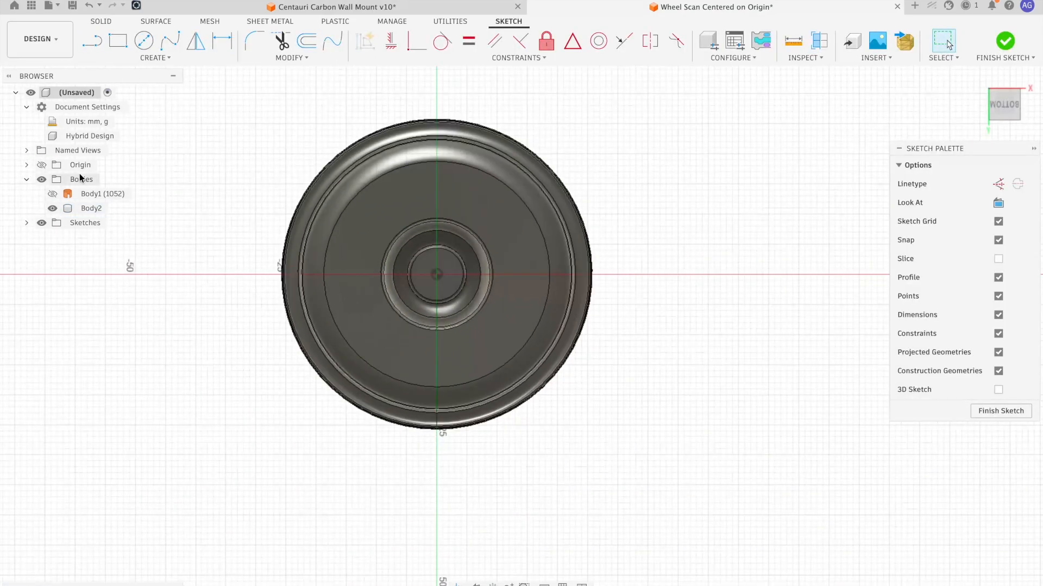
left_click(51, 195)
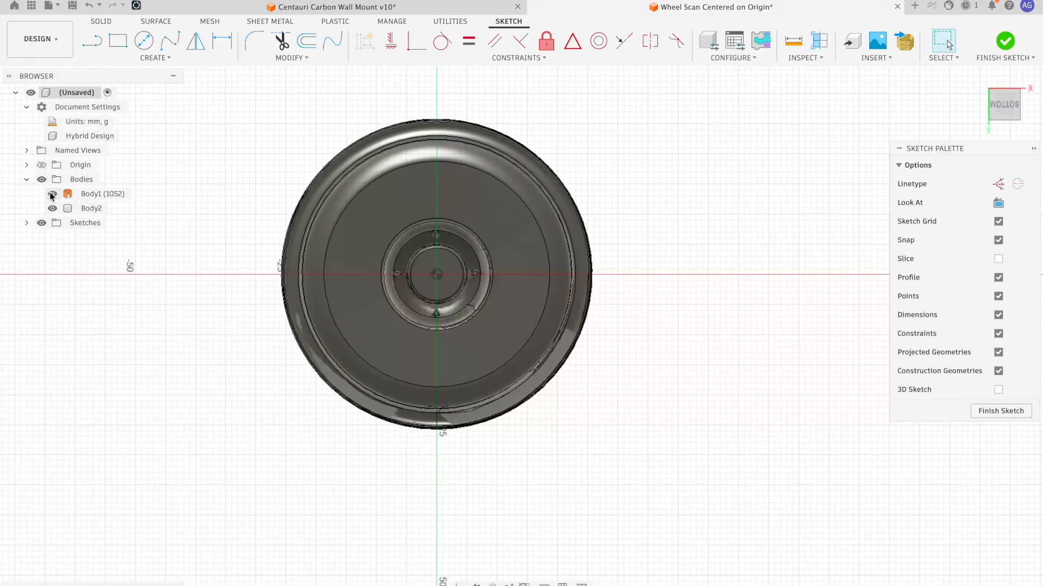
left_click(53, 194)
left_click(53, 194)
middle_click_drag(174, 179, 129, 195, "shift")
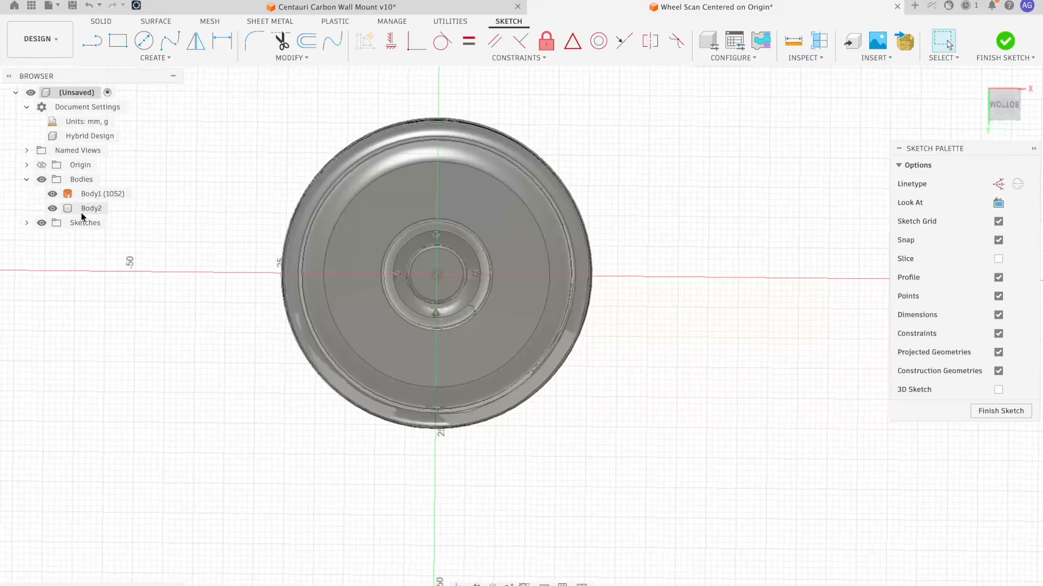
- Set the revolved wheel body's opacity to 40% and examine the scan's spokes and openings from below
right_click(90, 212)
mouse_move(154, 495)
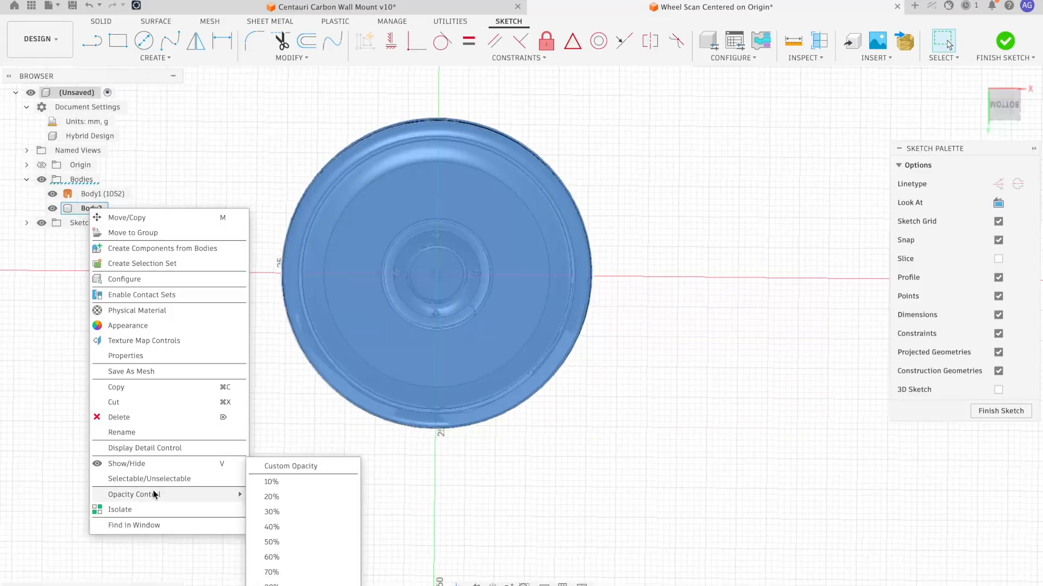
left_click(278, 528)
scroll(434, 217, "up", 3)
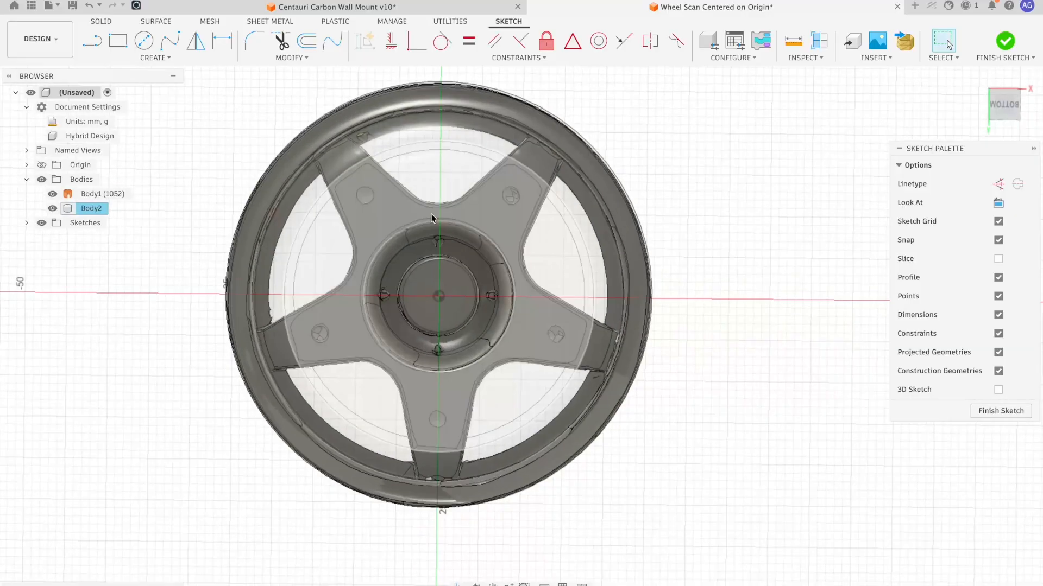
middle_click_drag(577, 405, 714, 368, "shift")
middle_click_drag(497, 132, 486, 228)
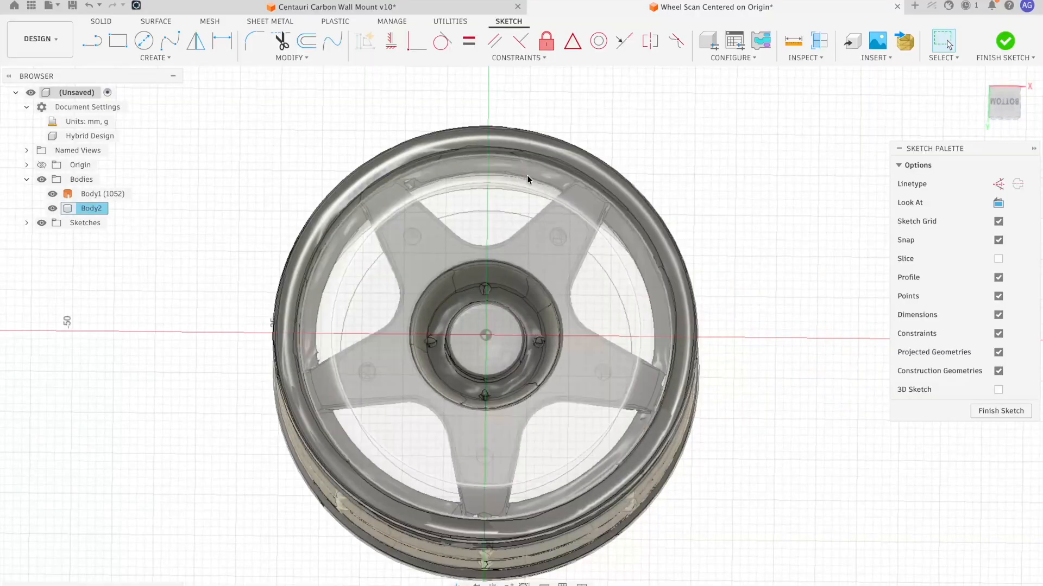
scroll(597, 208, "up", 3)
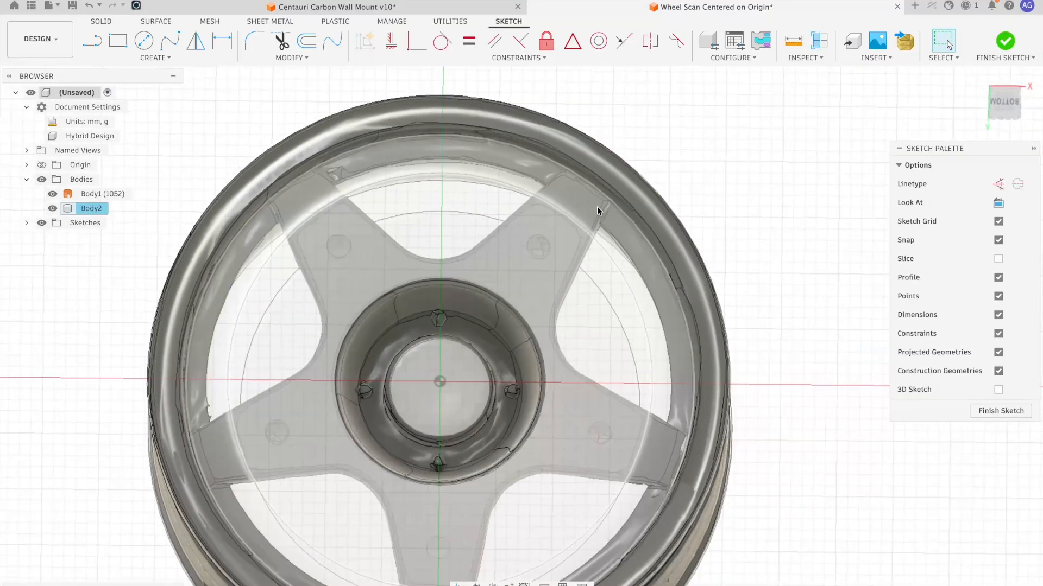
middle_click_drag(590, 135, 633, 143)
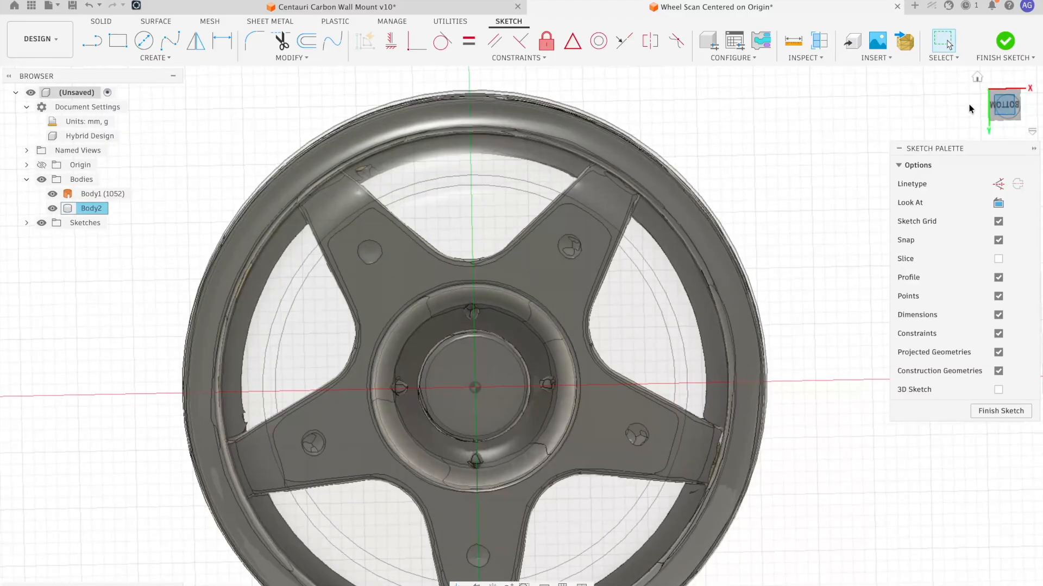
scroll(321, 123, "up", 2)
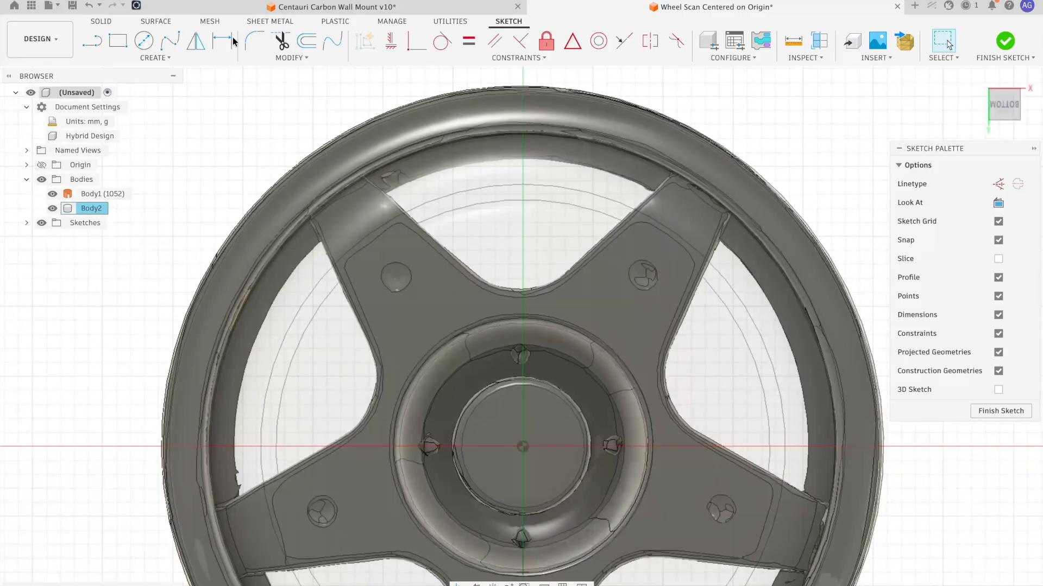
left_click(170, 41)
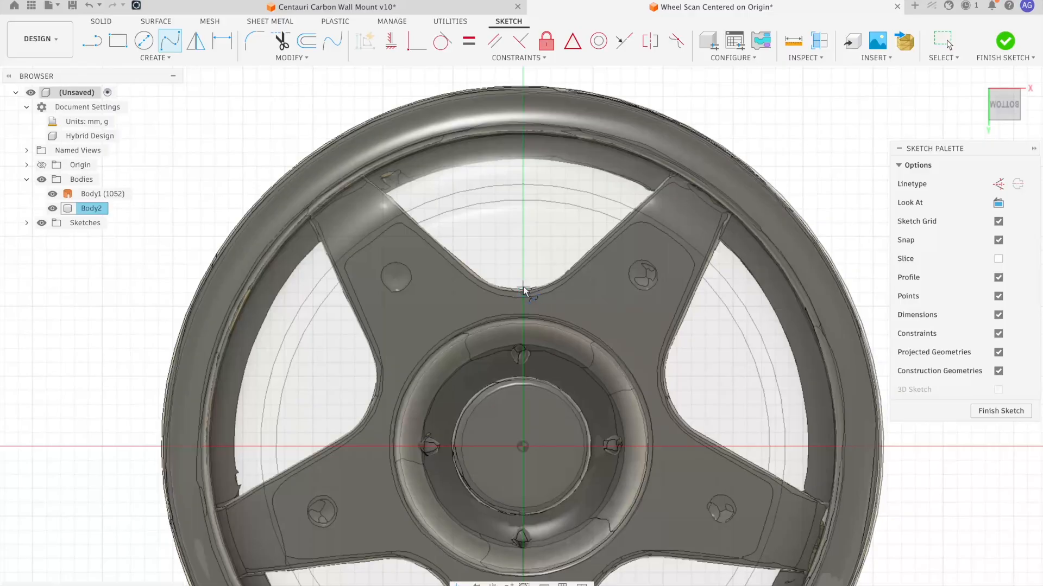
left_click(522, 287)
left_click(499, 284)
left_click(463, 258)
scroll(391, 193, "up", 4)
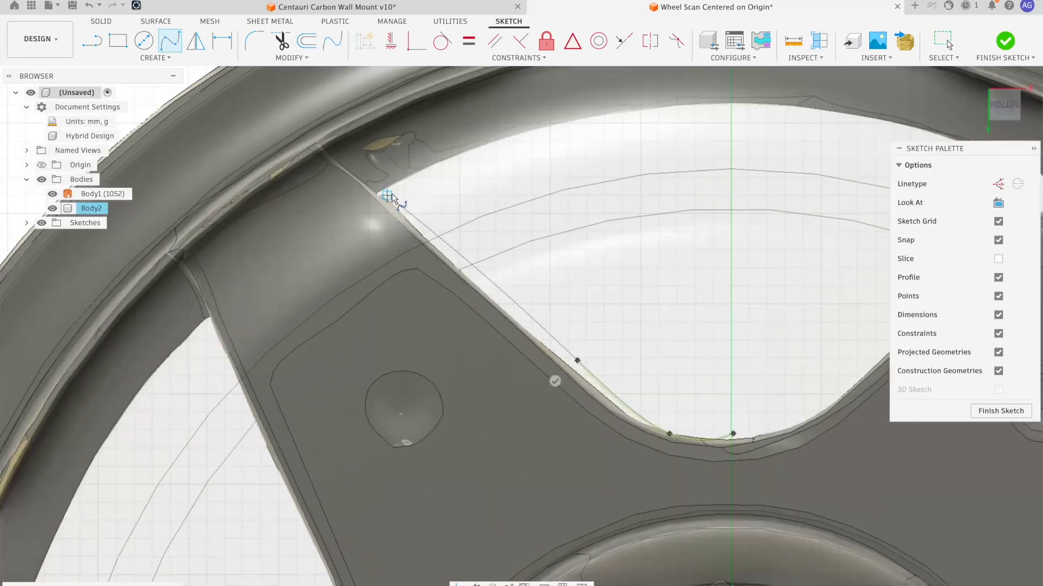
left_click(387, 194)
key("Escape")
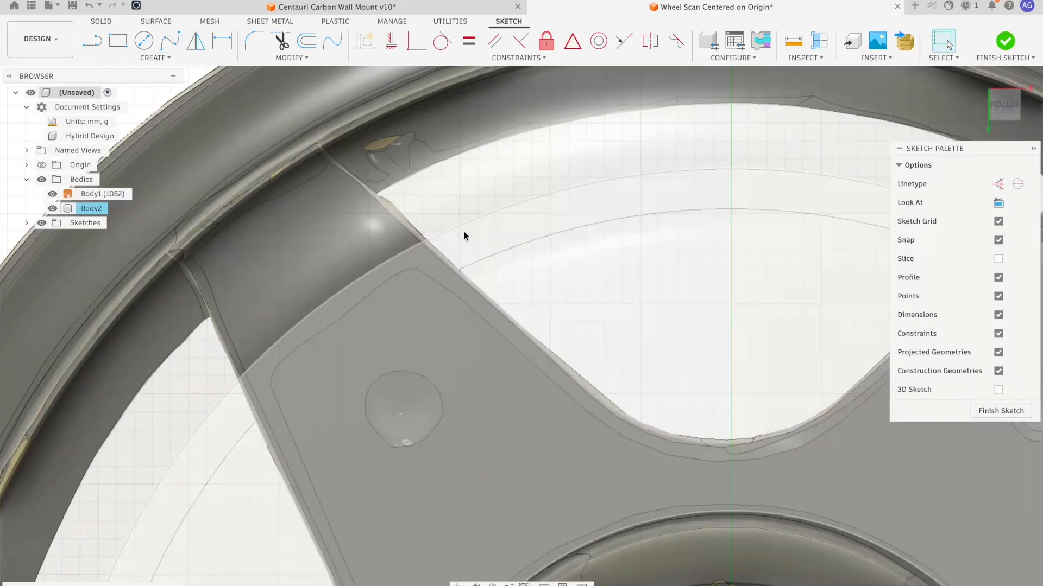
- Draw a four-point fit point spline from the vertical axis along one spoke's edge to the rim, tracing half of the upper opening
left_click(172, 44)
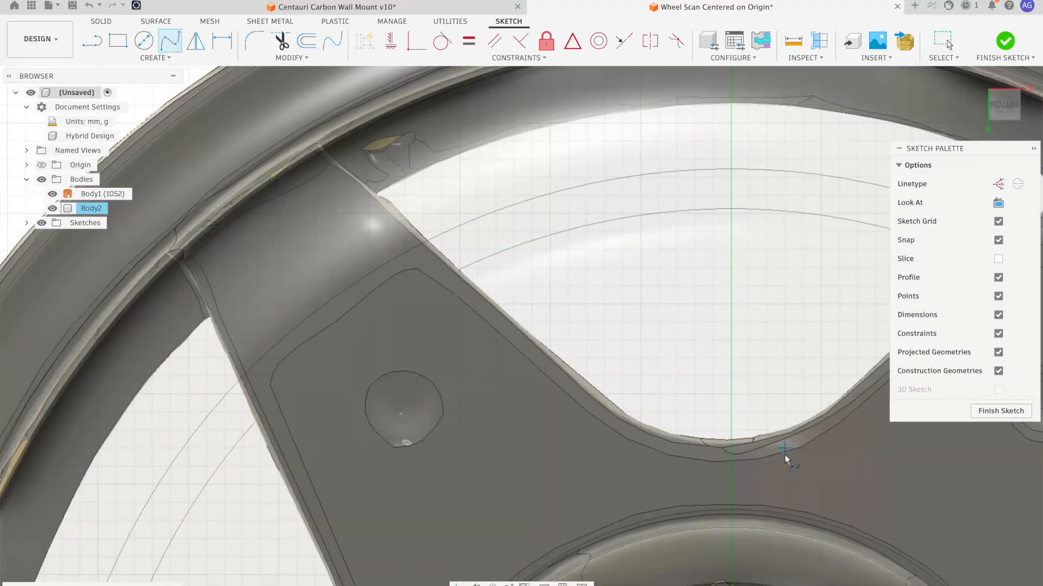
scroll(732, 439, "up", 3)
left_click(730, 434)
left_click(615, 411)
left_click(491, 326)
scroll(473, 302, "down", 4)
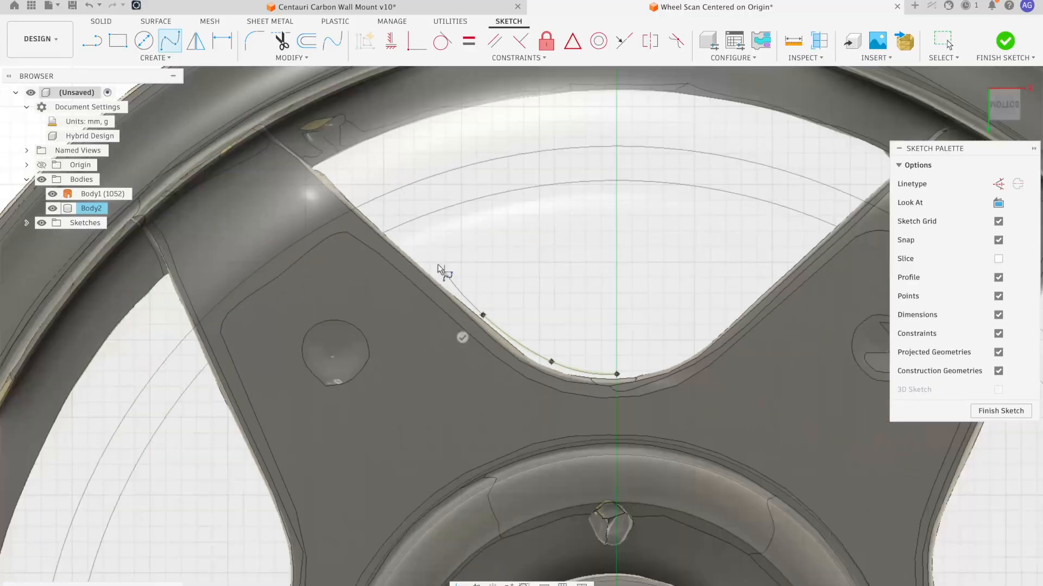
double_click(316, 162)
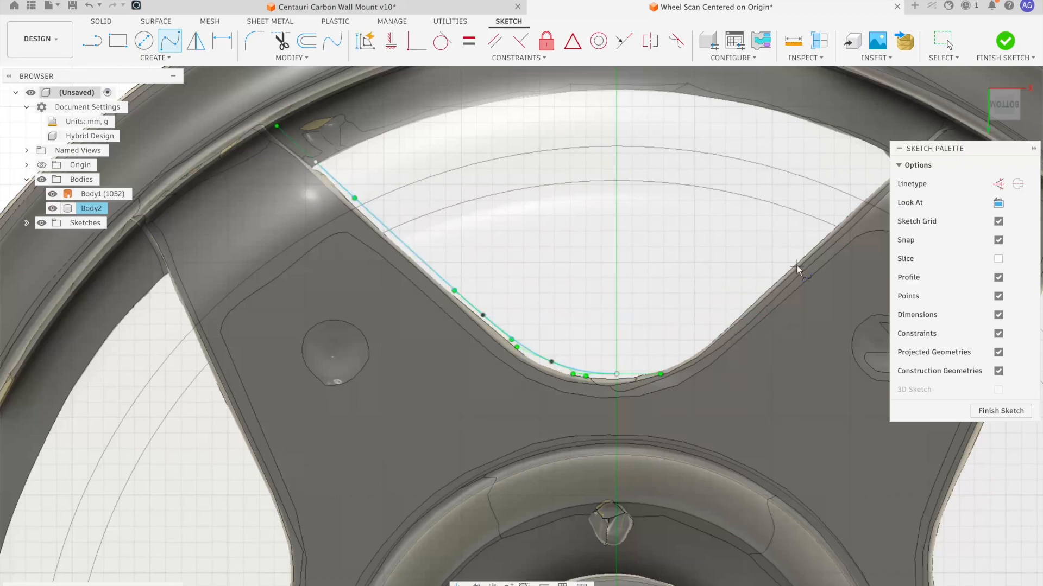
- Hide the scanned mesh and project the rim's inner cylindrical face into the sketch with the projection link on
left_click(53, 195)
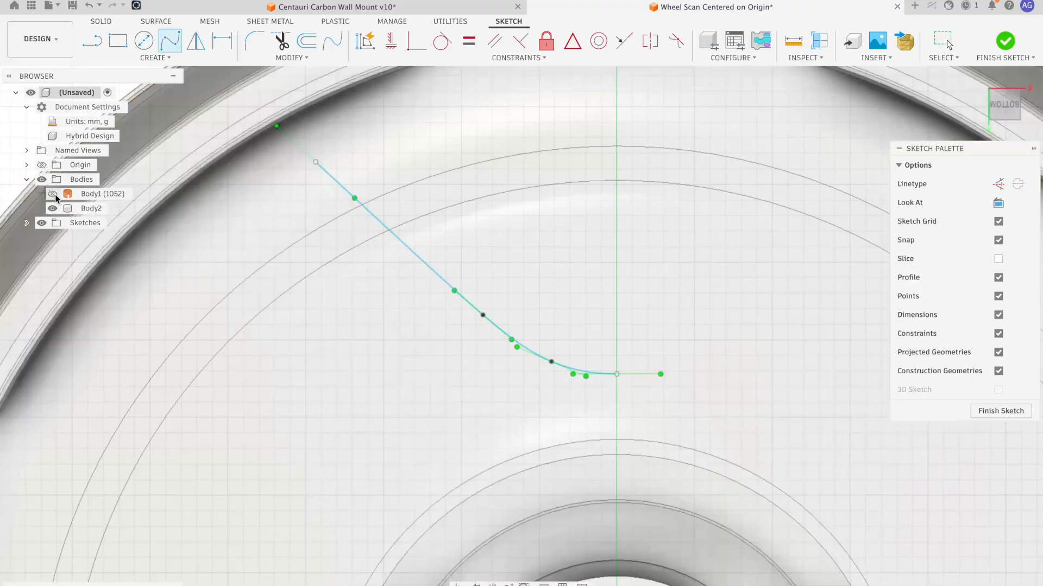
scroll(167, 223, "down", 3)
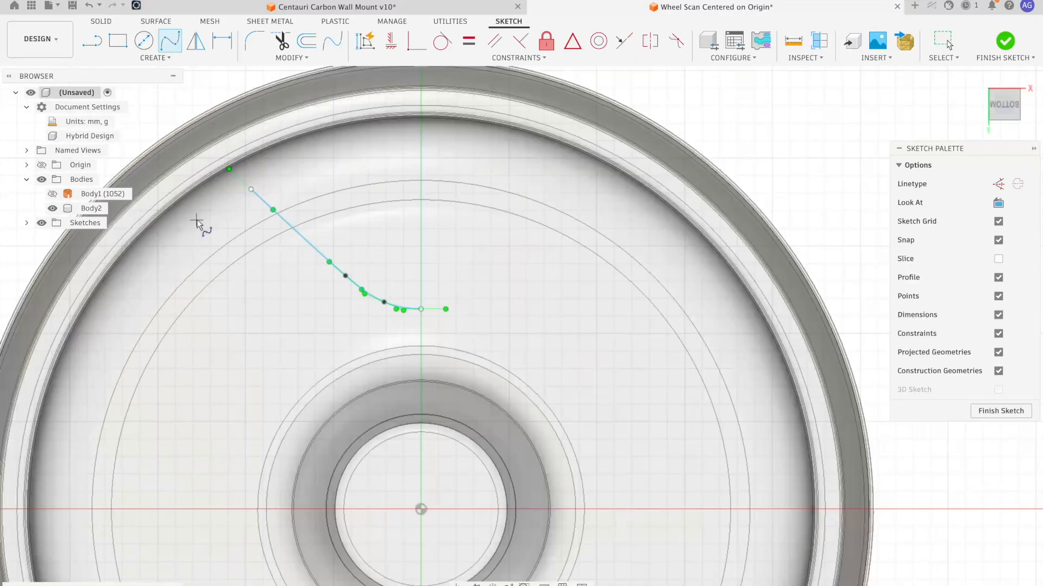
left_click(184, 57)
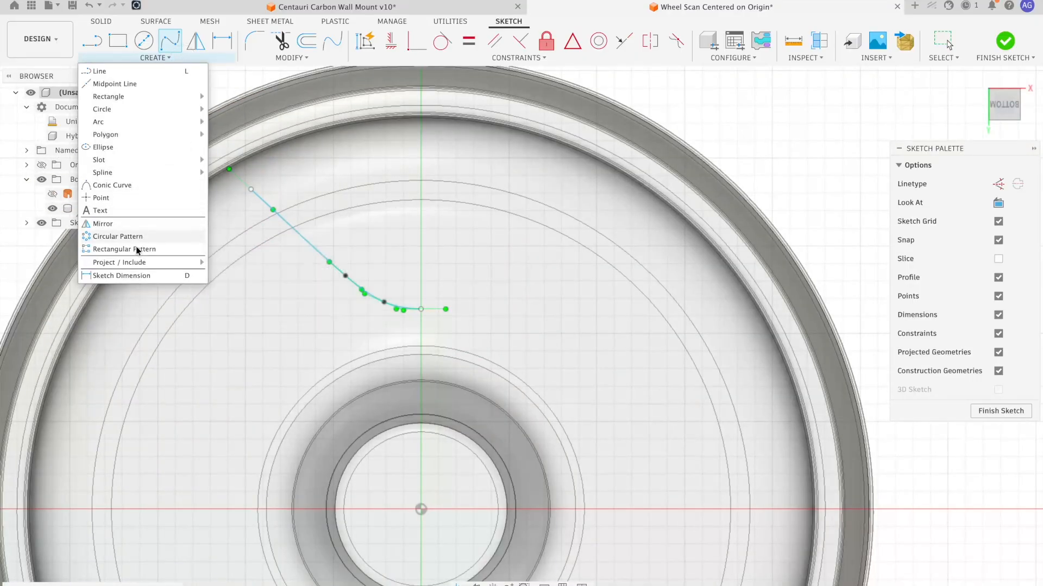
mouse_move(138, 263)
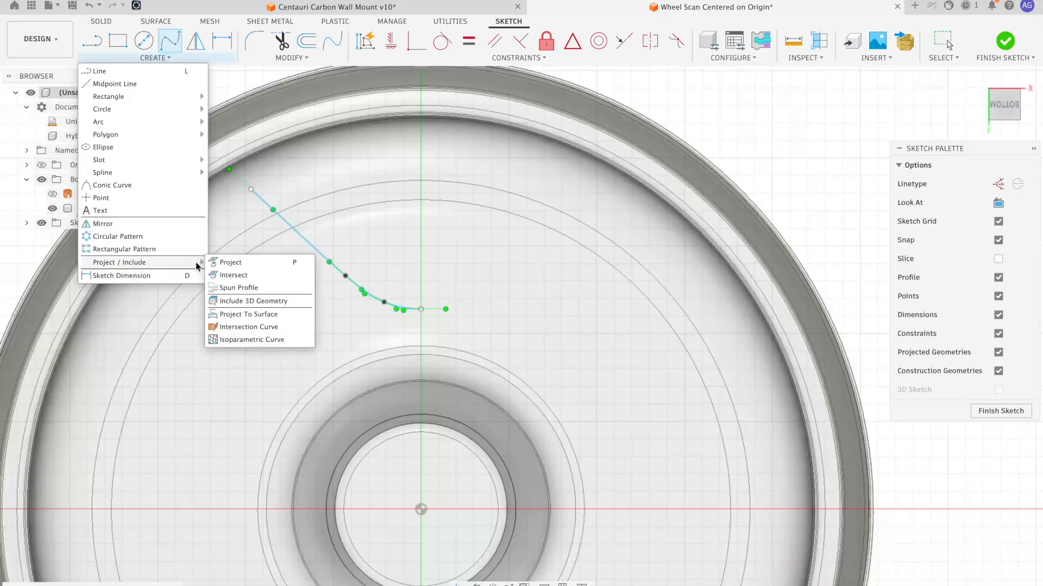
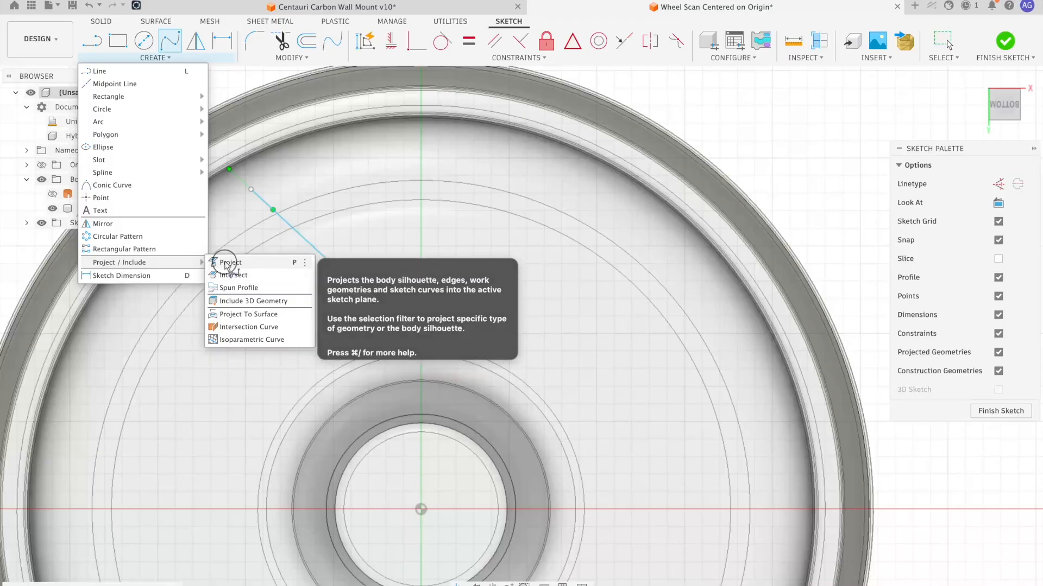
left_click(224, 263)
middle_click_drag(386, 238, 240, 385, "shift")
left_click(222, 241)
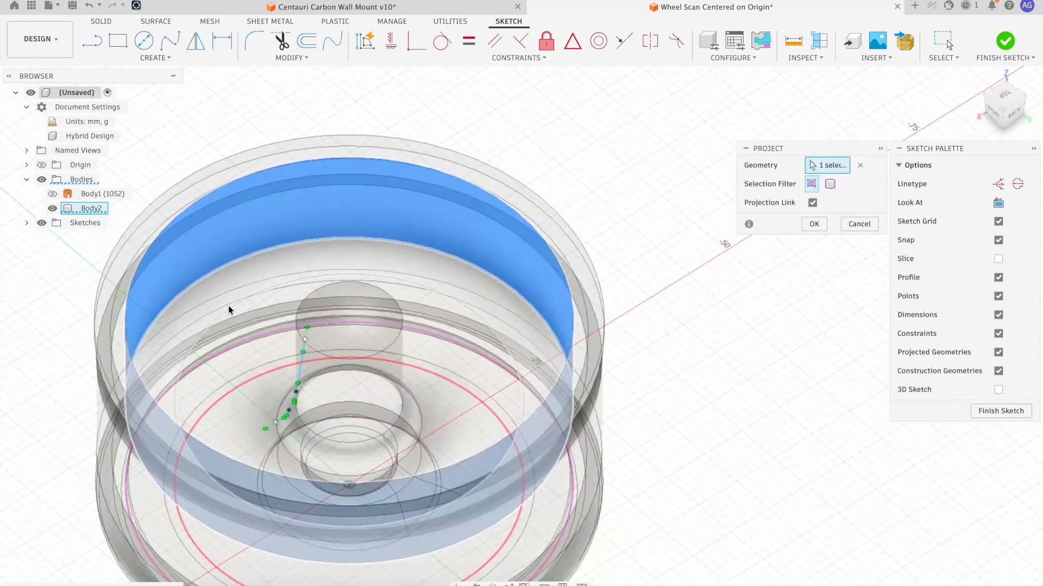
middle_click_drag(208, 270, 254, 268, "shift")
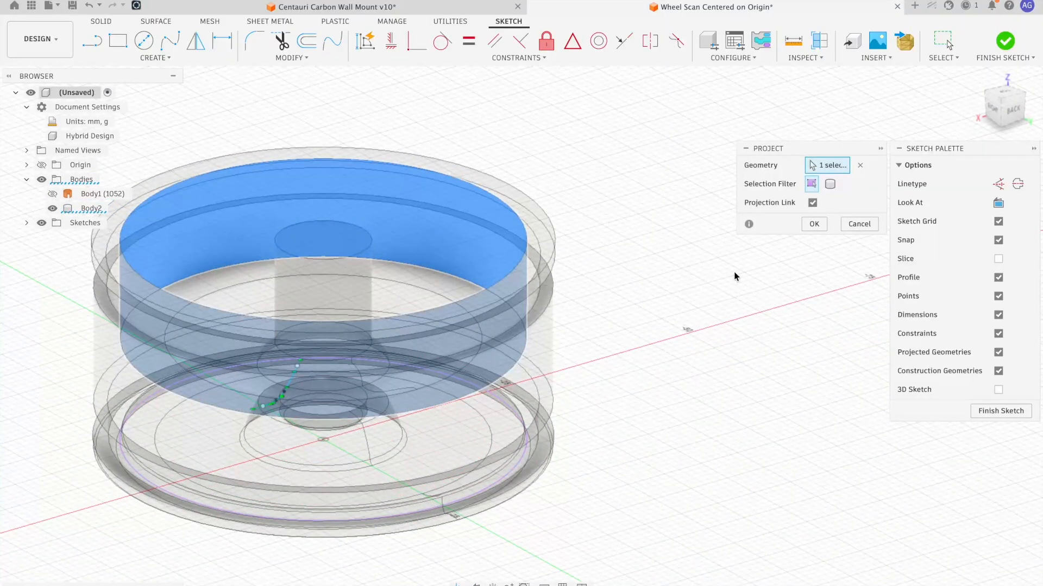
left_click(820, 226)
- Hide the revolved wheel body and extend the spline's outer end just beyond the projected rim circle
middle_click_drag(678, 272, 681, 213, "shift")
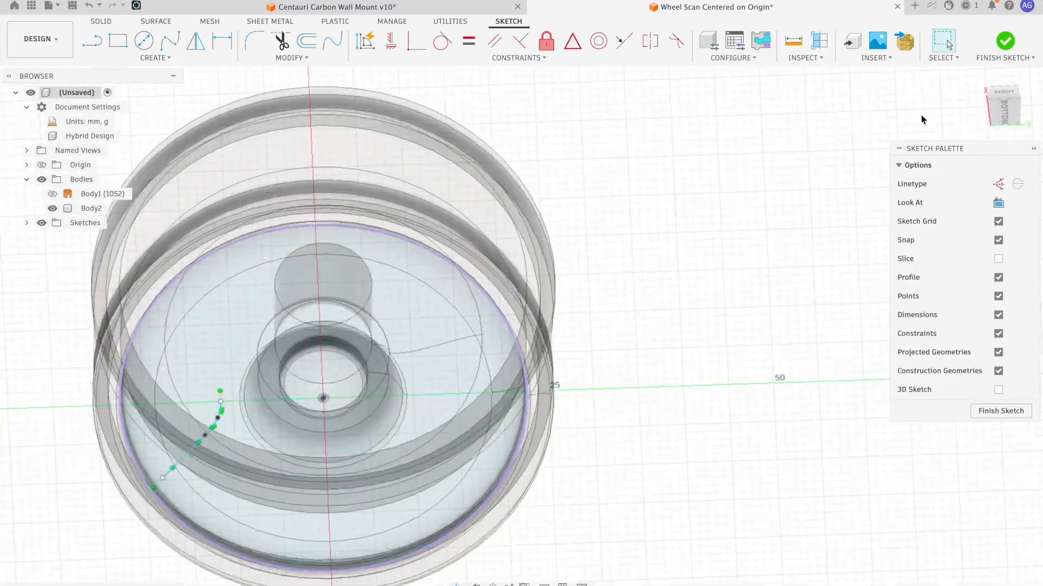
left_click(1010, 112)
left_click(52, 208)
mouse_move(641, 505)
middle_mouse_down("shift")
mouse_move(552, 476)
mouse_move(400, 214)
middle_mouse_up("shift")
scroll(312, 182, "up", 5)
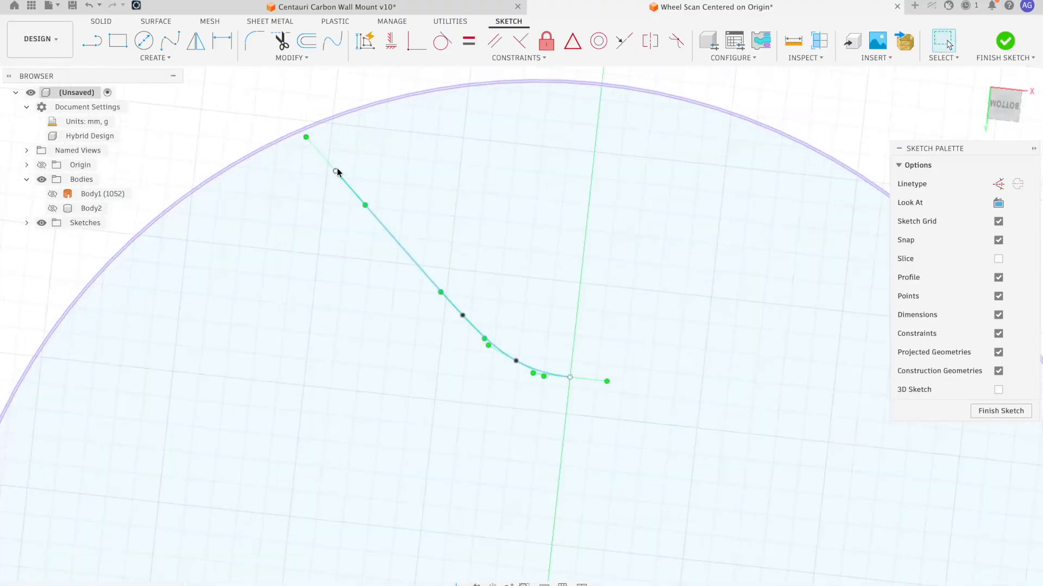
left_click_drag(336, 171, 295, 119)
left_click(332, 92)
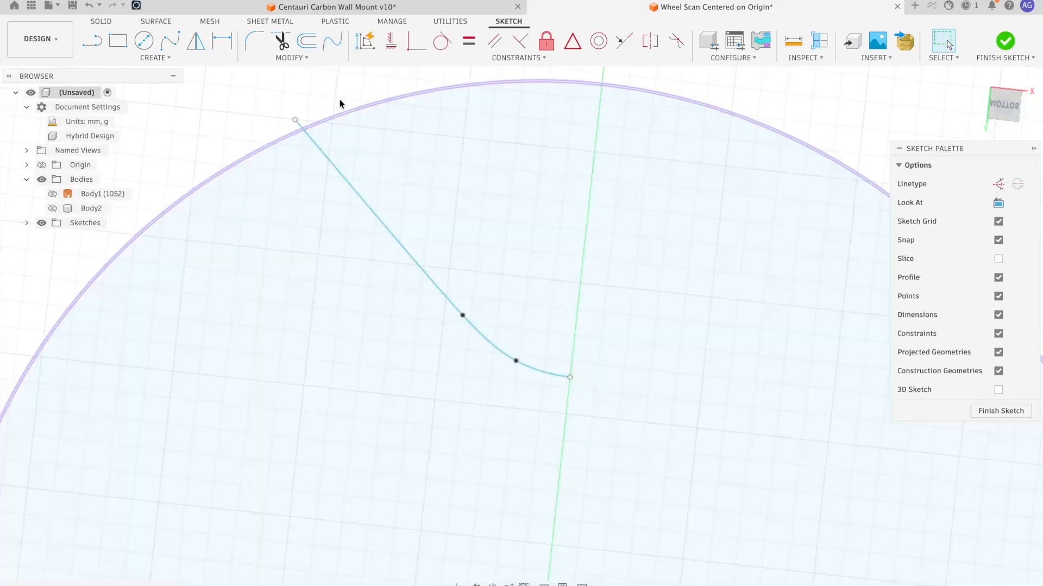
- Activate the tangent handle at the spline's end on the vertical axis and constrain it horizontal
scroll(473, 188, "down", 3)
scroll(448, 254, "up", 4)
scroll(448, 254, "up", 1)
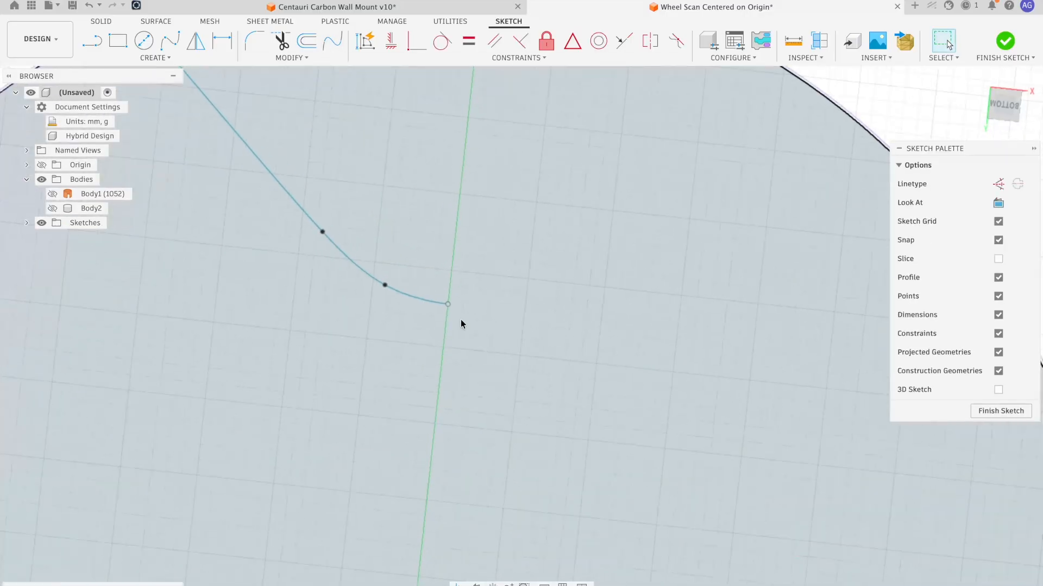
left_click(448, 306)
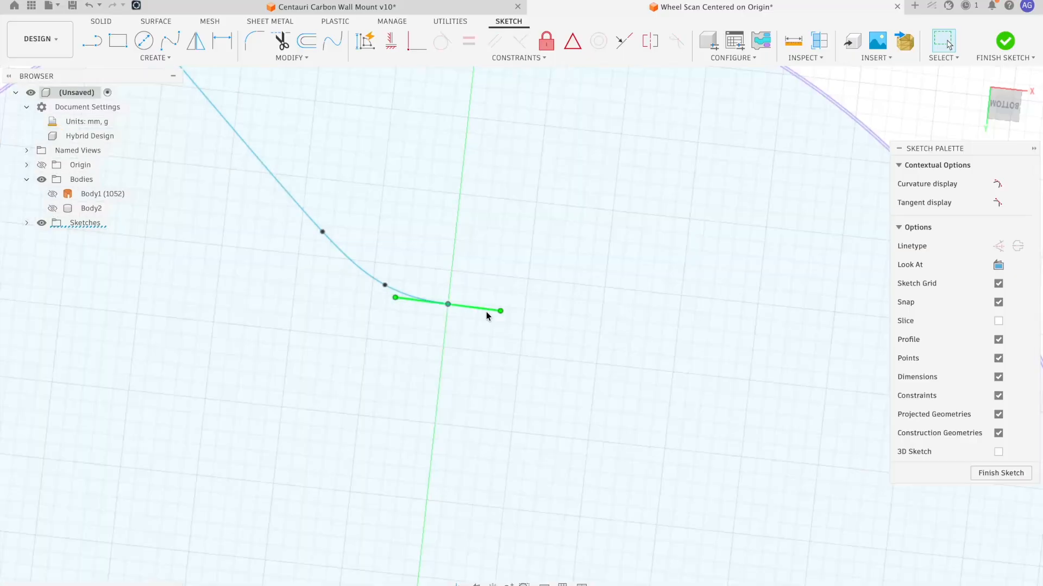
mouse_move(500, 311)
left_mouse_down()
mouse_move(494, 333)
mouse_move(553, 308)
mouse_move(578, 318)
mouse_move(577, 331)
mouse_move(567, 321)
mouse_move(506, 315)
left_mouse_up()
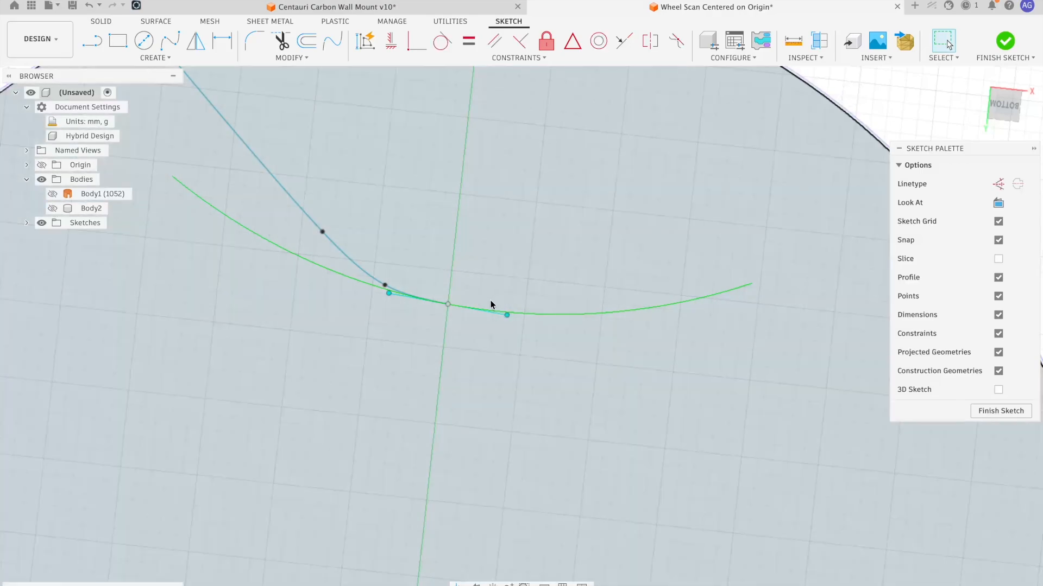
left_click(488, 312)
left_click(481, 311)
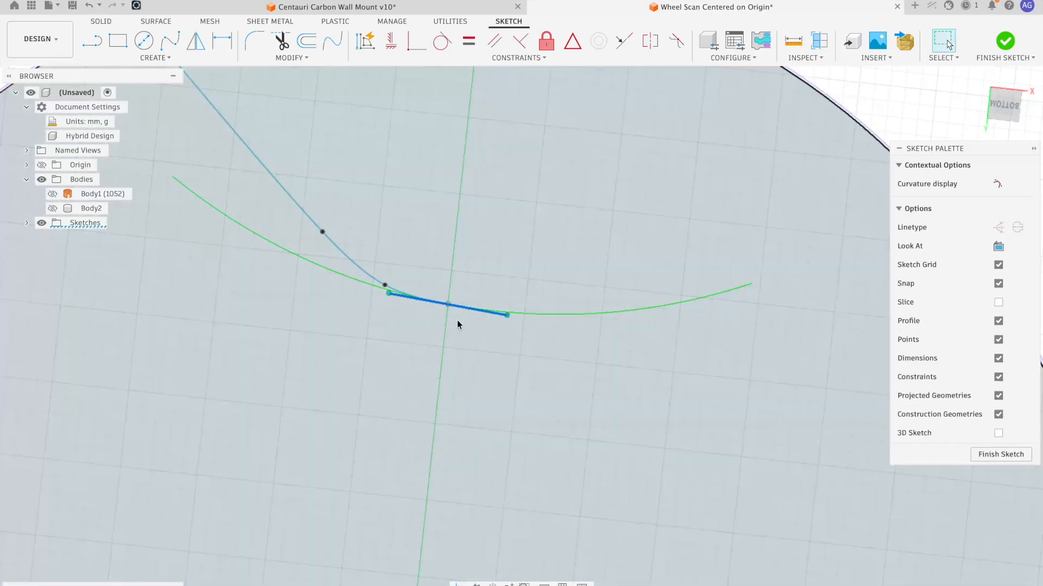
left_click(390, 43)
scroll(480, 333, "up", 5)
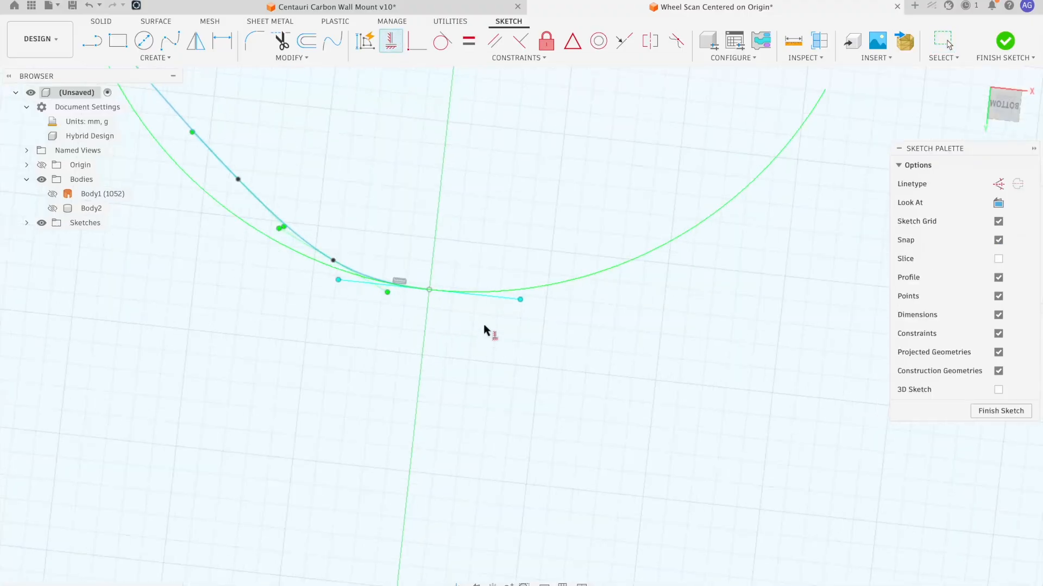
key("Escape")
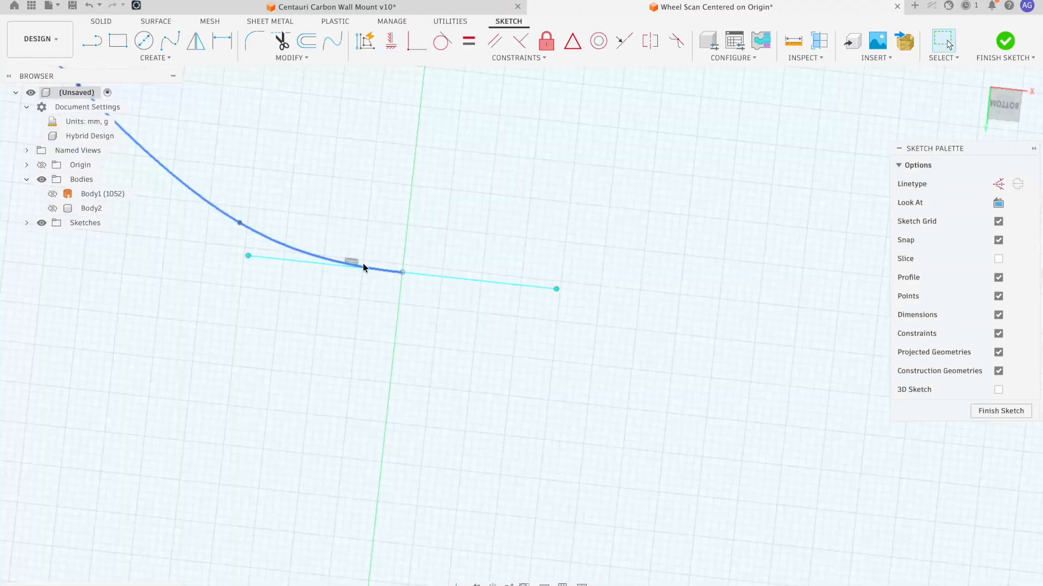
- Mirror the half-outline spline about the vertical origin axis, showing the origin geometry to pick the mirror line
scroll(509, 295, "down", 10)
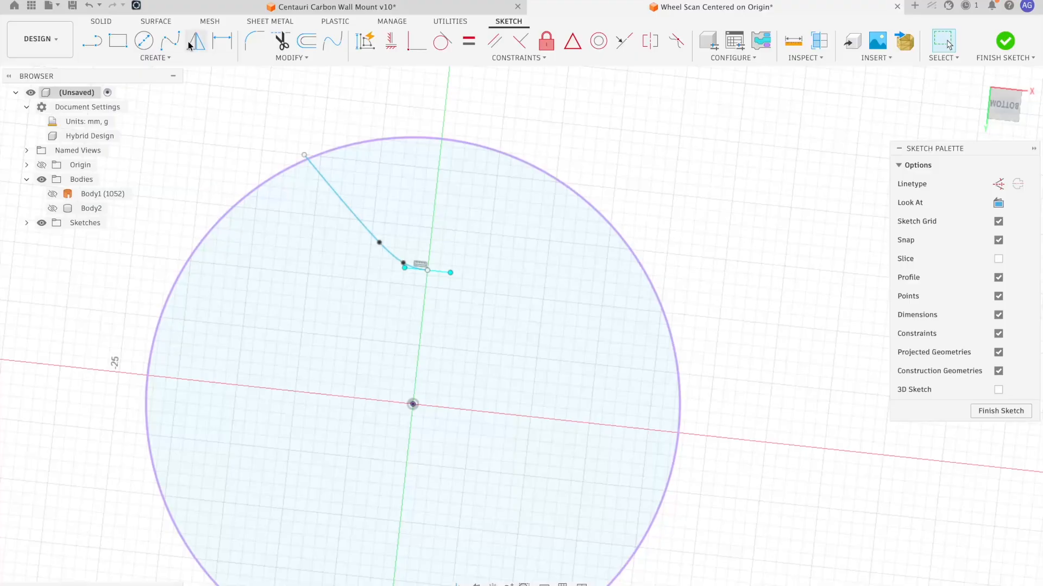
left_click(191, 44)
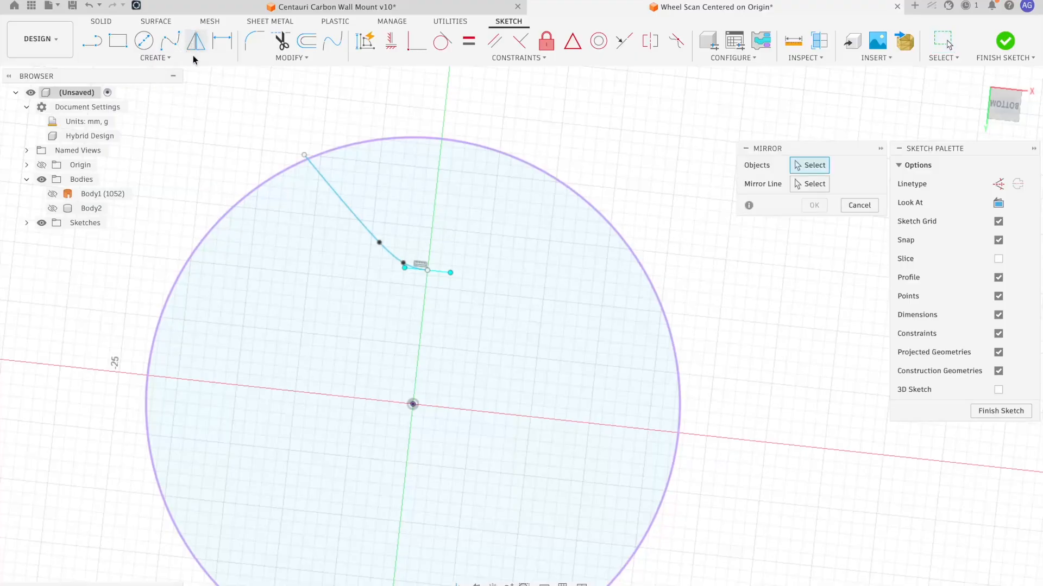
left_click(325, 184)
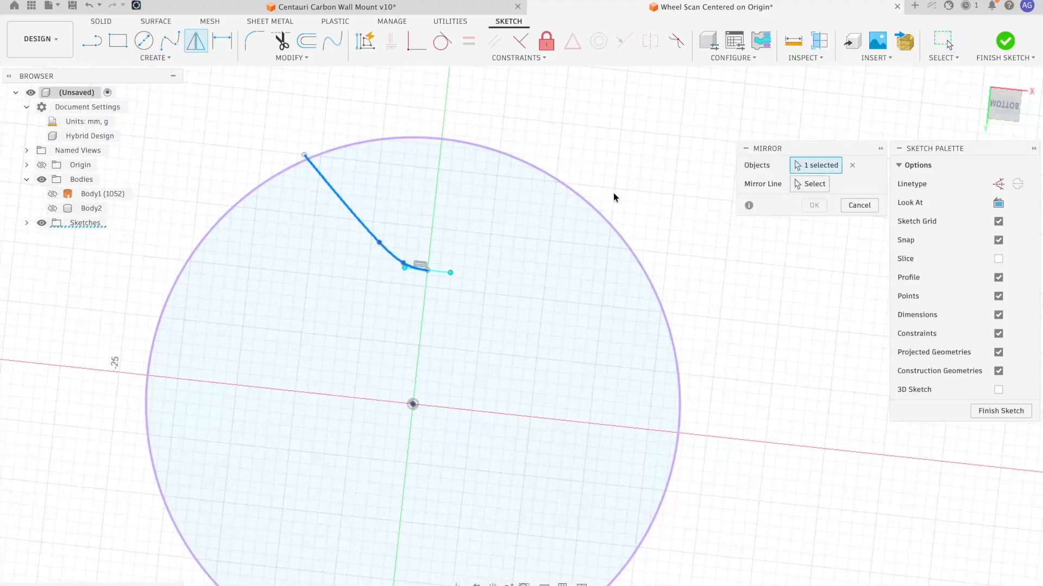
left_click(807, 186)
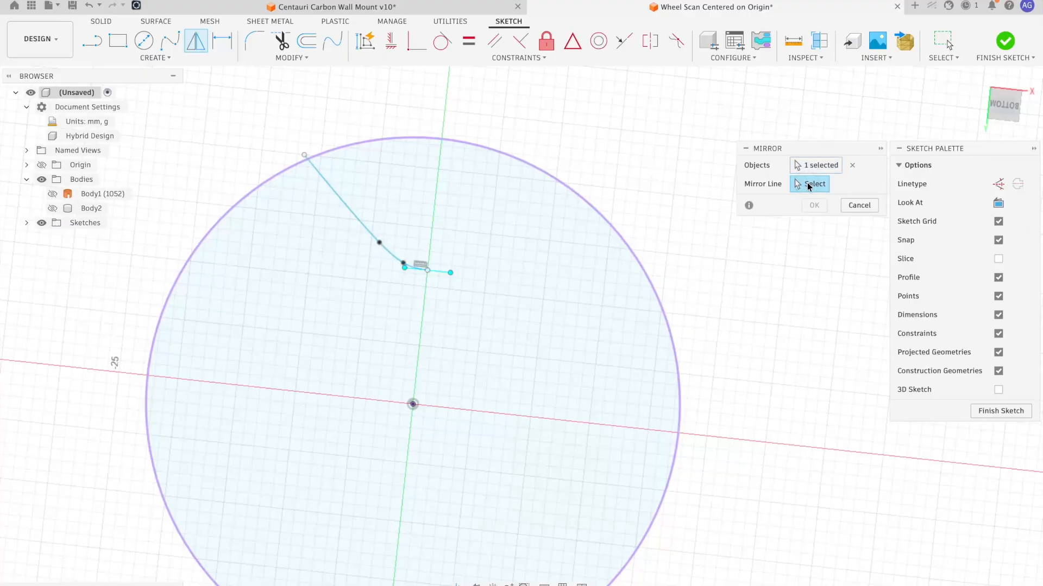
left_click(42, 166)
left_click(406, 450)
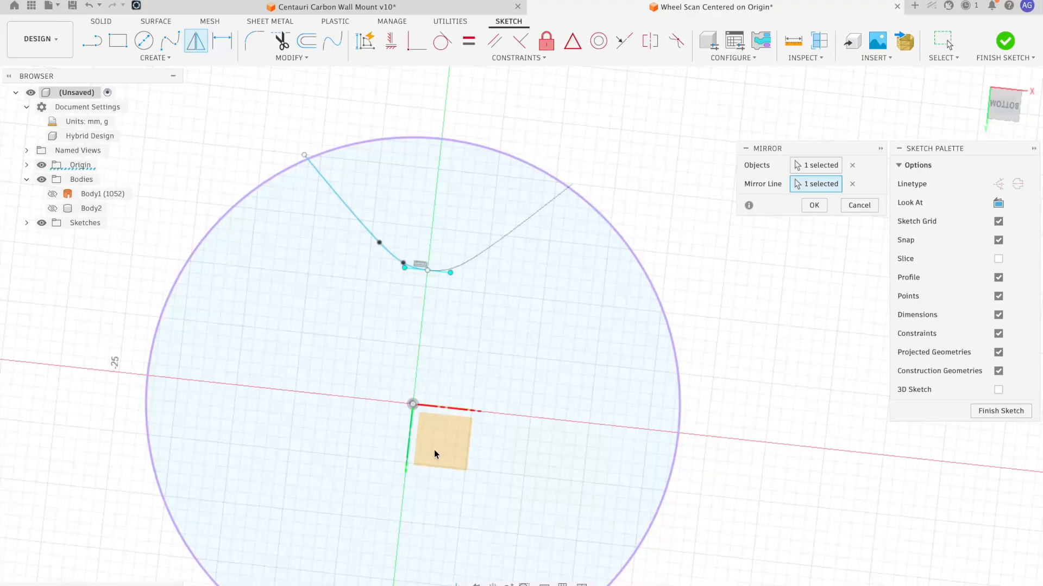
left_click(823, 205)
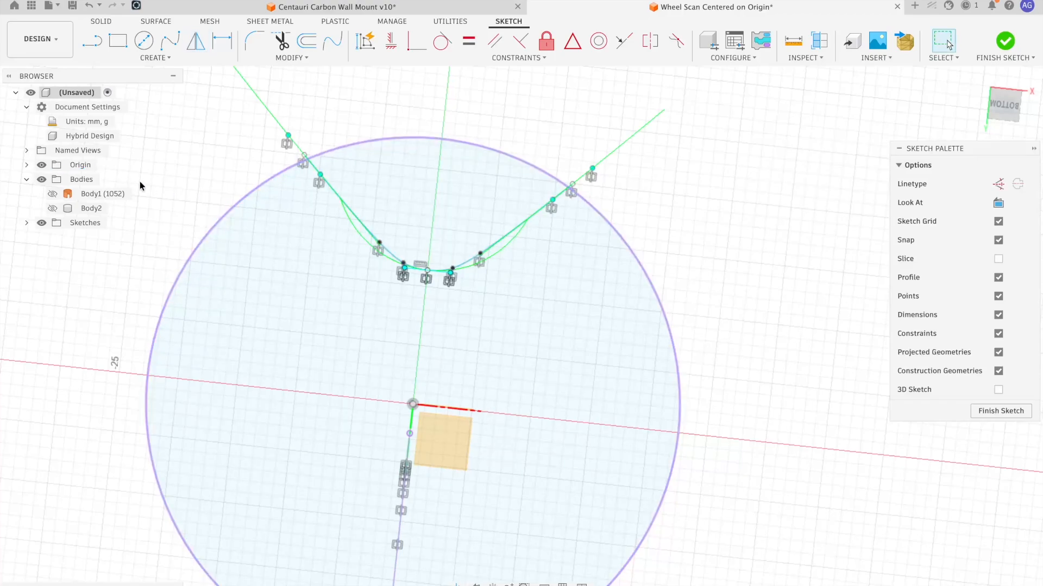
- Show the scanned mesh and examine how the mirrored outline fits the spoke opening and meets the rim
scroll(437, 193, "up", 3)
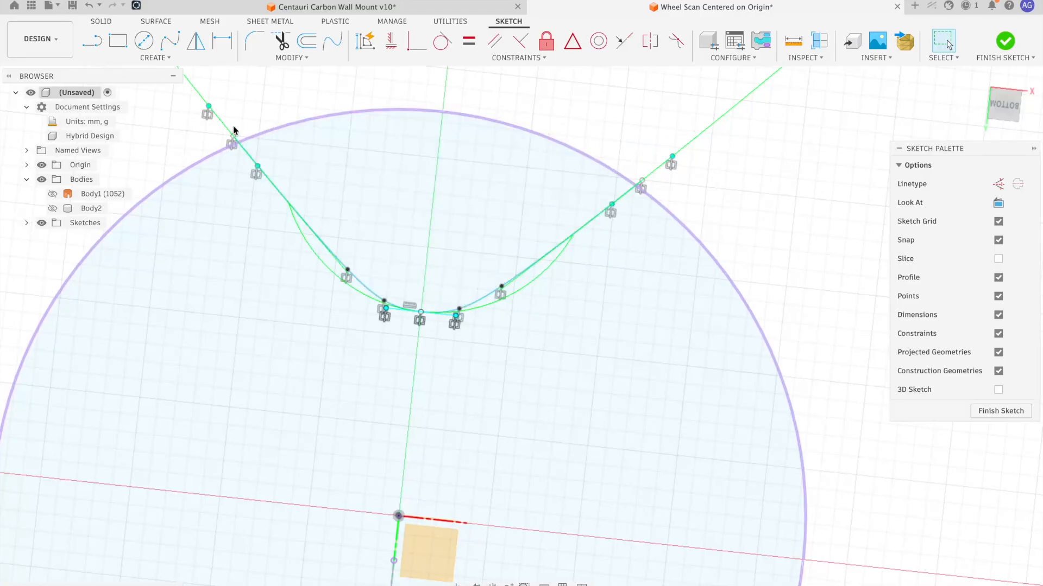
scroll(438, 236, "down", 6)
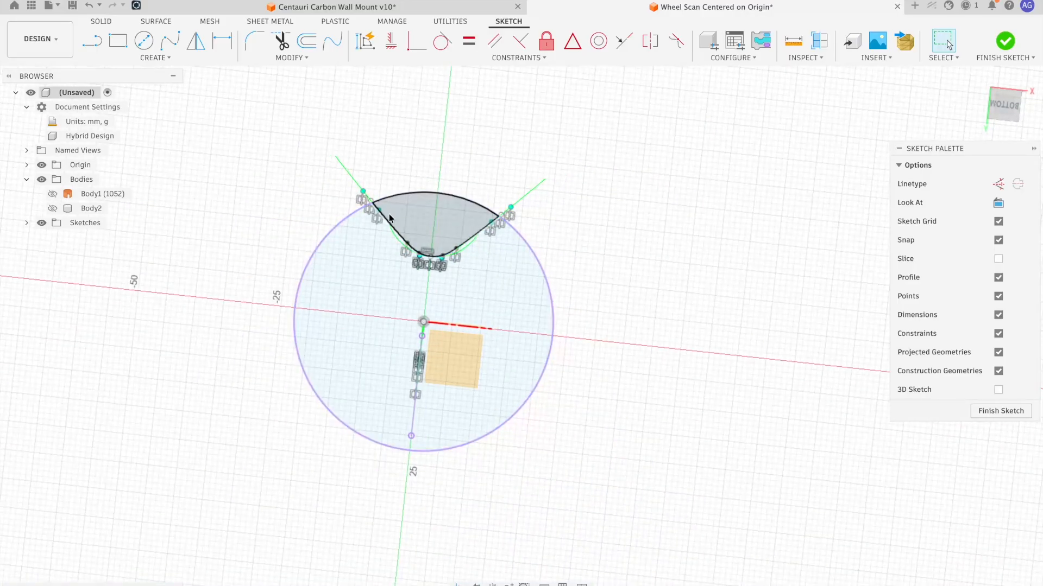
scroll(399, 204, "up", 6)
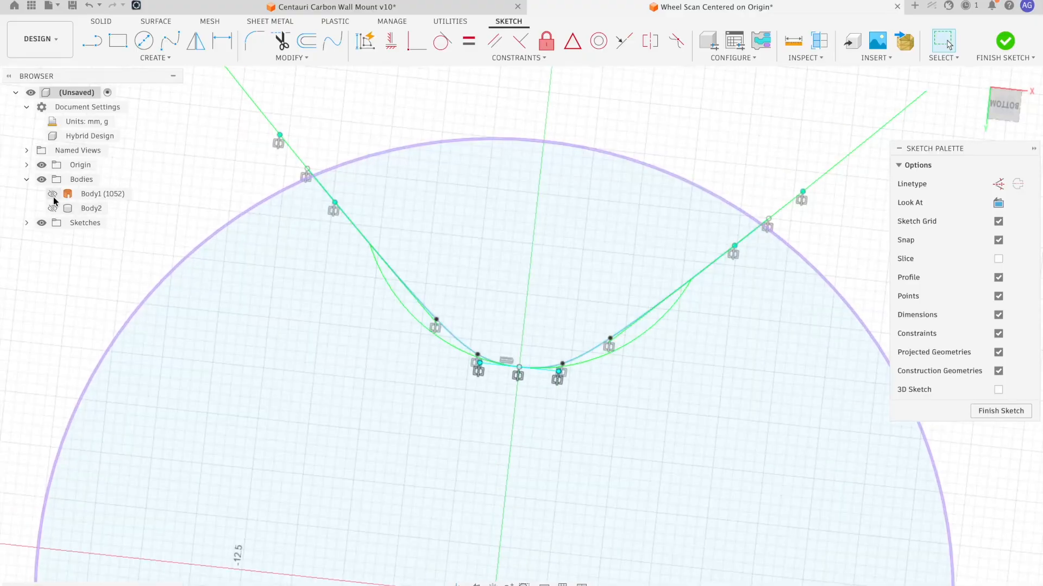
left_click(53, 194)
scroll(384, 233, "down", 5)
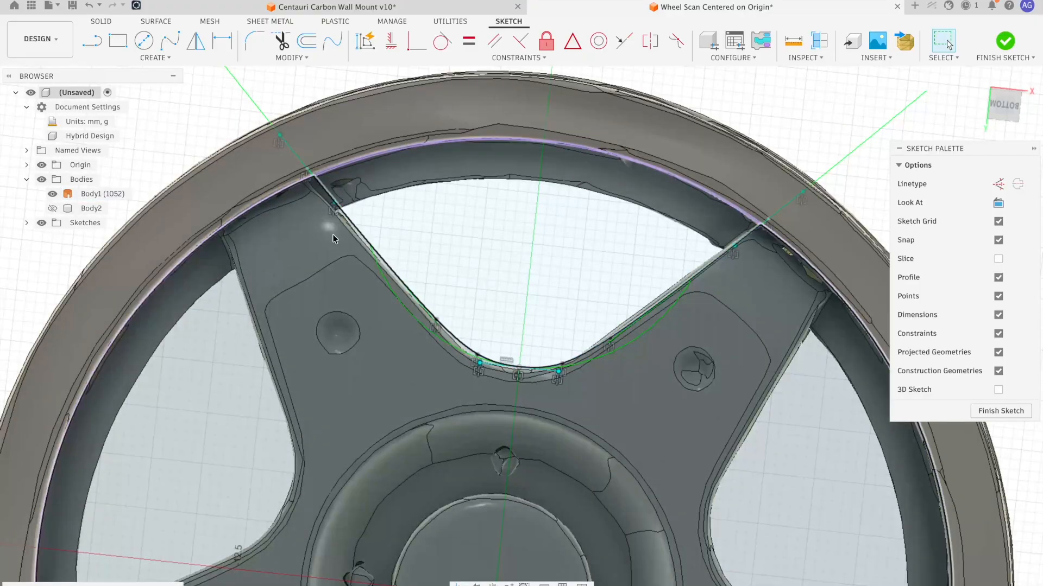
middle_click_drag(384, 233, 386, 158, "shift")
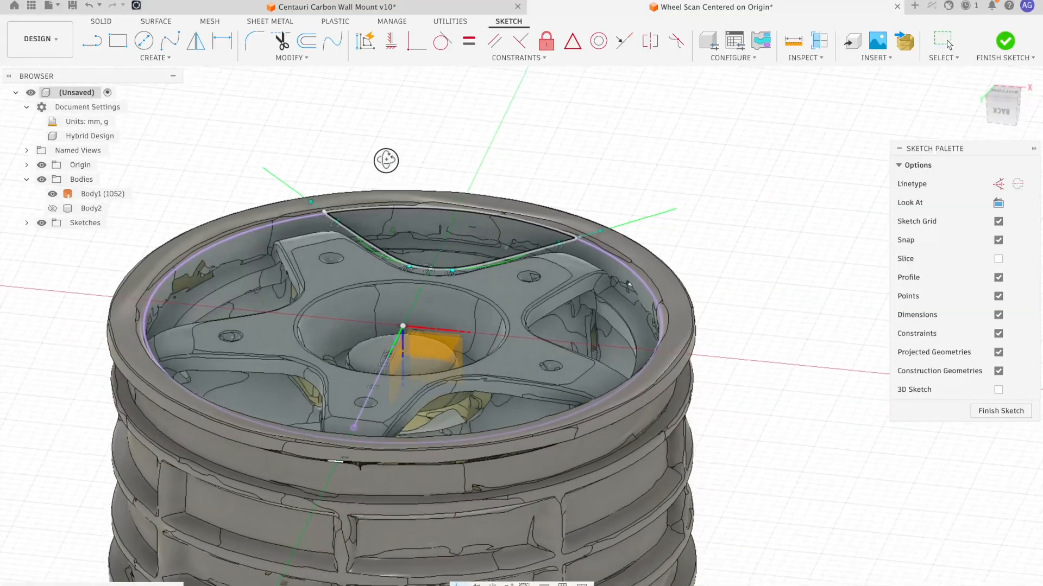
mouse_move(268, 263)
middle_mouse_down("shift")
mouse_move(324, 245)
mouse_move(320, 236)
mouse_move(251, 253)
middle_mouse_up("shift")
scroll(261, 253, "up", 10)
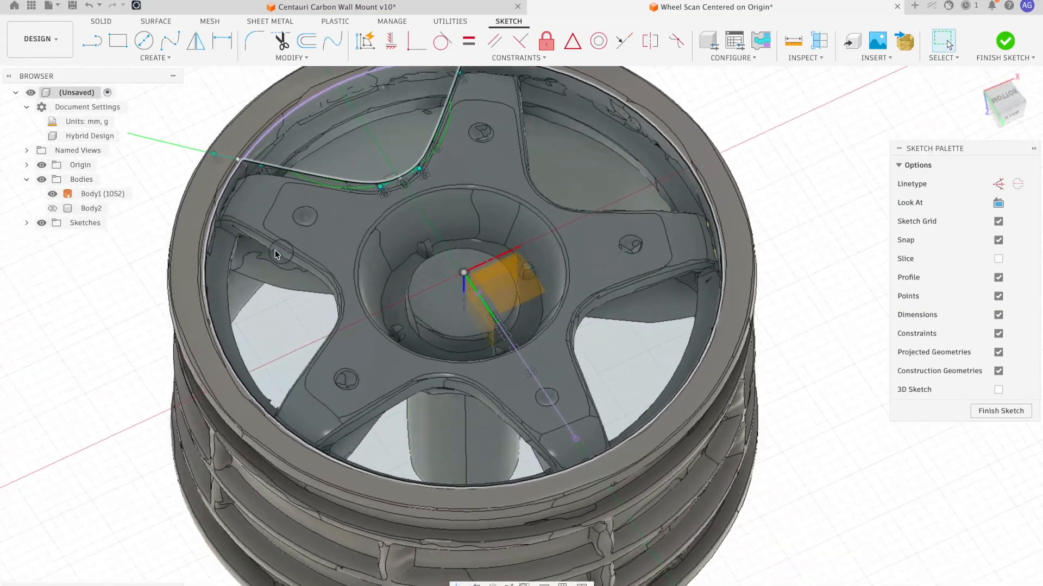
scroll(236, 157, "down", 5)
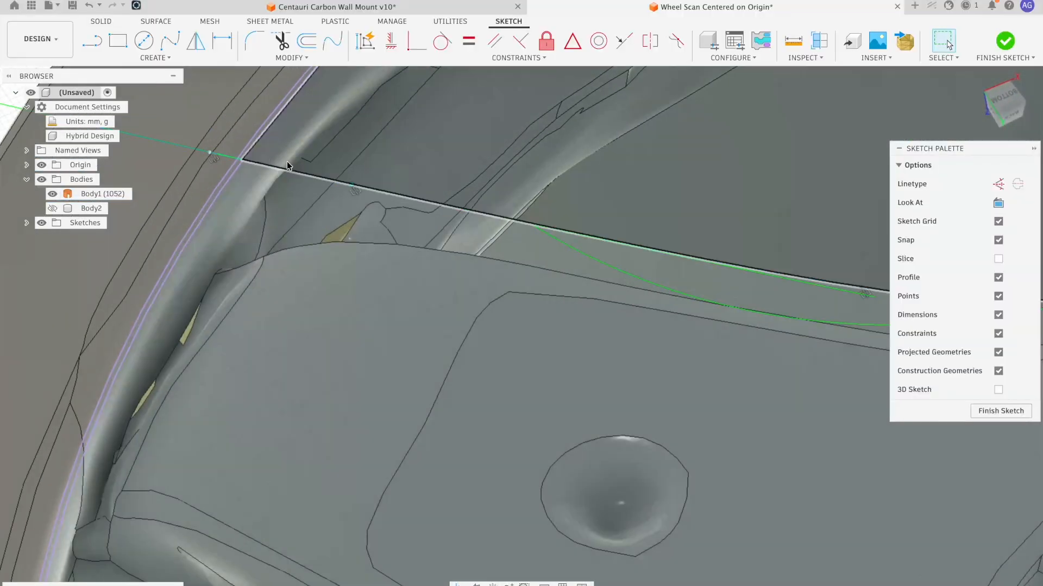
scroll(487, 139, "down", 2)
middle_click_drag(486, 139, 337, 297)
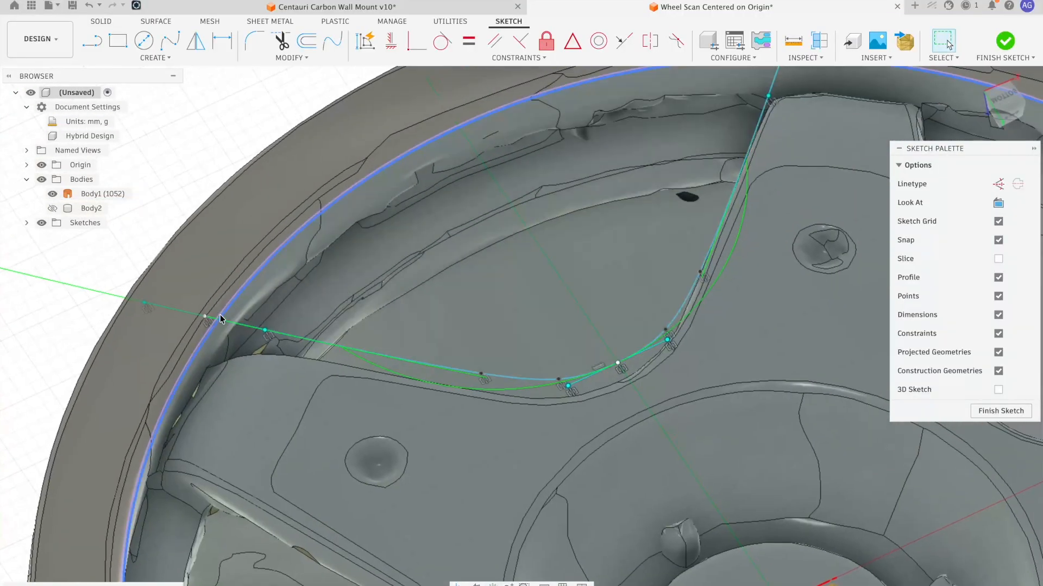
middle_click_drag(220, 321, 274, 292, "shift")
scroll(413, 255, "down", 6)
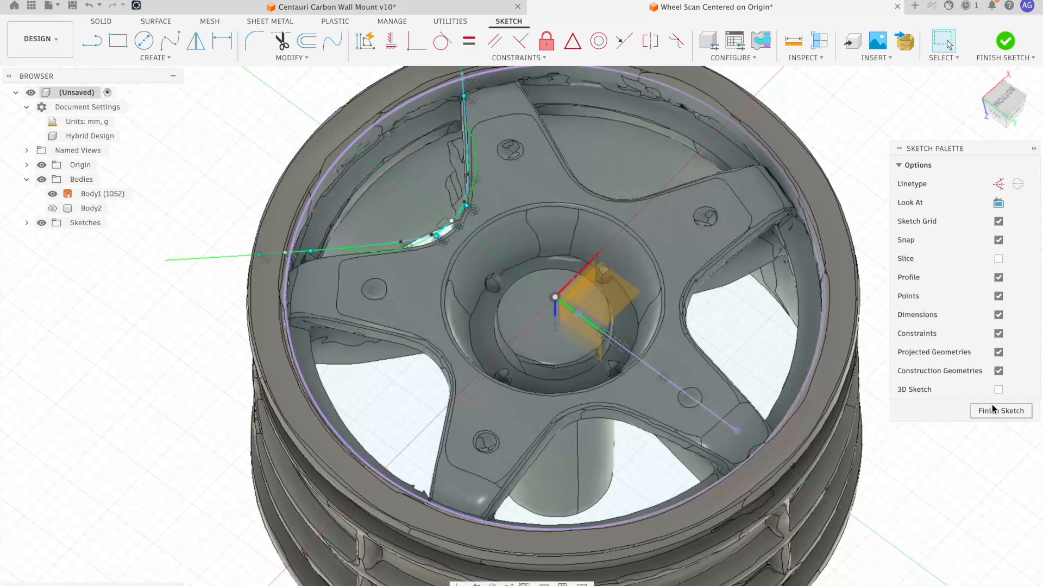
middle_click_drag(788, 165, 715, 237)
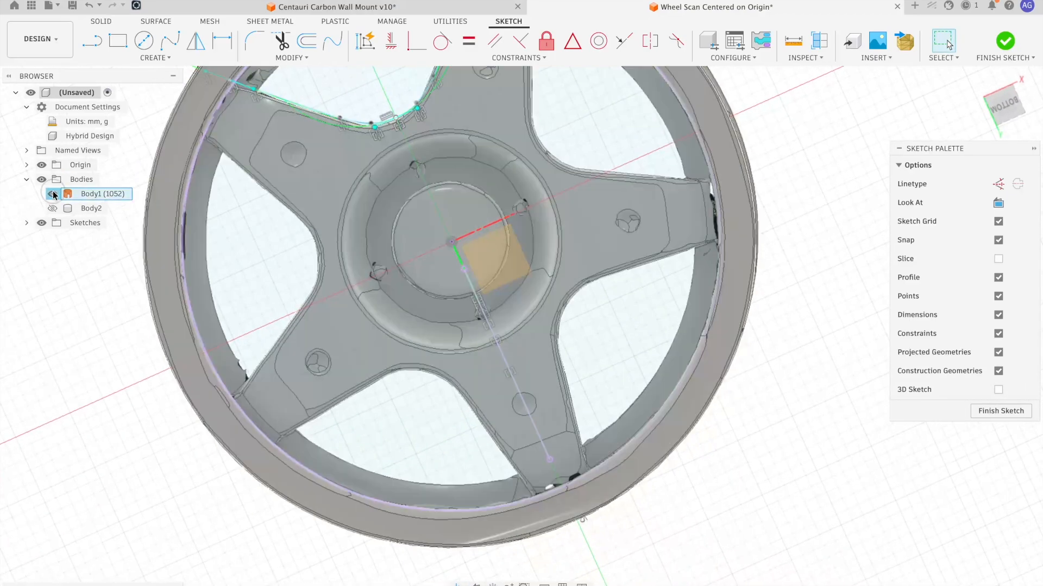
- Hide the scanned mesh and finish the sketch
left_click(52, 194)
middle_click_drag(136, 213, 235, 255, "shift")
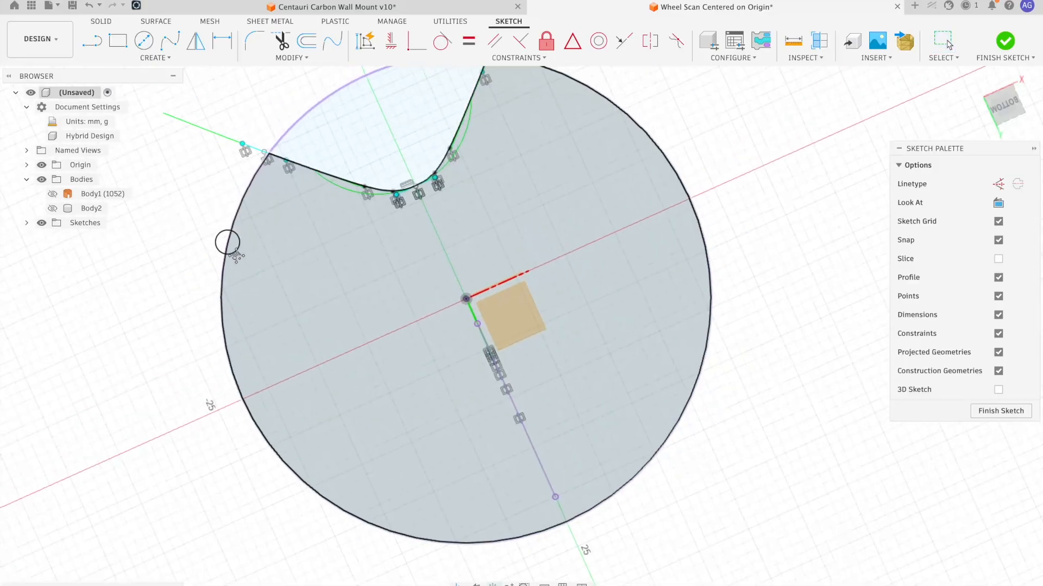
left_click(1005, 41)
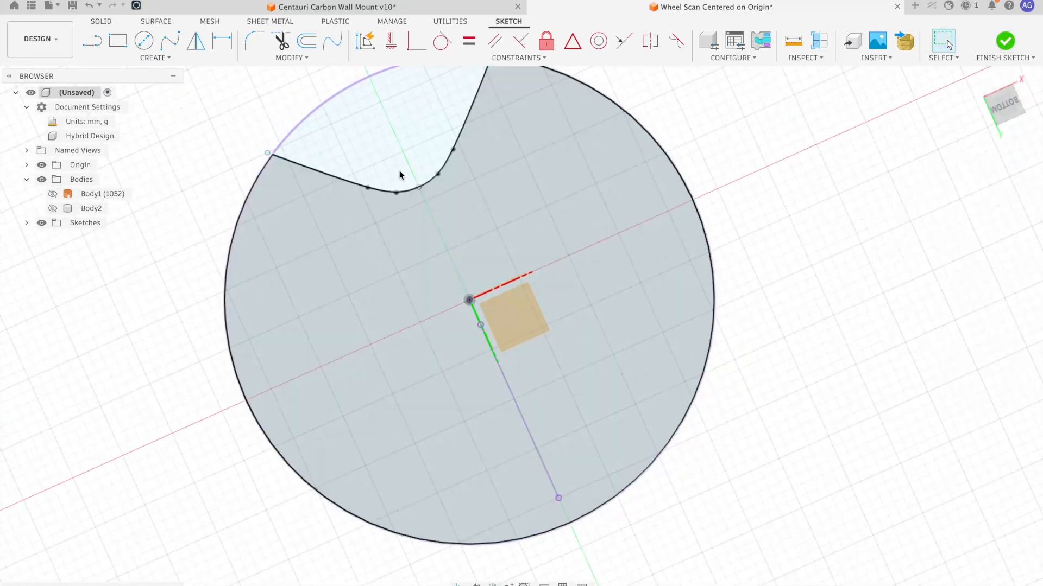
- Show the revolved wheel body and set up a symmetric Cut extrusion of the spoke-opening profile at 30 mm
scroll(242, 212, "down", 3)
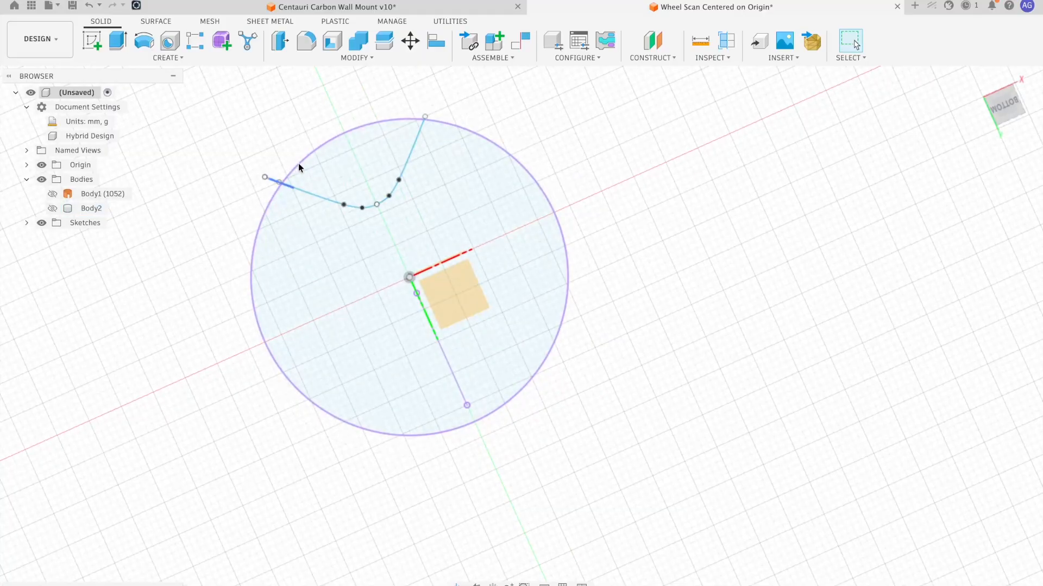
left_click(341, 167)
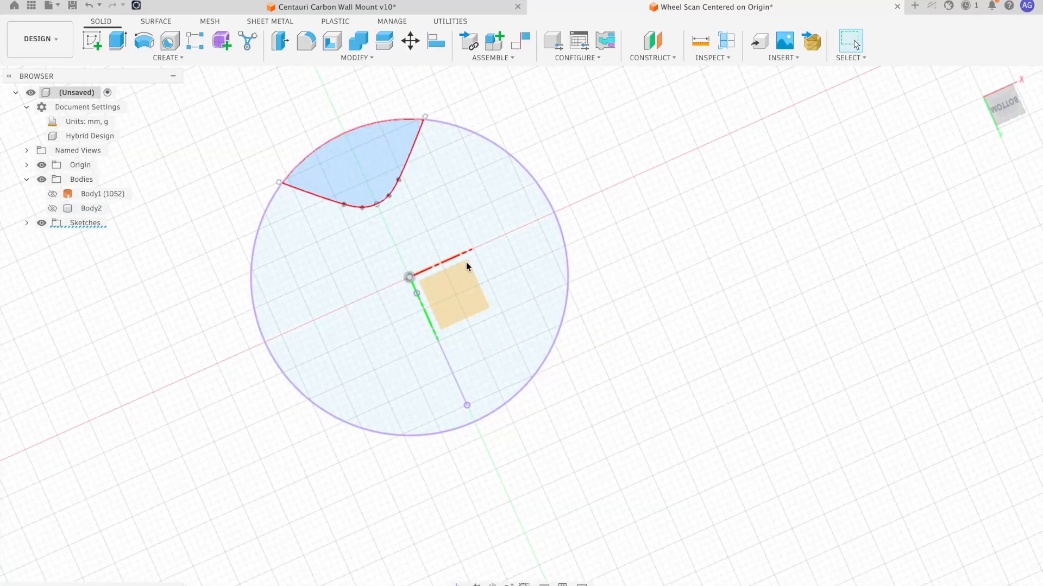
left_click(52, 208)
middle_click_drag(333, 153, 356, 81, "shift")
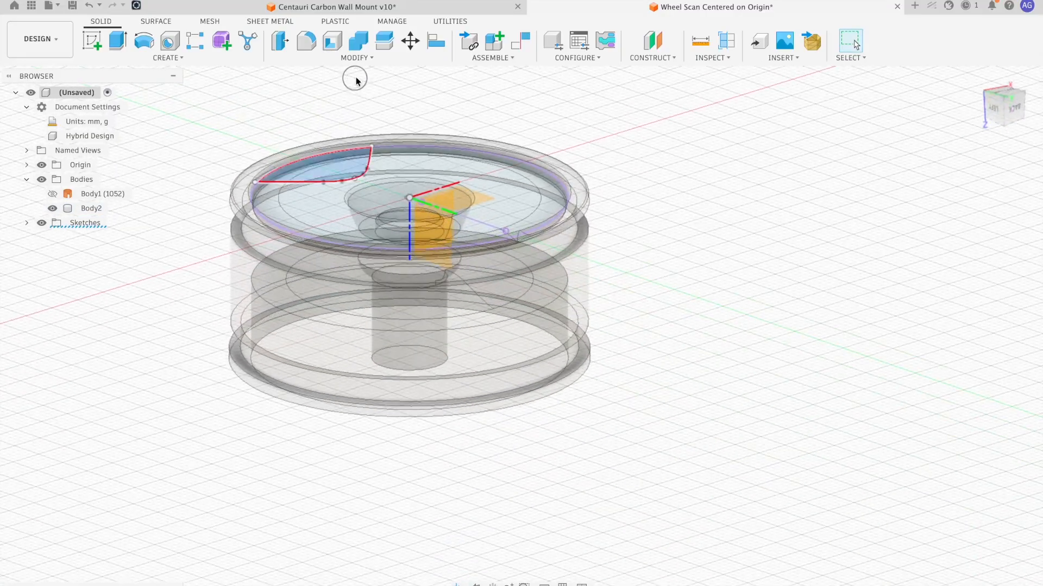
left_click(118, 42)
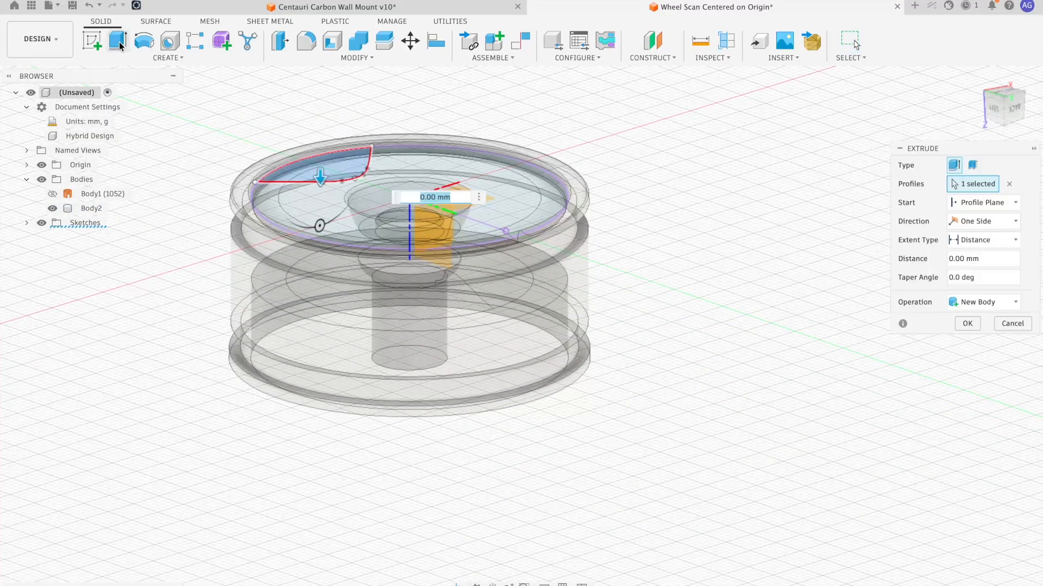
left_click_drag(321, 180, 321, 377)
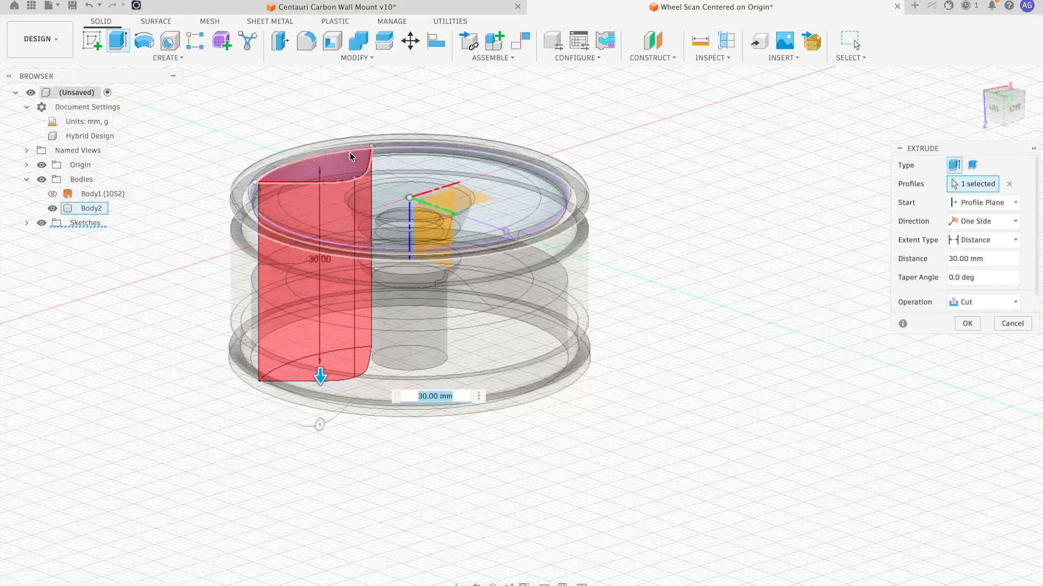
middle_click_drag(350, 157, 438, 185, "shift")
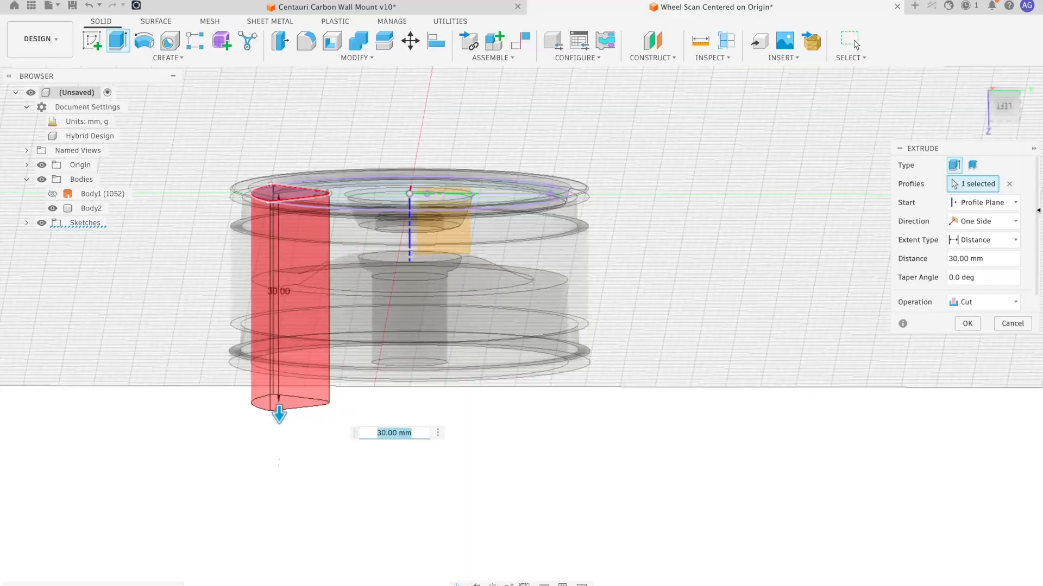
left_click(971, 221)
left_click(946, 268)
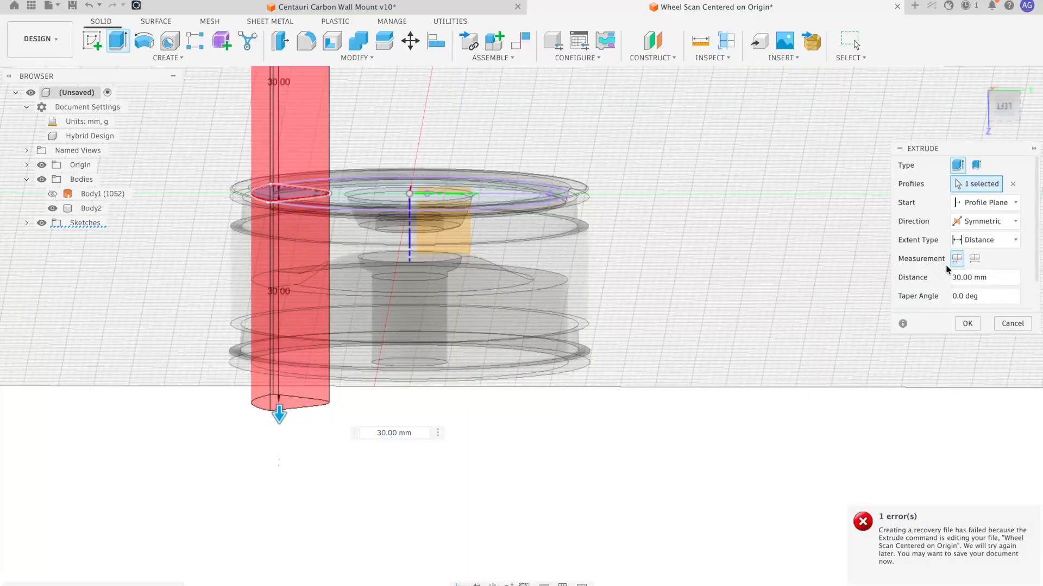
- Try the All extent for the symmetric cut and return the extent type to Distance
middle_click_drag(750, 285, 827, 294)
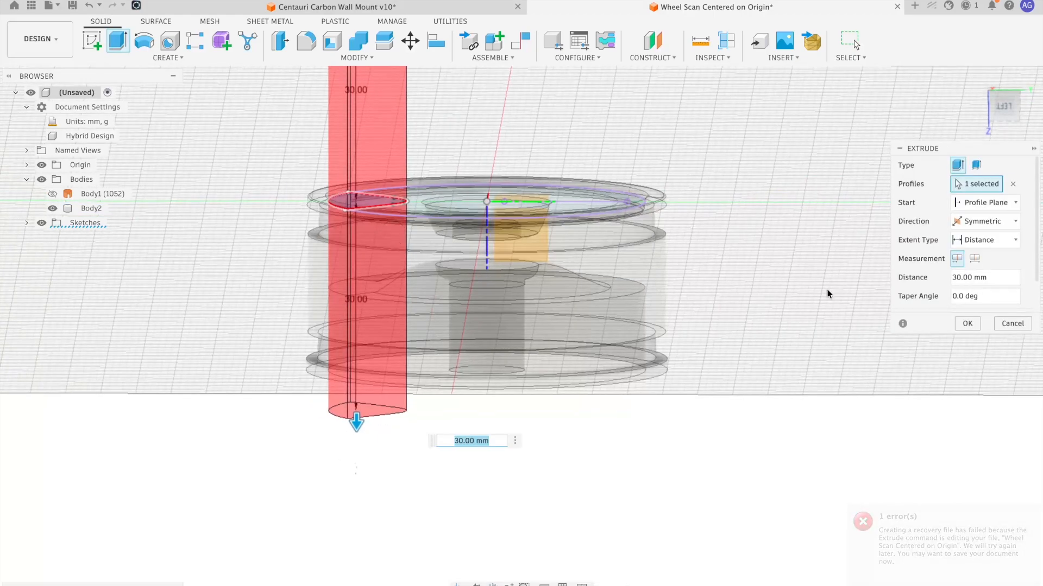
left_click(984, 240)
left_click(964, 271)
middle_click_drag(677, 205, 649, 226, "shift")
scroll(443, 183, "up", 4)
middle_click_drag(443, 183, 558, 206)
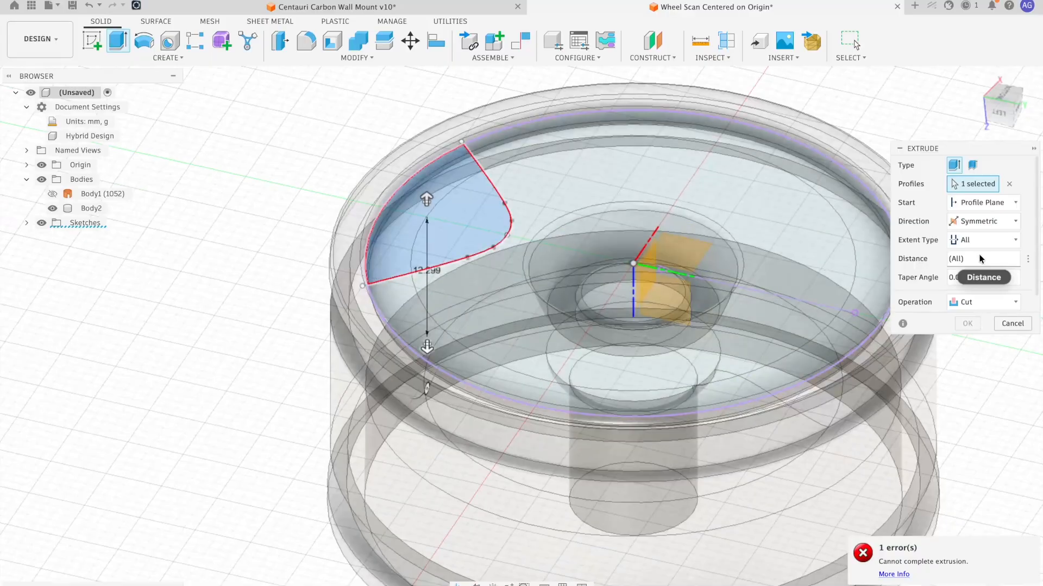
left_click(983, 240)
left_click(967, 257)
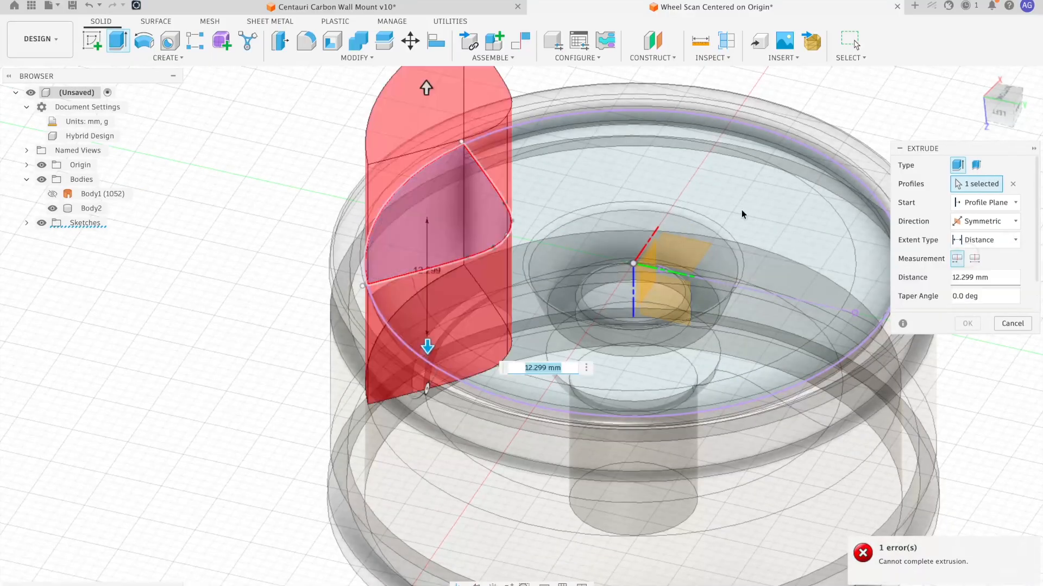
- Set the symmetric cut distance to 35 mm and complete the extrusion through the wheel body
scroll(431, 201, "up", 3)
scroll(432, 163, "down", 6)
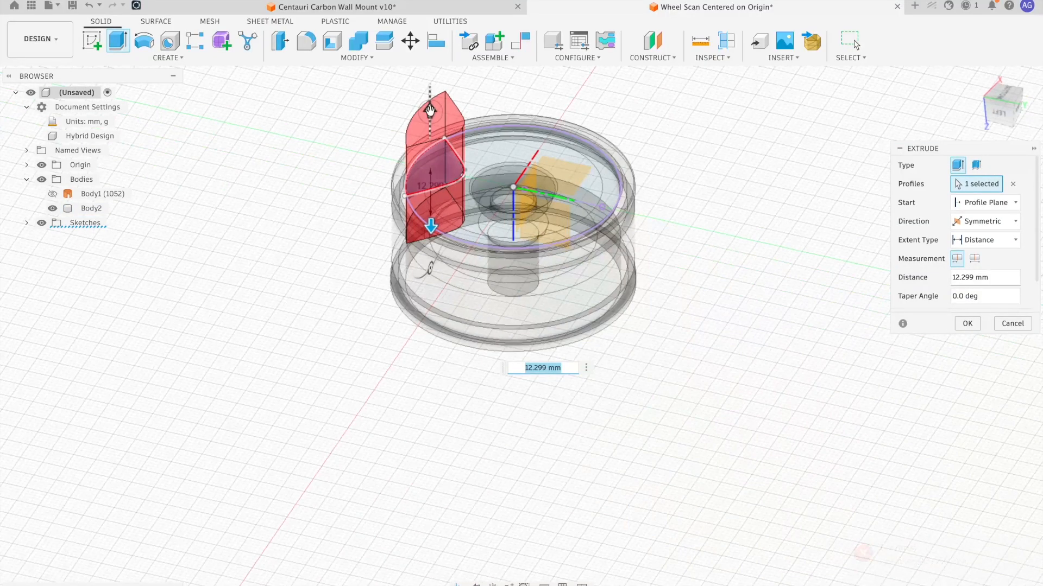
left_click_drag(429, 112, 430, 84)
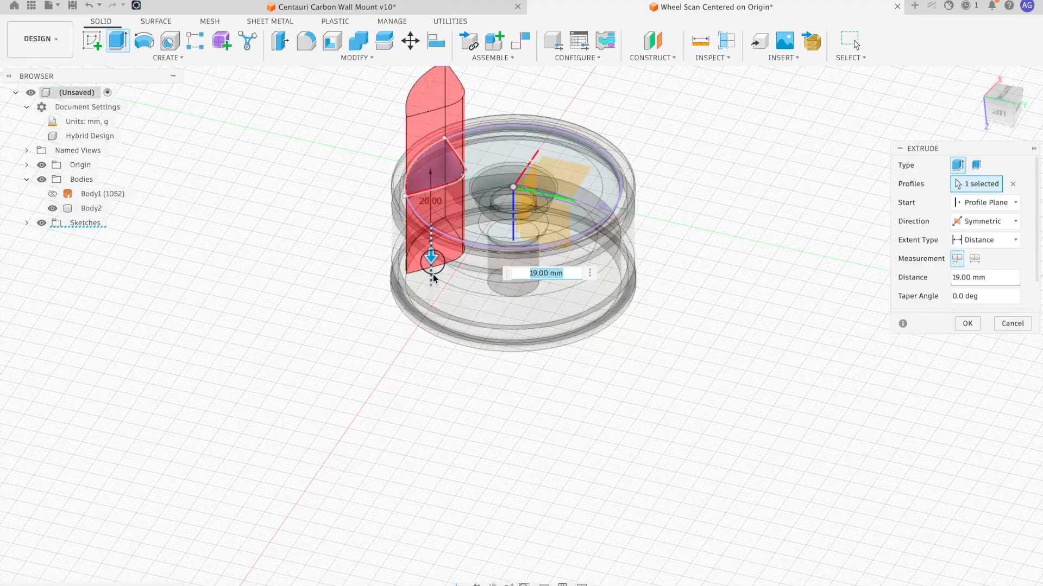
left_click_drag(433, 265, 433, 325)
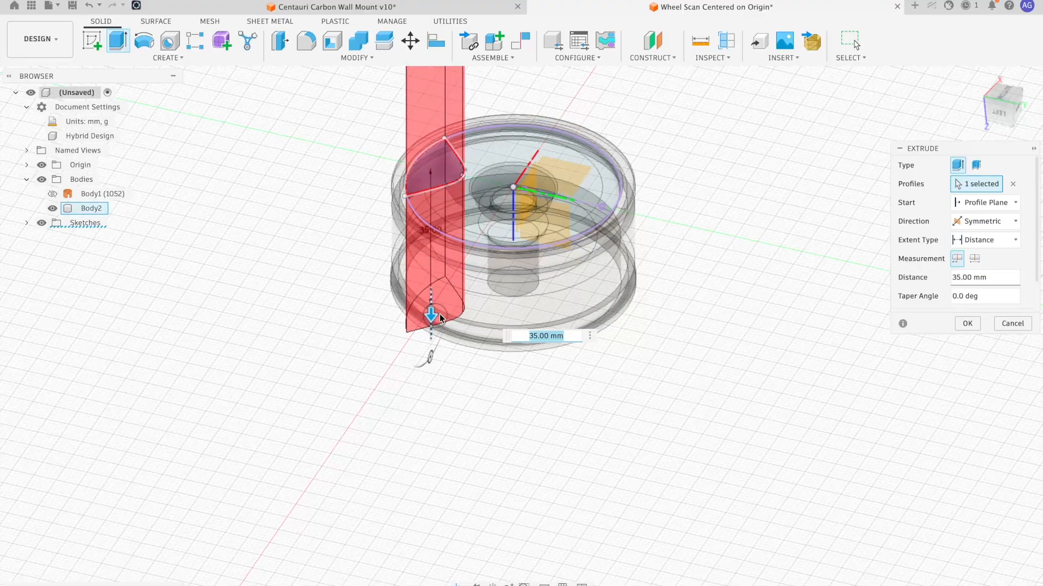
left_click(968, 324)
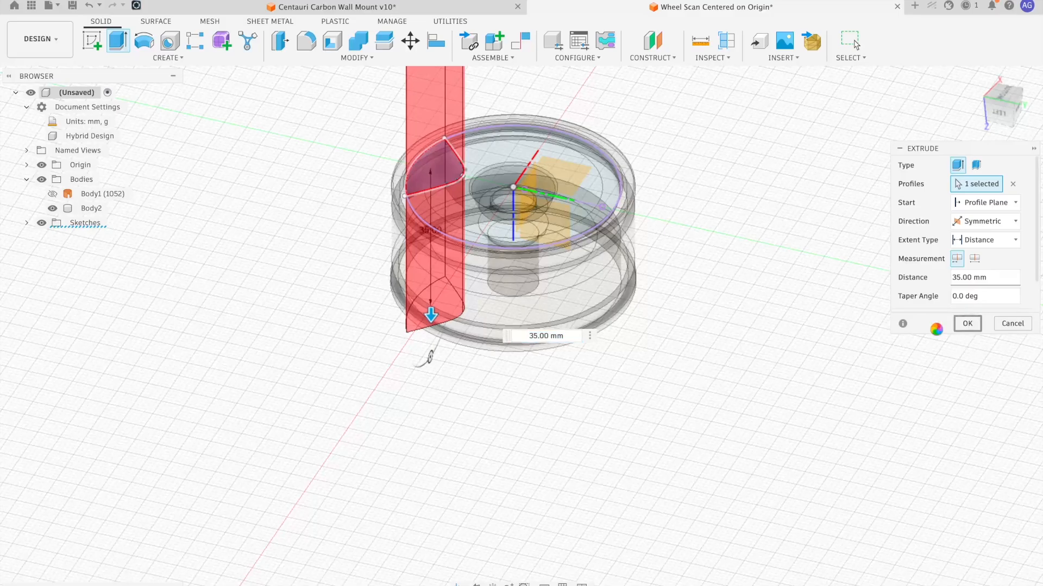
- Hide the origin geometry, set the revolved wheel body's opacity to 80%, and inspect the cut spoke opening
left_click(41, 164)
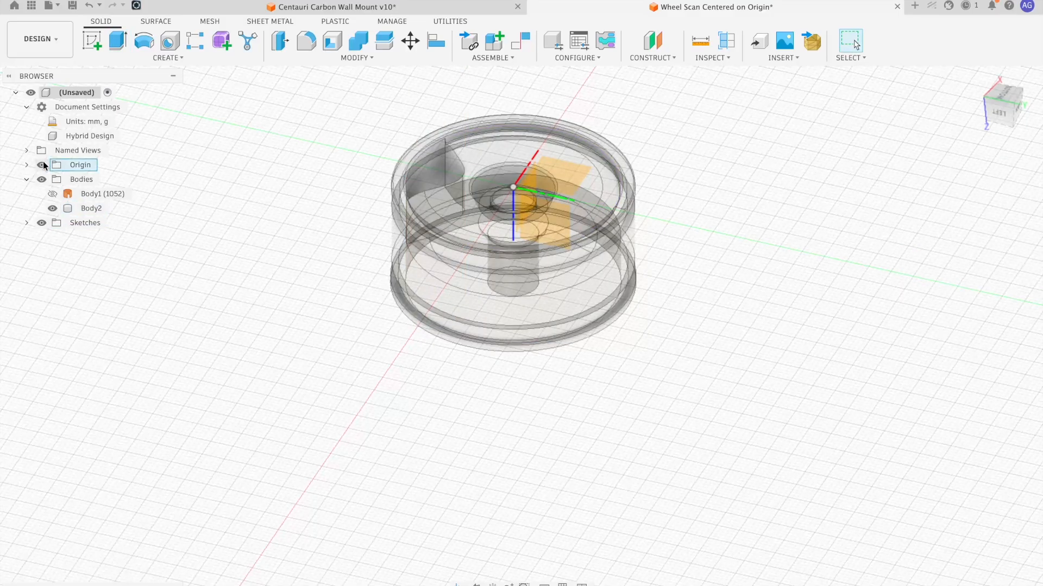
right_click(84, 210)
mouse_move(108, 516)
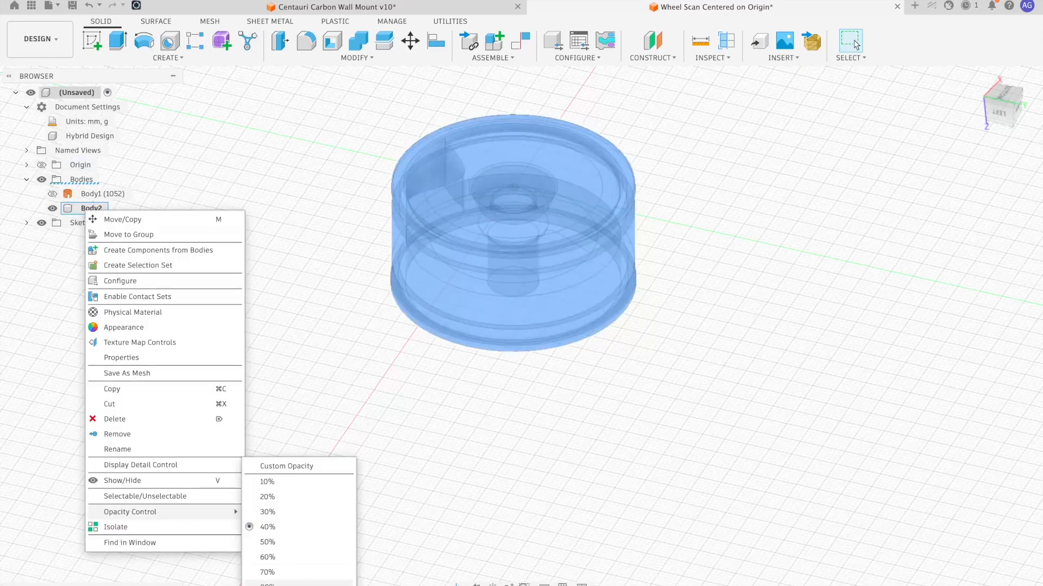
left_click(271, 585)
left_click(707, 335)
middle_click_drag(694, 244, 714, 298, "shift")
scroll(397, 246, "up", 3)
middle_click_drag(397, 246, 556, 212, "shift")
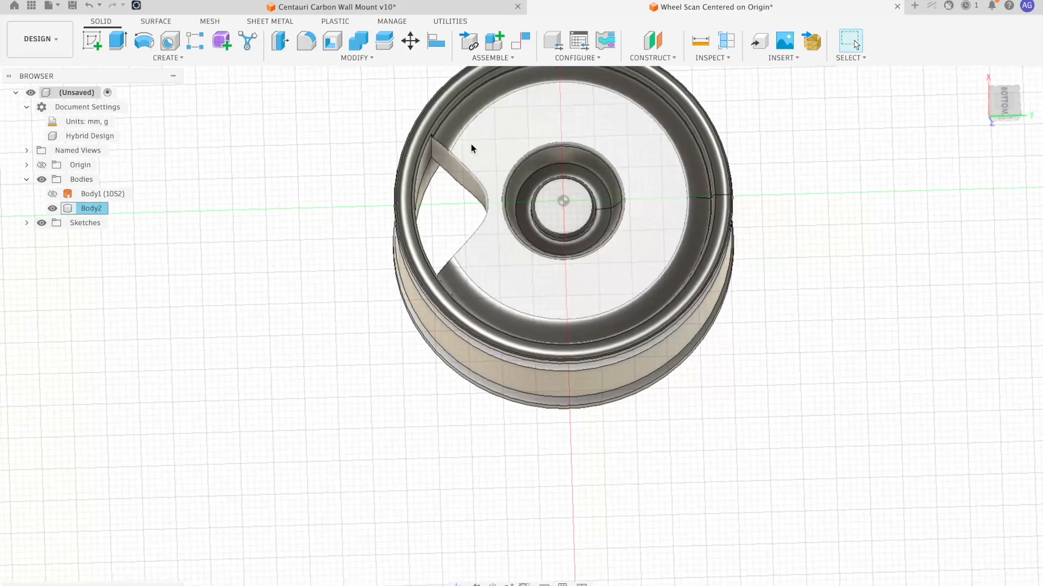
- Start a circular pattern of features with the spoke-opening cut as the object to pattern
middle_click_drag(586, 184, 556, 247)
left_click(170, 58)
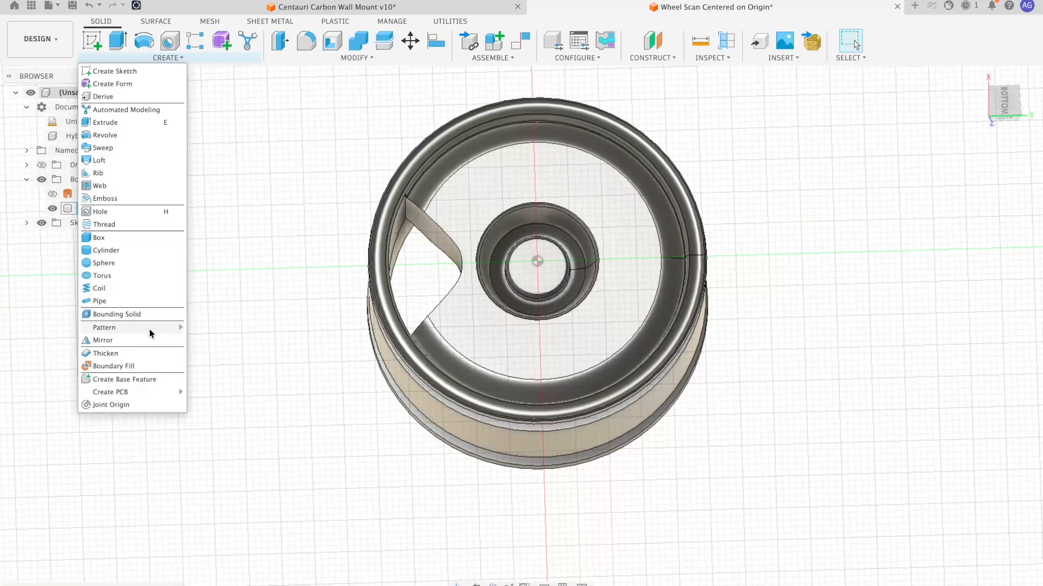
mouse_move(135, 326)
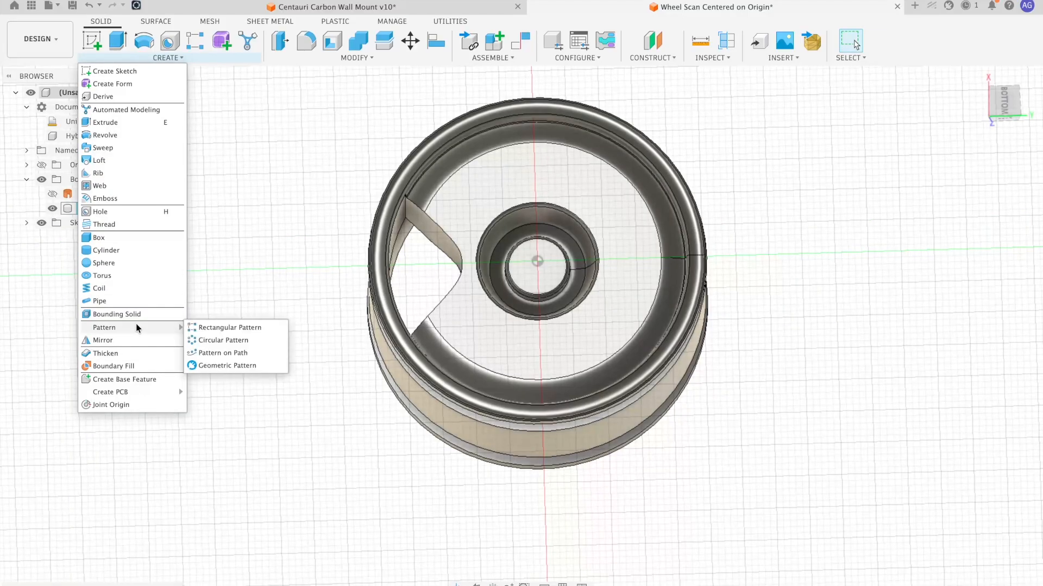
left_click(226, 341)
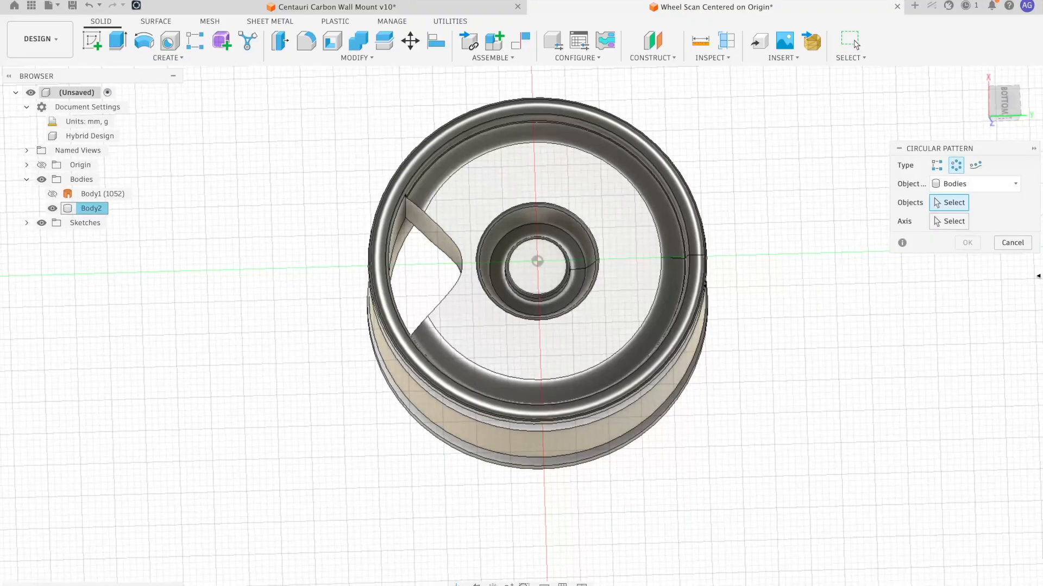
left_click(937, 184)
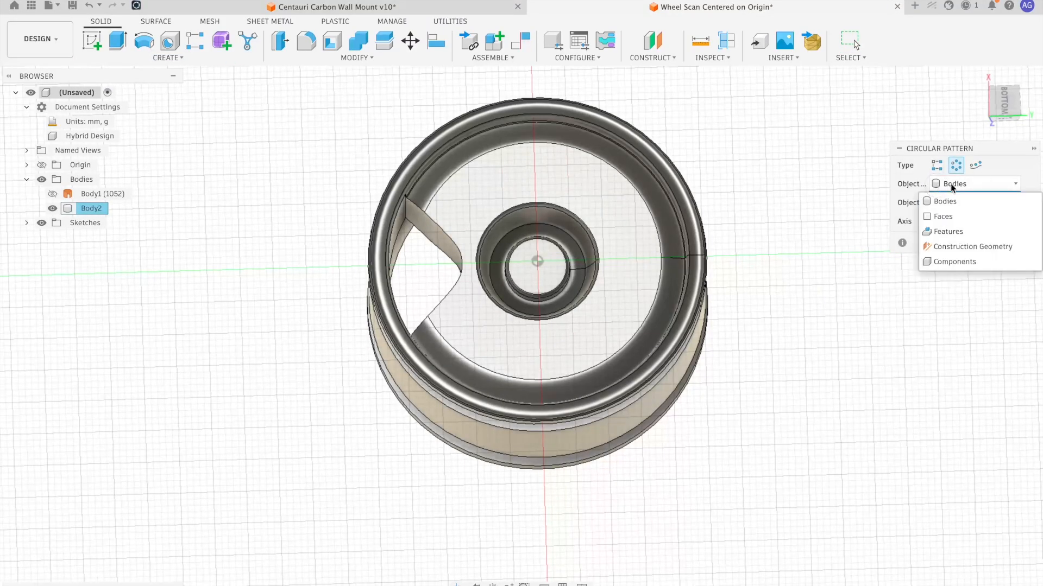
left_click(937, 231)
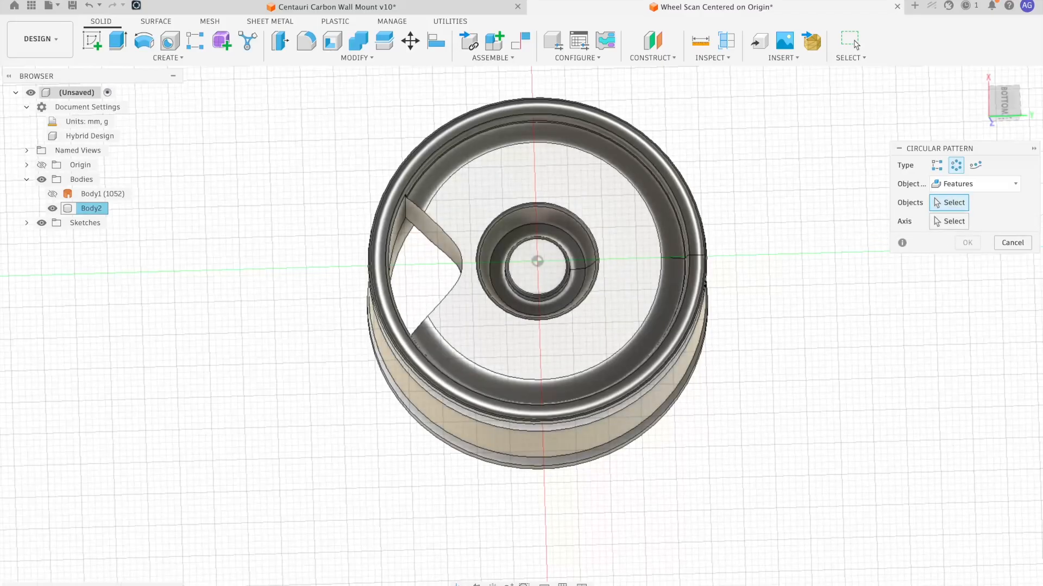
left_click(131, 580)
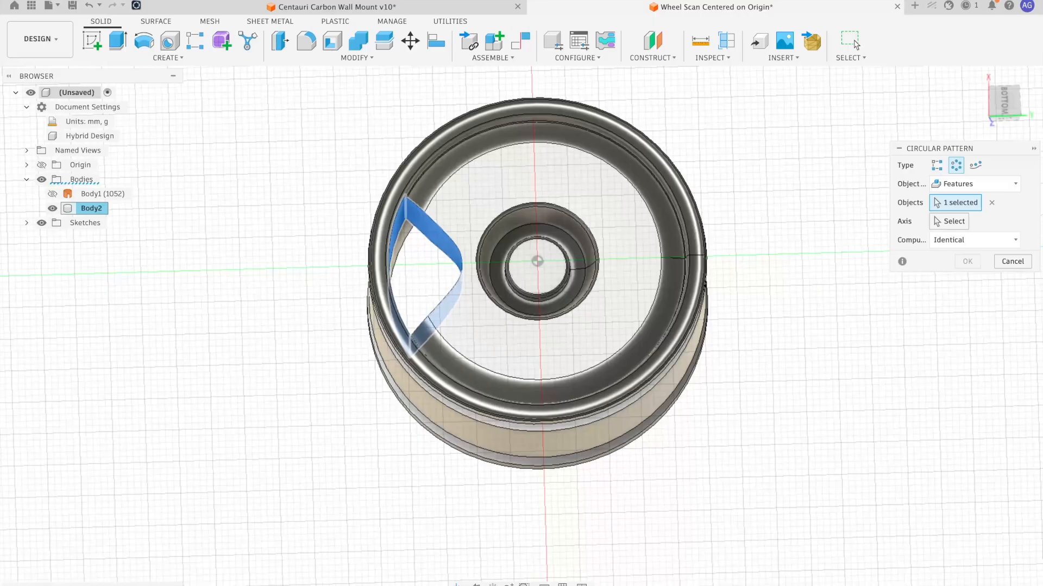
- Assign the wheel's central Z axis as the pattern's rotation axis, clearing the mistakenly selected X axis
left_click(949, 225)
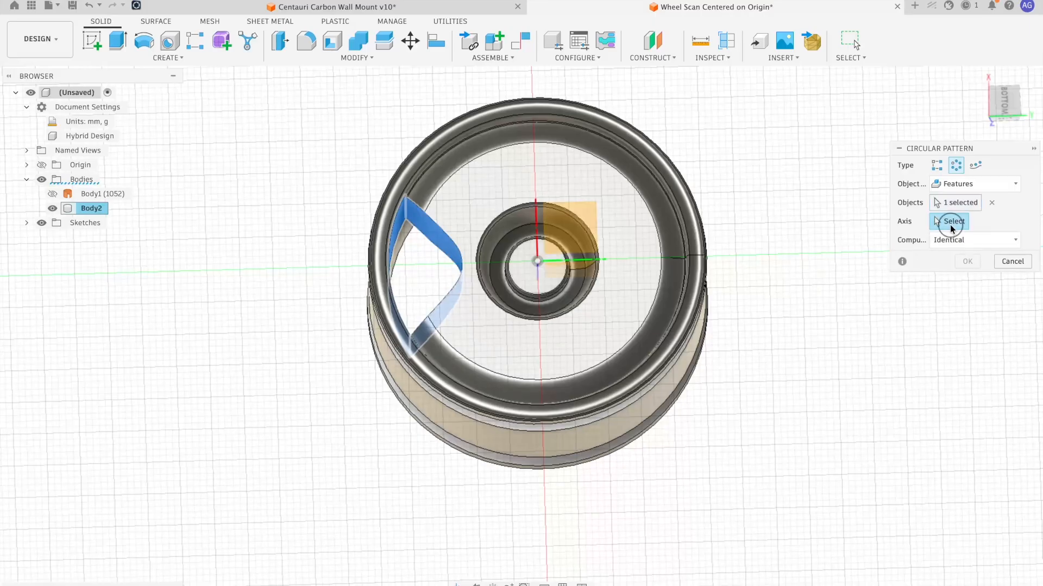
left_click(535, 232)
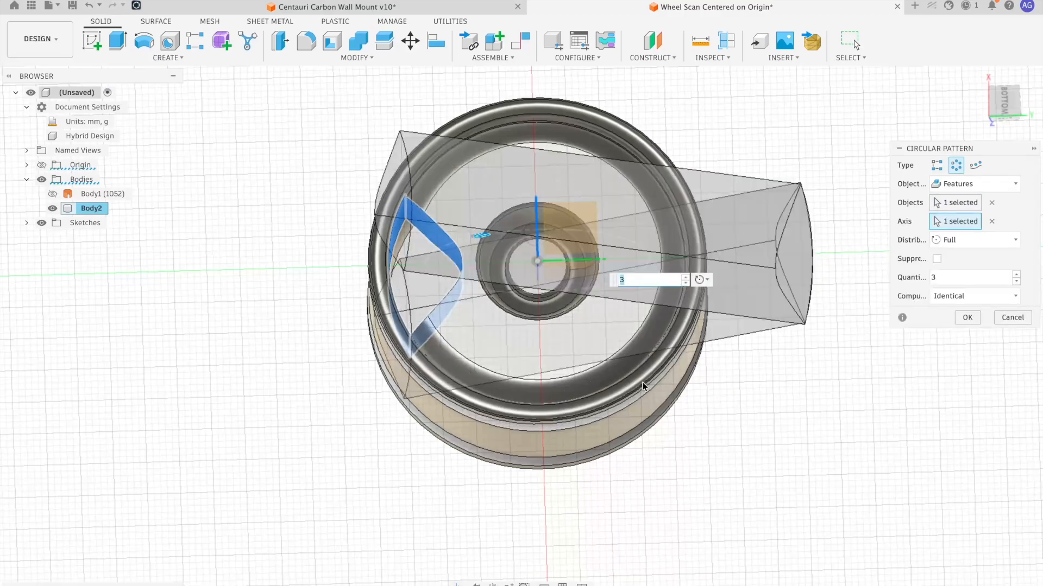
middle_click_drag(568, 391, 563, 306, "shift")
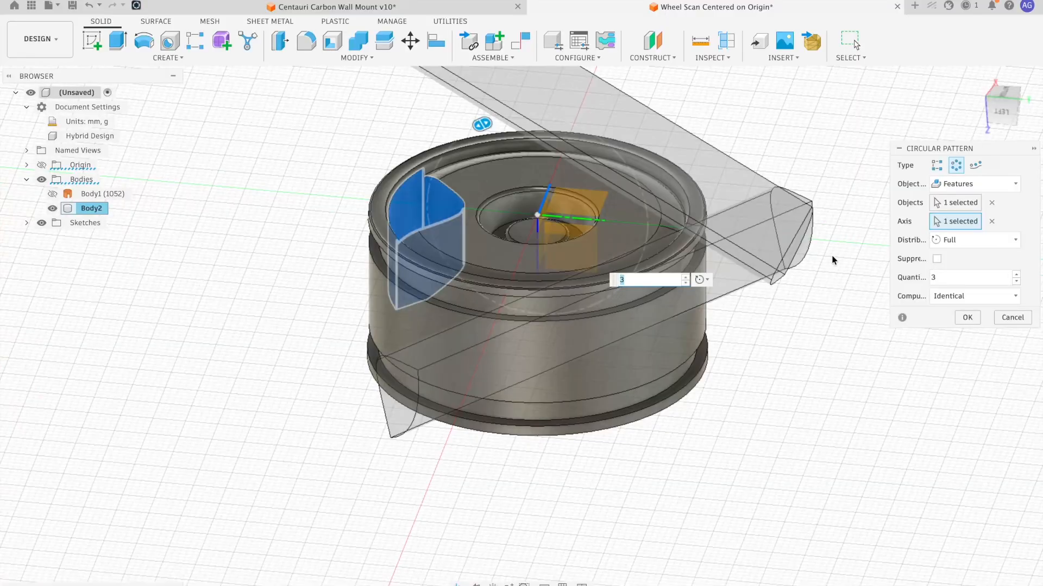
left_click(992, 221)
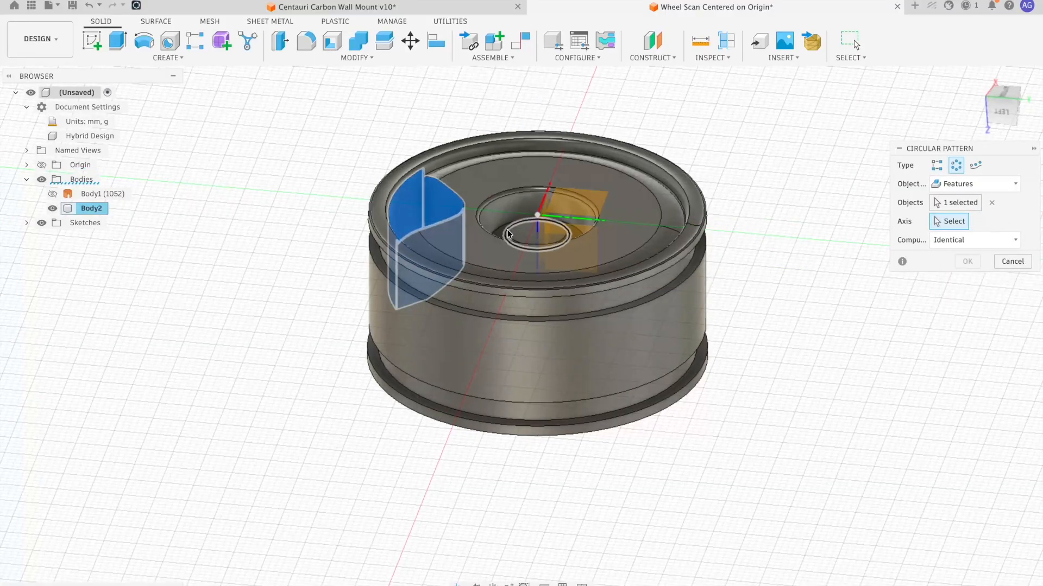
middle_click_drag(563, 259, 566, 298, "shift")
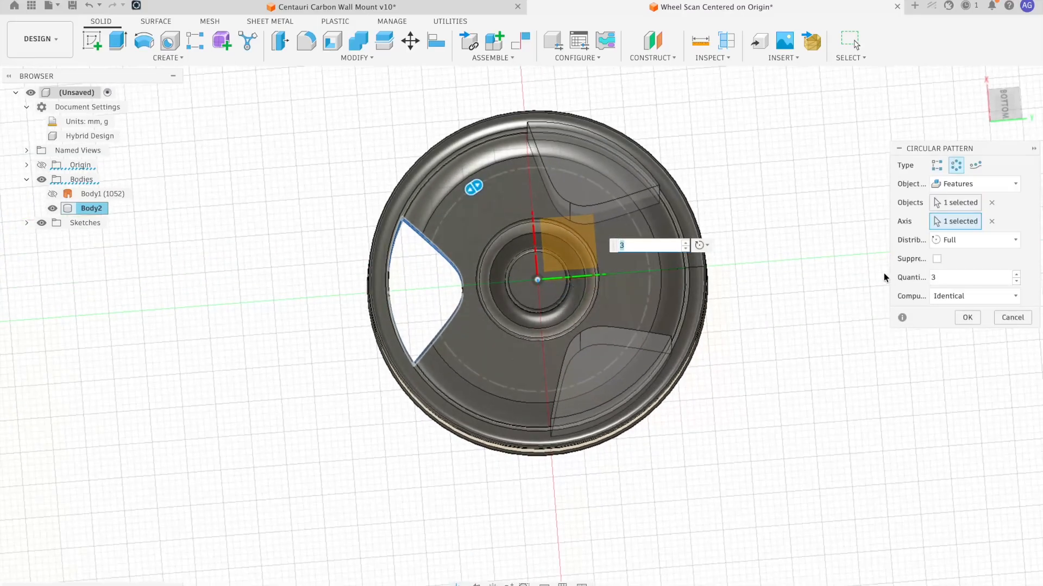
- Set the circular pattern quantity to 5 with full distribution and complete the pattern of spoke openings
left_click(686, 242)
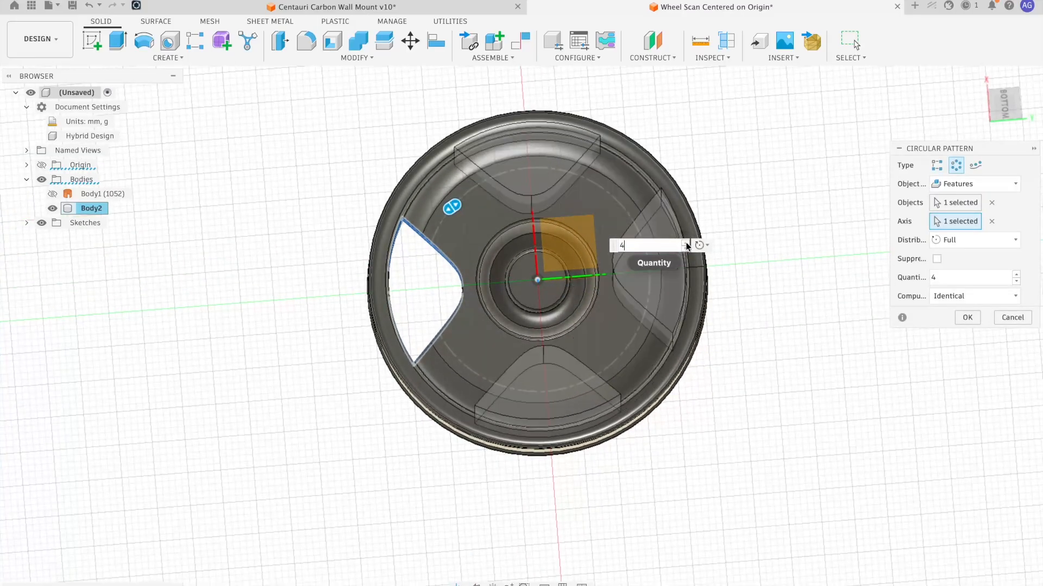
left_click(685, 243)
middle_click_drag(497, 233, 507, 192, "shift")
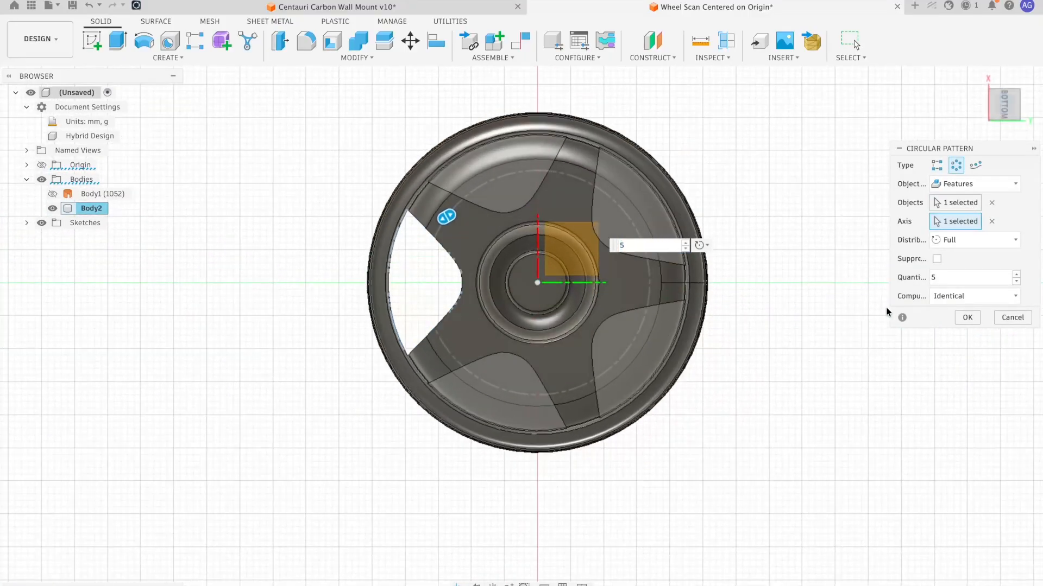
left_click(965, 318)
- Show the scanned wheel body and hide the solid one to examine the scan's rear spokes, hub and inner rim
middle_click_drag(578, 292, 527, 259, "shift")
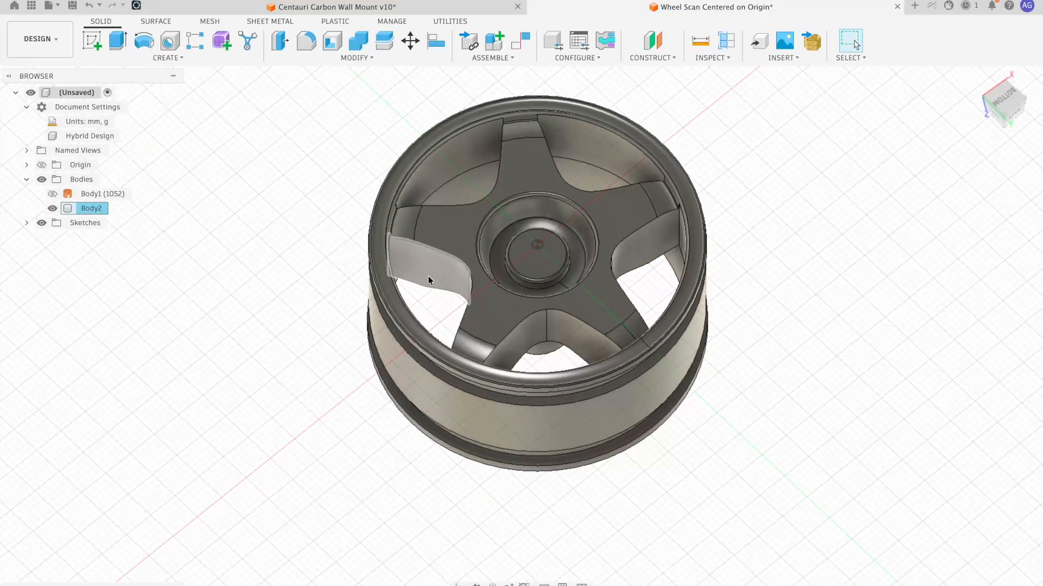
left_click(52, 194)
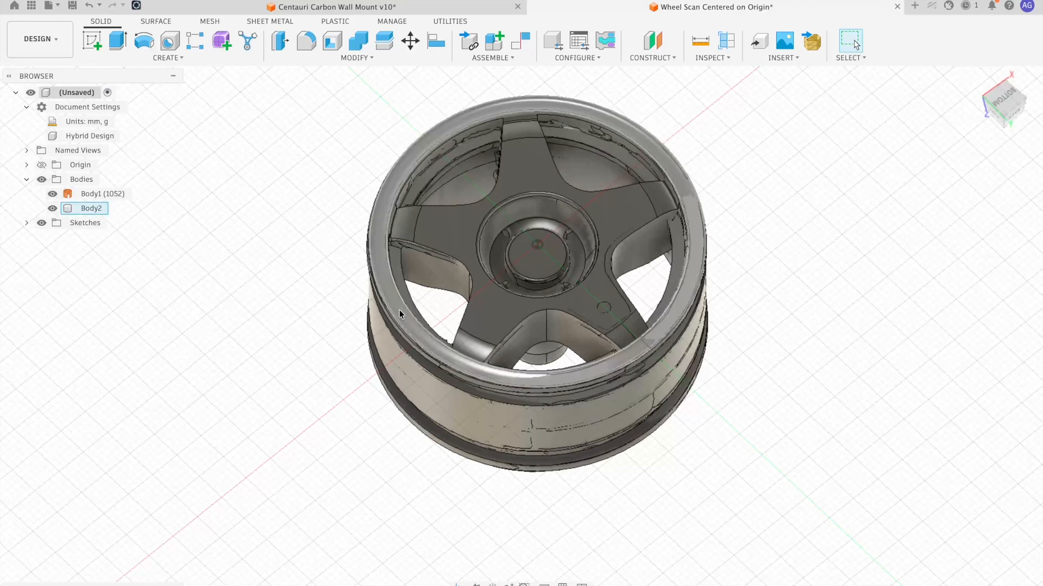
left_click(52, 209)
middle_click_drag(428, 353, 421, 225, "shift")
middle_click_drag(500, 559, 518, 315)
scroll(597, 392, "up", 10)
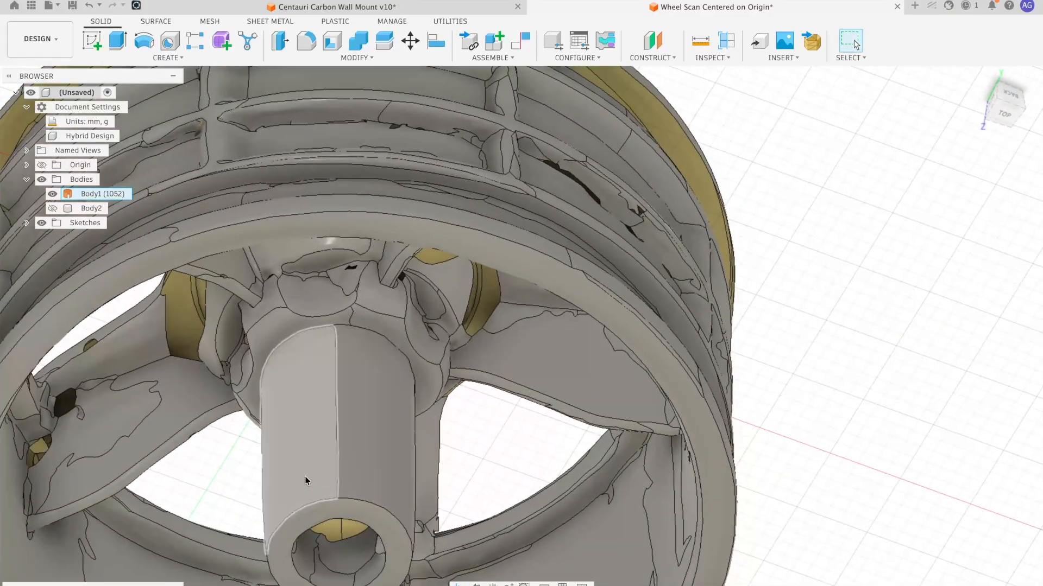
- Switch back to the solid wheel and overlay the scan on it to compare spokes and rim, leaving only the solid shown
left_click(52, 194)
left_click(52, 208)
scroll(473, 302, "down", 8)
middle_click_drag(642, 235, 659, 340, "shift")
scroll(447, 291, "up", 5)
middle_click_drag(447, 291, 432, 236, "shift")
left_click(52, 194)
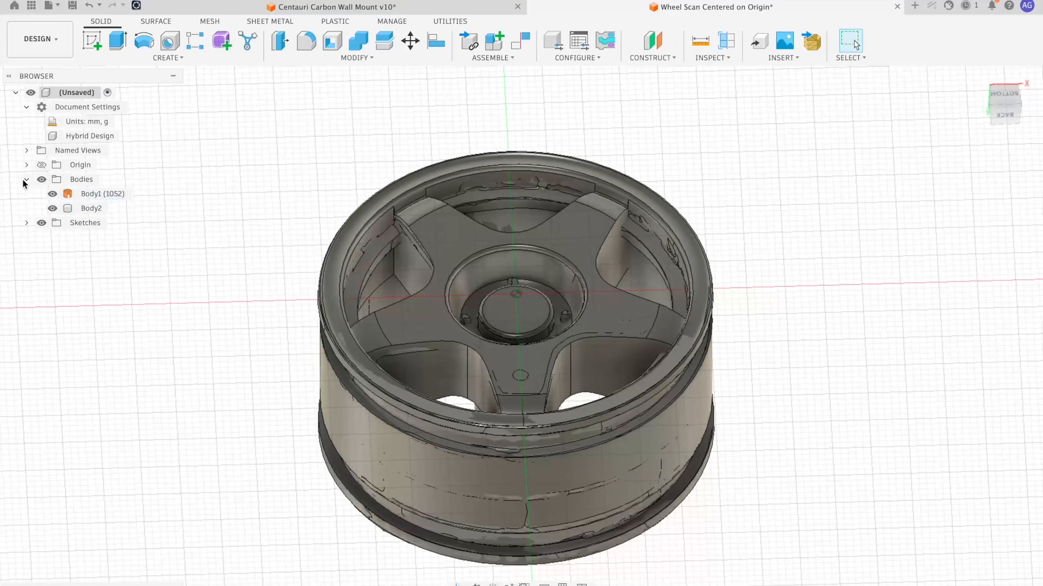
left_click(53, 194)
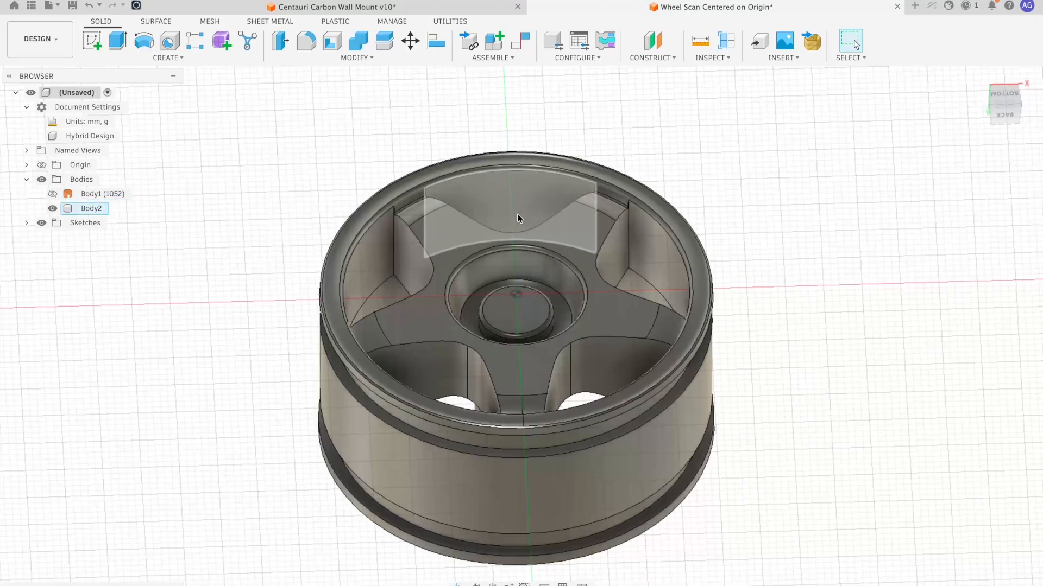
- Create a sketch on the XZ plane, turn on Slice and show the scanned body alongside the solid wheel
left_click(92, 41)
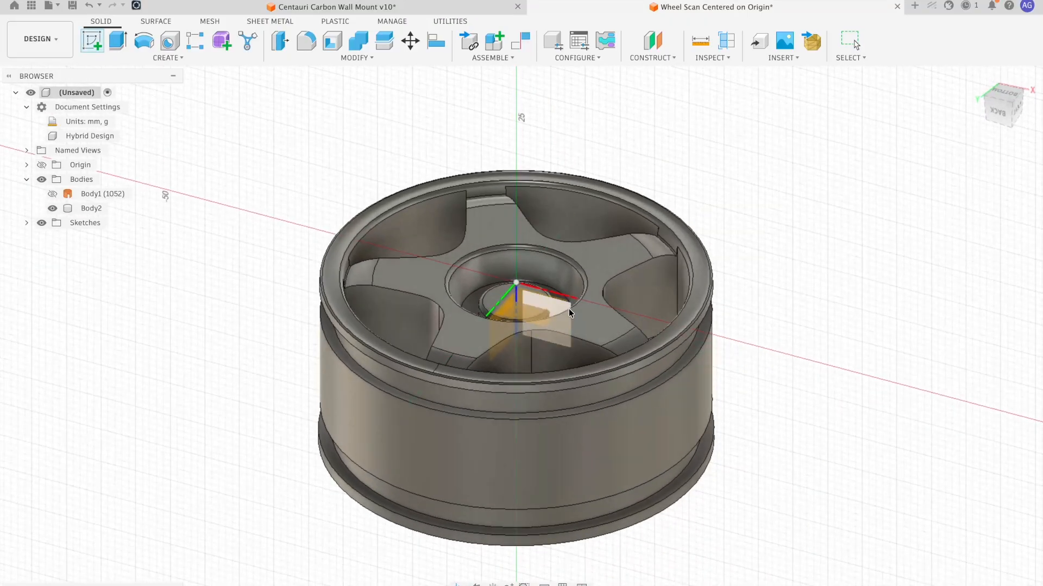
left_click(568, 313)
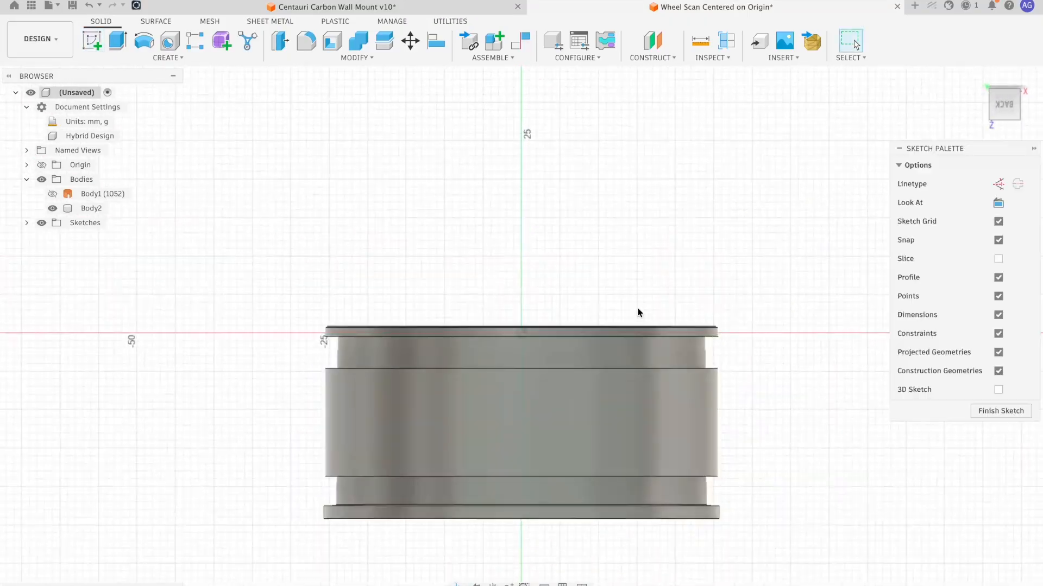
left_click(998, 259)
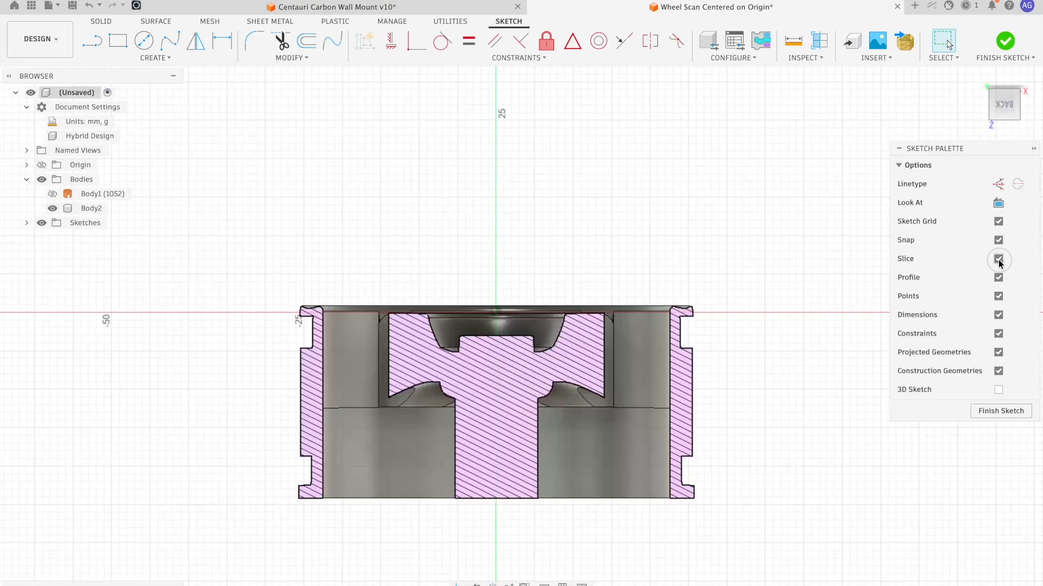
left_click(56, 196)
left_click(55, 196)
scroll(651, 345, "up", 10)
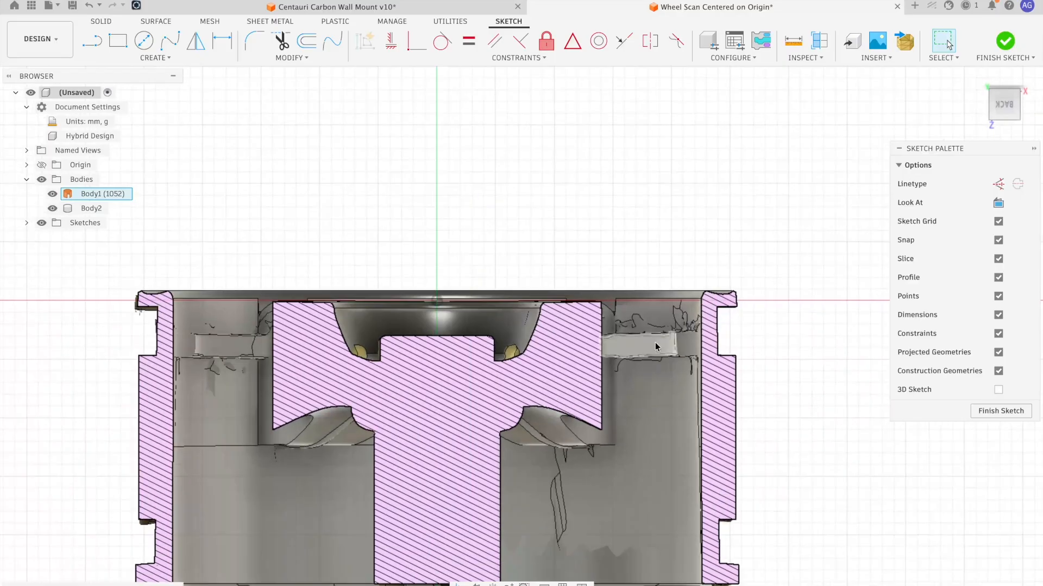
- Sketch a rectangle from inside the rim wall inward over the scan's inner ledge section, and finish the sketch
middle_click_drag(683, 349, 574, 423, "shift")
middle_click_drag(622, 362, 633, 326, "shift")
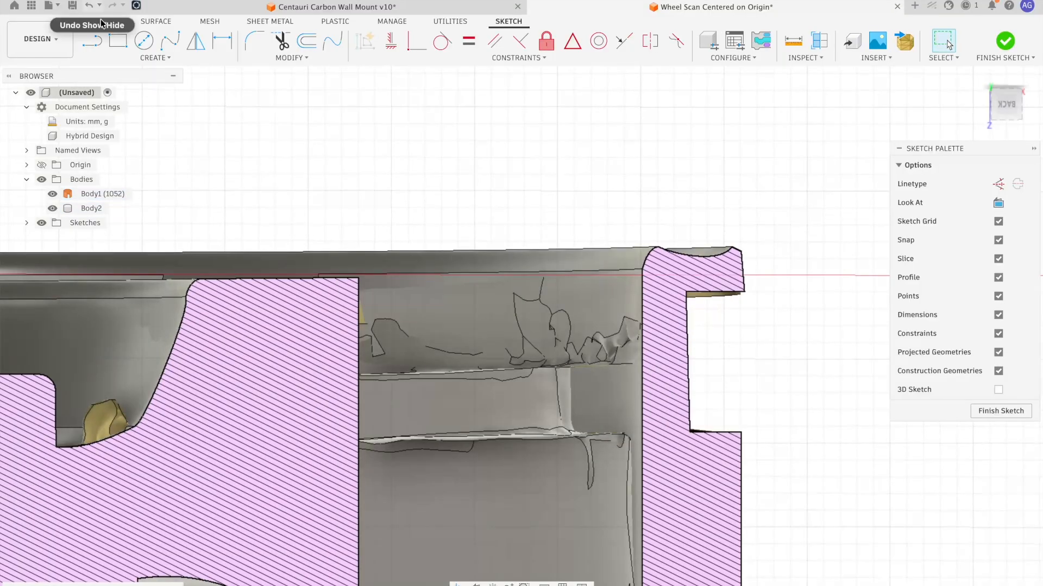
left_click(120, 47)
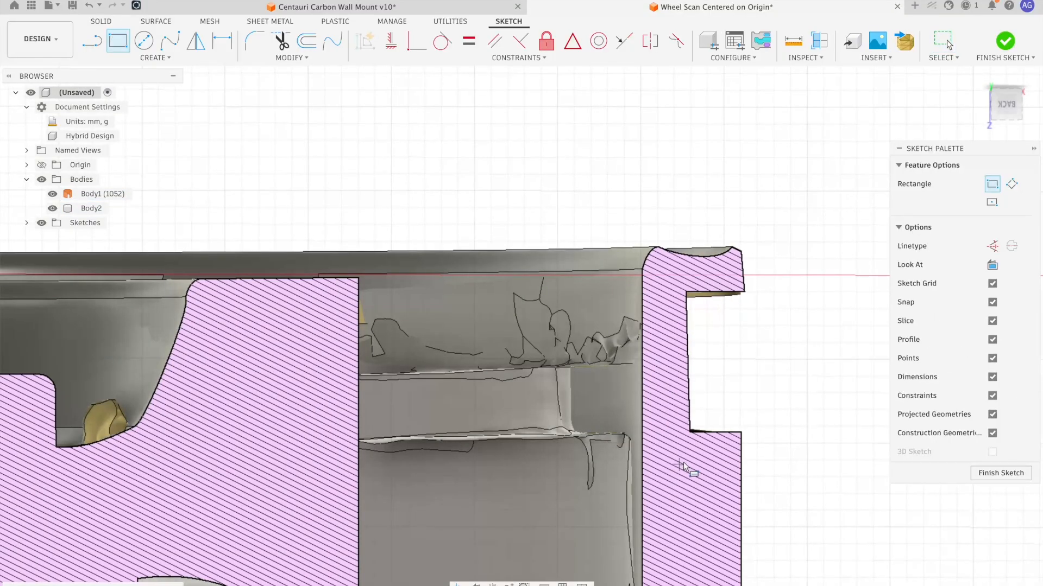
left_click(657, 359)
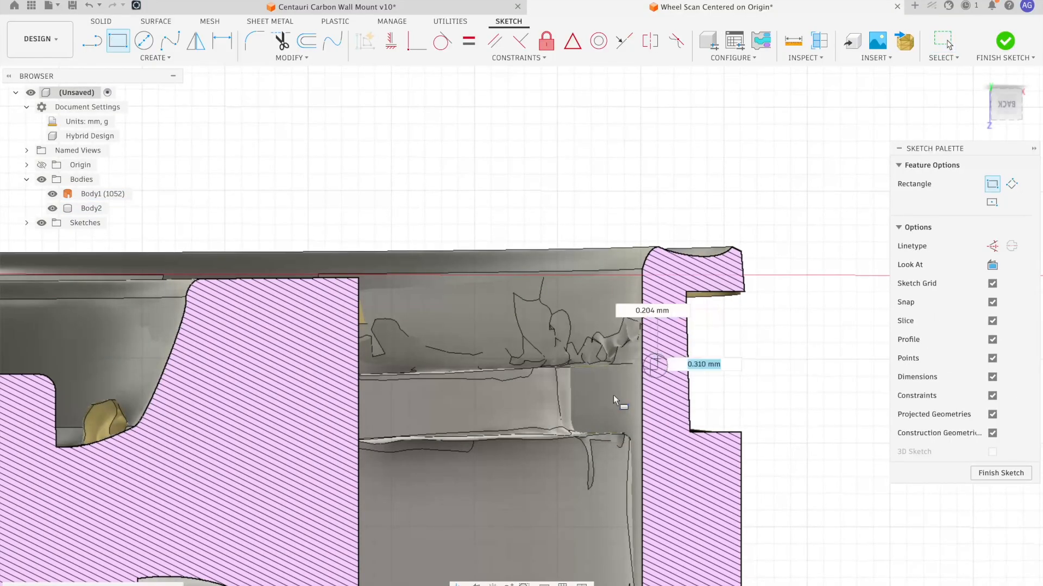
left_click(568, 439)
mouse_move(568, 438)
middle_mouse_down("shift")
mouse_move(480, 358)
mouse_move(520, 173)
middle_mouse_up("shift")
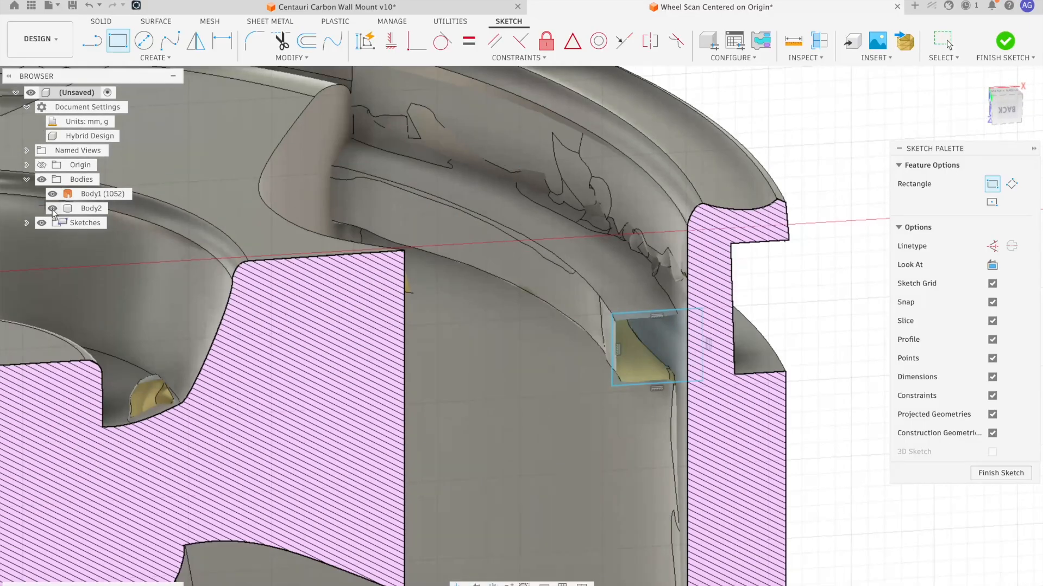
left_click(1005, 41)
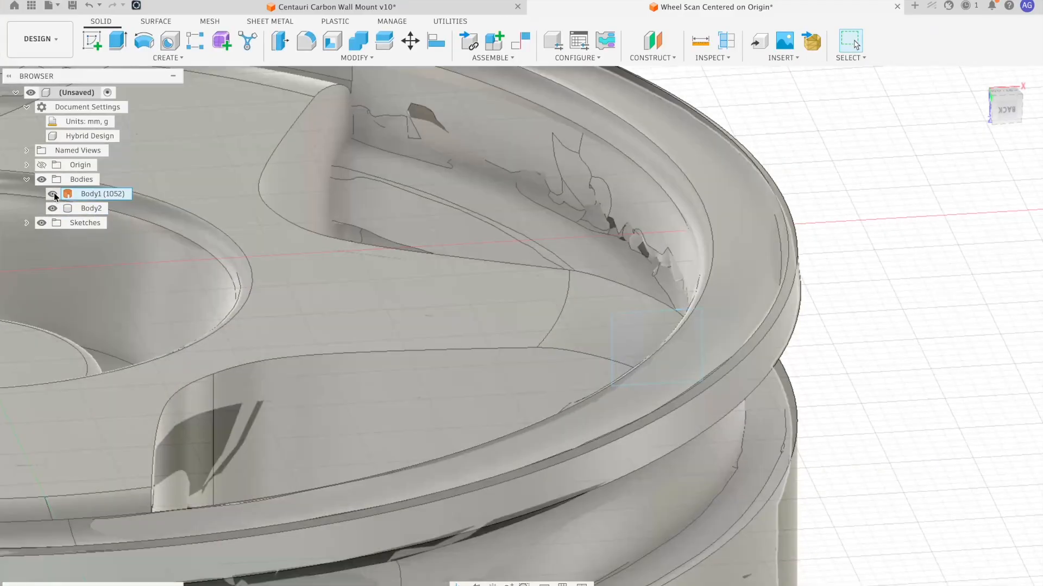
- Hide the scanned body and revolve the rectangle 360 degrees about the Z axis with the Join operation
left_click(52, 194)
scroll(205, 209, "down", 10)
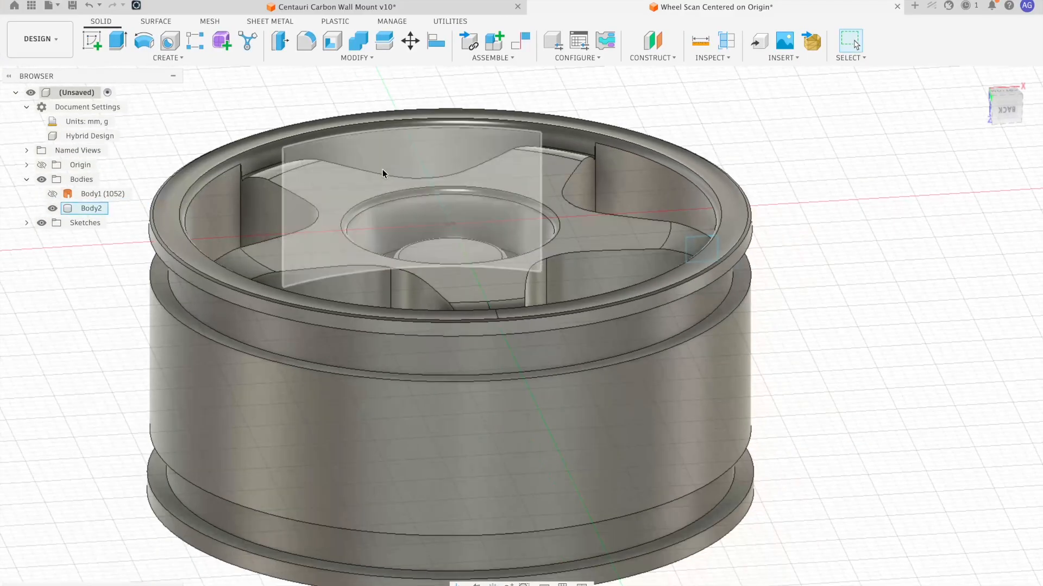
middle_click_drag(383, 174, 260, 82, "shift")
left_click(144, 41)
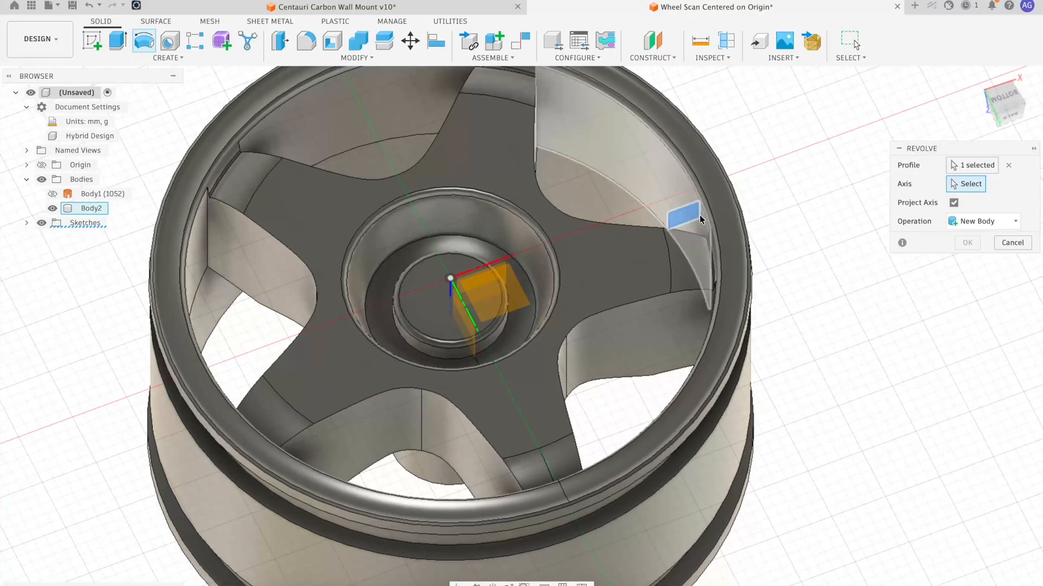
left_click(450, 293)
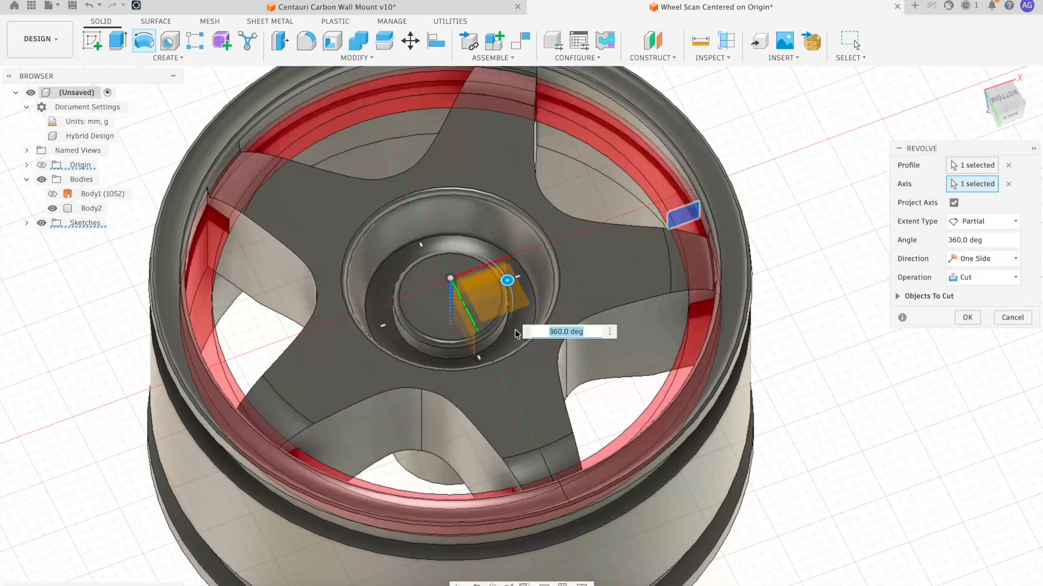
left_click(972, 284)
left_click(959, 293)
middle_click_drag(809, 271, 834, 278, "shift")
left_click(967, 299)
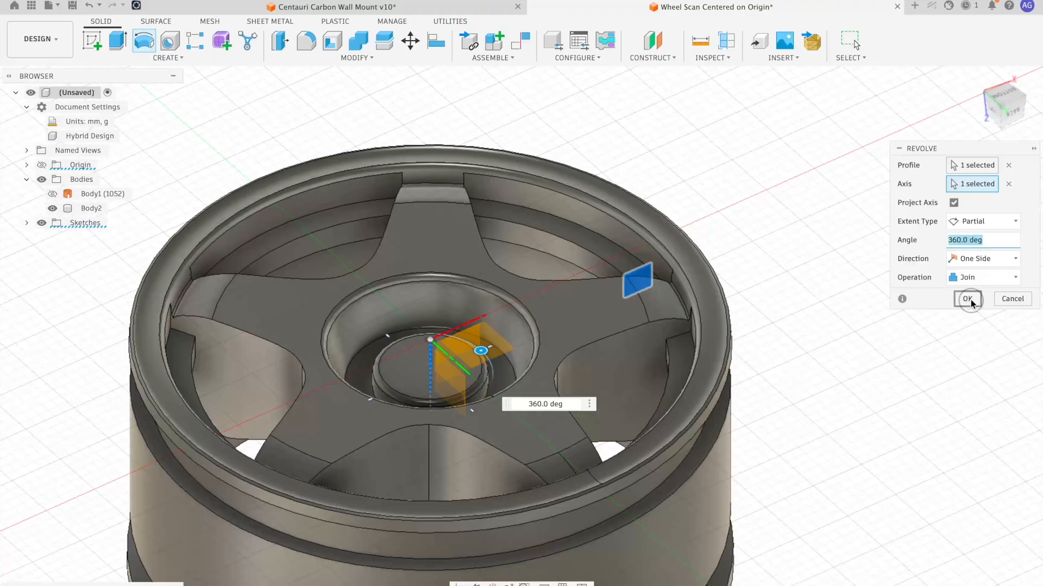
- Inspect the revolved inner ring, spokes and hub of the solid wheel from several angles
middle_click_drag(680, 229, 790, 223)
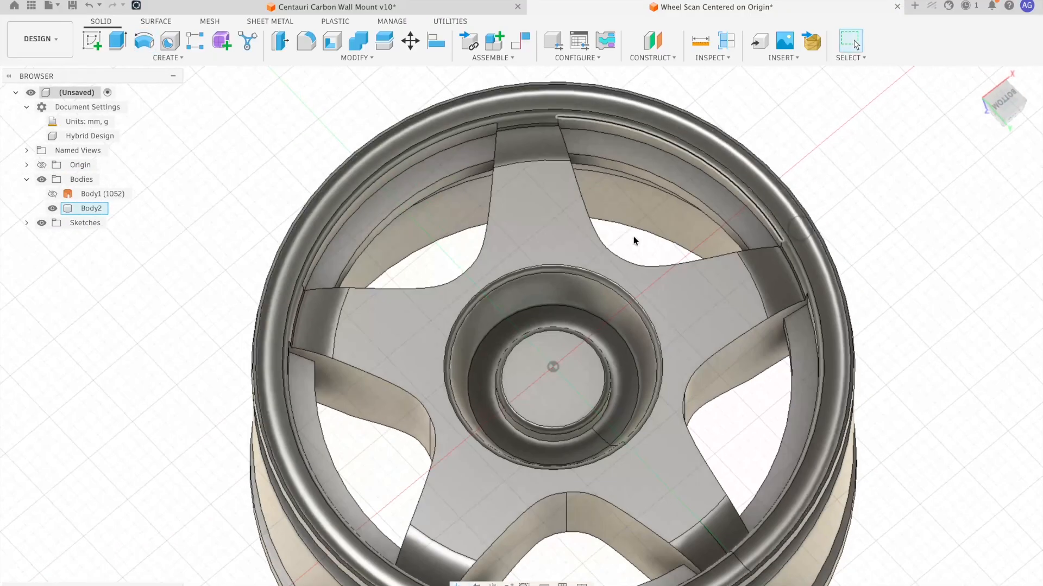
middle_click_drag(641, 191, 630, 237, "shift")
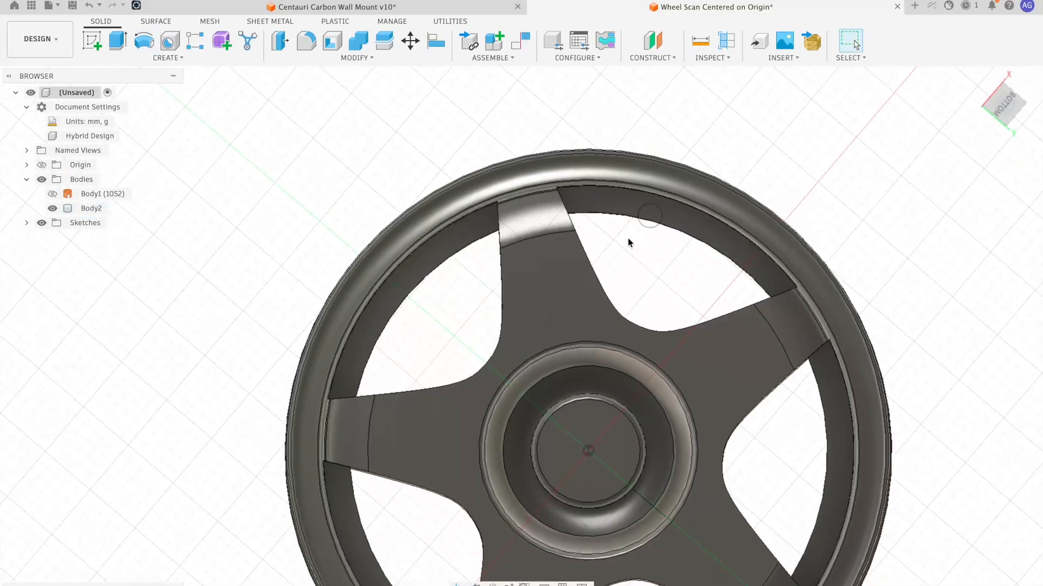
middle_click_drag(665, 311, 572, 149)
scroll(752, 379, "down", 5)
middle_click_drag(788, 384, 638, 268)
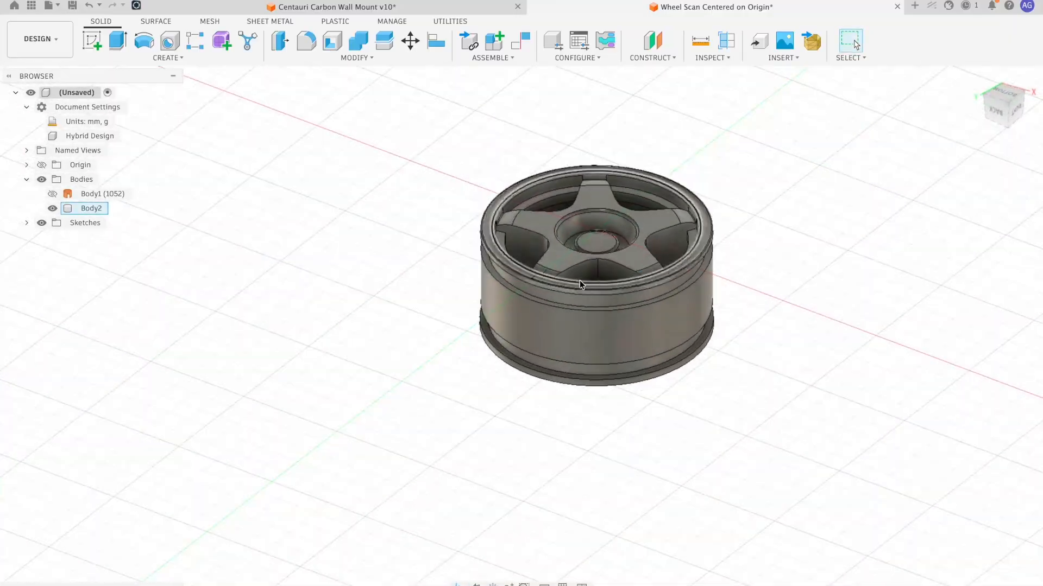
scroll(585, 277, "up", 8)
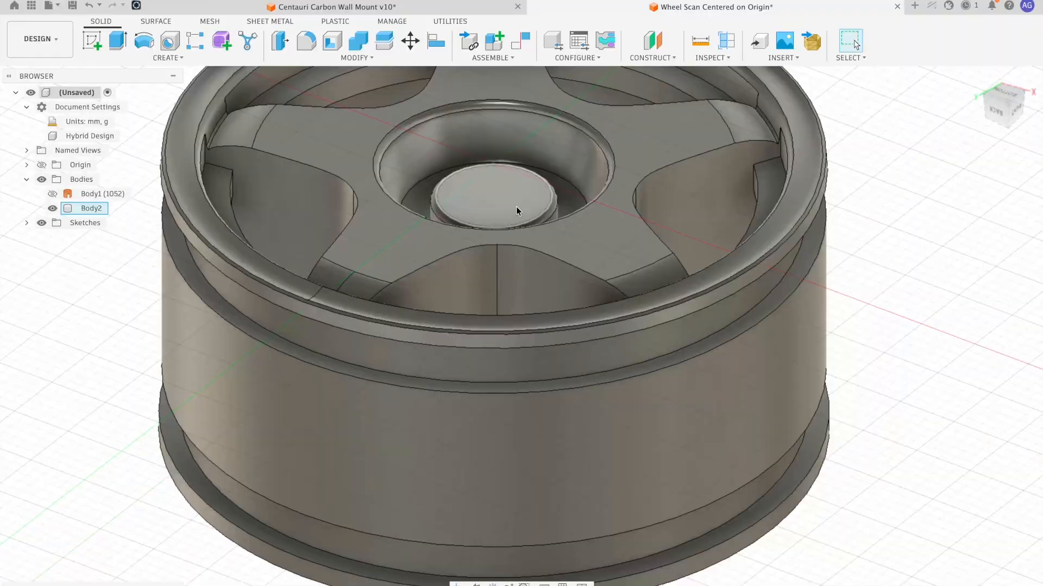
- Compare the solid wheel with the scanned body by showing the scan over it, and hide the scan again
scroll(511, 249, "down", 2)
middle_click_drag(510, 249, 435, 304)
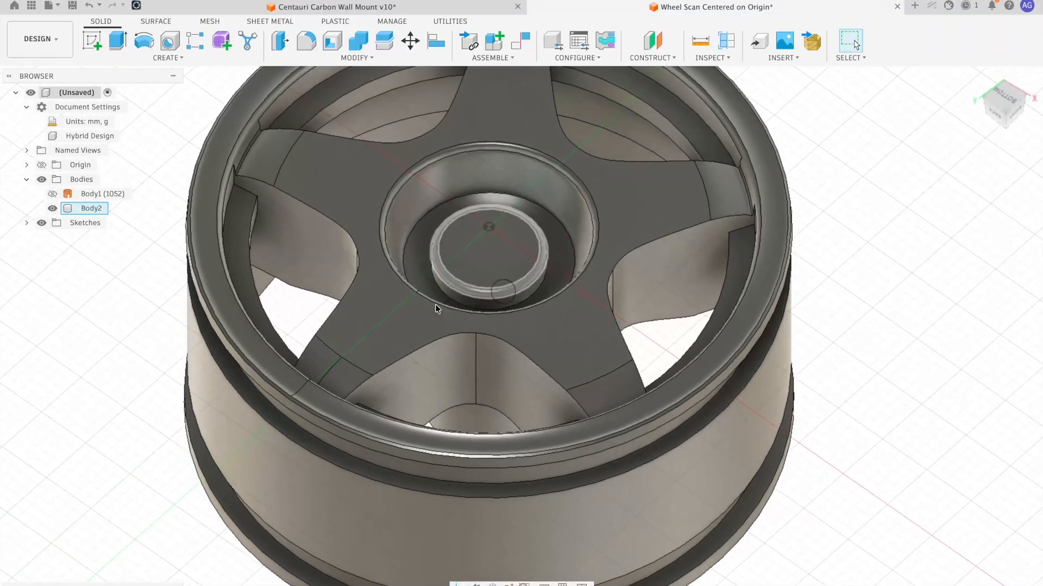
left_click(52, 194)
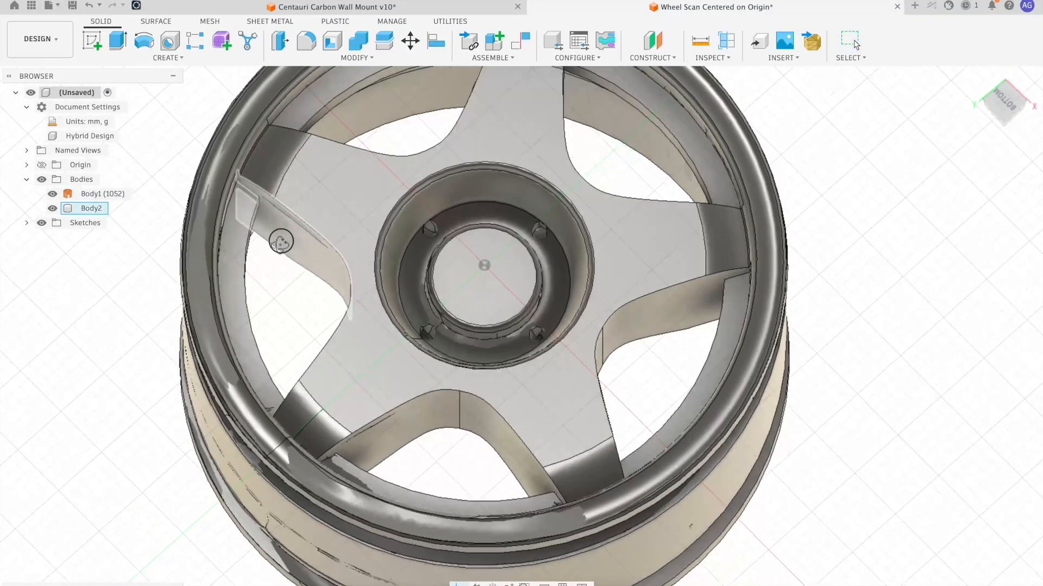
scroll(434, 235, "up", 5)
scroll(427, 232, "down", 5)
left_click(52, 194)
left_click(91, 208)
scroll(454, 218, "down", 2)
middle_click_drag(453, 218, 406, 270, "shift")
scroll(412, 292, "down", 5)
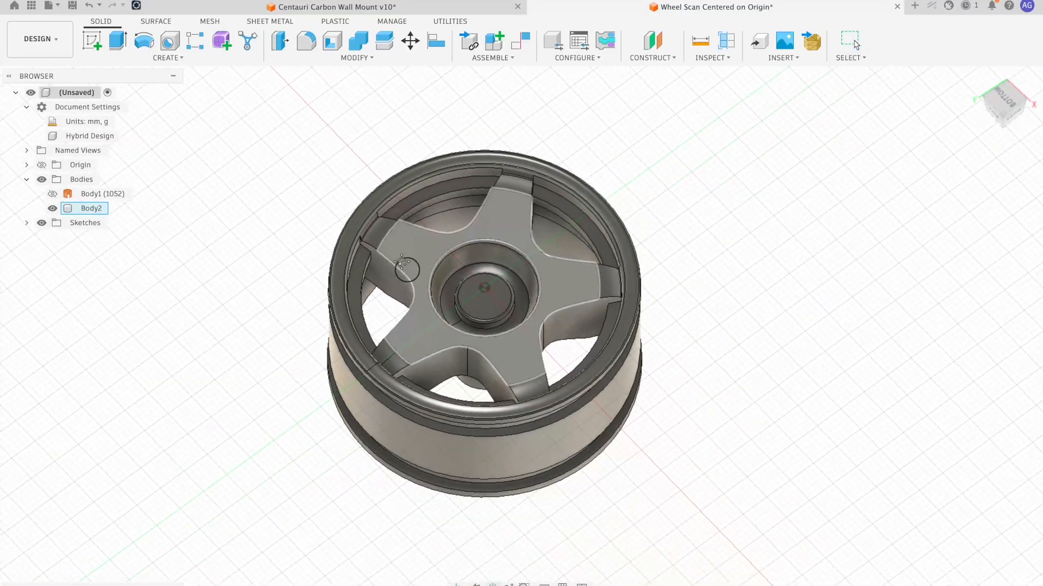
- Save the design as "Wheel Scan Based Design" in the Assembly and Fabrication location
left_click(73, 7)
left_click_drag(402, 165, 316, 171)
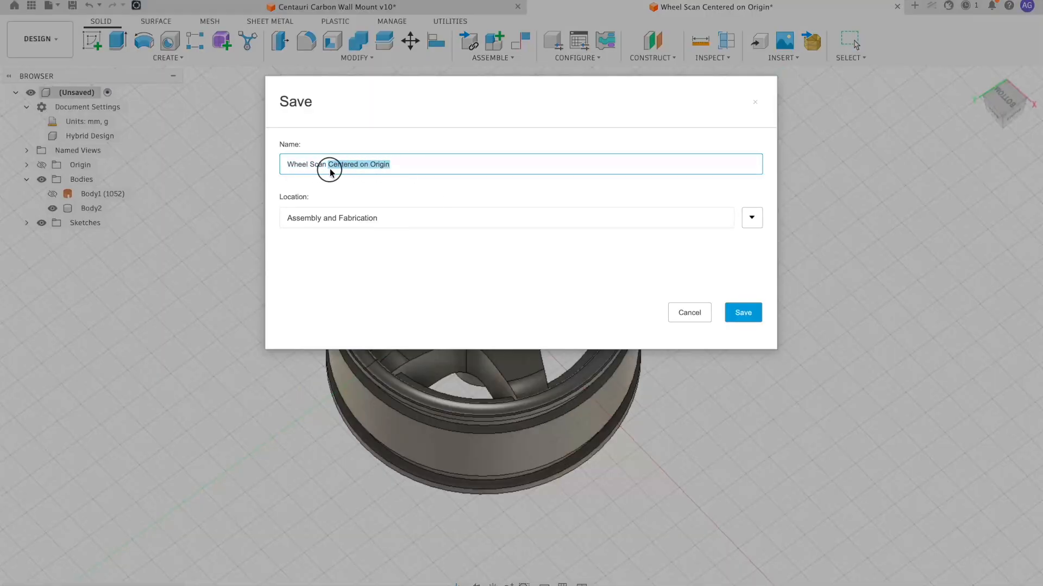
type("Base")
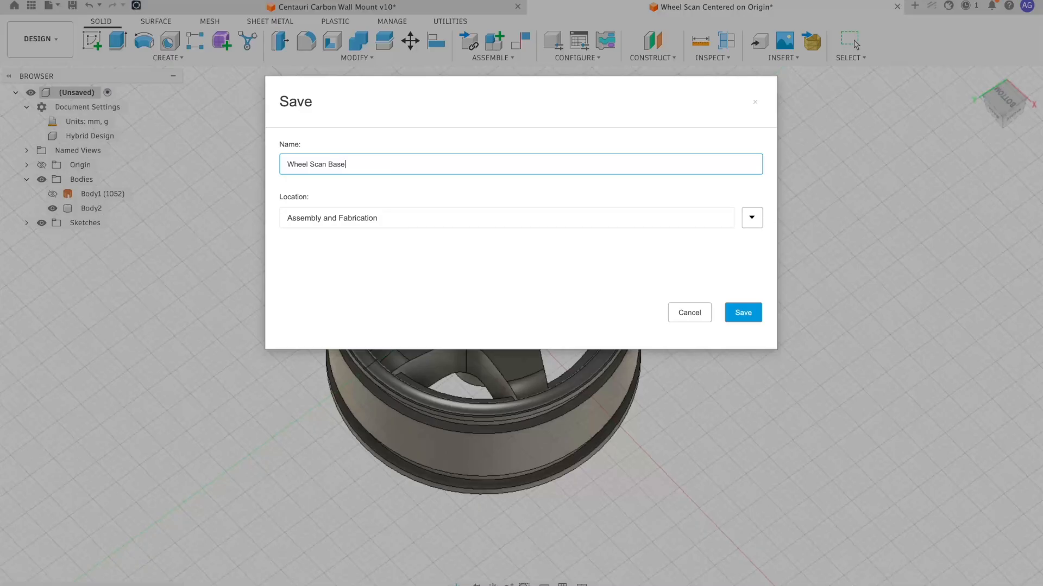
type("d Design")
left_click(757, 314)
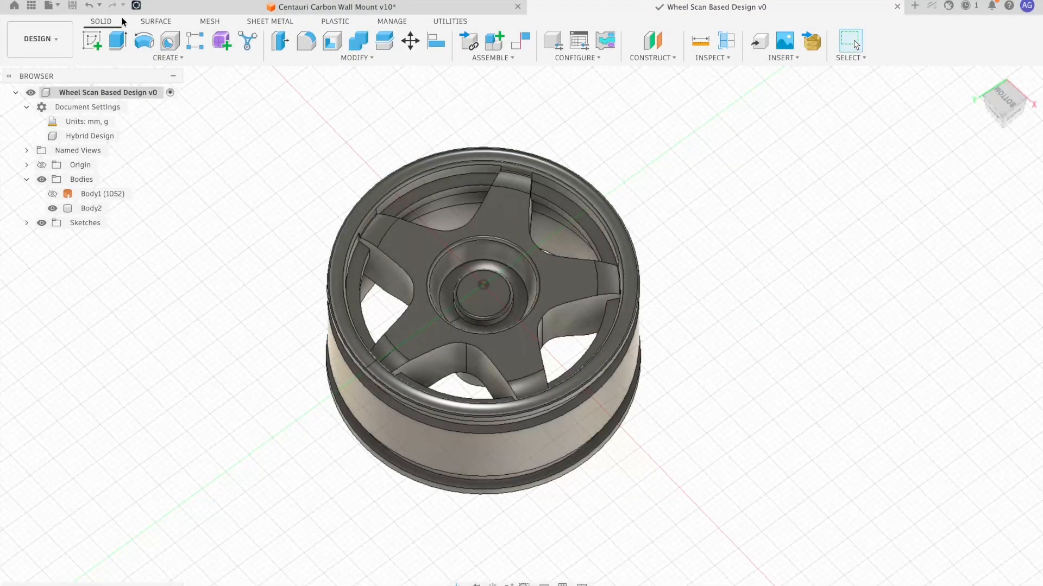
- Set up a 3D Print output of the solid wheel body with preparation type Export and turn on the mesh preview
left_click(50, 6)
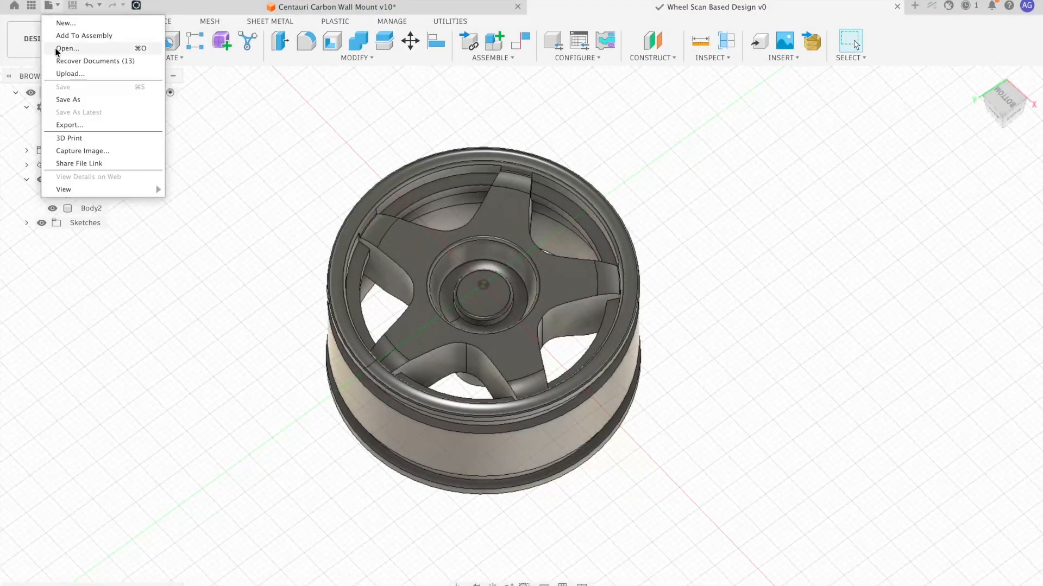
left_click(69, 137)
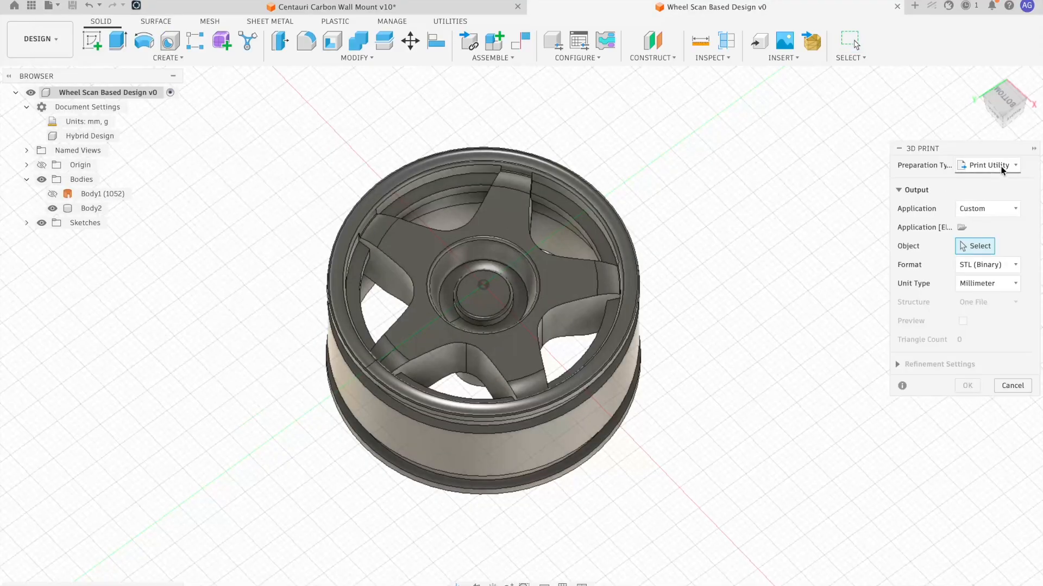
left_click(1002, 168)
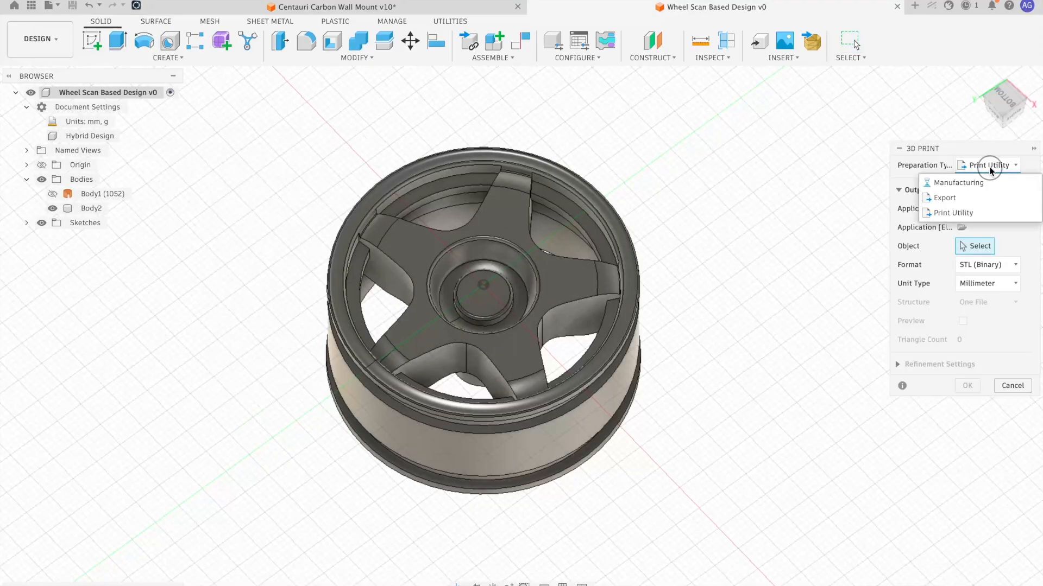
left_click(952, 202)
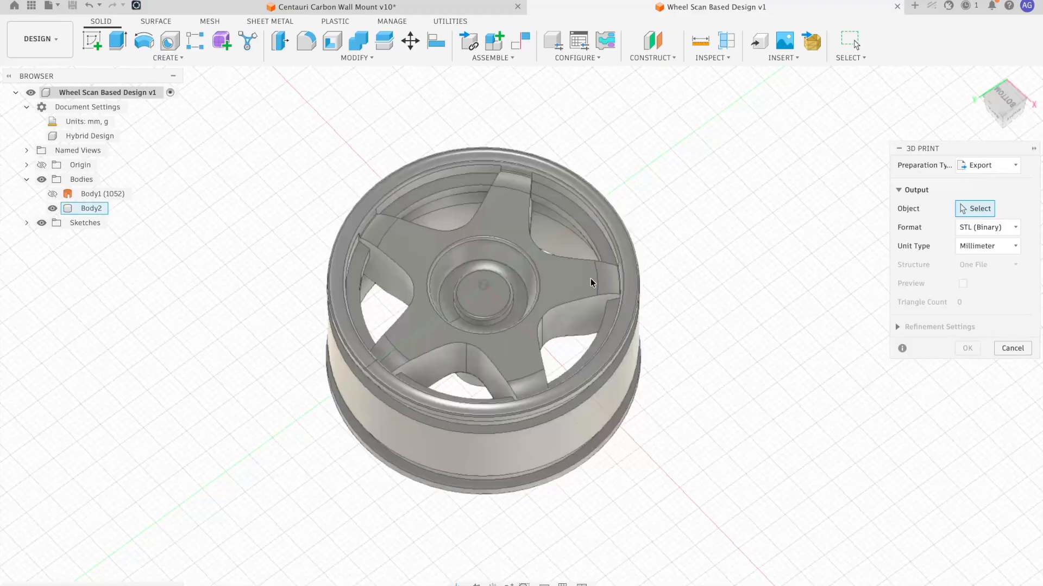
left_click(591, 282)
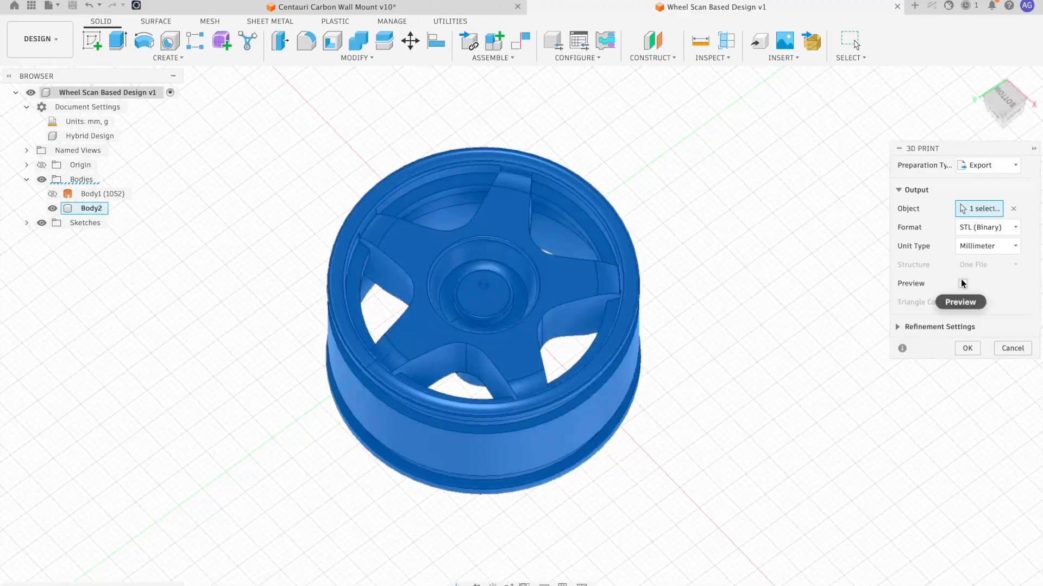
scroll(568, 341, "up", 5)
middle_click_drag(562, 339, 533, 342, "shift")
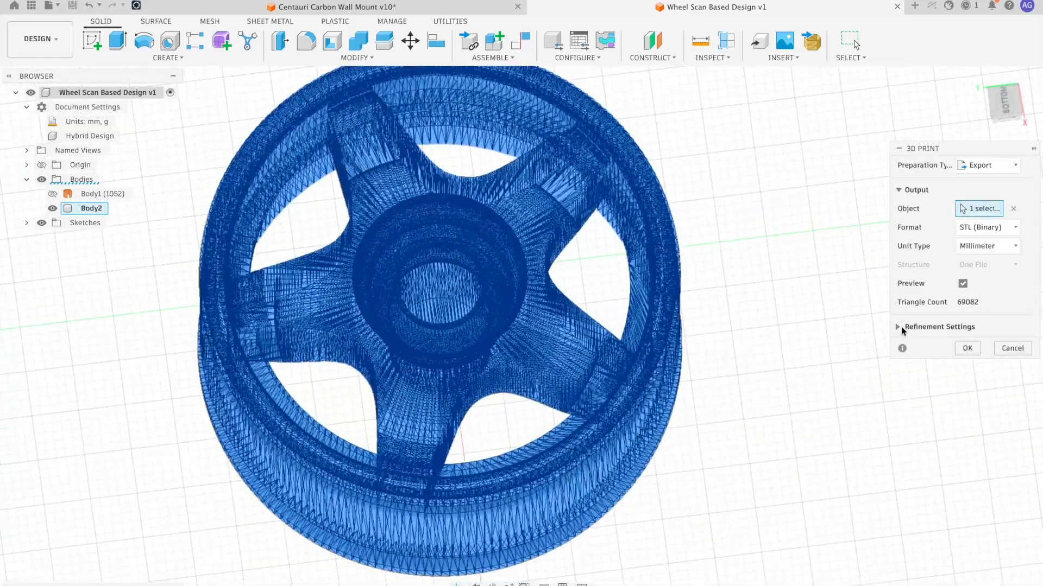
- Preview the Low refinement preset for the export mesh and set the refinement to Medium
left_click(917, 328)
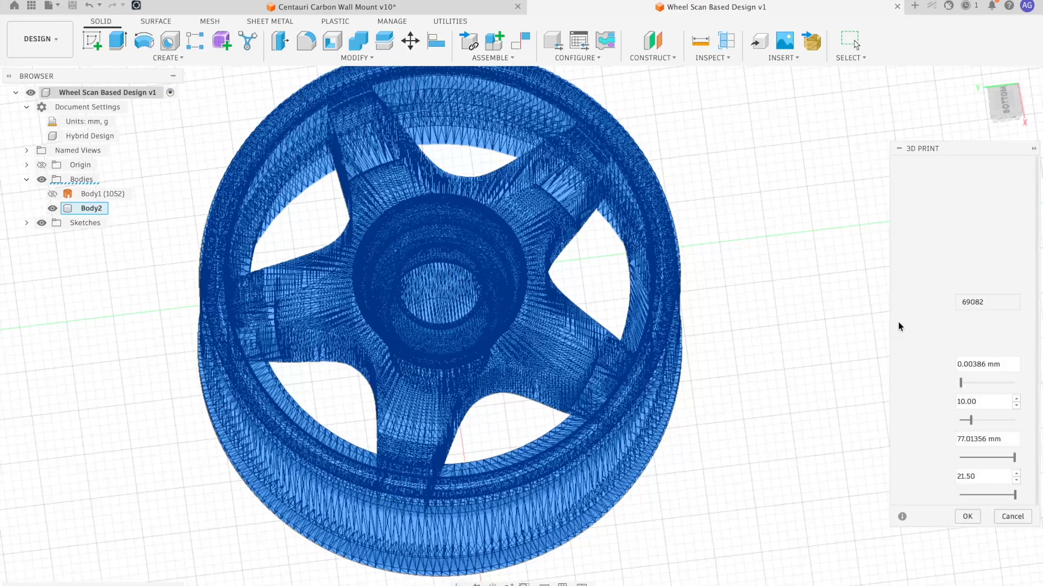
left_click(963, 346)
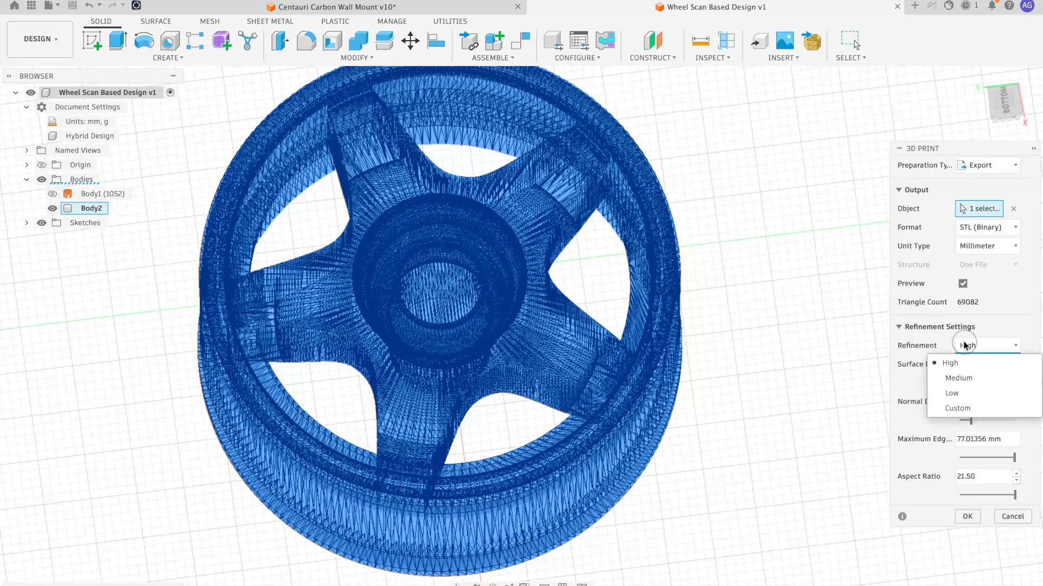
left_click(951, 394)
left_click(964, 347)
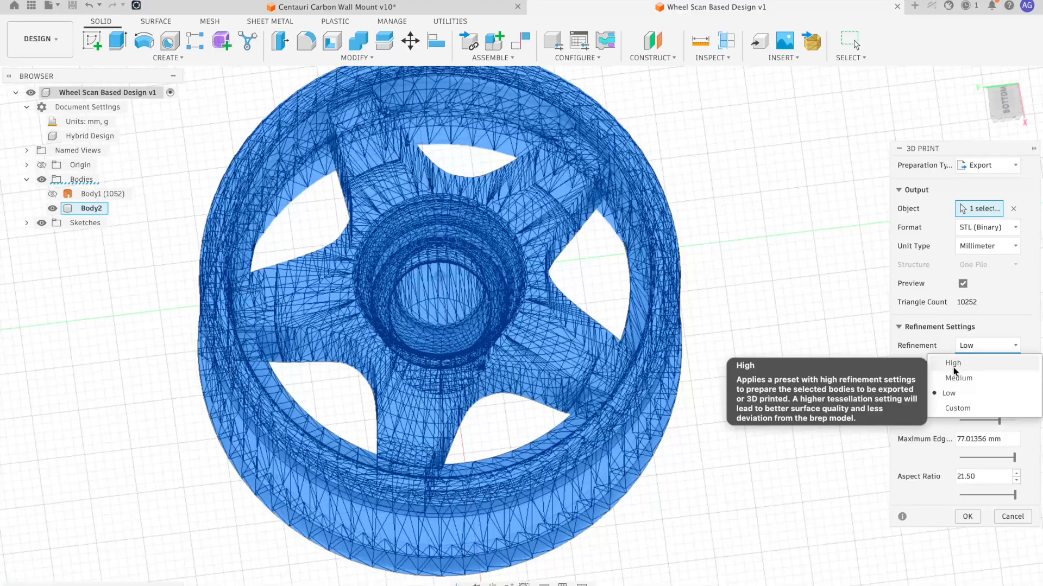
left_click(958, 378)
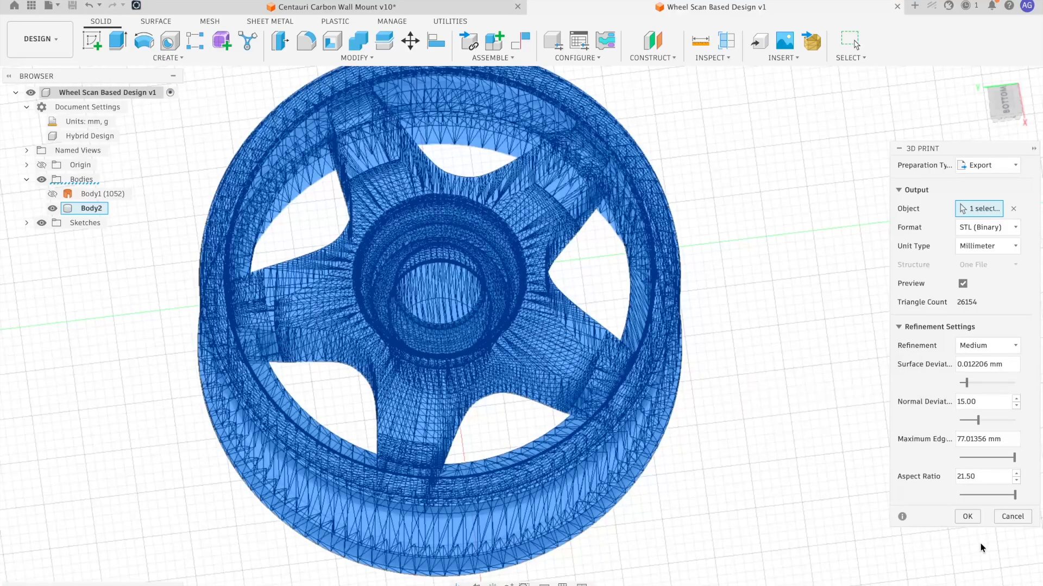
- Export the wheel as an STL to the computer's Downloads folder, named with the designer's full name followed by "_Toy_Wheel"
left_click(965, 516)
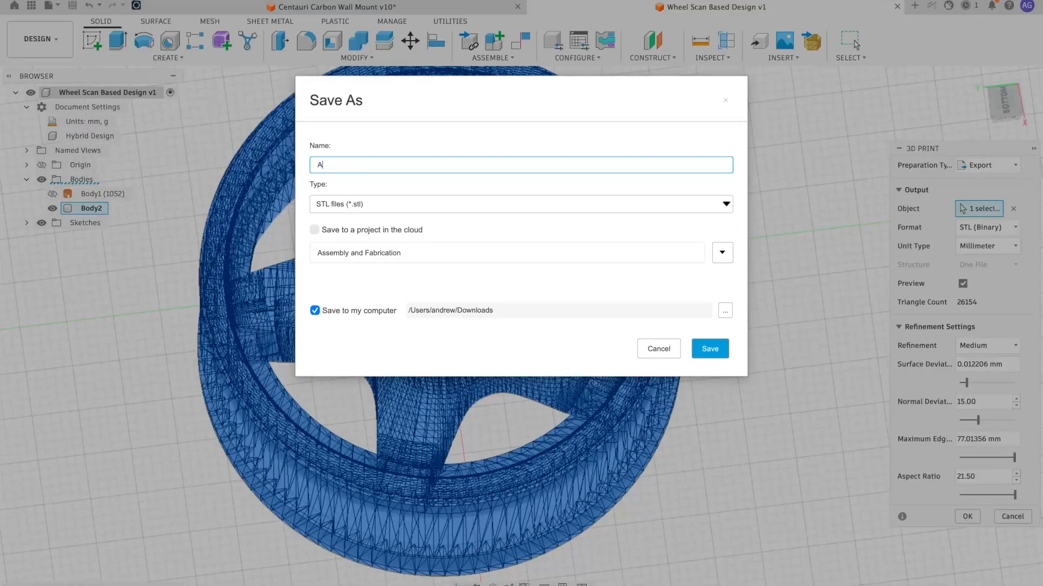
type("Andrew _")
key("BackSpace")
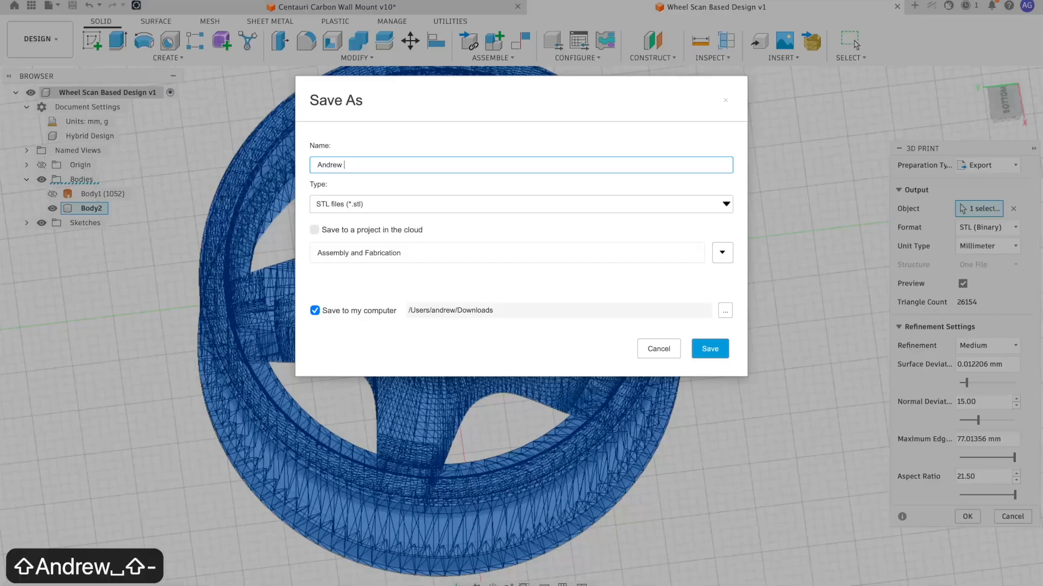
type("_Galbra")
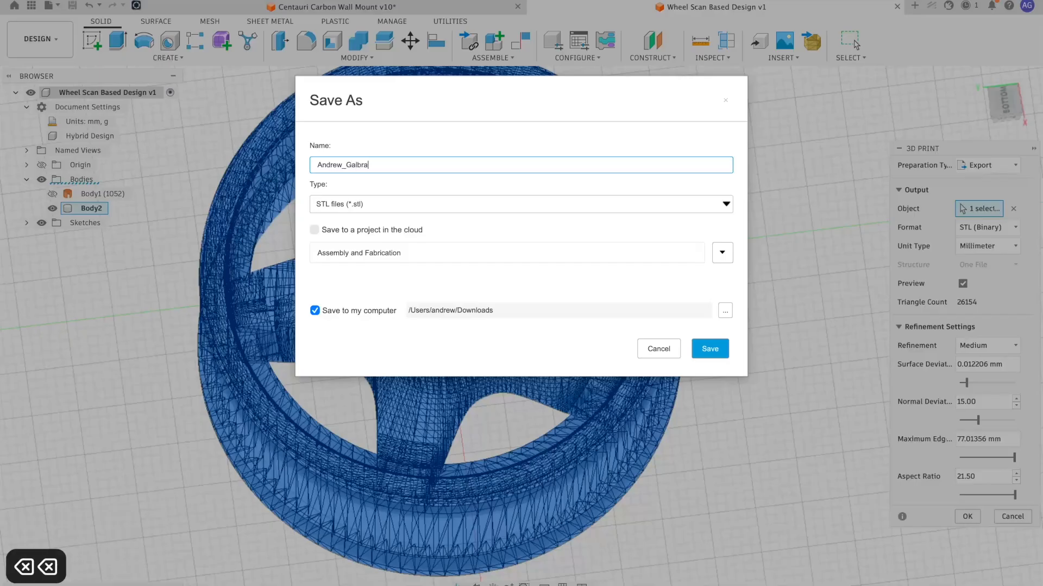
type("ithj")
key("BackSpace")
type("_Toy_Wheel")
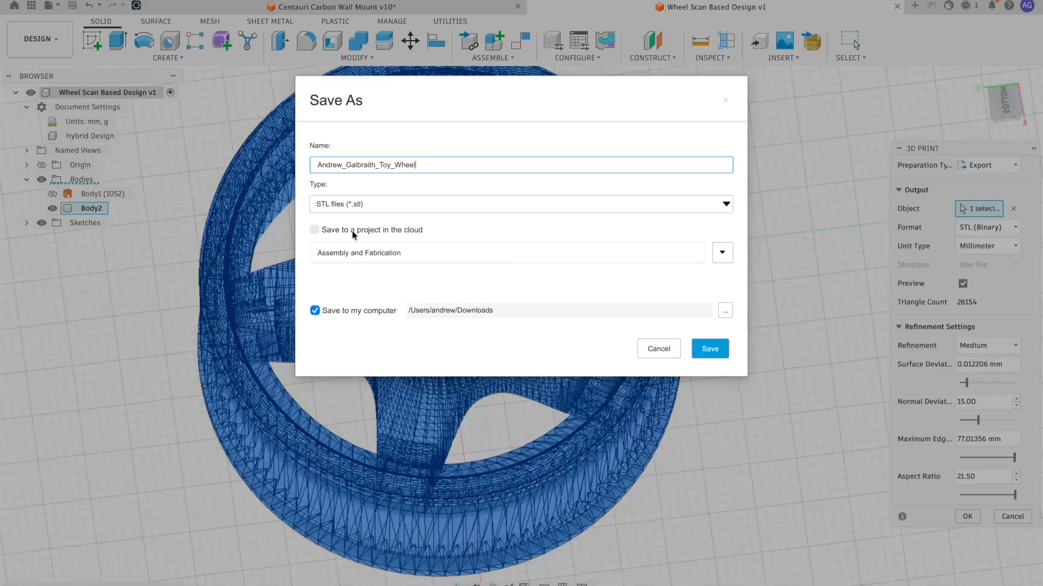
left_click(708, 350)
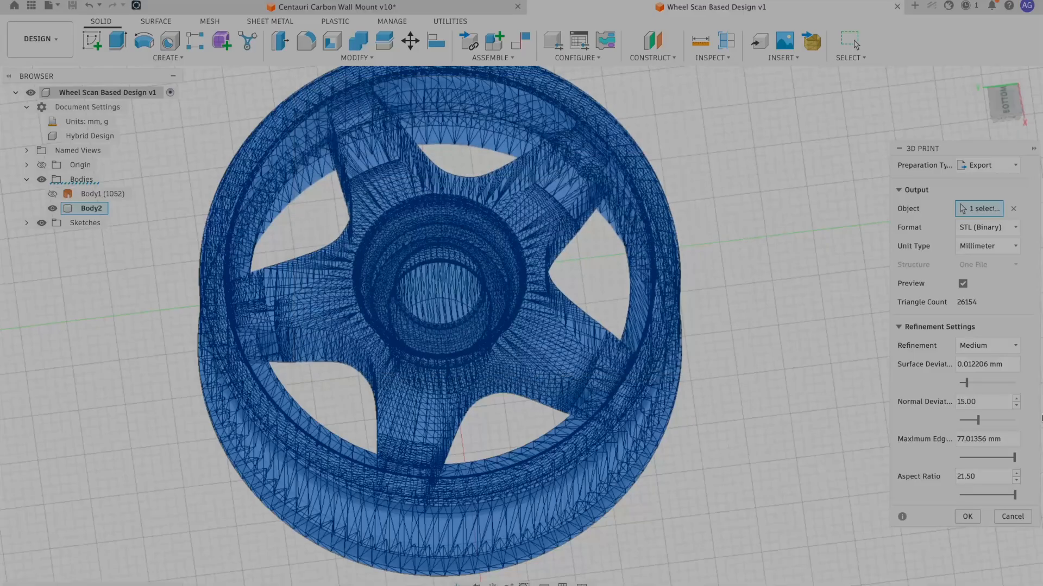
- Switch to ElegooSlicer and delete the spool wall mount model from the build plate
mouse_move(1, 126)
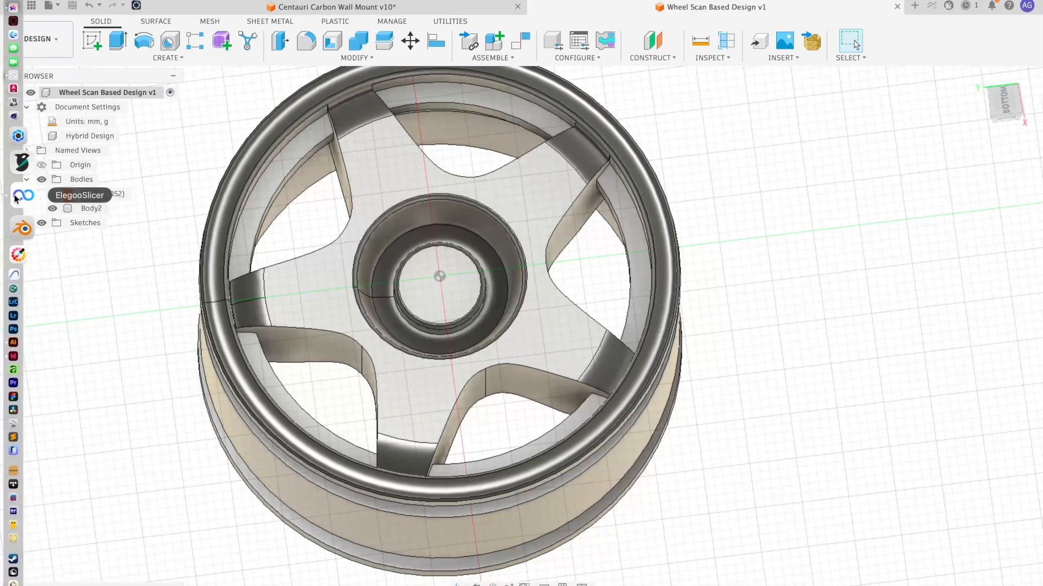
left_click(16, 198)
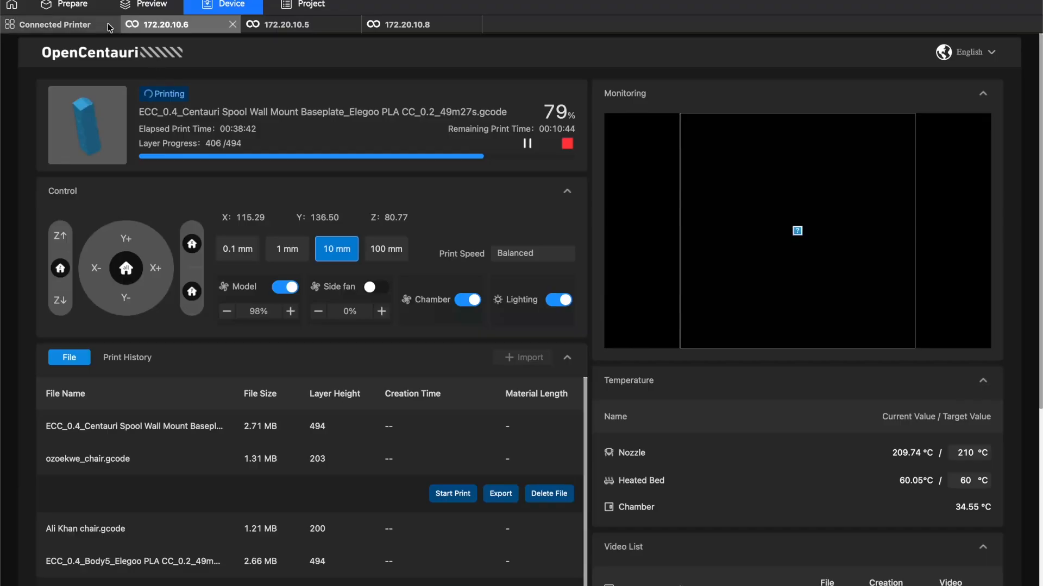
left_click(88, 6)
left_click(481, 165)
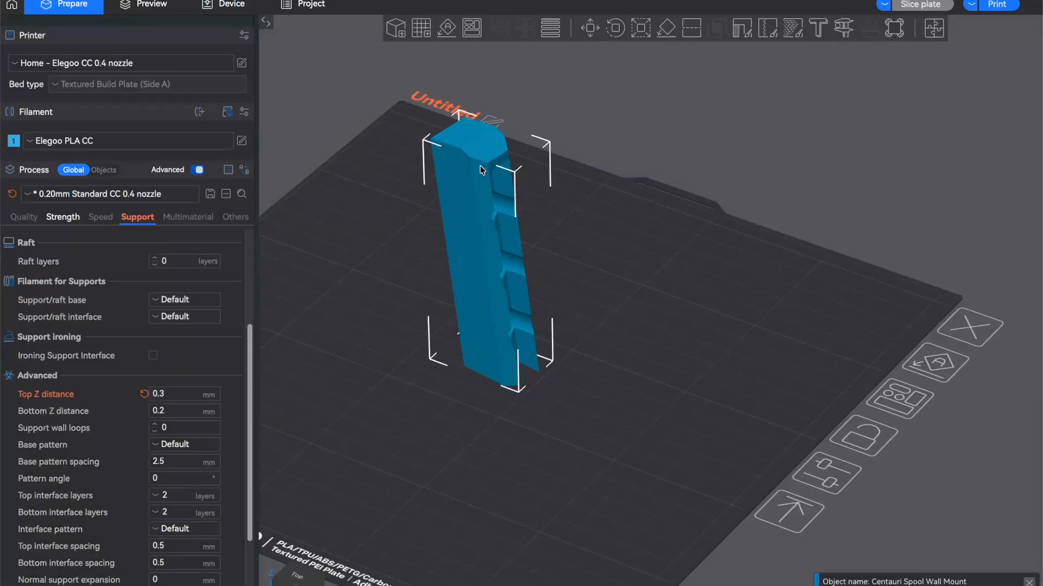
key("Delete")
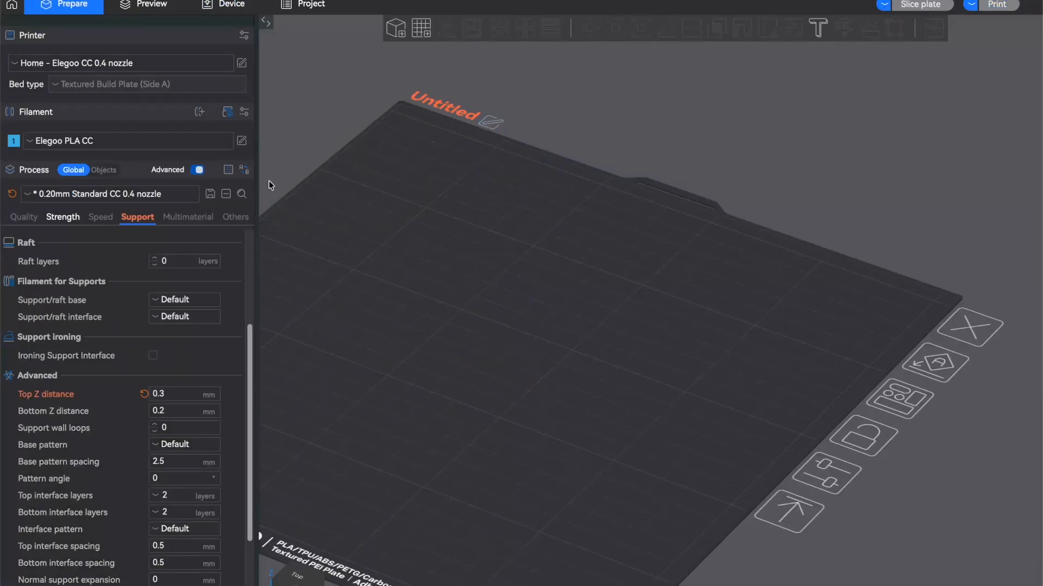
- Import the exported Toy_Wheel STL from the Downloads folder onto the build plate
left_click(396, 28)
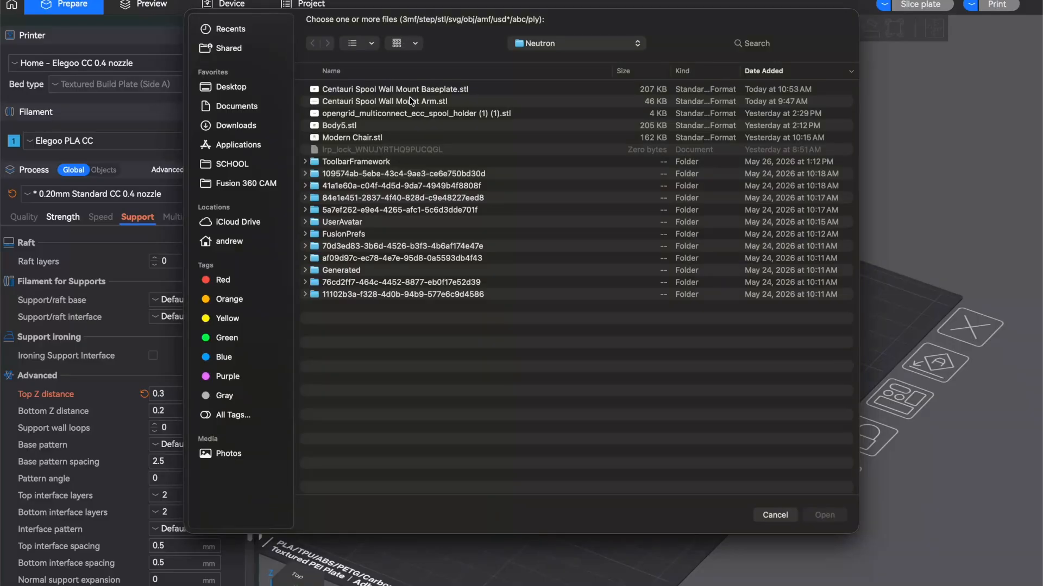
left_click(234, 126)
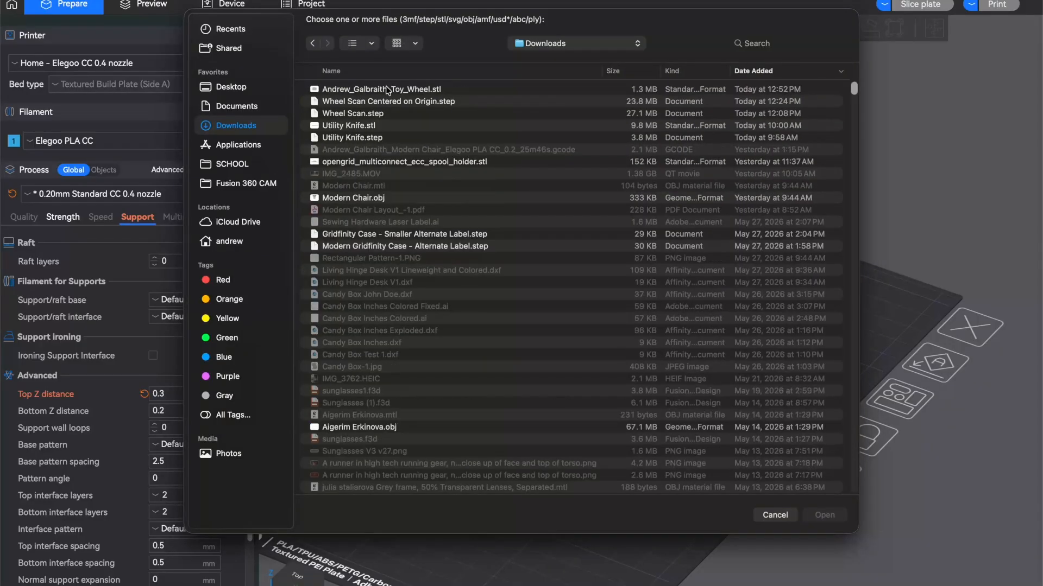
left_click(394, 90)
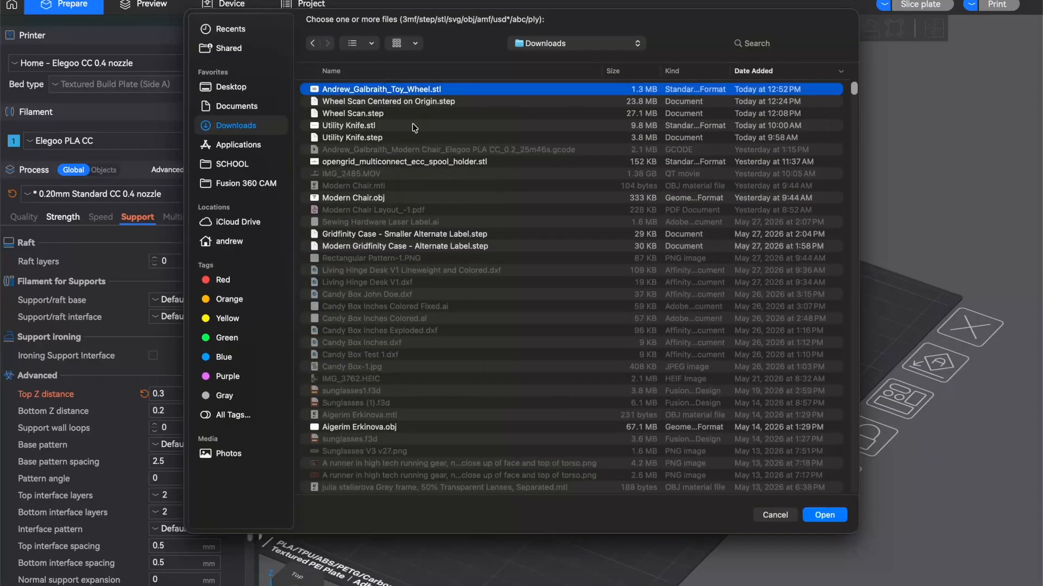
left_click(823, 515)
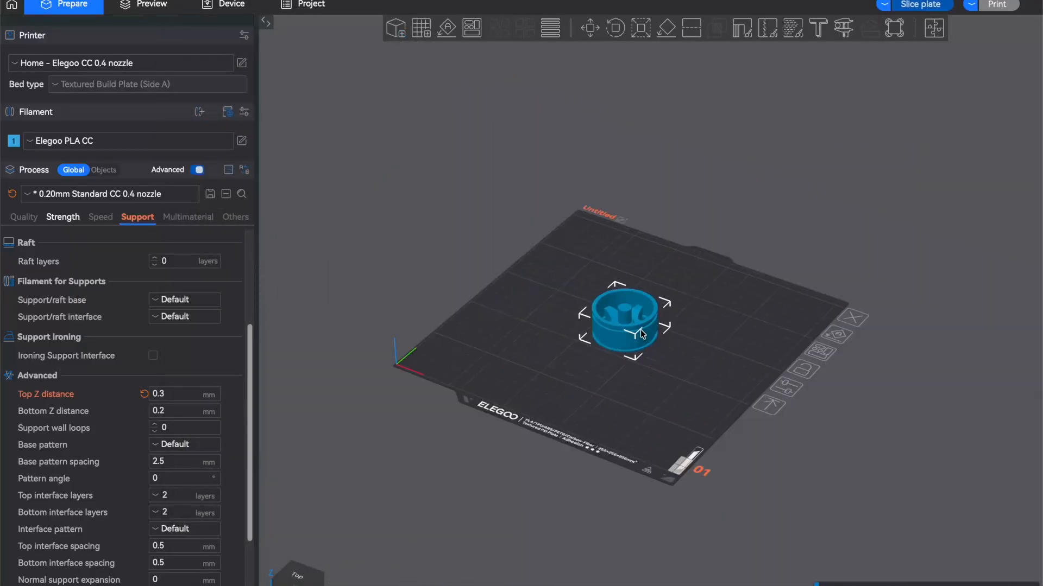
- Rotate the wheel about the Y axis to about -13.63 degrees so it sits tilted on the plate, and deselect it
scroll(640, 330, "up", 5)
middle_click_drag(597, 309, 680, 334)
key("1")
key("0")
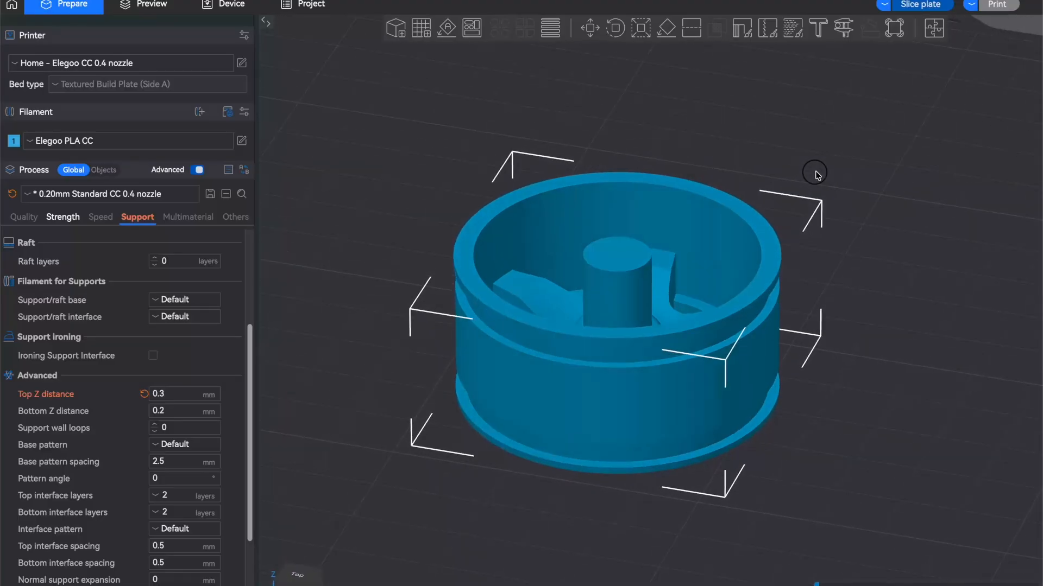
key("3")
left_click(612, 29)
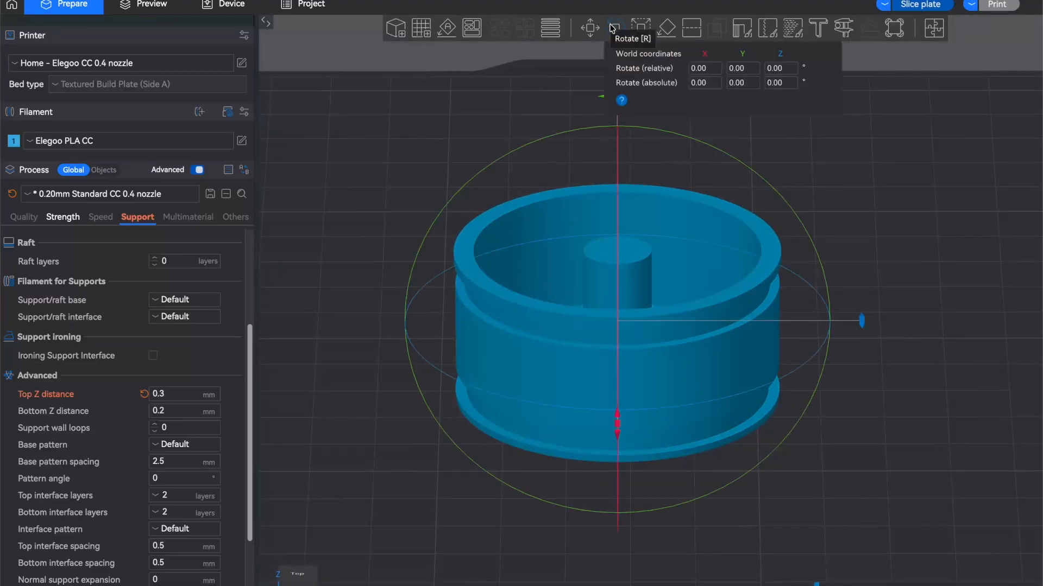
key("0")
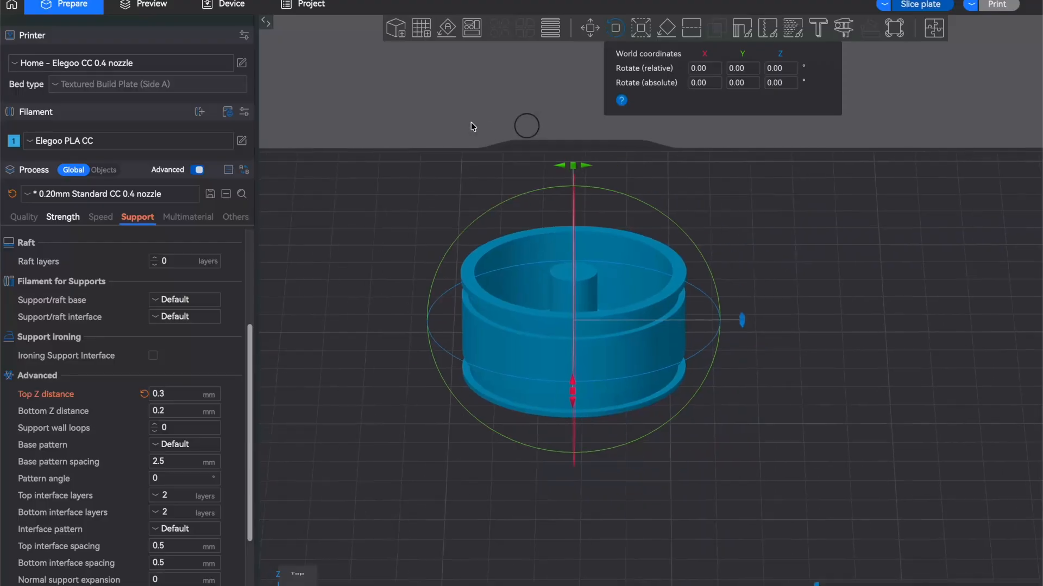
left_click_drag(567, 168, 529, 186)
left_click_drag(544, 201, 546, 202)
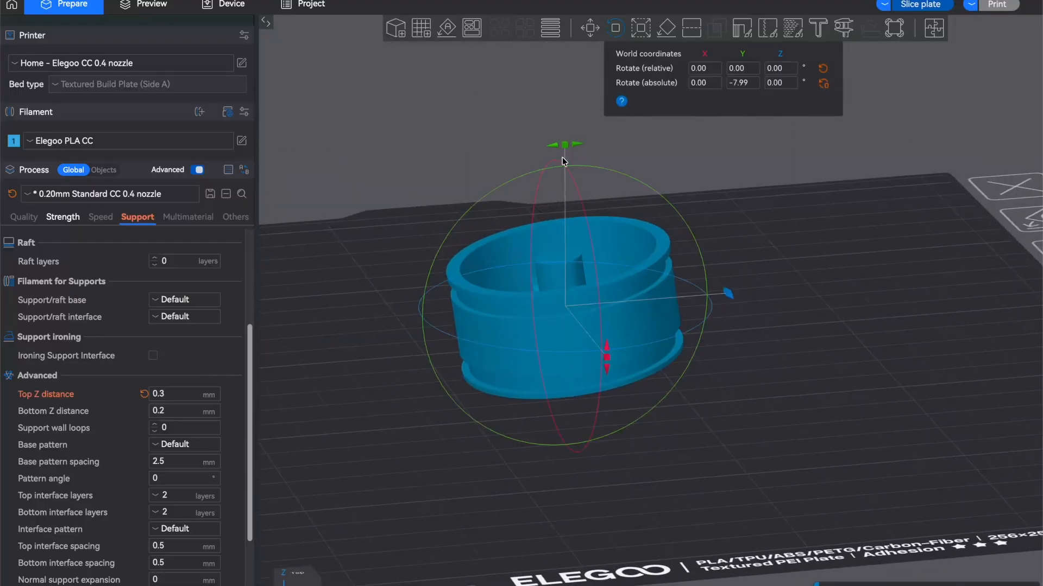
left_click_drag(566, 151, 546, 158)
mouse_move(546, 157)
left_mouse_down()
mouse_move(526, 177)
mouse_move(552, 158)
left_mouse_up()
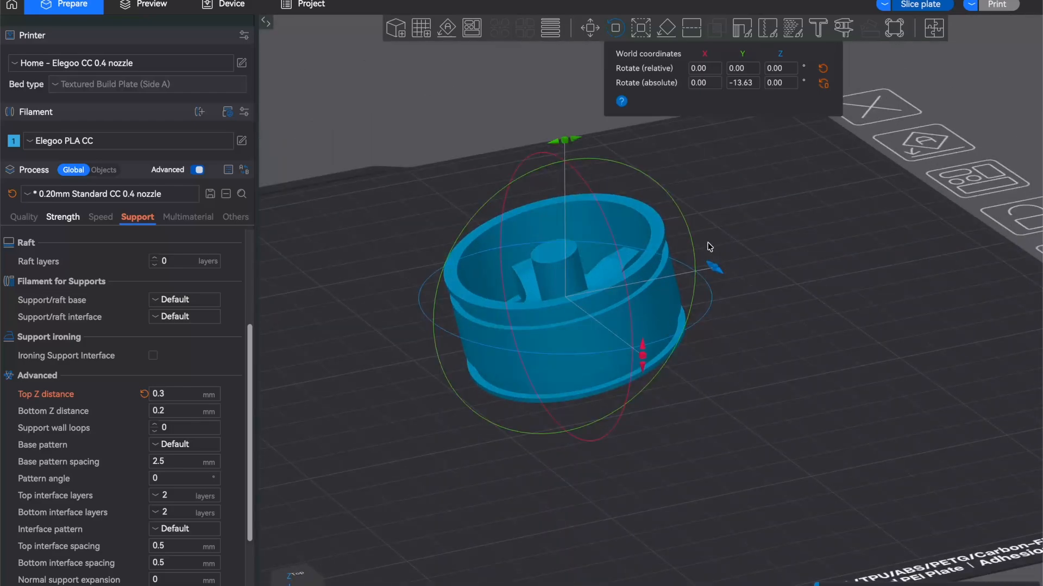
left_click(927, 119)
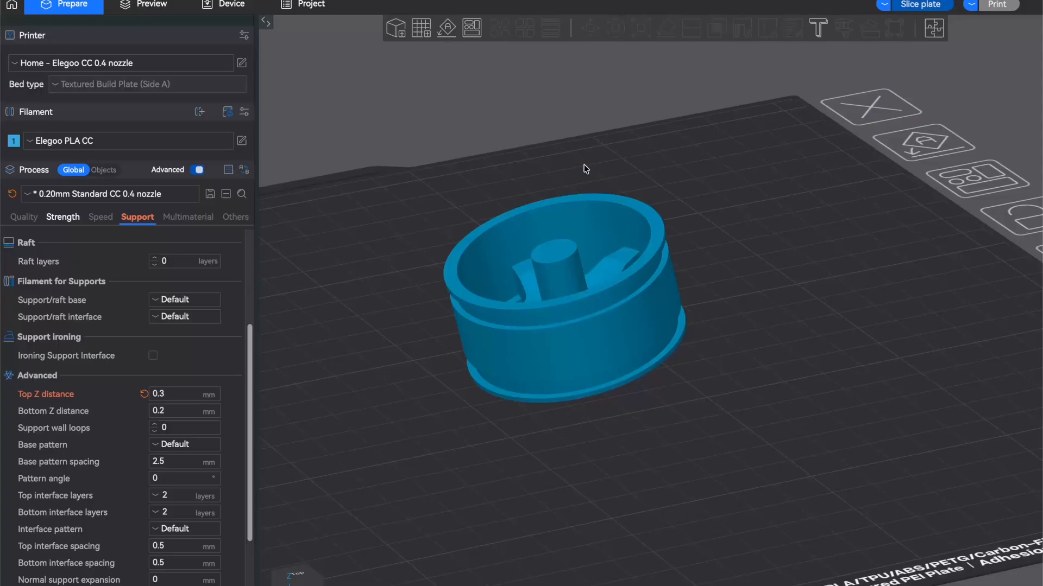
- Lay the wheel flat on the build plate on the face opposite the spokes, so the spokes face up, and deselect it
left_click(578, 247)
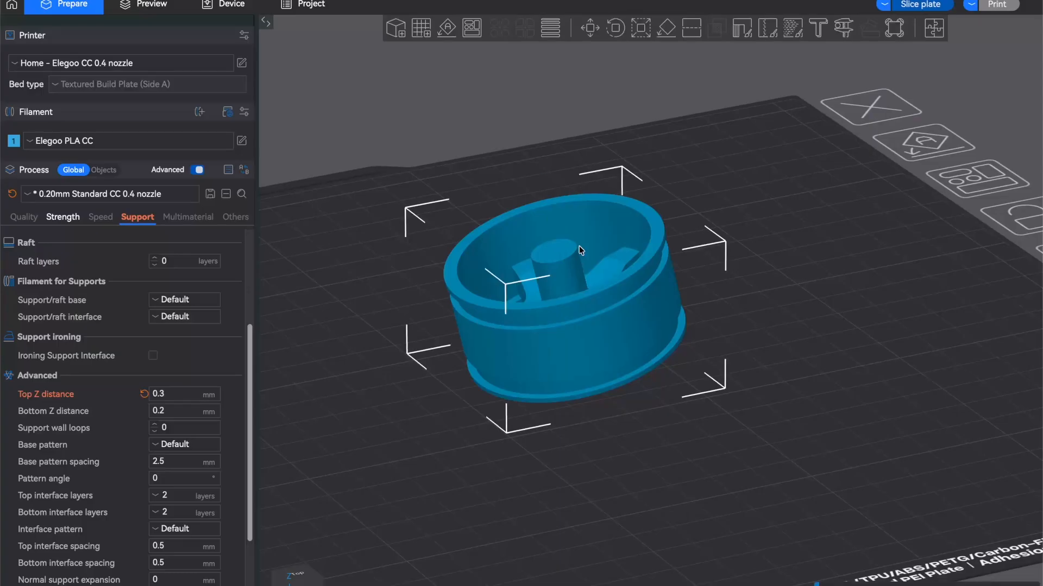
left_click(668, 30)
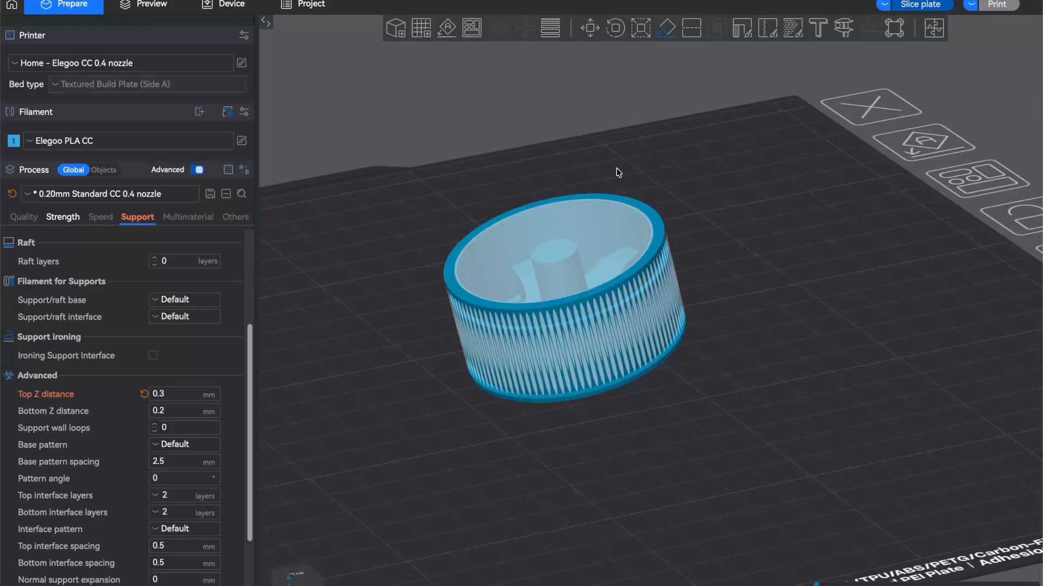
left_click(555, 249)
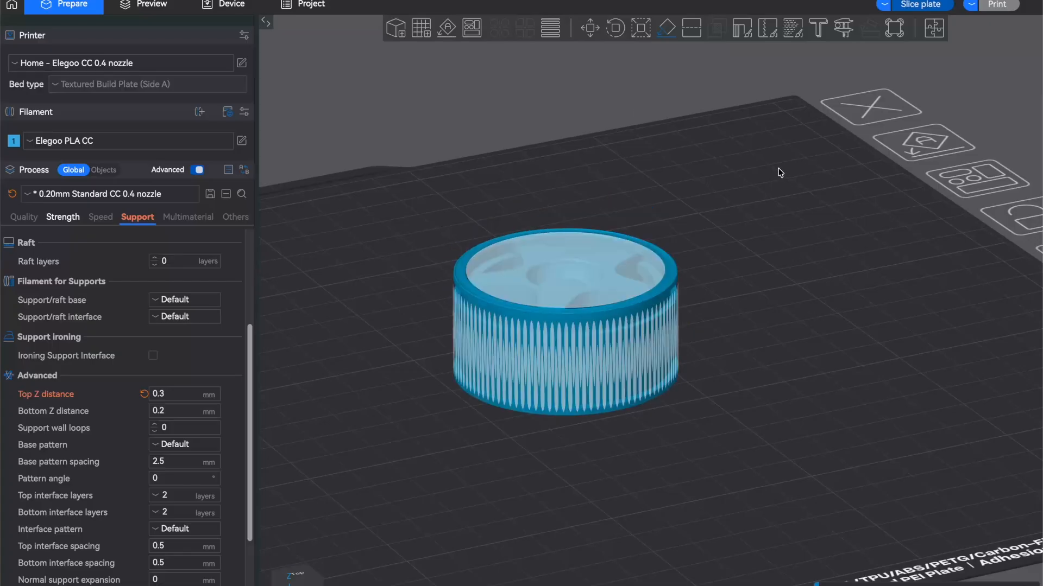
left_click_drag(694, 172, 654, 128)
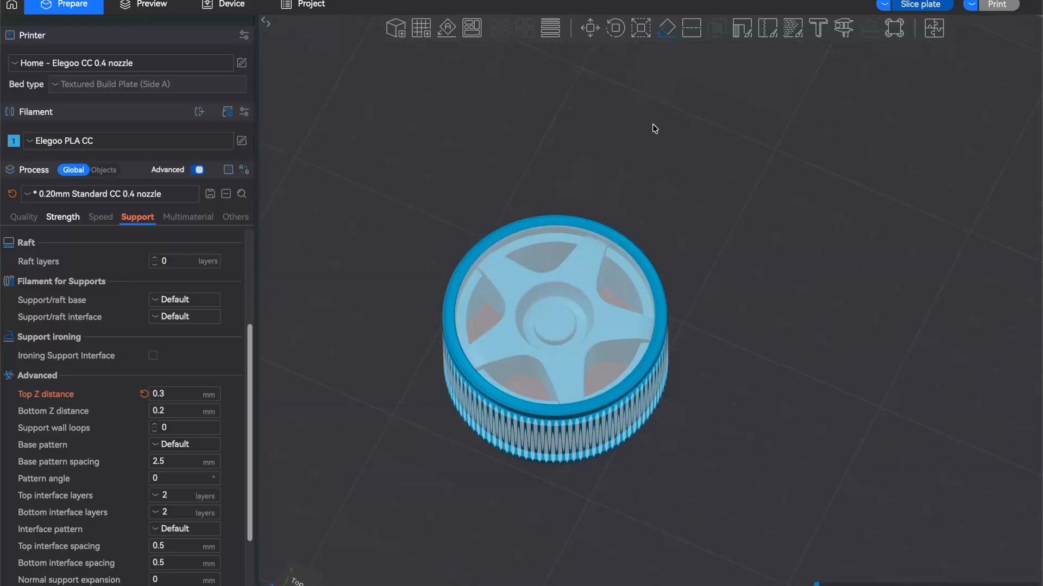
left_click(671, 27)
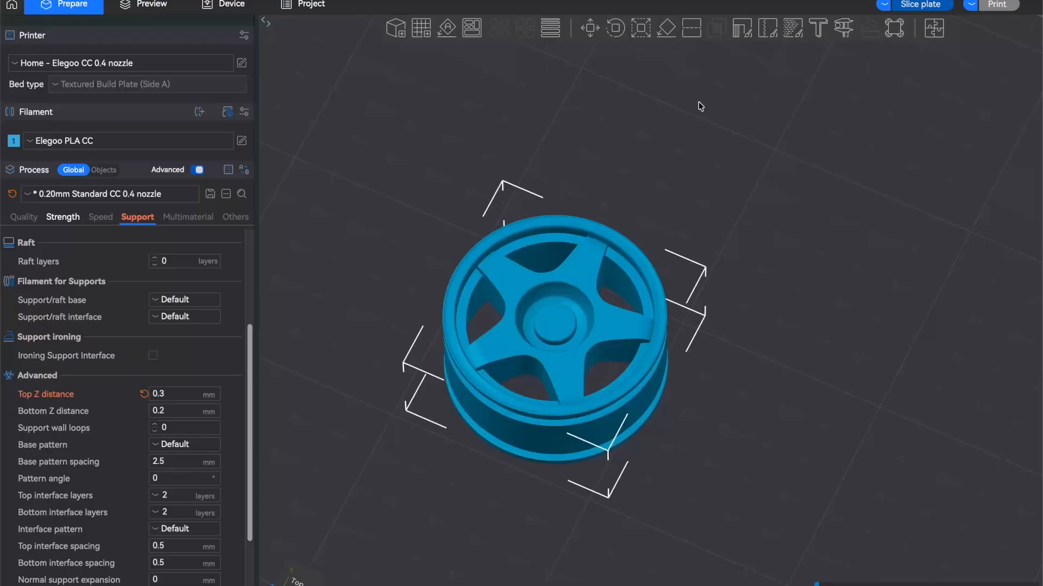
left_click(673, 142)
mouse_move(814, 282)
left_mouse_down()
mouse_move(800, 252)
mouse_move(792, 272)
mouse_move(807, 267)
mouse_move(821, 291)
mouse_move(813, 283)
left_mouse_up()
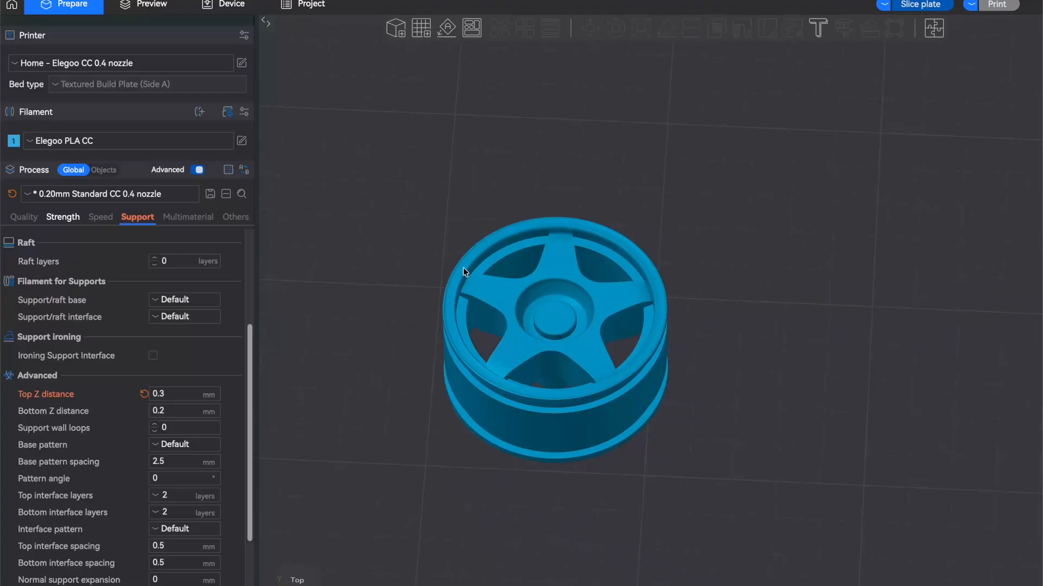
- Slice the wheel with the support type set to Tree (auto) and inspect the generated supports
scroll(126, 274, "down", 1)
scroll(117, 295, "up", 4)
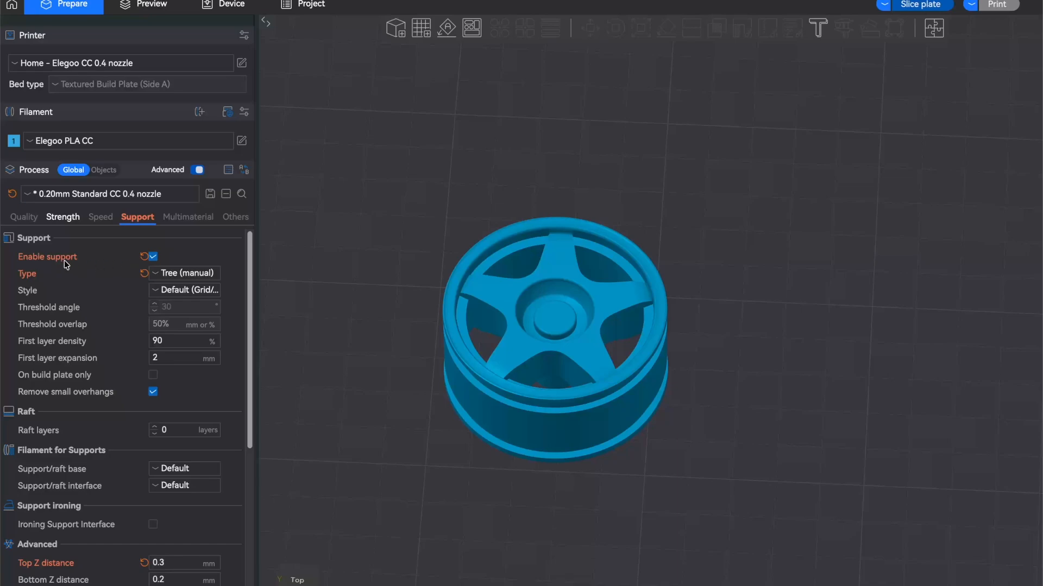
left_click(158, 274)
left_click(167, 304)
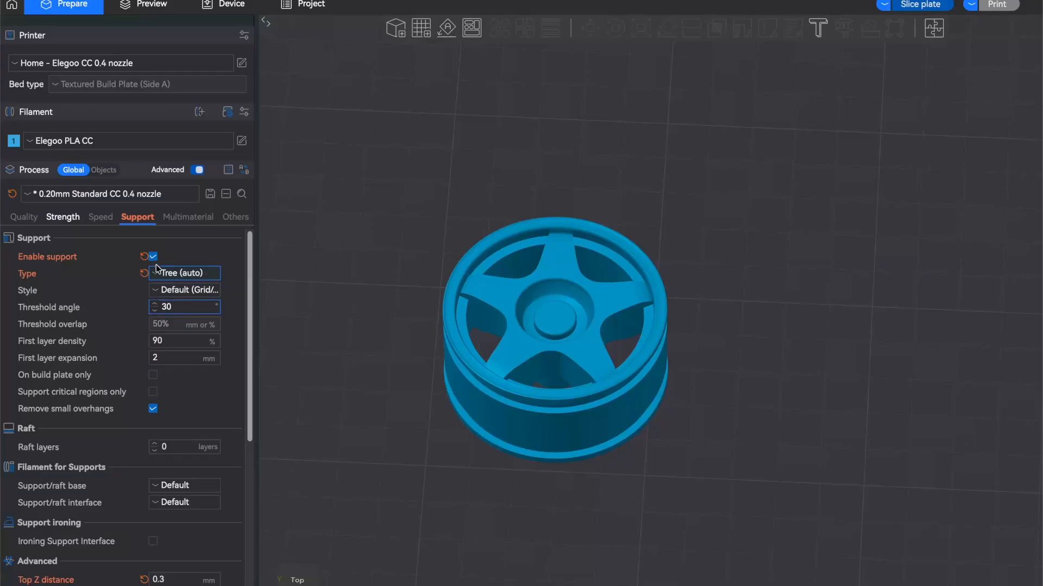
left_click(939, 6)
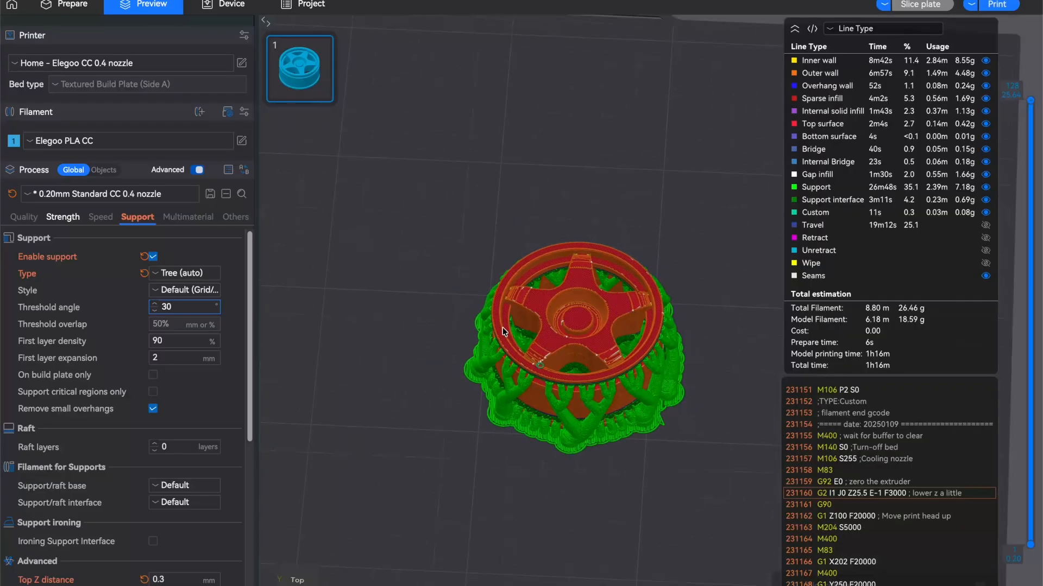
scroll(519, 334, "up", 10)
scroll(519, 333, "down", 10)
left_click_drag(535, 342, 499, 256)
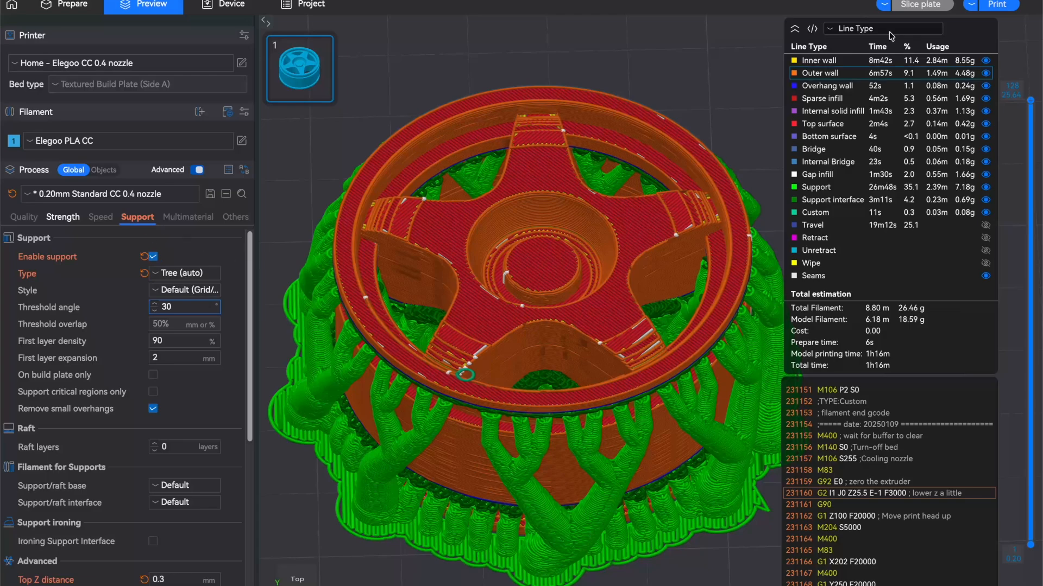
- Return to the model preparation view and shift the wheel slightly across the build plate
left_click(64, 8)
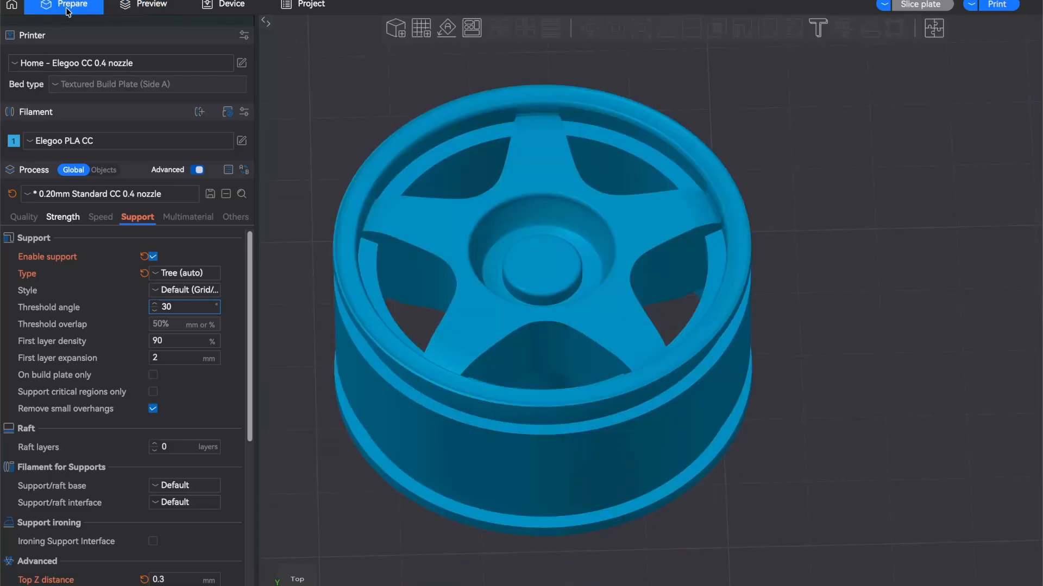
left_click_drag(588, 156, 659, 152)
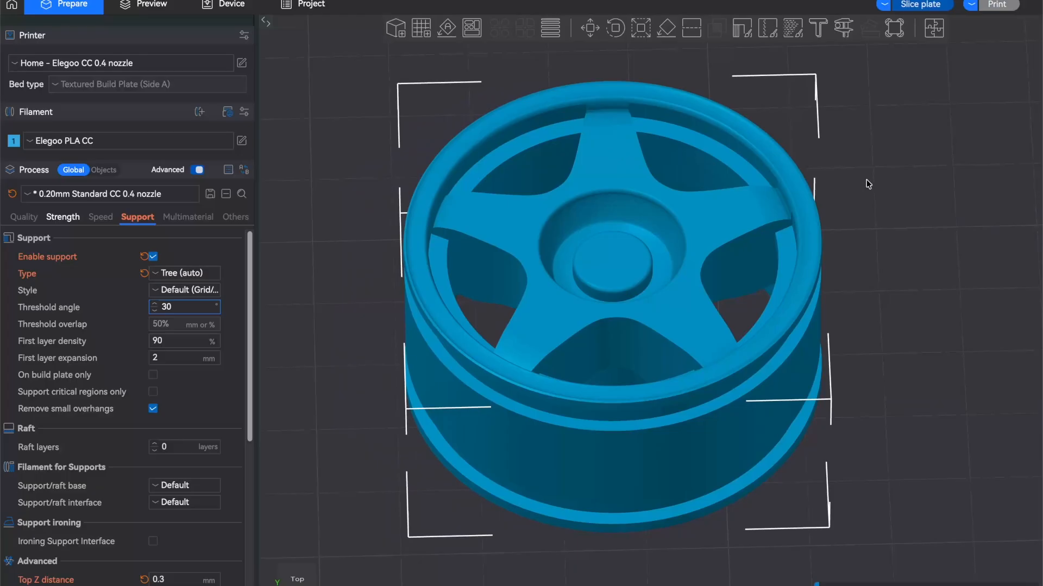
left_click(890, 193)
- Paint supports on the outer ends of three spokes from the wheel's underside, using the circle brush at pen size 1.00
left_click_drag(889, 194, 894, 169)
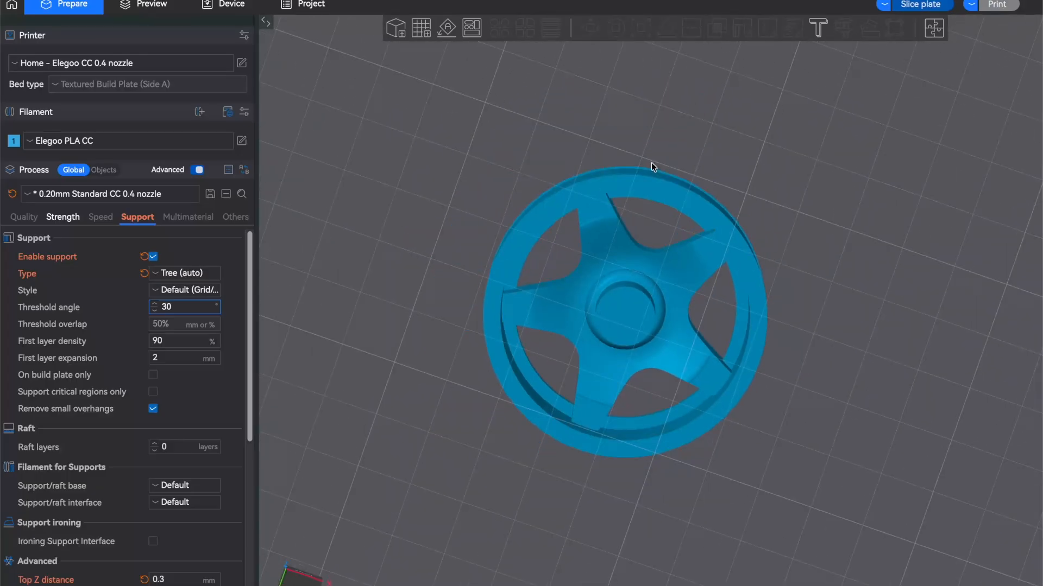
left_click(597, 213)
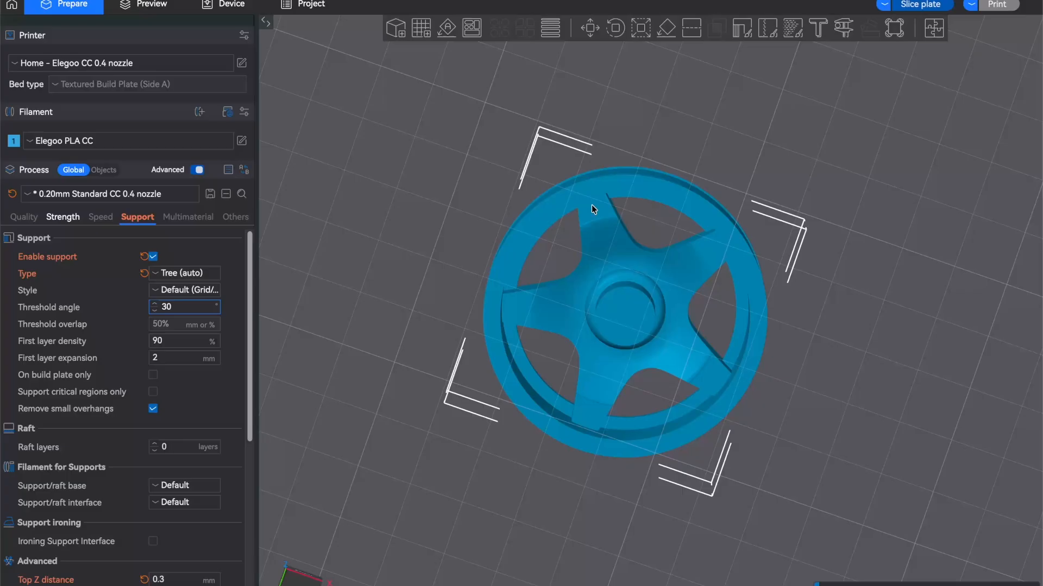
left_click(742, 30)
key("1")
left_click_drag(677, 124, 661, 131)
mouse_move(616, 192)
left_mouse_down()
mouse_move(624, 121)
mouse_move(628, 134)
mouse_move(580, 221)
mouse_move(592, 213)
left_mouse_up()
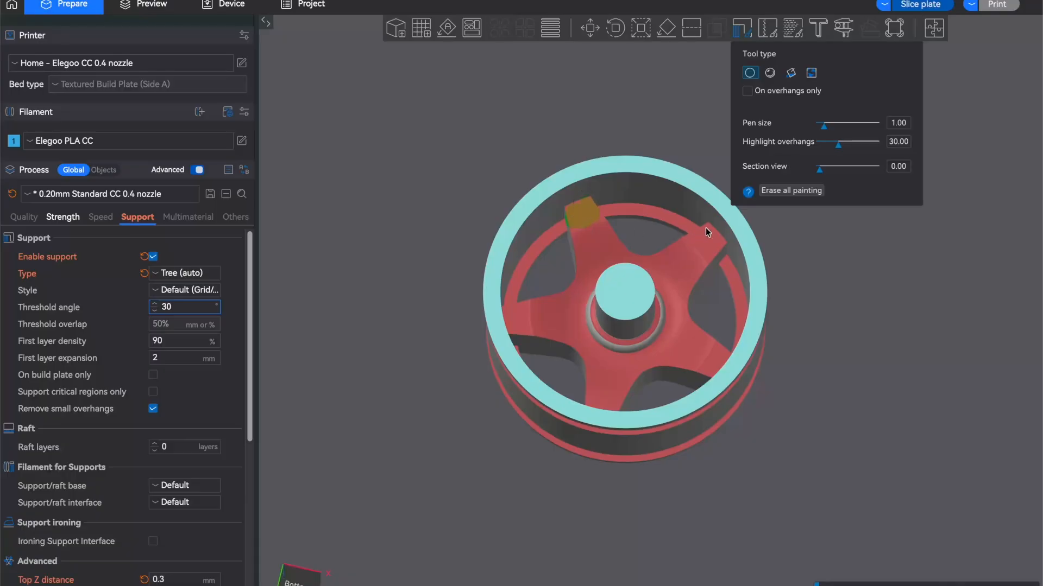
mouse_move(700, 232)
left_mouse_down()
mouse_move(703, 245)
mouse_move(714, 240)
mouse_move(707, 261)
left_mouse_up()
mouse_move(807, 278)
left_mouse_down()
mouse_move(722, 335)
mouse_move(703, 385)
mouse_move(719, 383)
mouse_move(708, 355)
left_mouse_up()
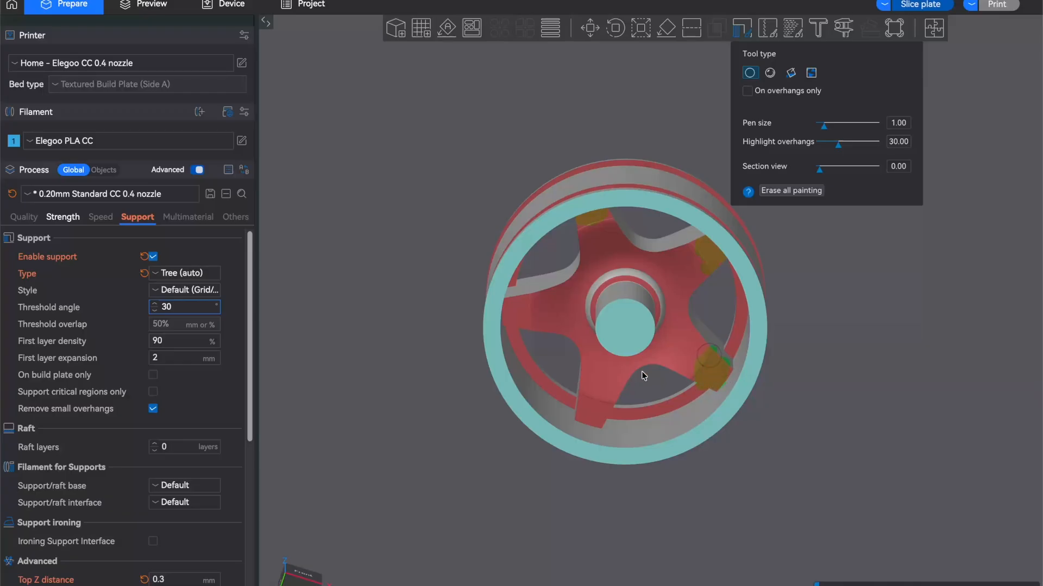
- Enlarge the support brush to pen size 3.91 and paint the undersides of the remaining spokes and the area around the hub
left_click_drag(830, 126, 845, 128)
left_click_drag(597, 375, 593, 406)
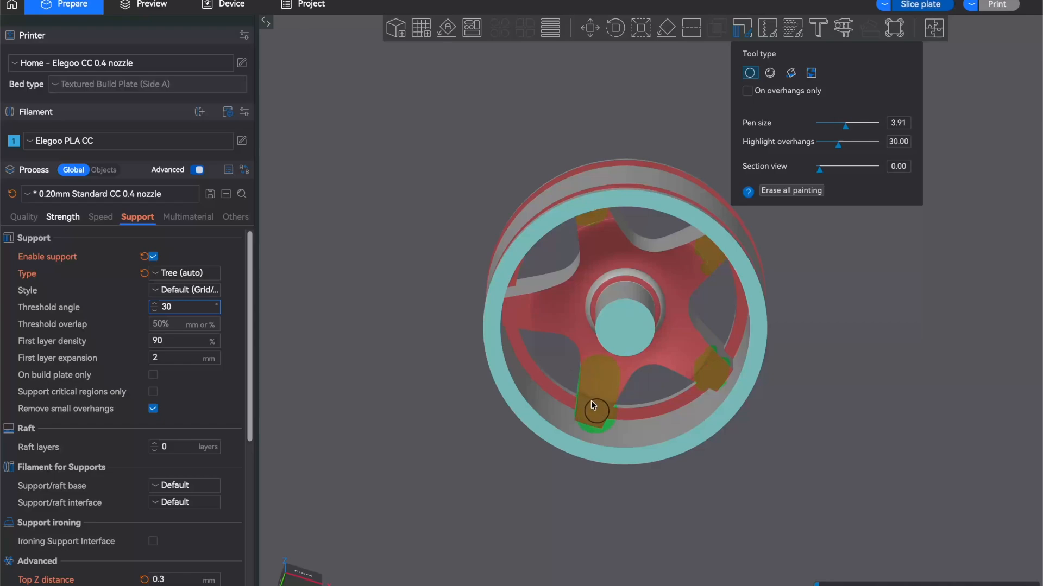
mouse_move(512, 315)
left_mouse_down()
mouse_move(565, 299)
mouse_move(591, 242)
mouse_move(691, 259)
mouse_move(692, 356)
mouse_move(614, 374)
mouse_move(580, 343)
mouse_move(578, 316)
mouse_move(636, 274)
mouse_move(658, 309)
mouse_move(607, 325)
mouse_move(629, 296)
mouse_move(643, 321)
left_mouse_up()
mouse_move(818, 329)
left_mouse_down()
mouse_move(858, 302)
mouse_move(845, 349)
left_mouse_up()
key("0")
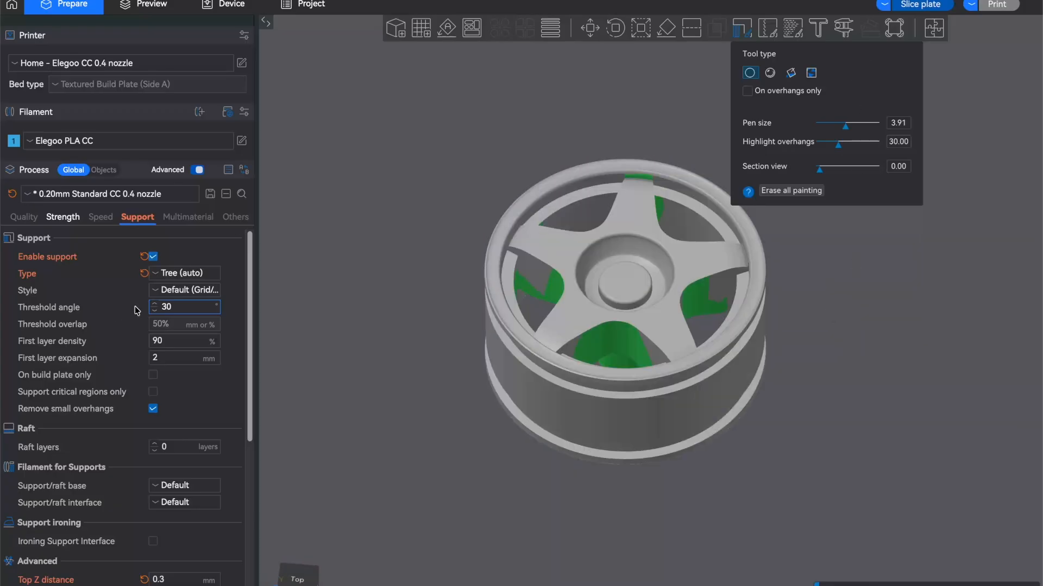
- Set the support type to Tree (manual) and slice the plate
left_click(170, 274)
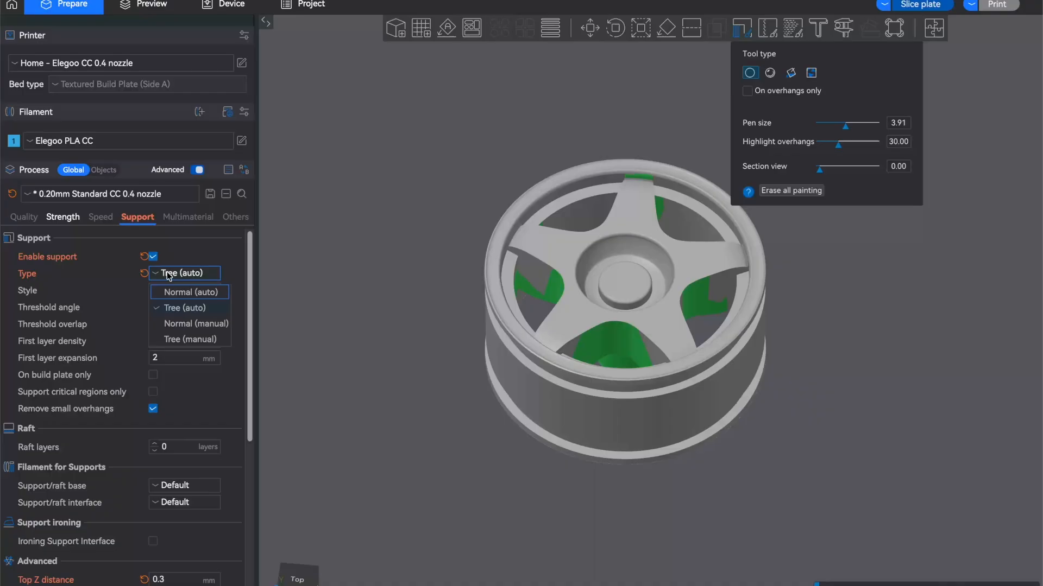
left_click(181, 341)
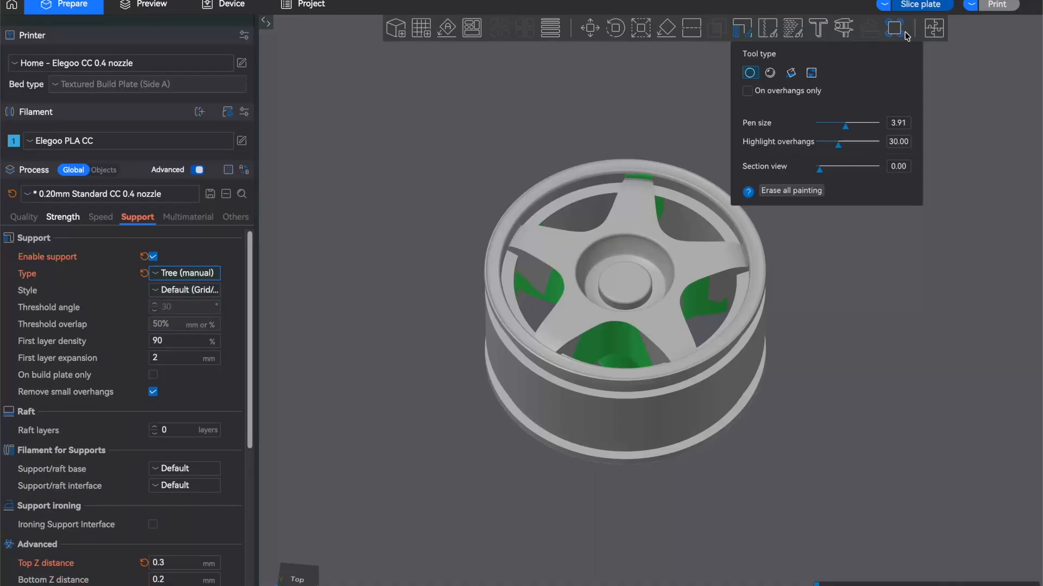
left_click(923, 4)
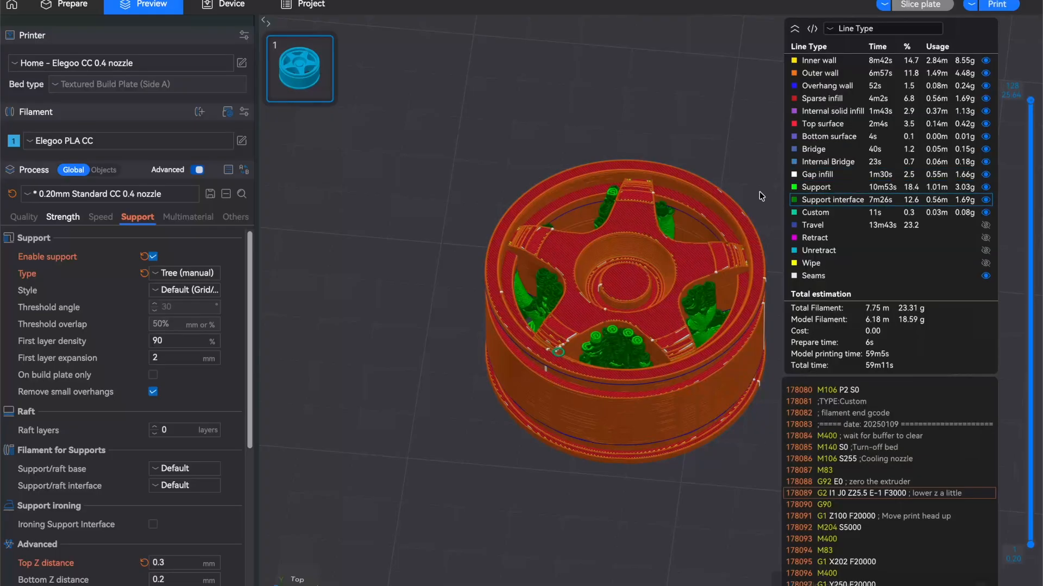
- Examine the sliced wheel and its painted tree supports from beneath, from the side and from above
left_click_drag(633, 121, 555, 229)
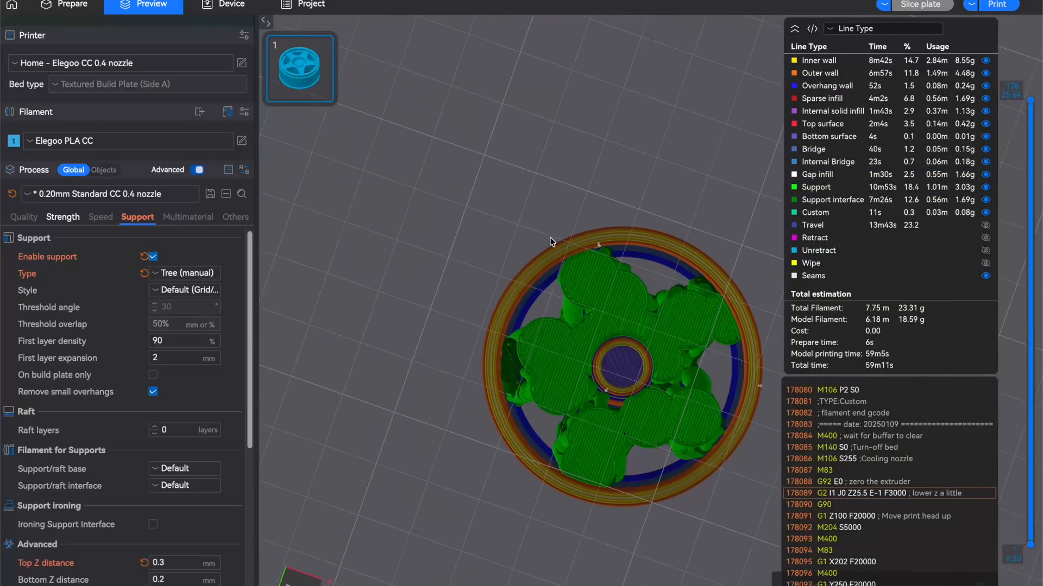
left_click_drag(563, 174, 510, 265)
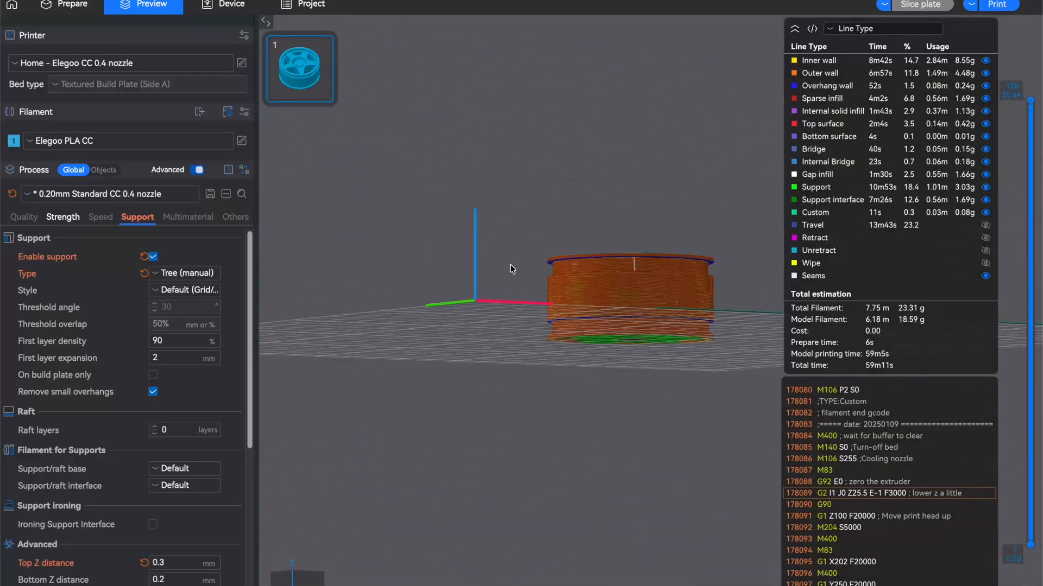
scroll(536, 174, "up", 5)
scroll(549, 162, "down", 2)
left_click_drag(601, 50, 671, 53)
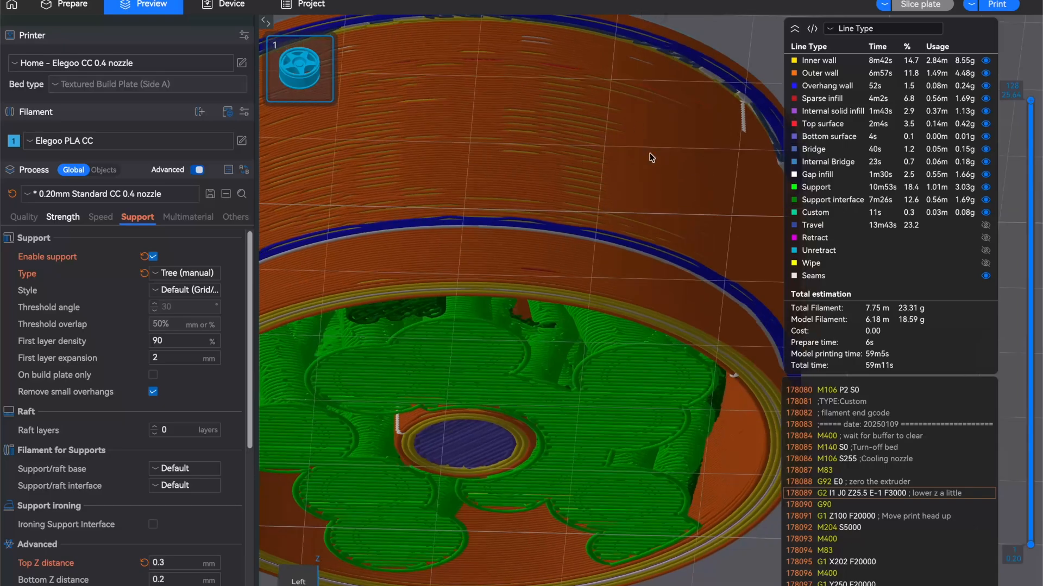
left_click_drag(741, 51, 702, 76)
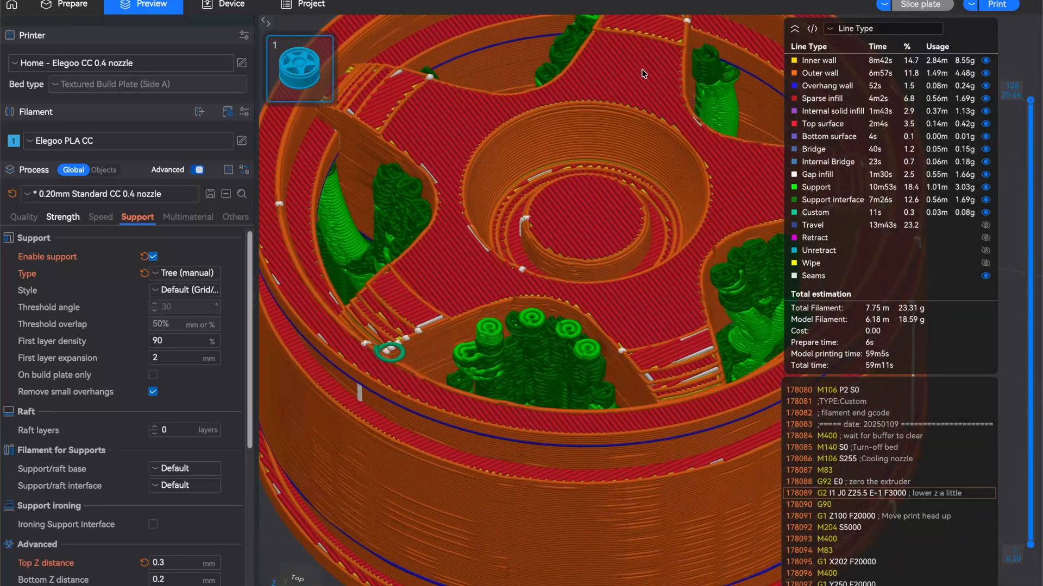
scroll(642, 73, "down", 5)
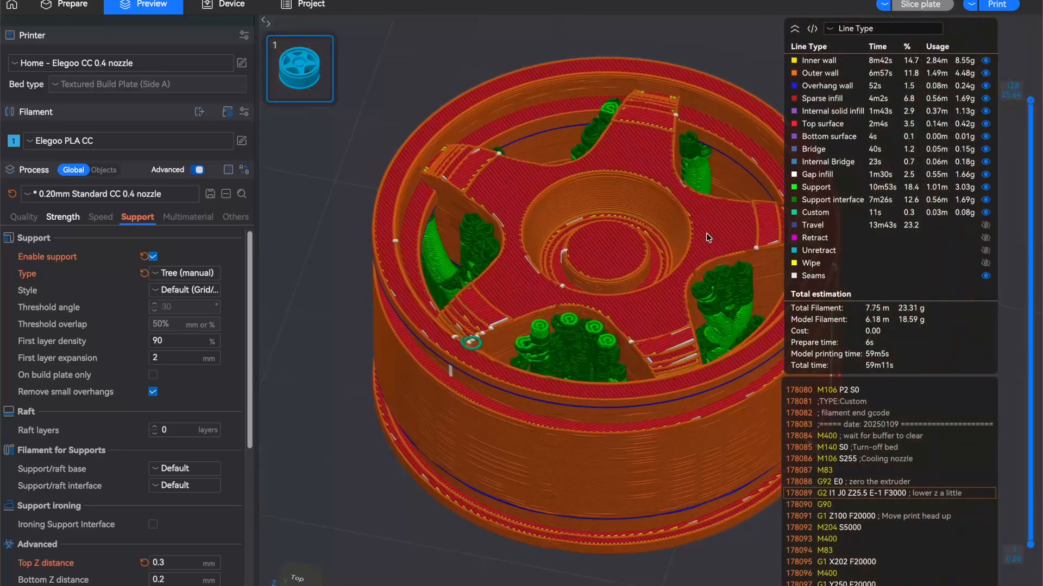
- Open and dismiss the send-to-printer dialog, and switch the output action from Print to Export G-code file
left_click(997, 6)
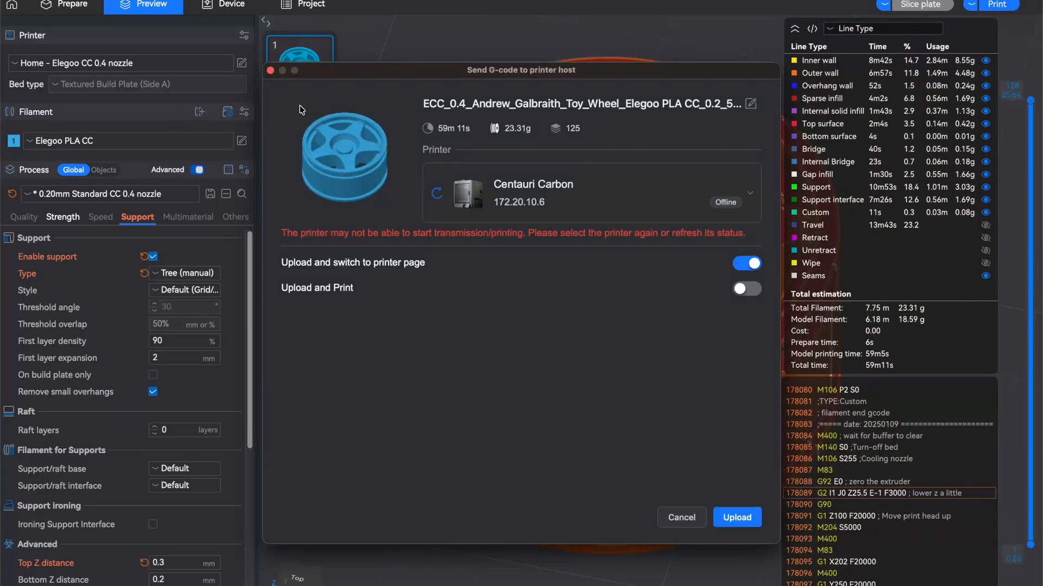
left_click(270, 71)
left_click(976, 5)
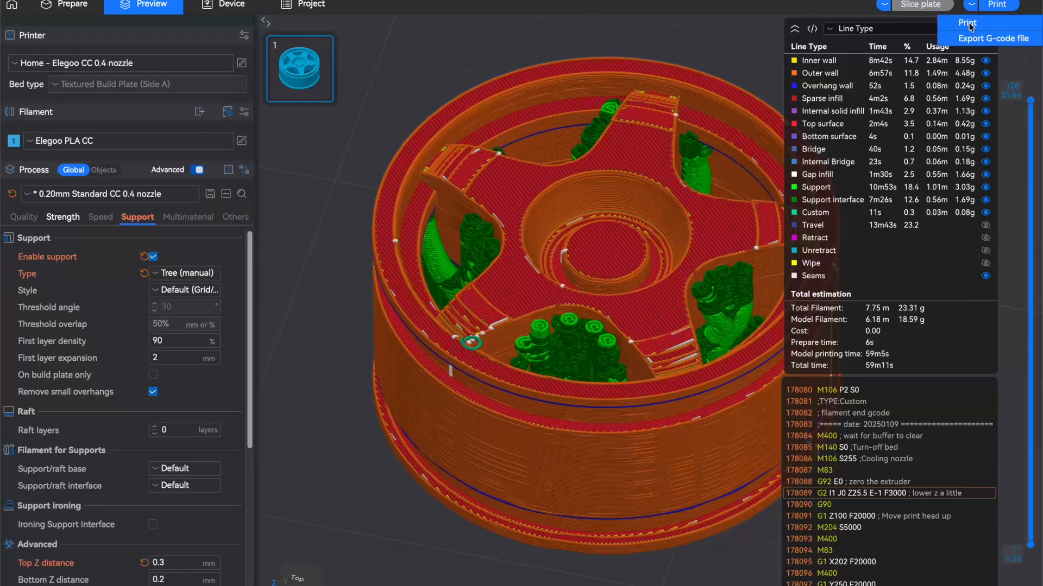
left_click(971, 39)
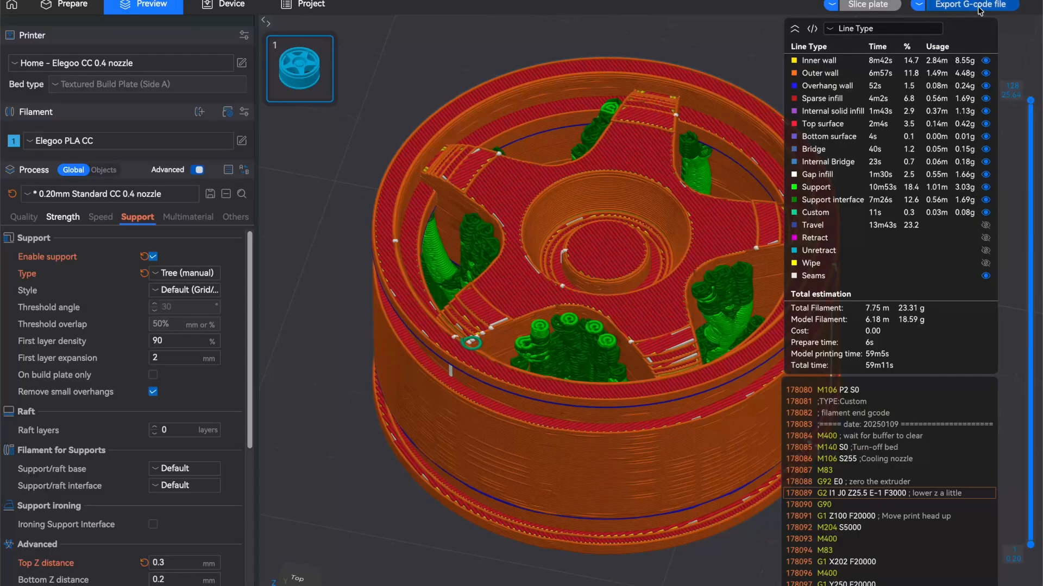